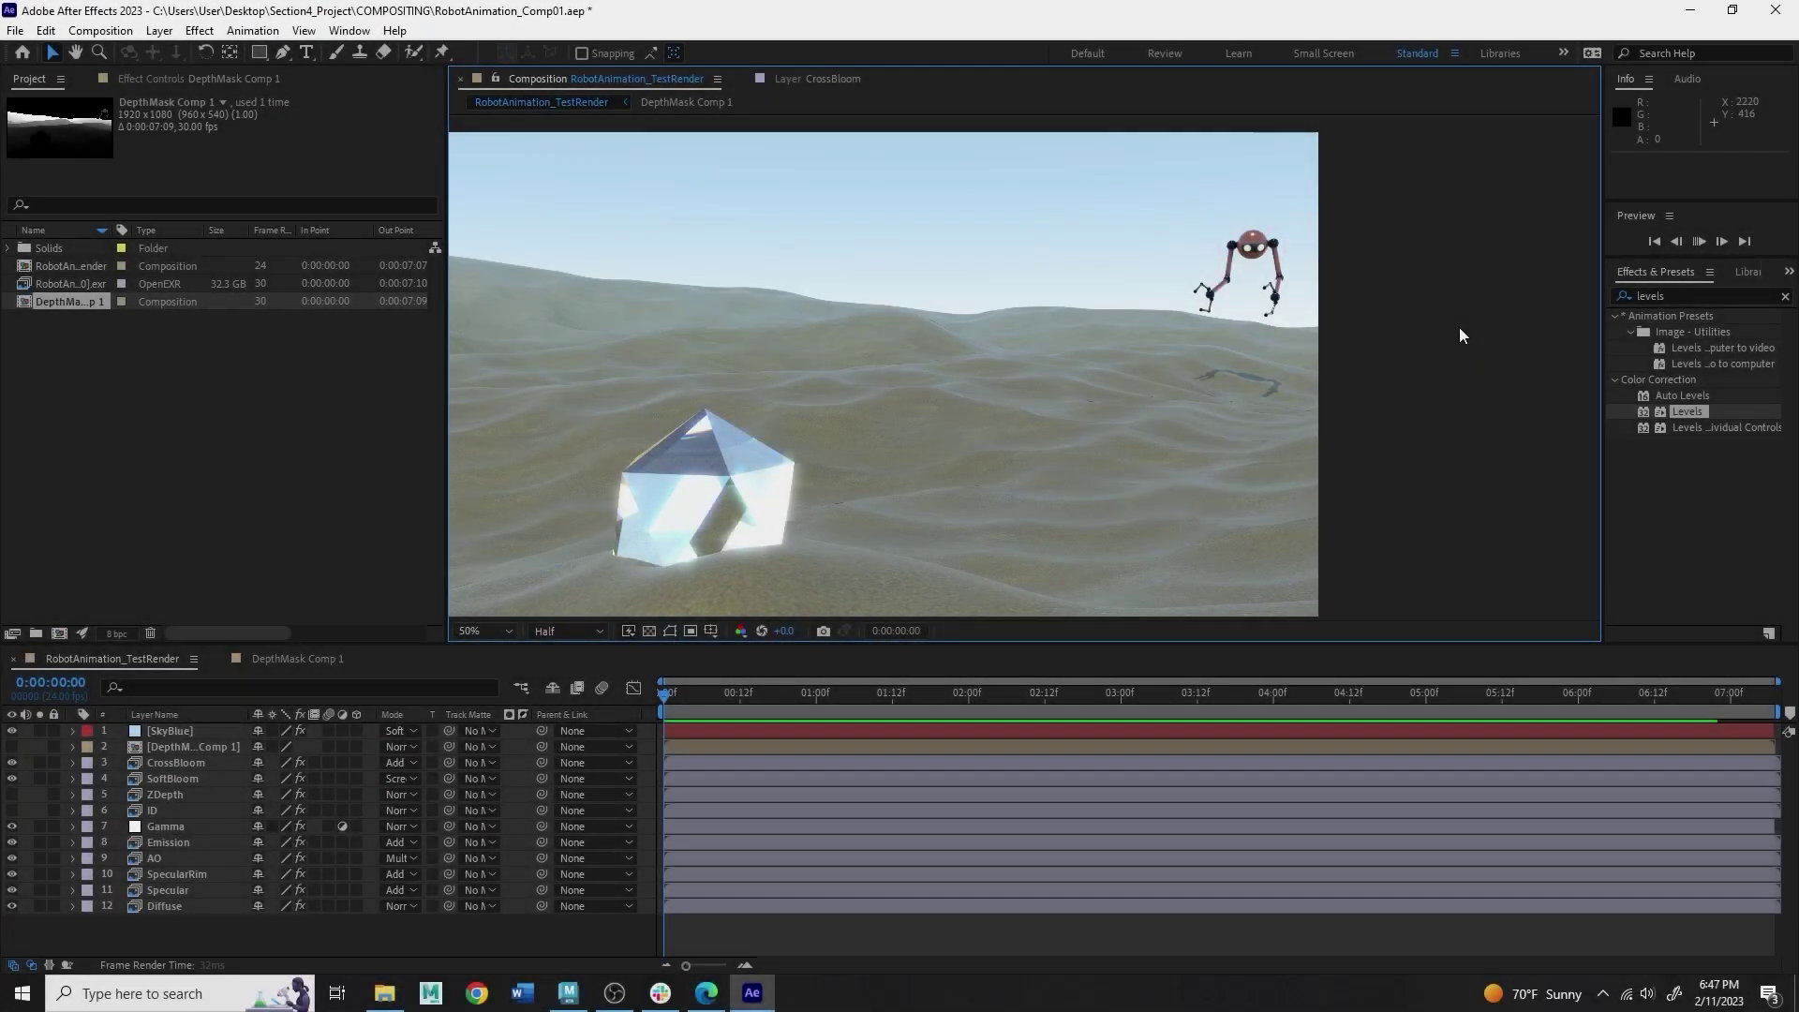
Step: Play a looping RAM preview of the RobotAnimation_TestRender composite
key("space")
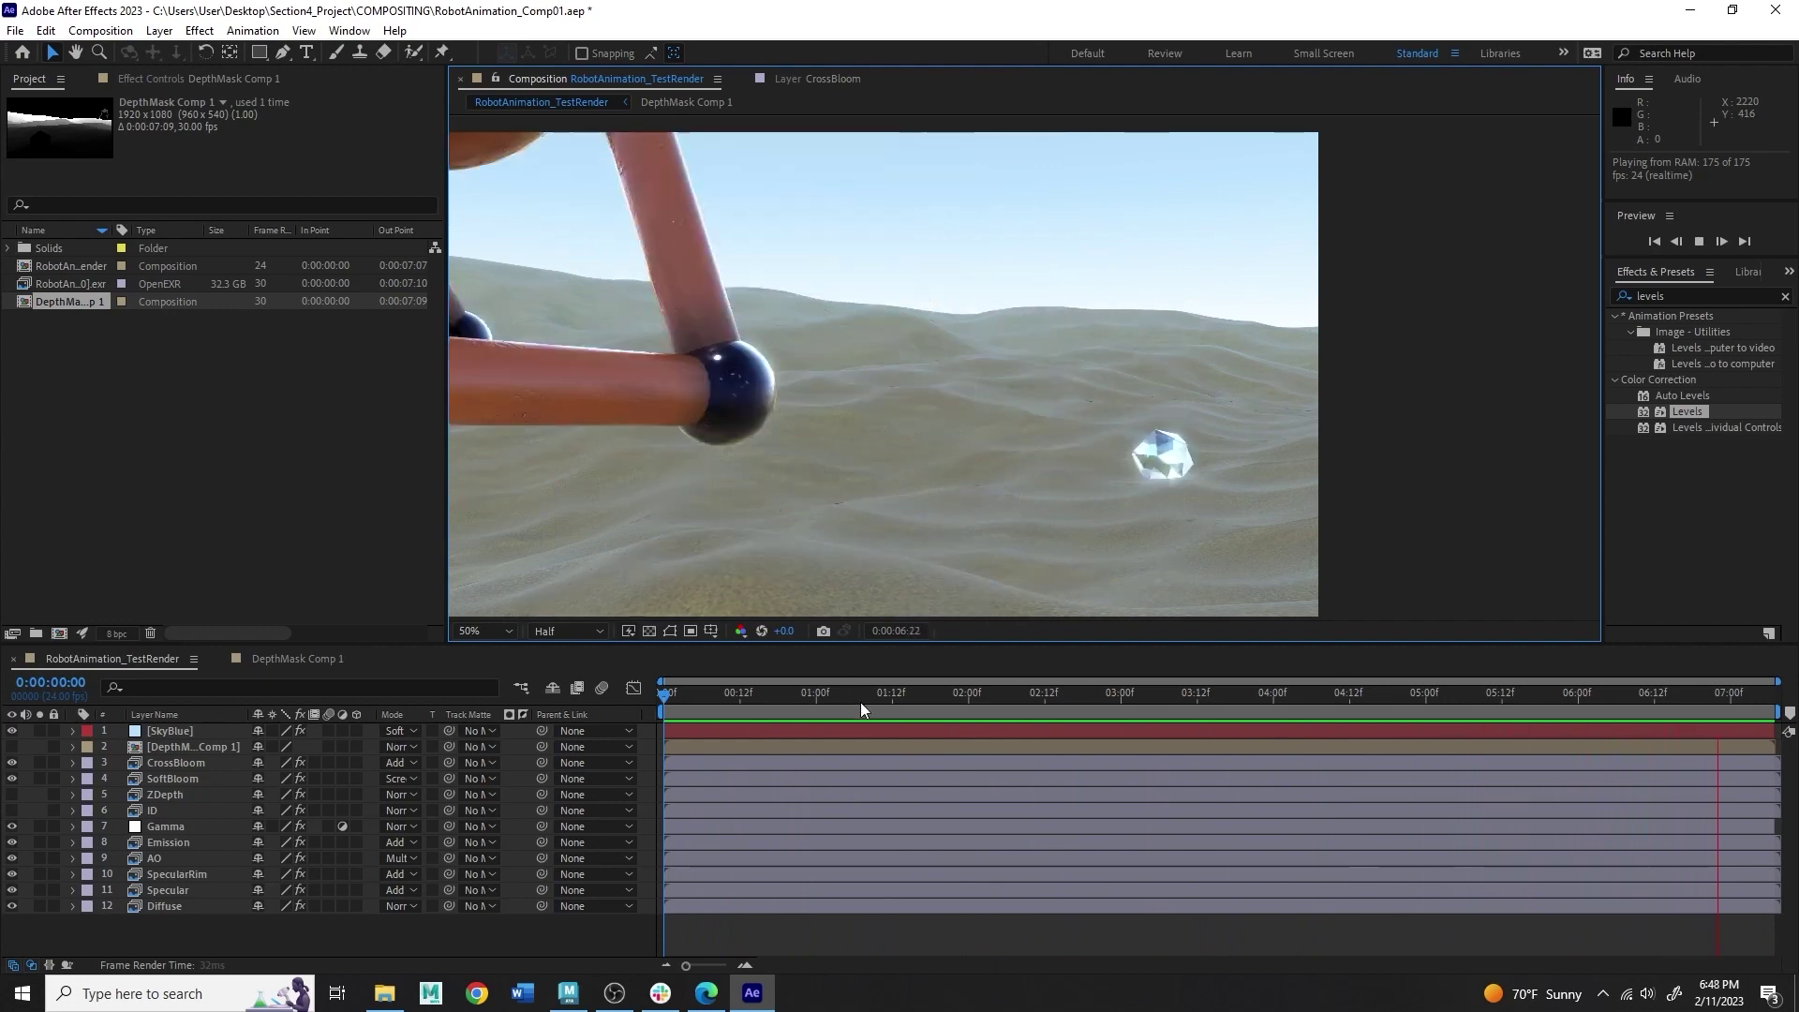
Step: Stop playback and duplicate the ZDepth layer, moving the copy to the top
left_click(672, 716)
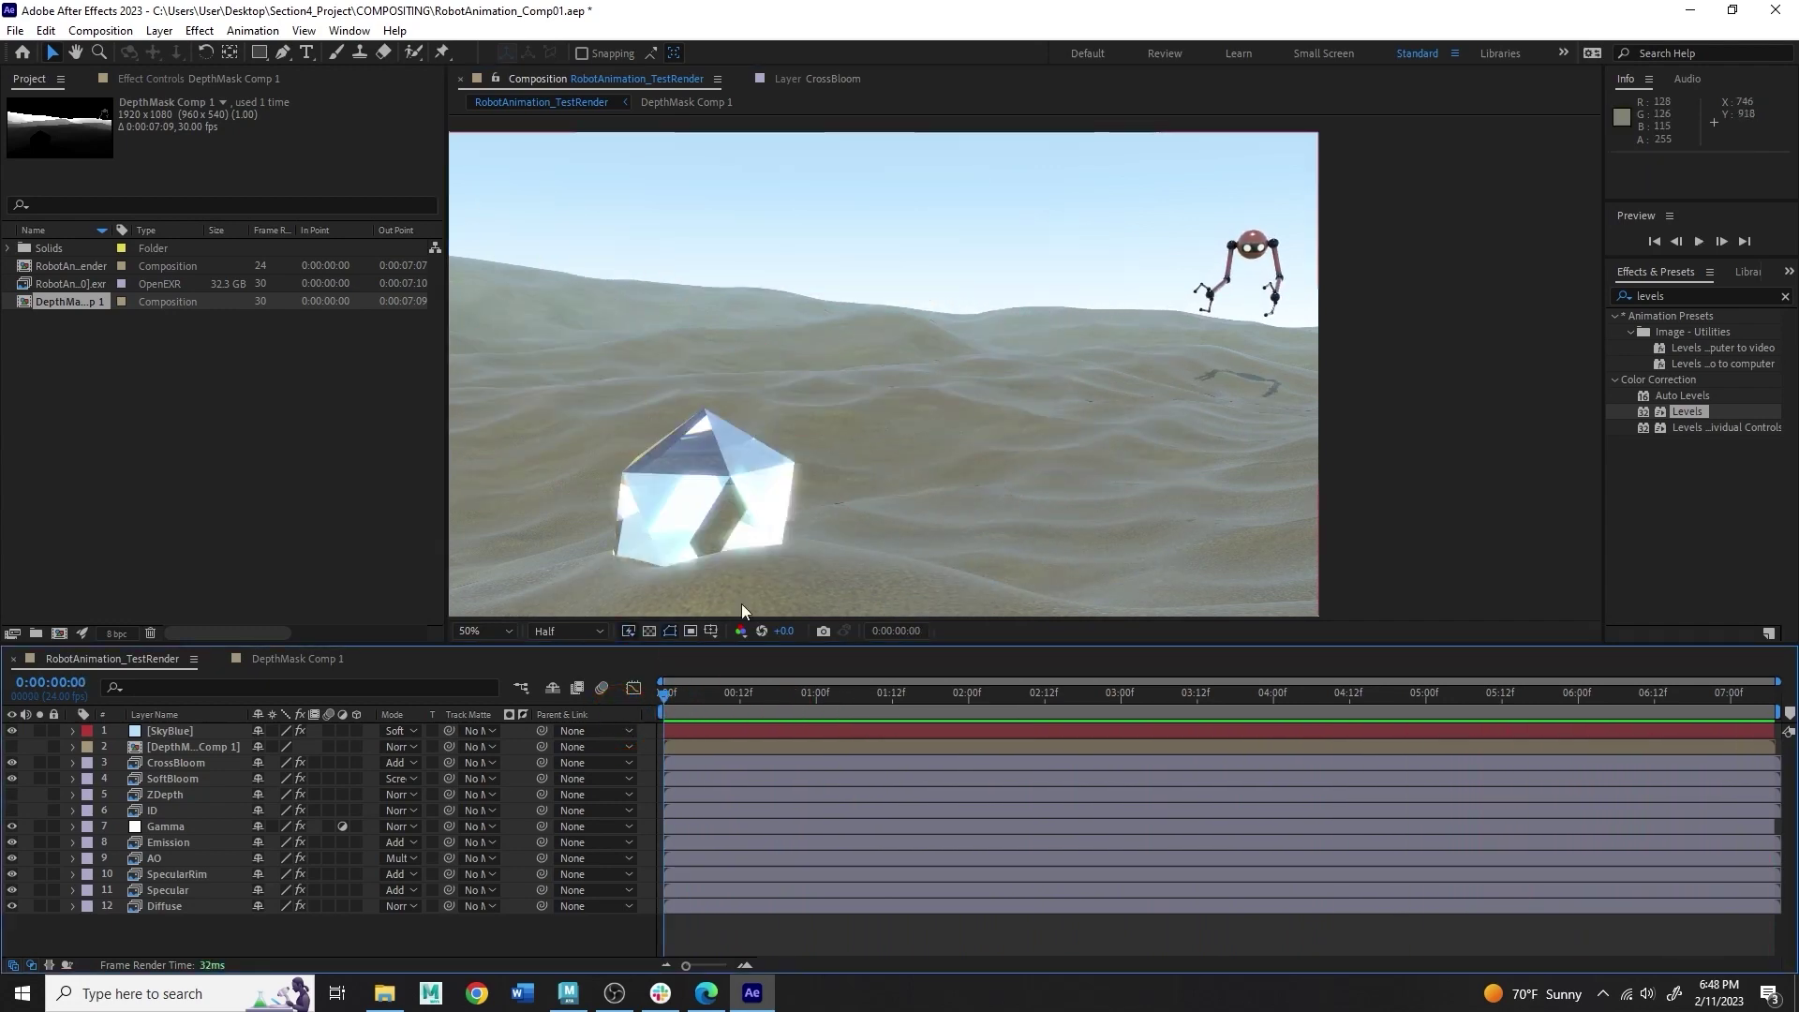
left_click(159, 794)
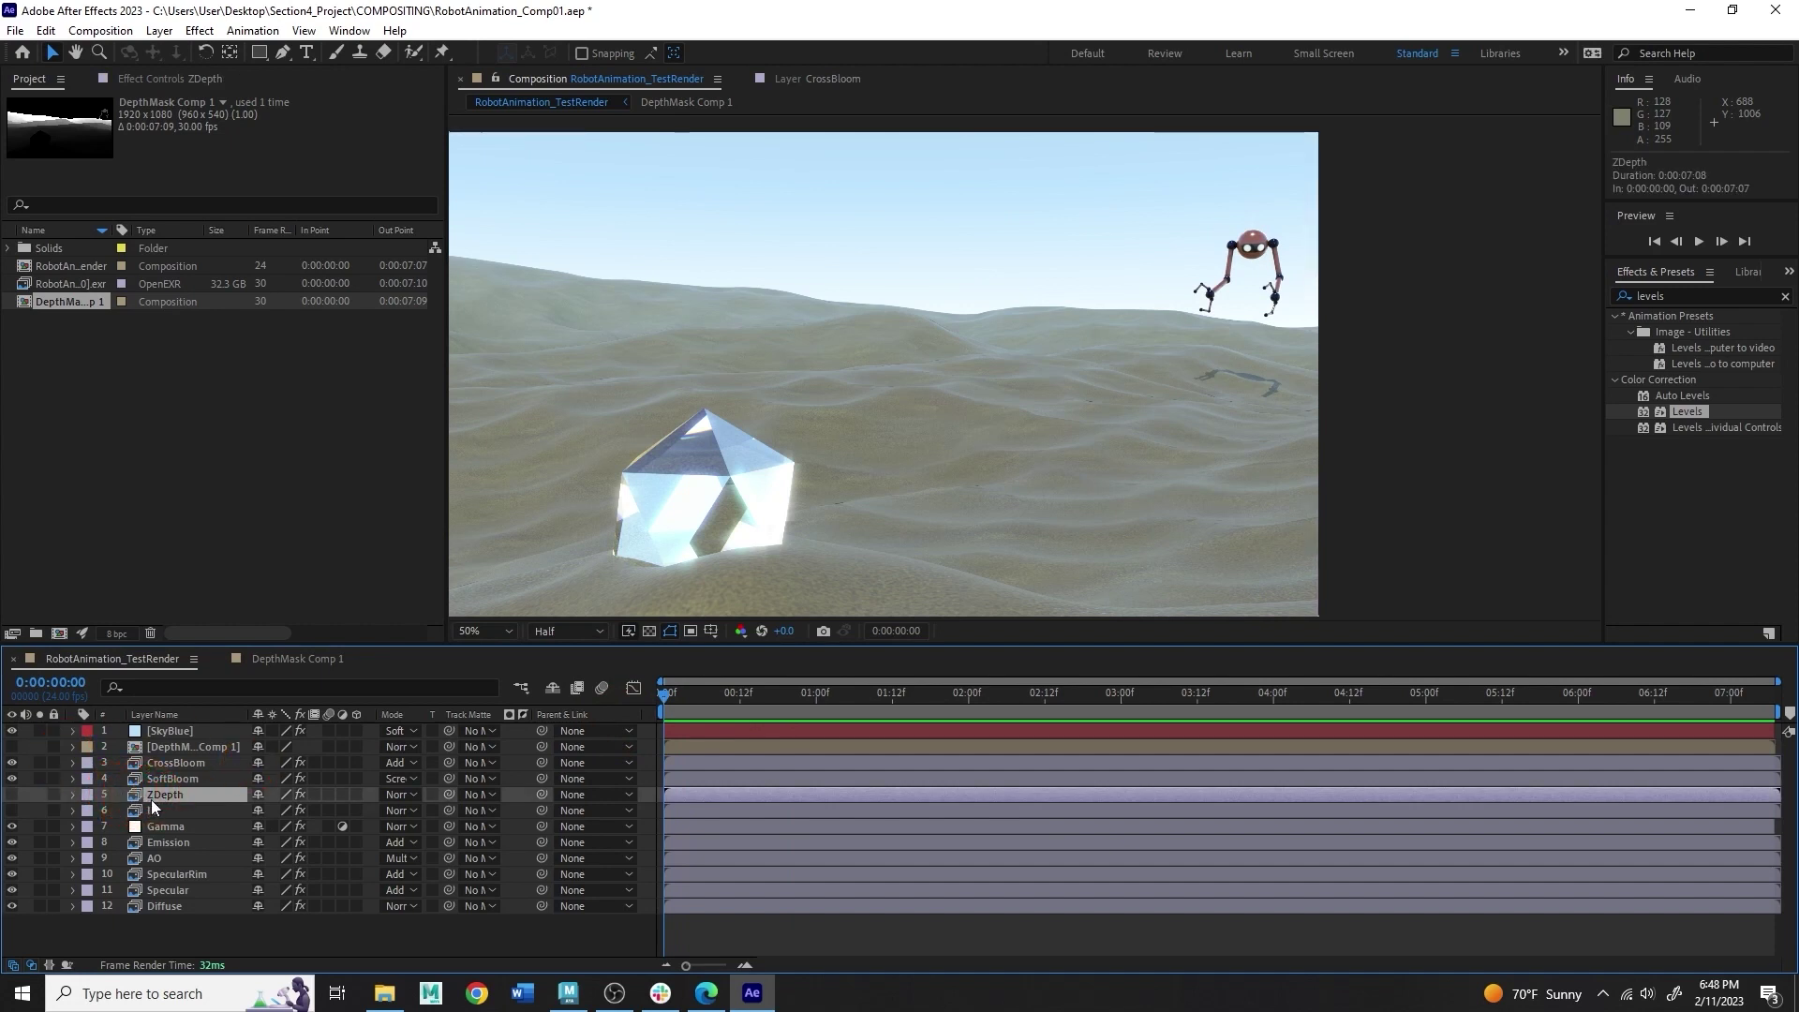
key("ctrl+d")
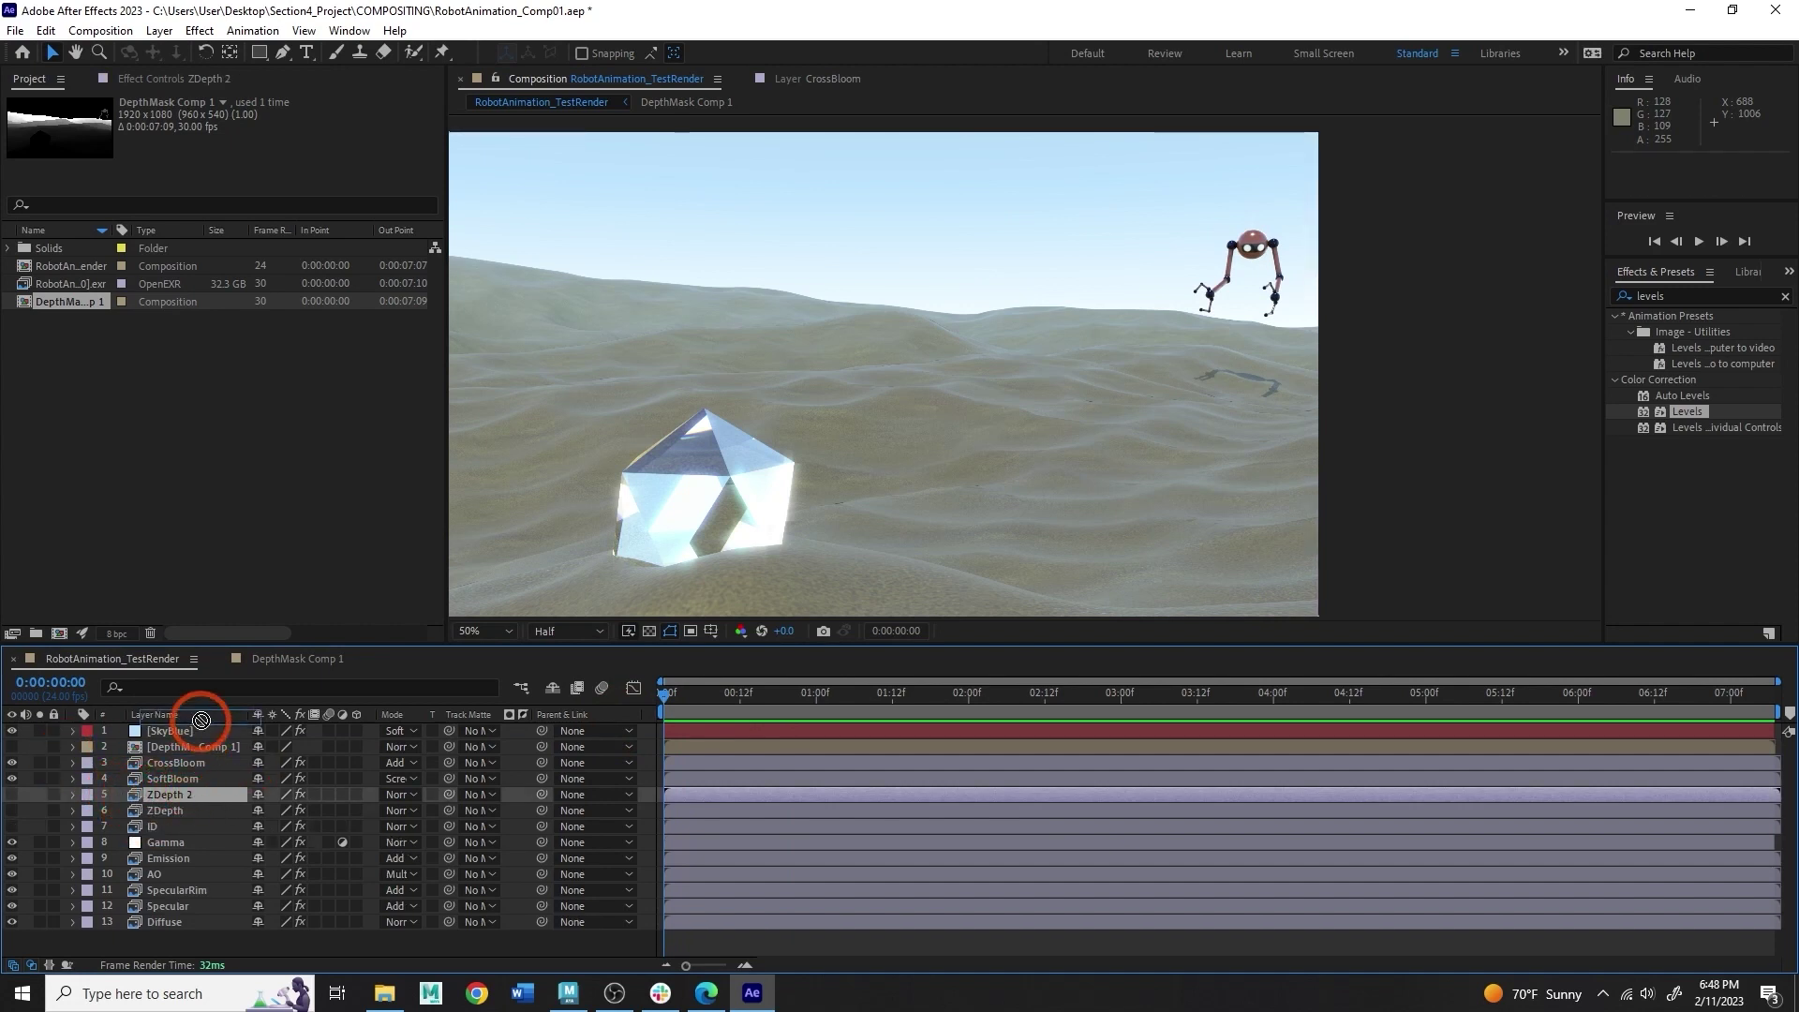
left_click_drag(186, 794, 191, 729)
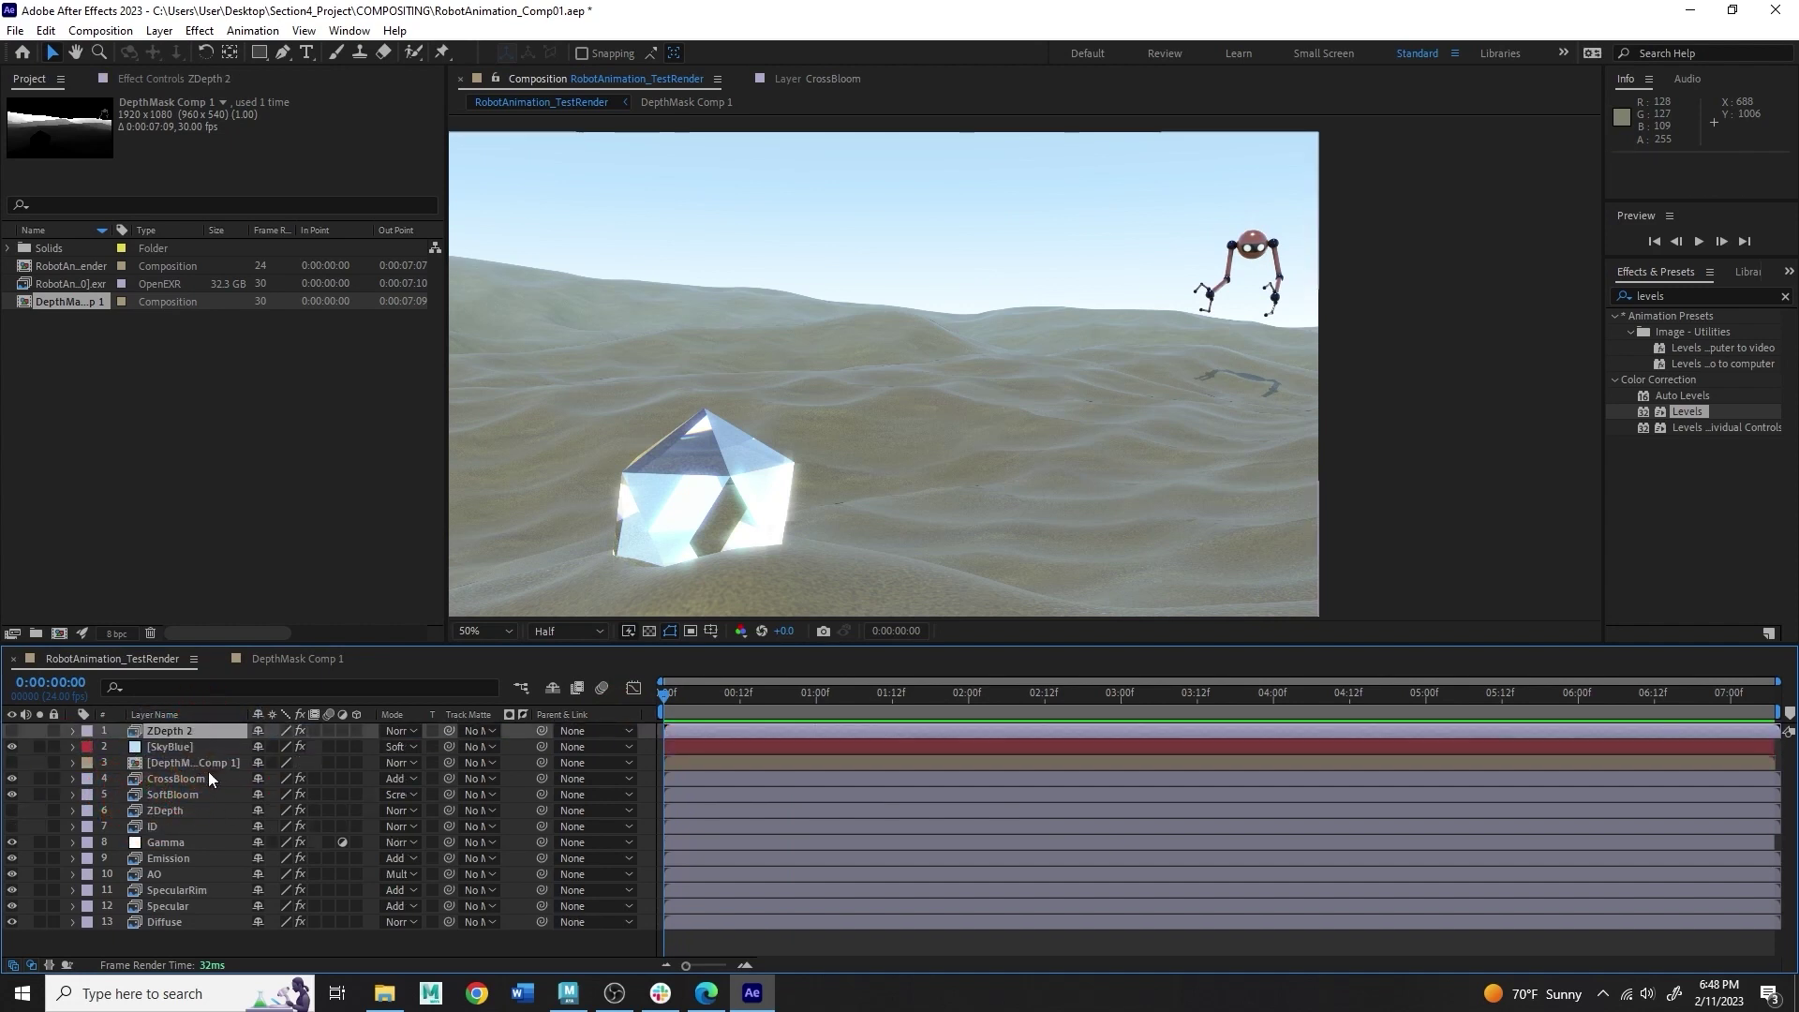
Step: Rename DepthMask Comp 1 to SkyDepth and move it to the top of the stack
left_click(195, 767)
right_click(193, 769)
left_click(246, 715)
type("SkyDepth")
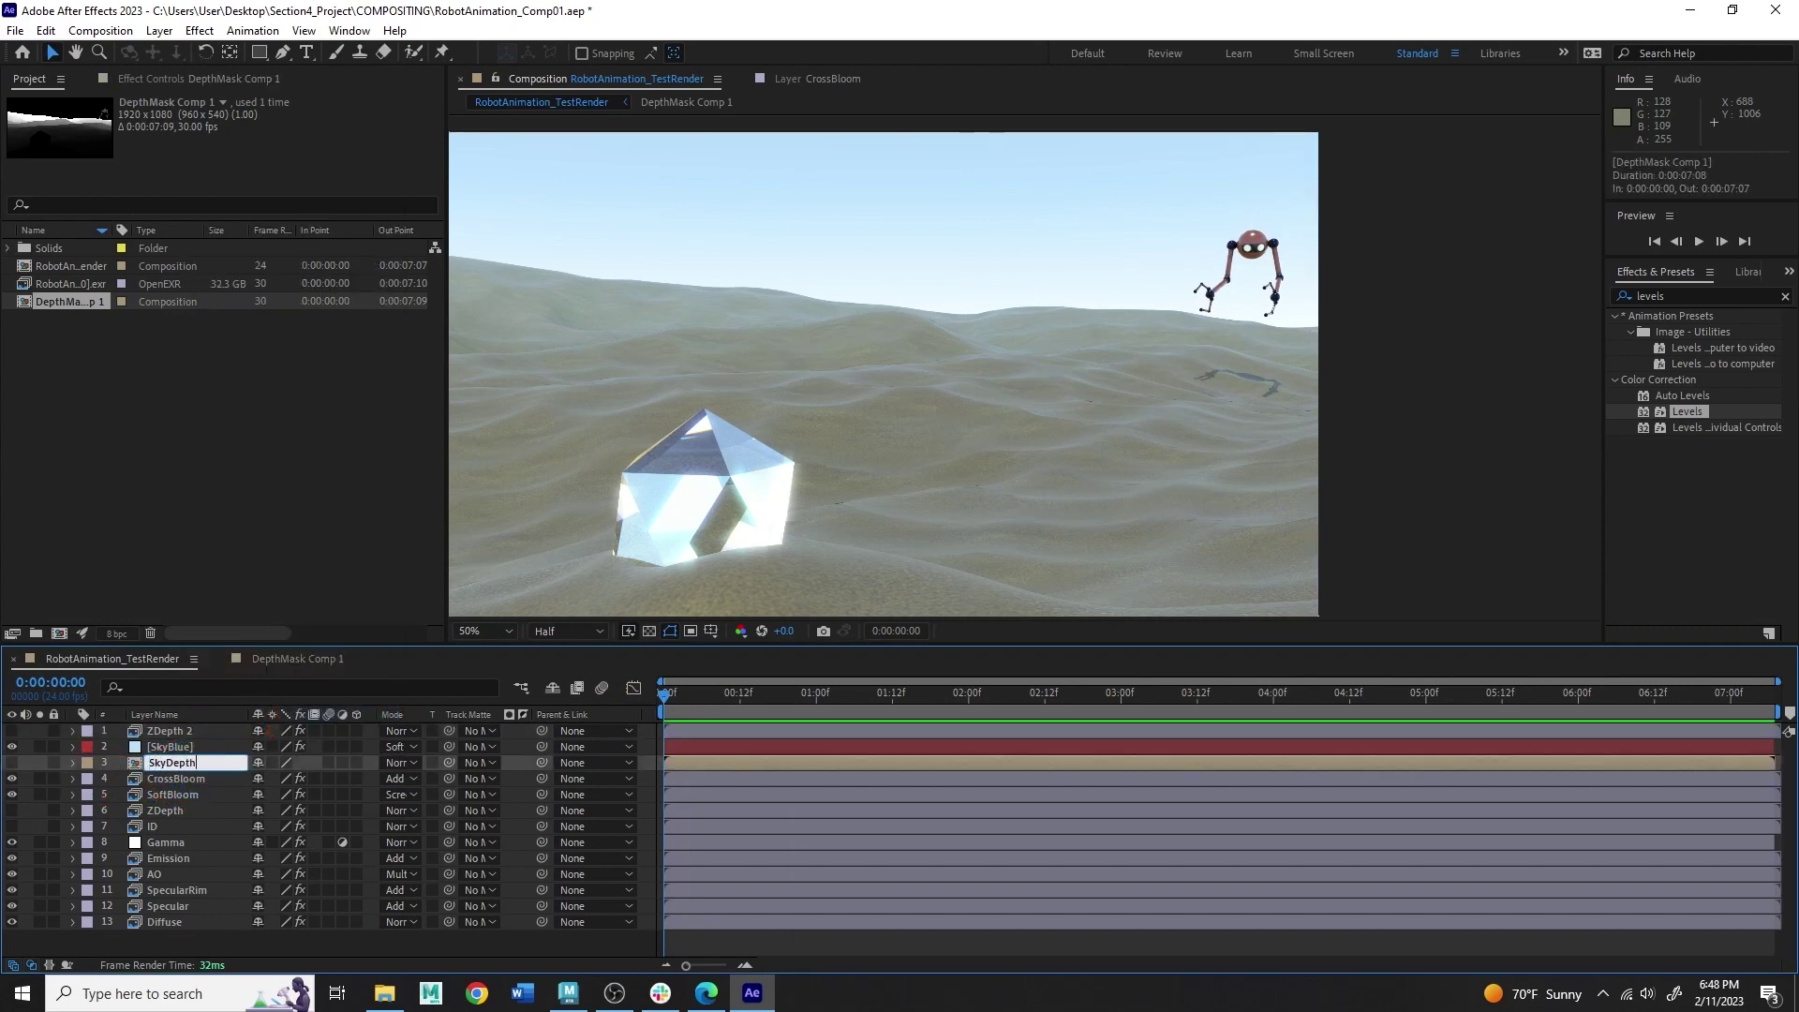
key("Return")
left_click_drag(173, 766, 158, 726)
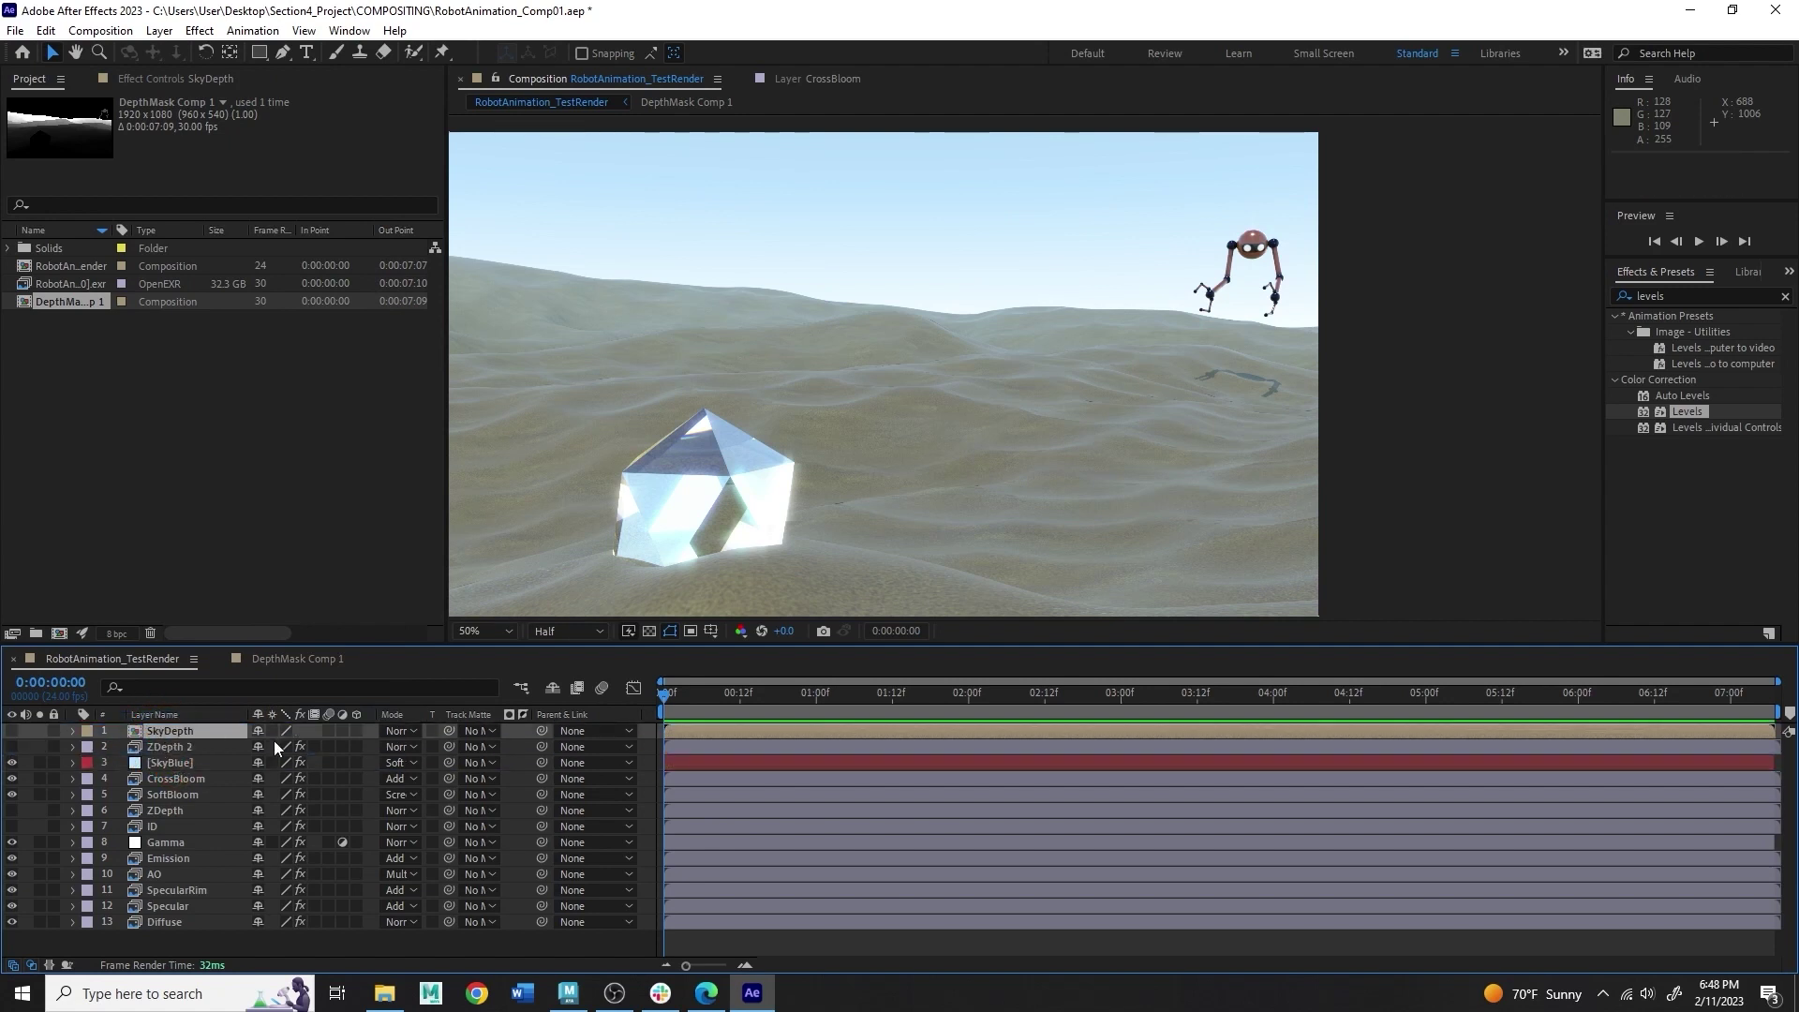
Step: Make ZDepth 2 visible and rename it CameraDepth
left_click(12, 747)
left_click(171, 749)
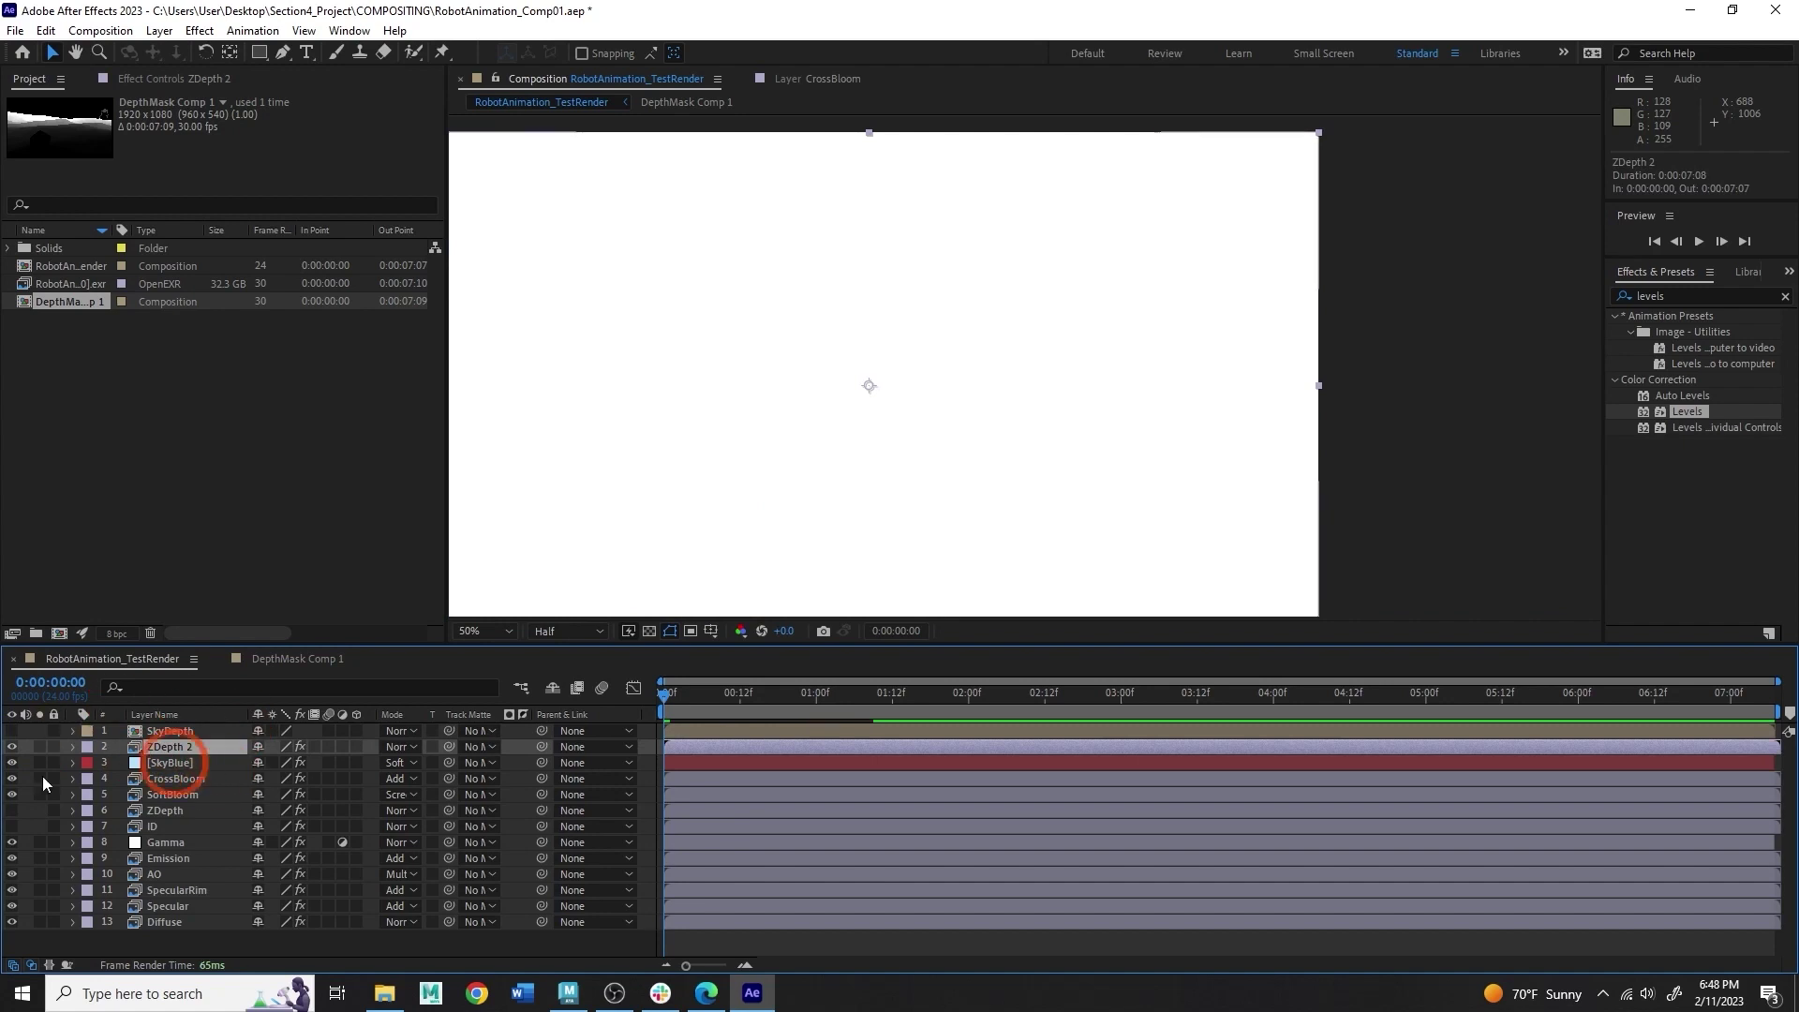
right_click(185, 747)
left_click(226, 695)
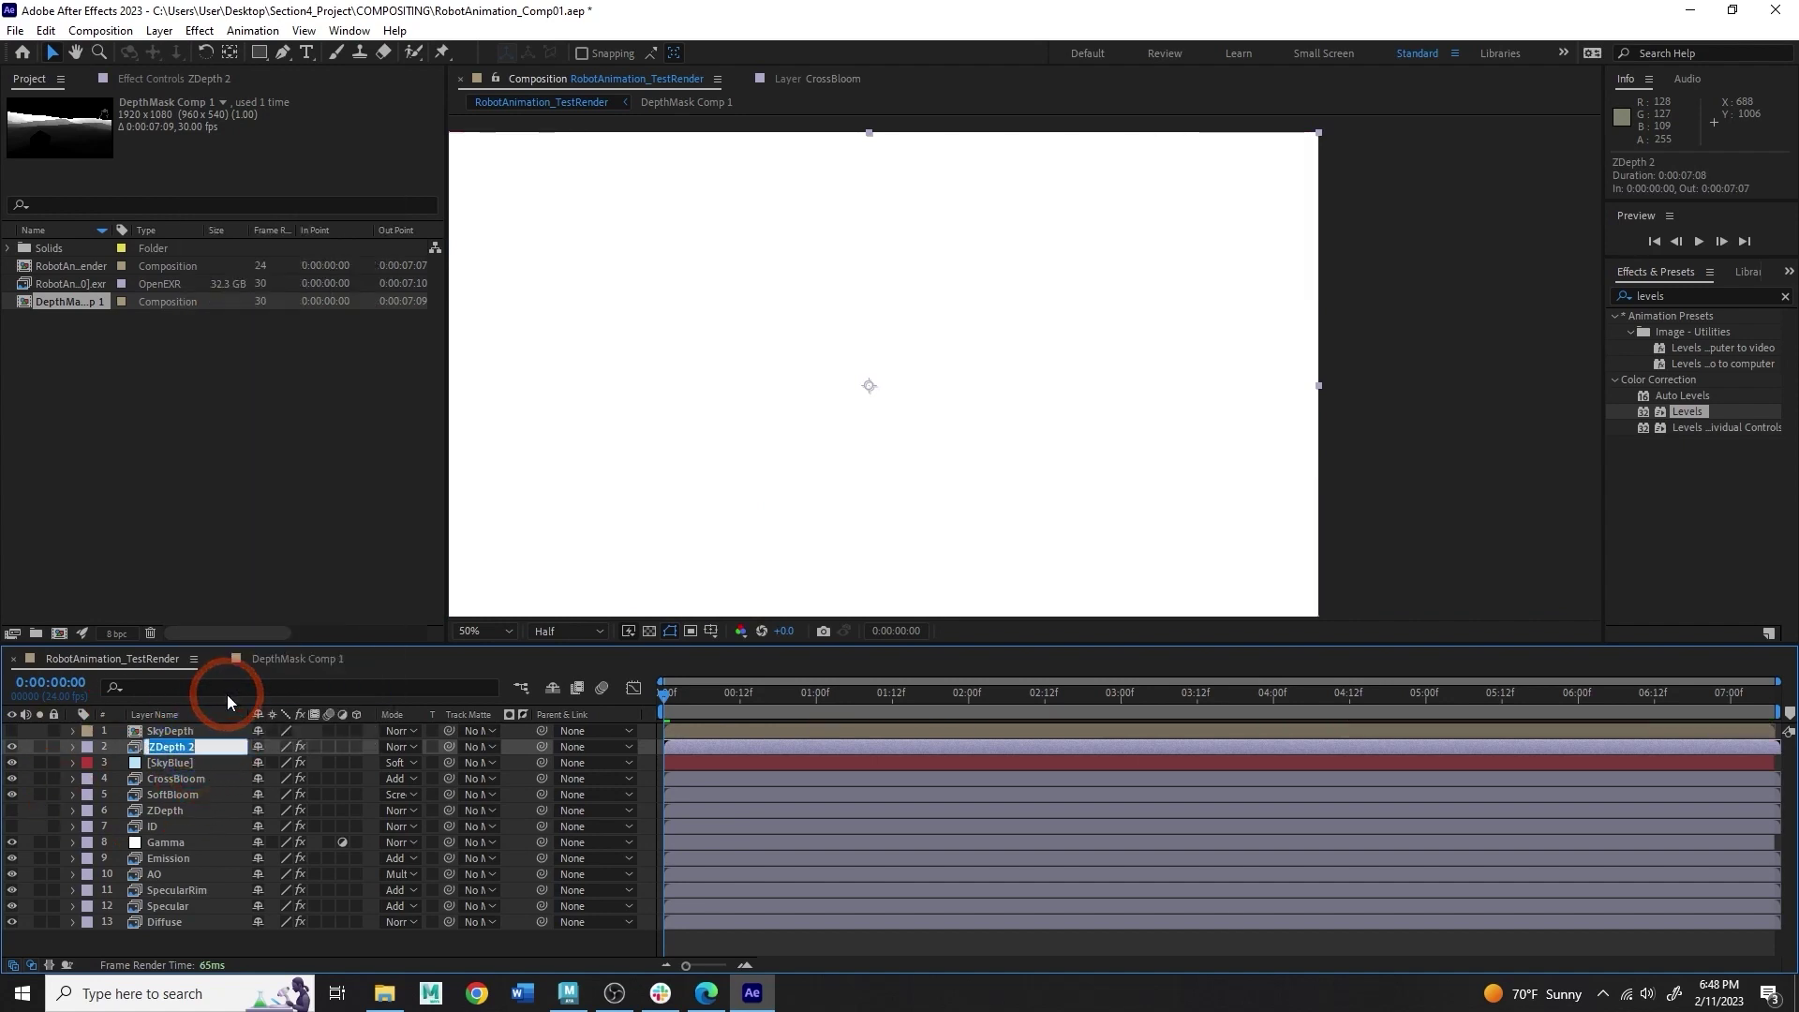
type("CameraDe")
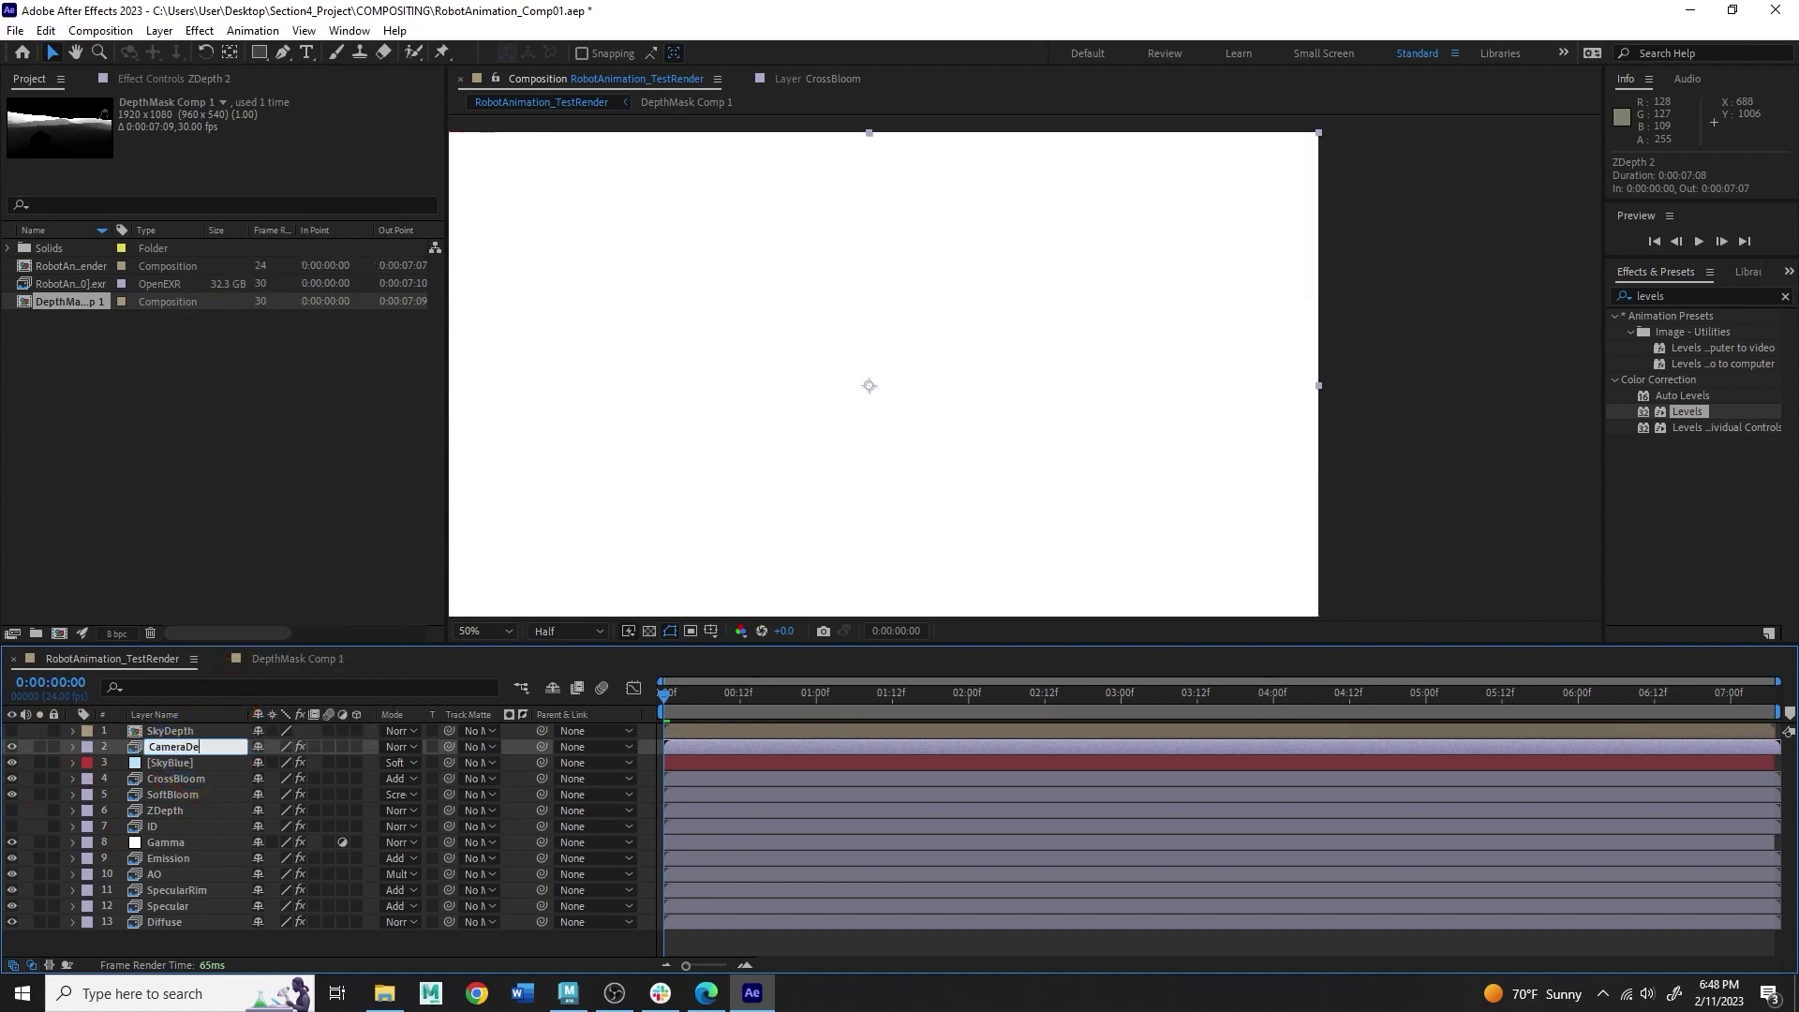
type("pth")
key("Return")
Step: Pre-compose CameraDepth into CameraDepth Comp 1, moving all attributes into the new composition
right_click(180, 739)
key("Escape")
right_click(176, 747)
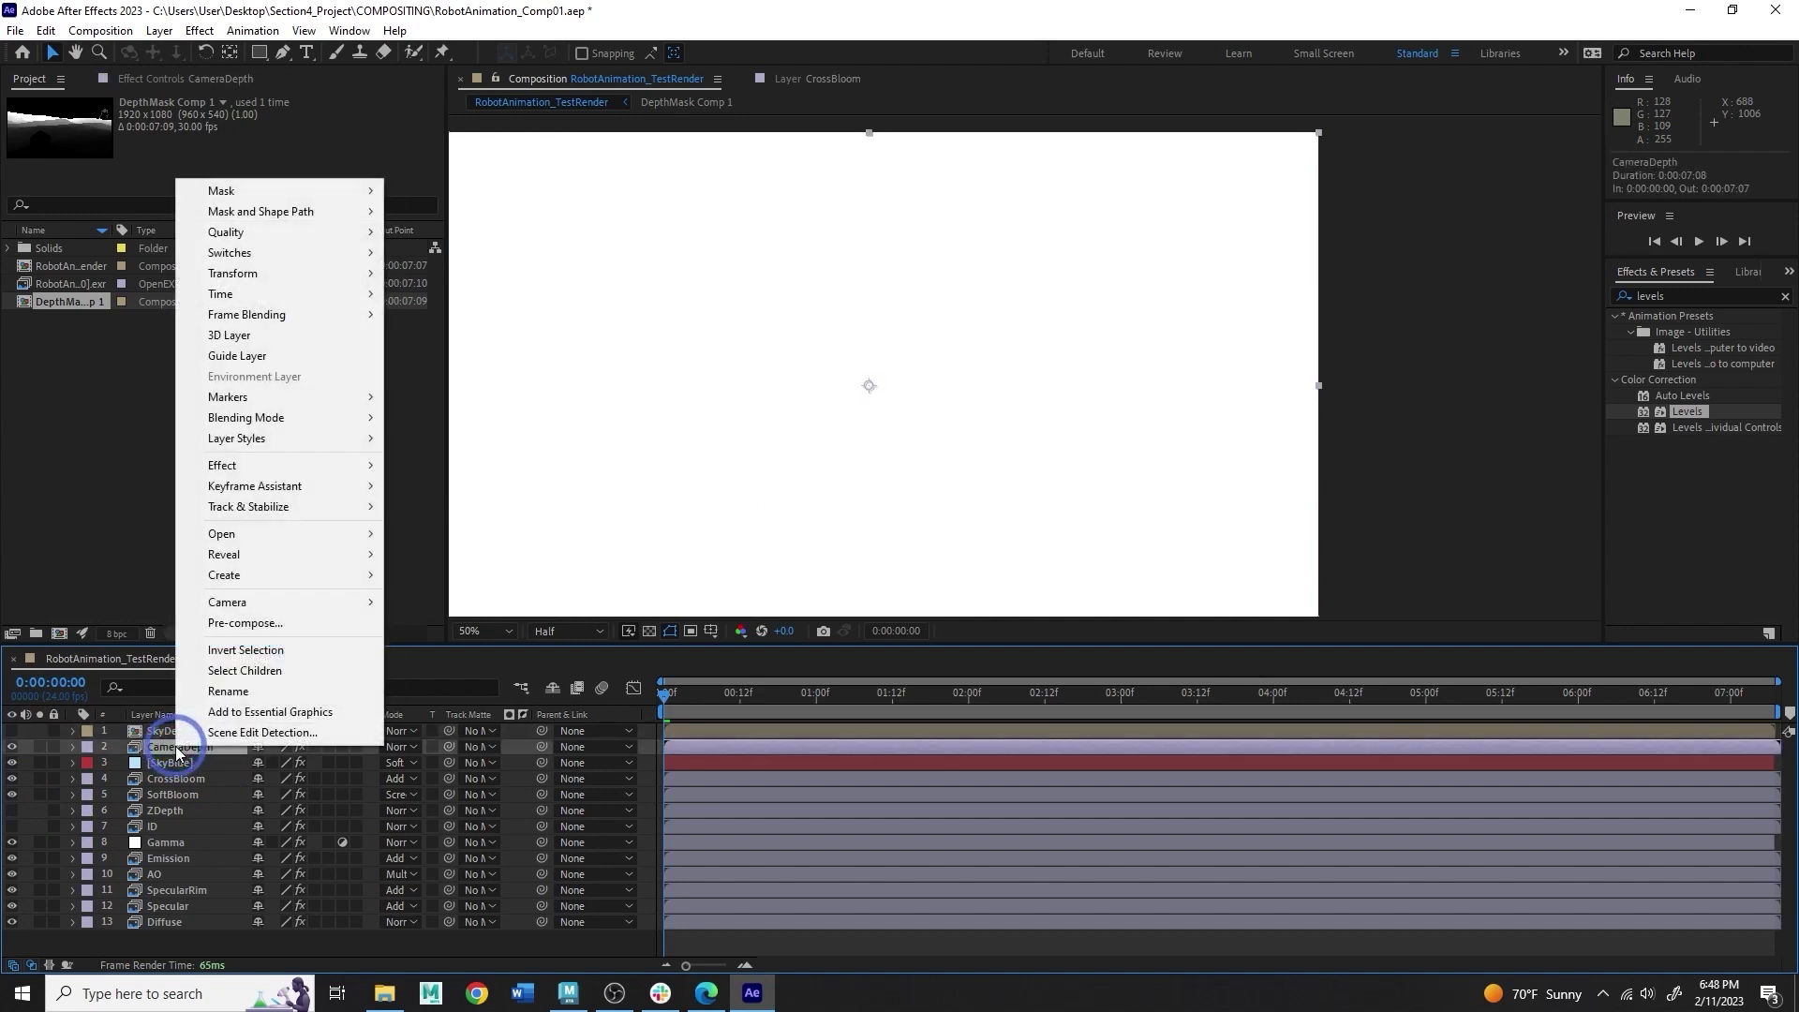
left_click(245, 626)
left_click(542, 387)
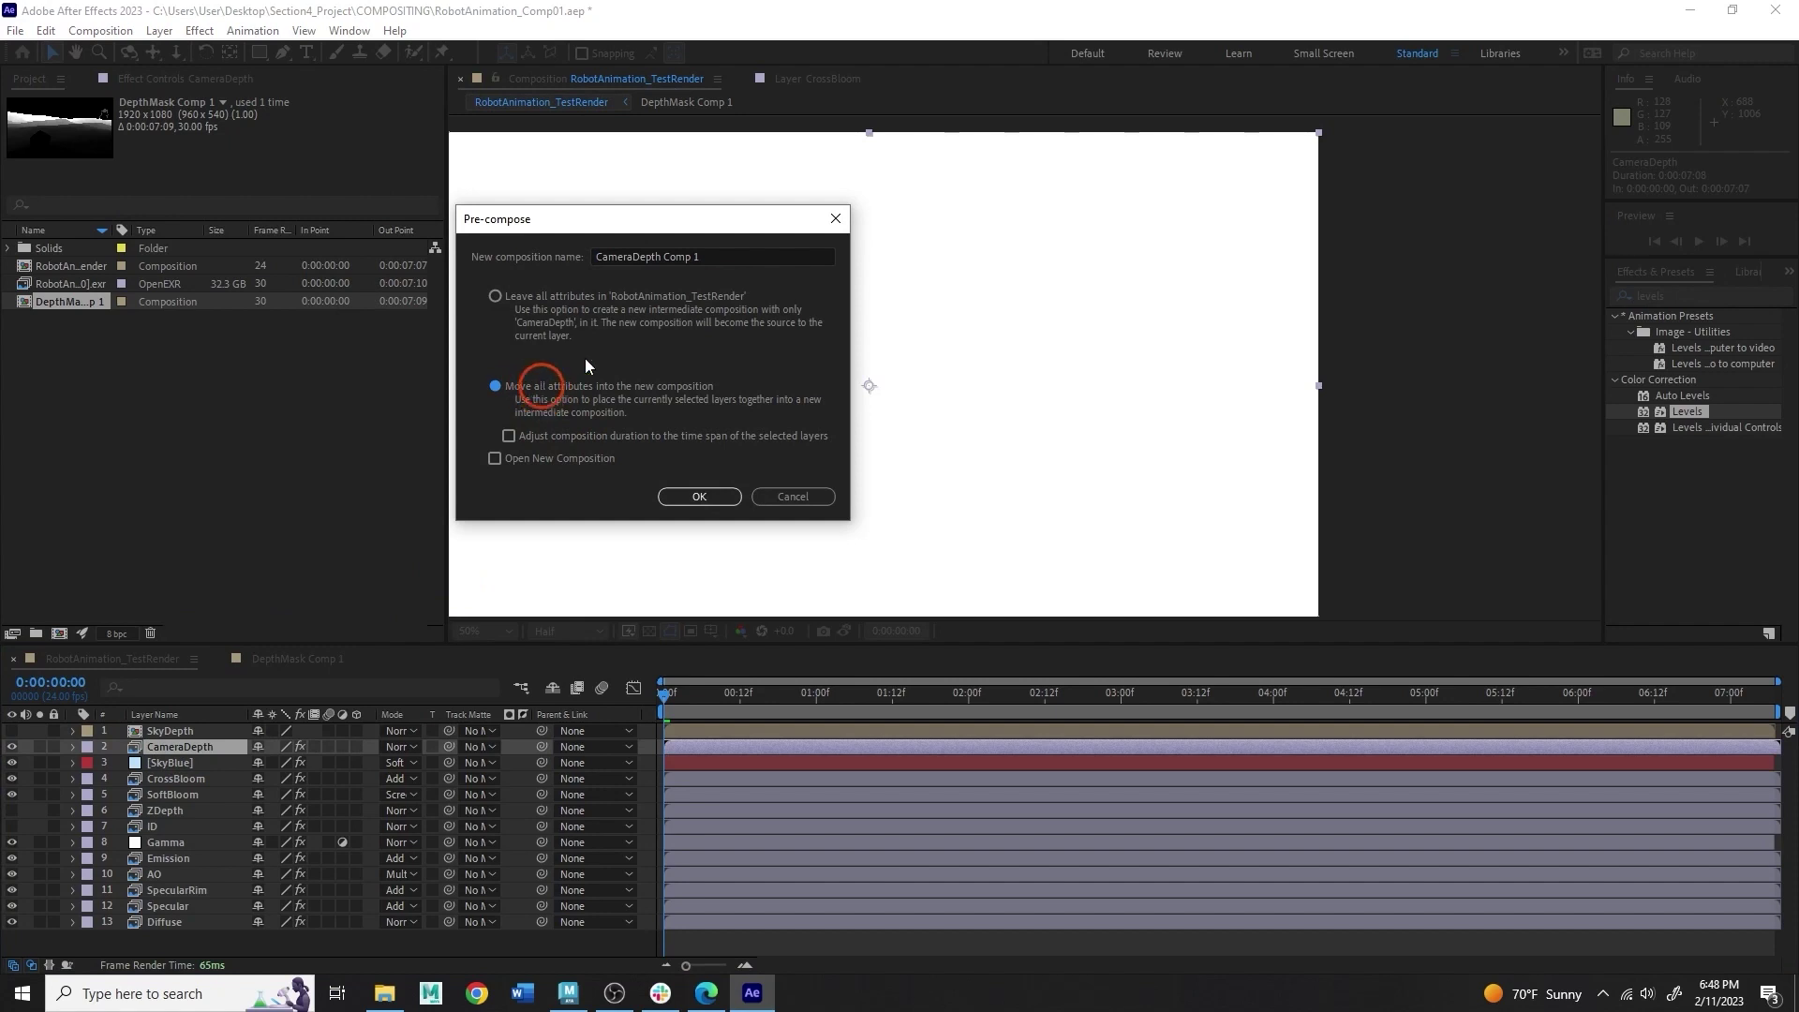
left_click(689, 256)
left_click(616, 257)
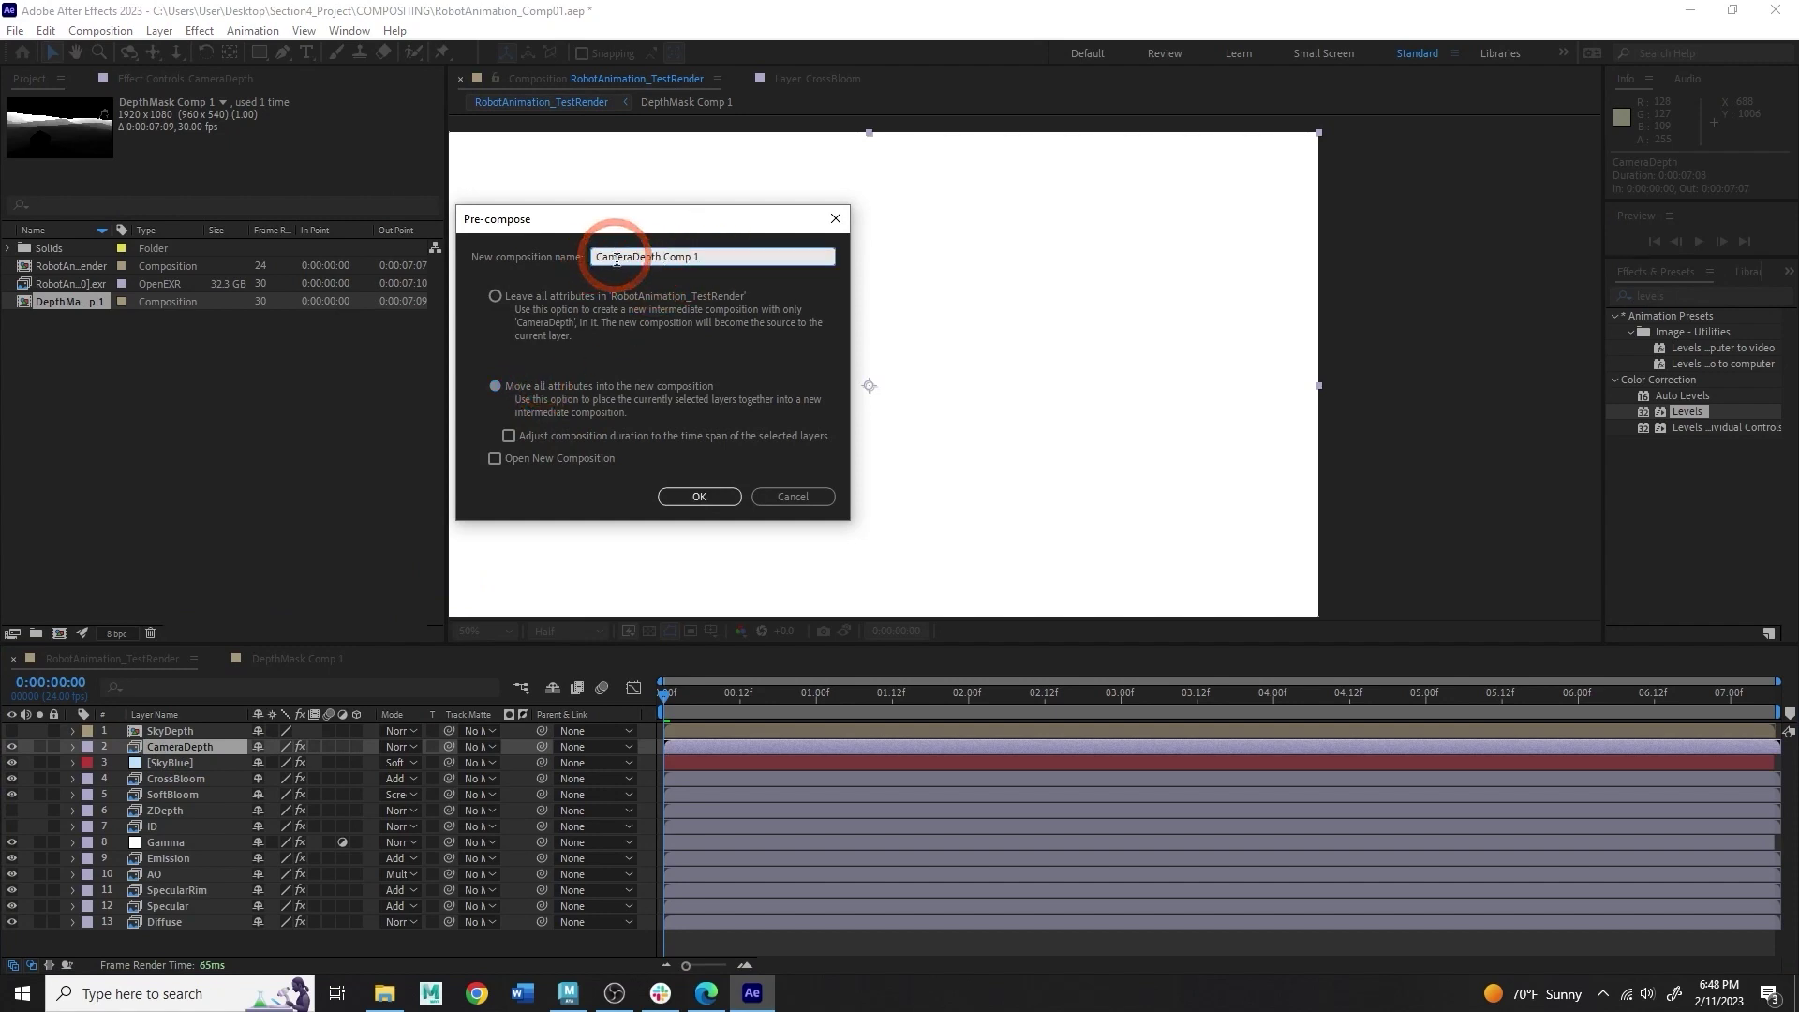
left_click(701, 498)
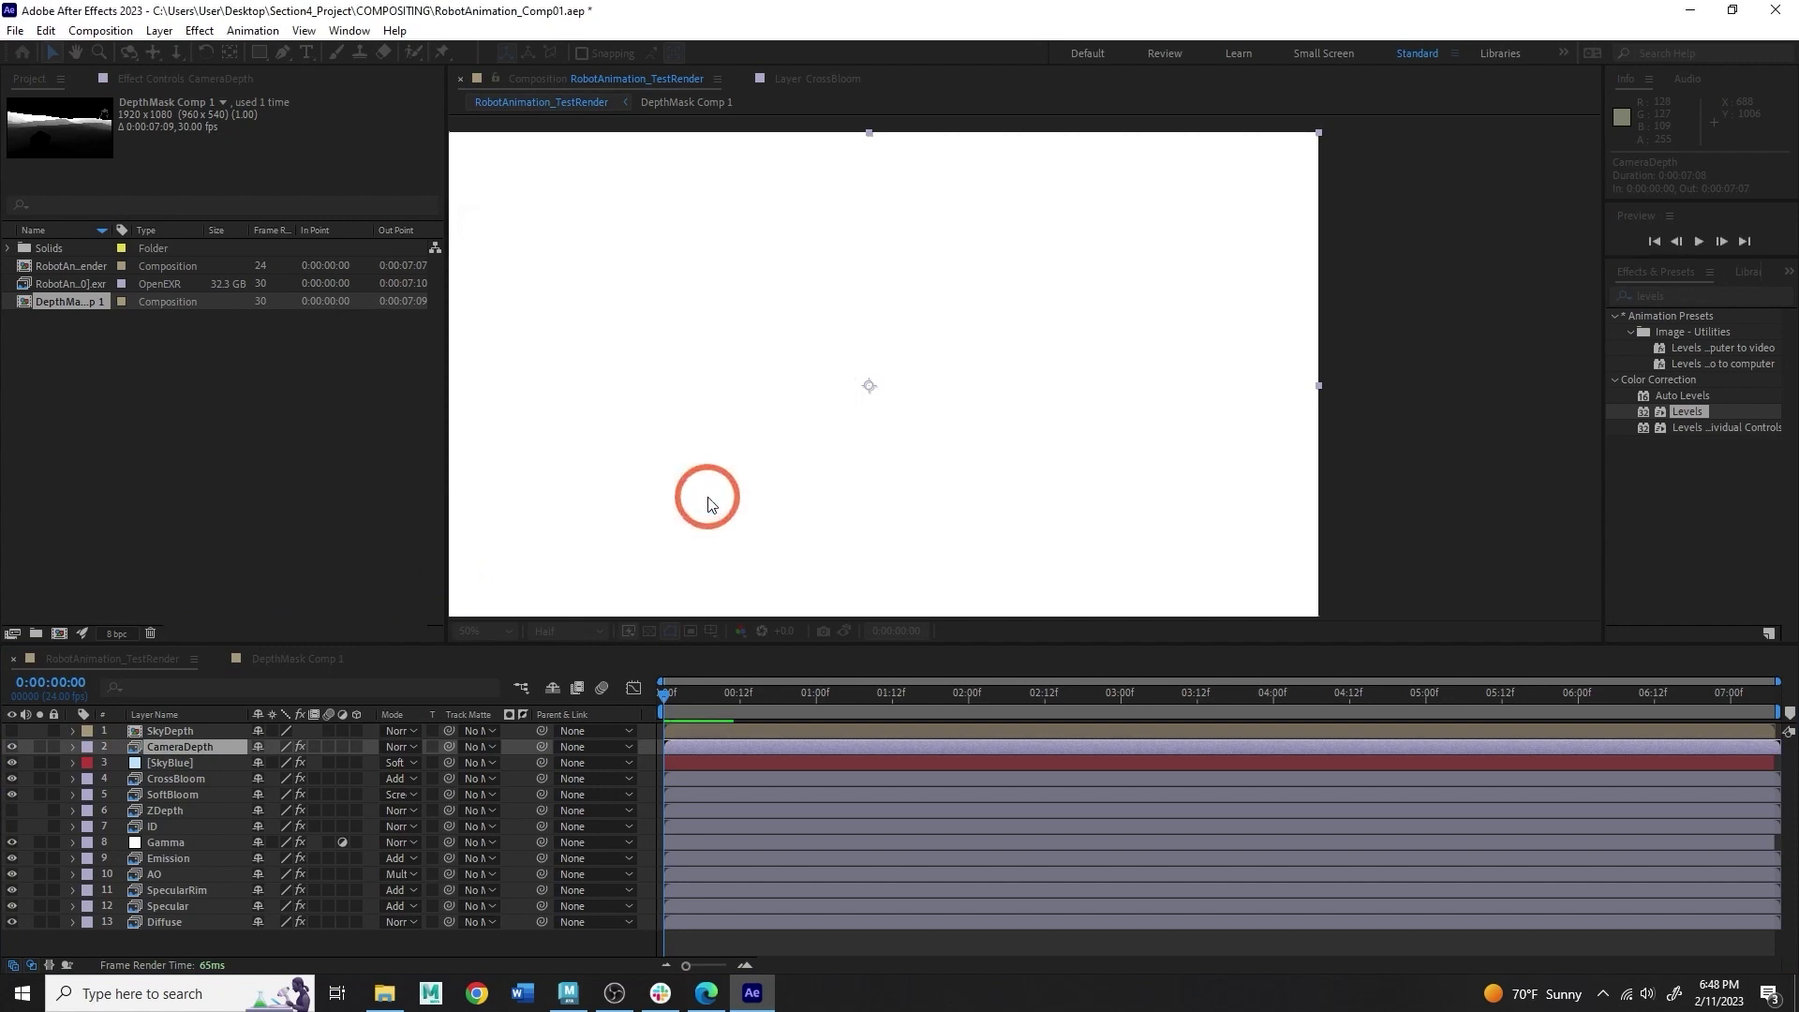
Step: Inside CameraDepth Comp 1, set EXtractoR White Point to 551 and return the playhead to 0:00
double_click(175, 749)
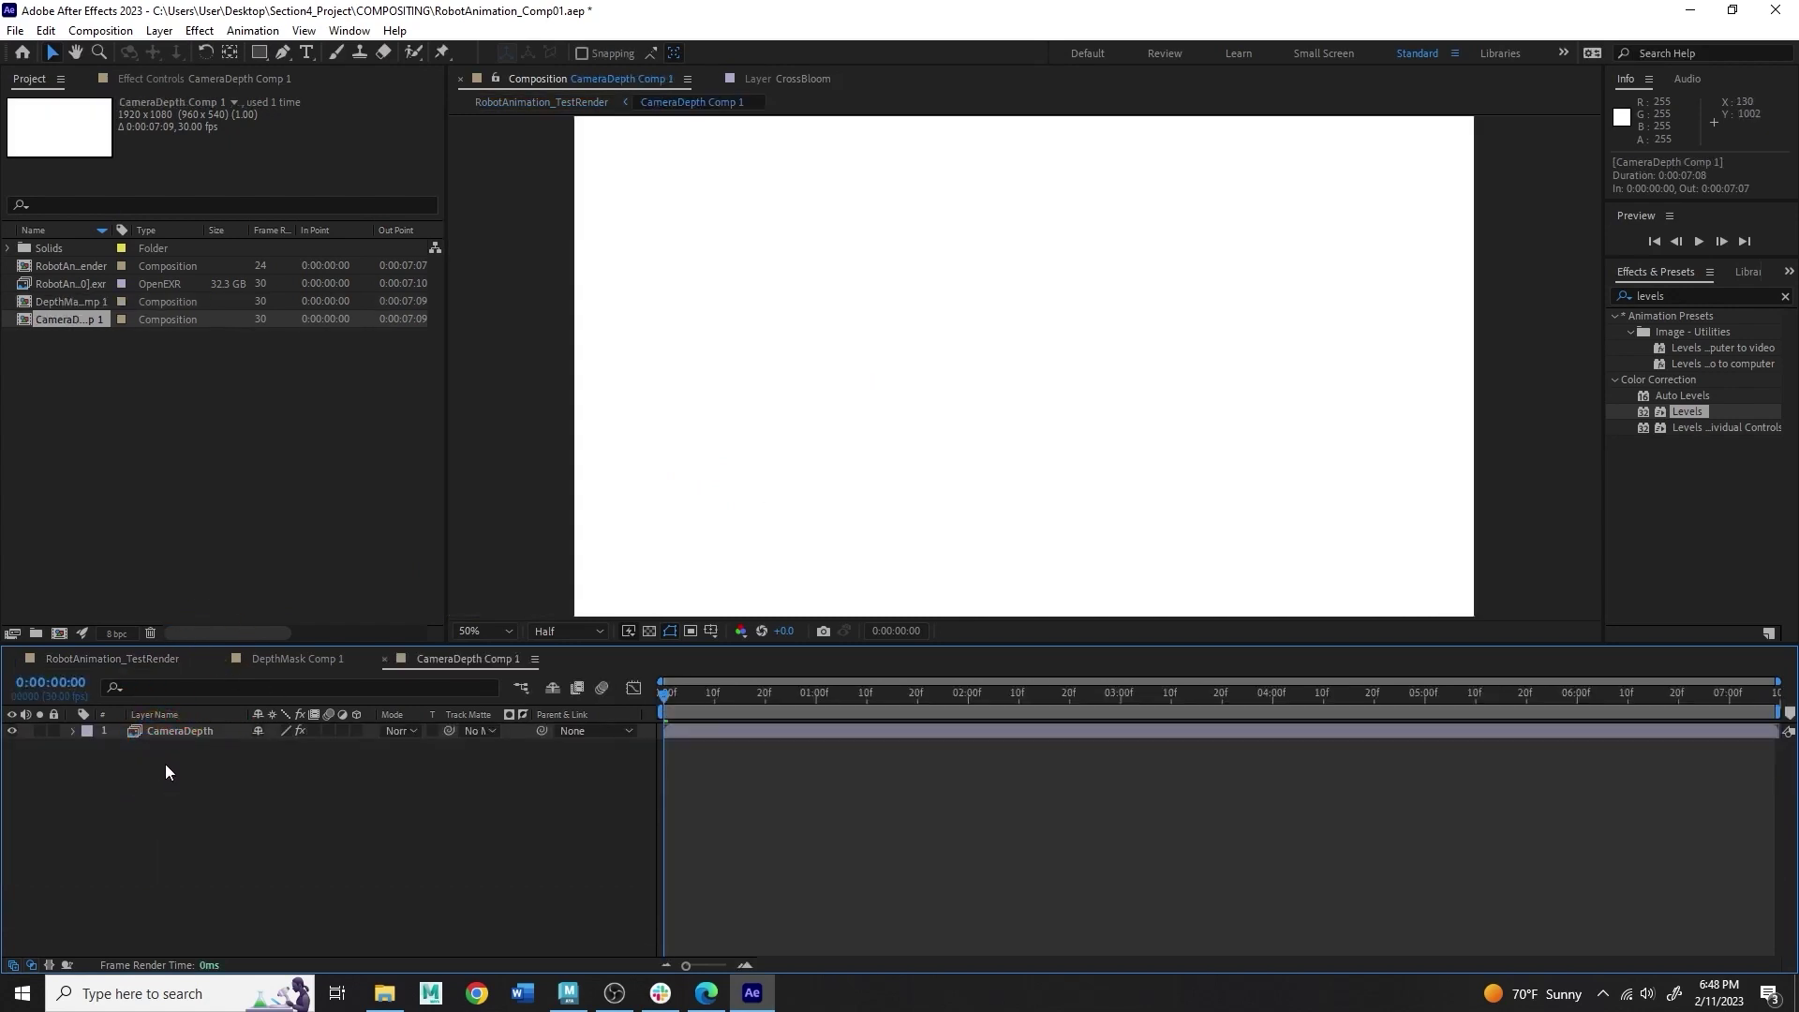
left_click(171, 732)
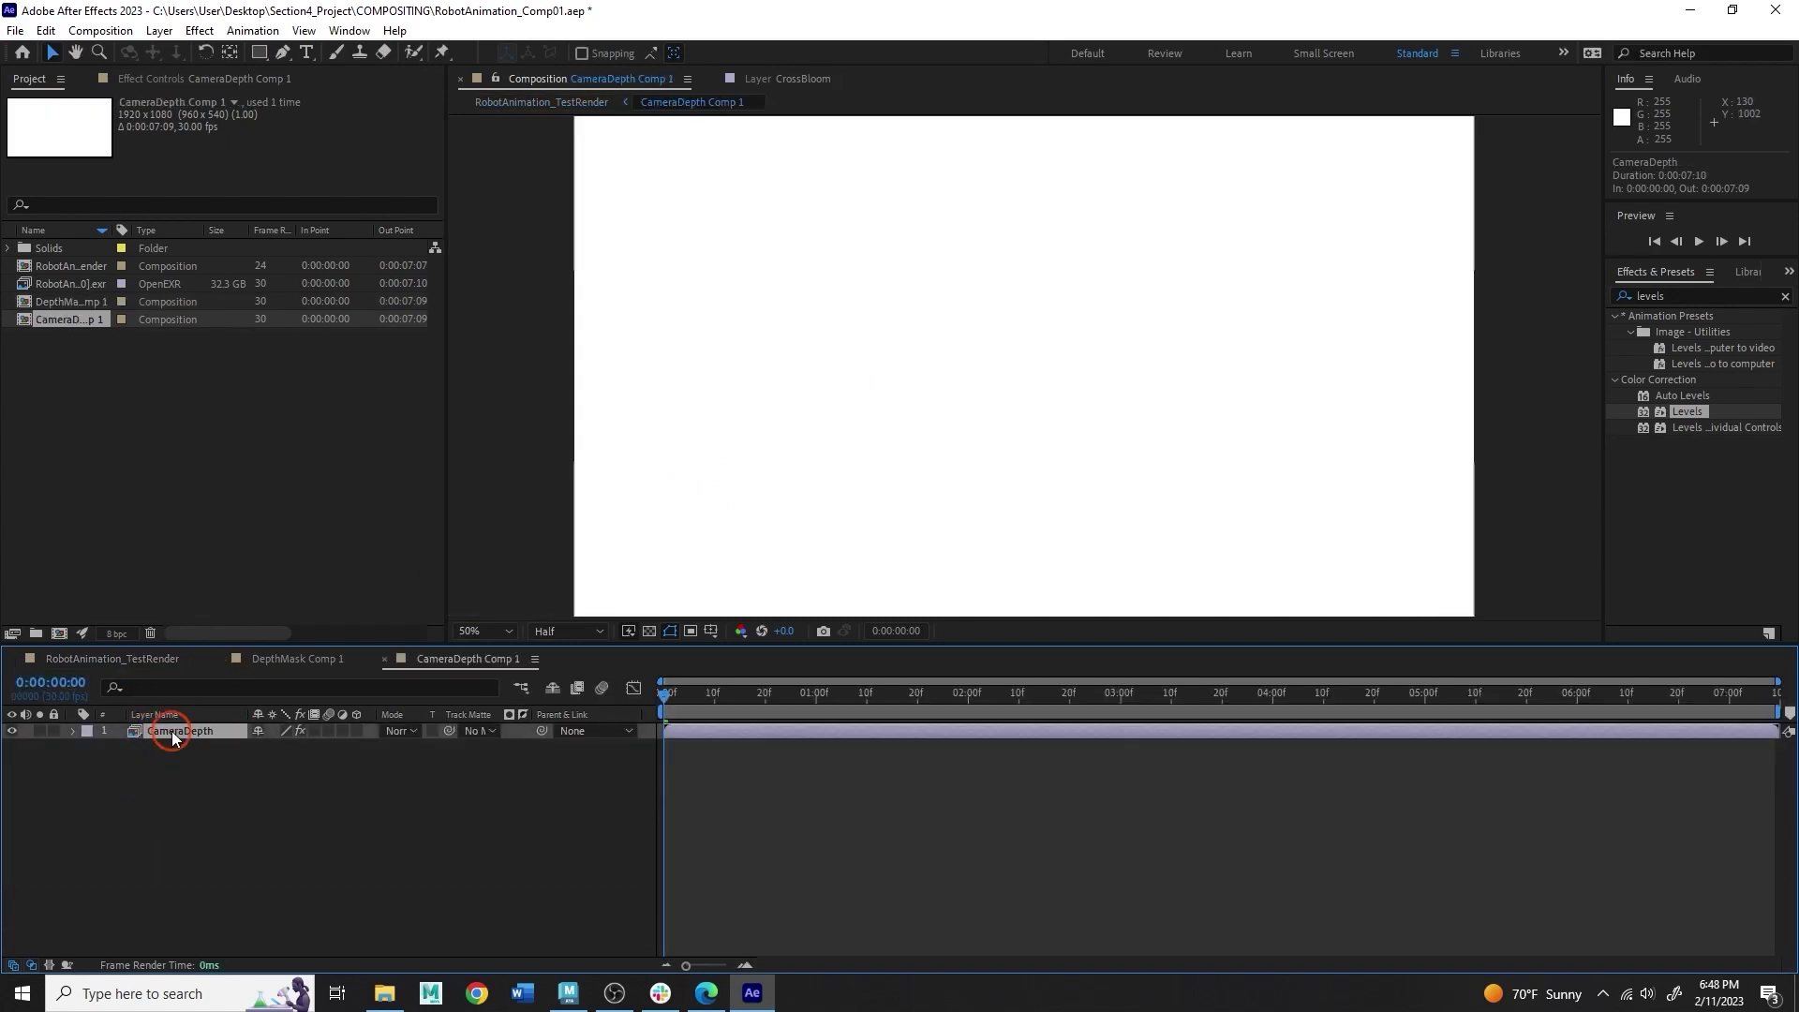
left_click(190, 73)
left_click_drag(256, 333, 280, 348)
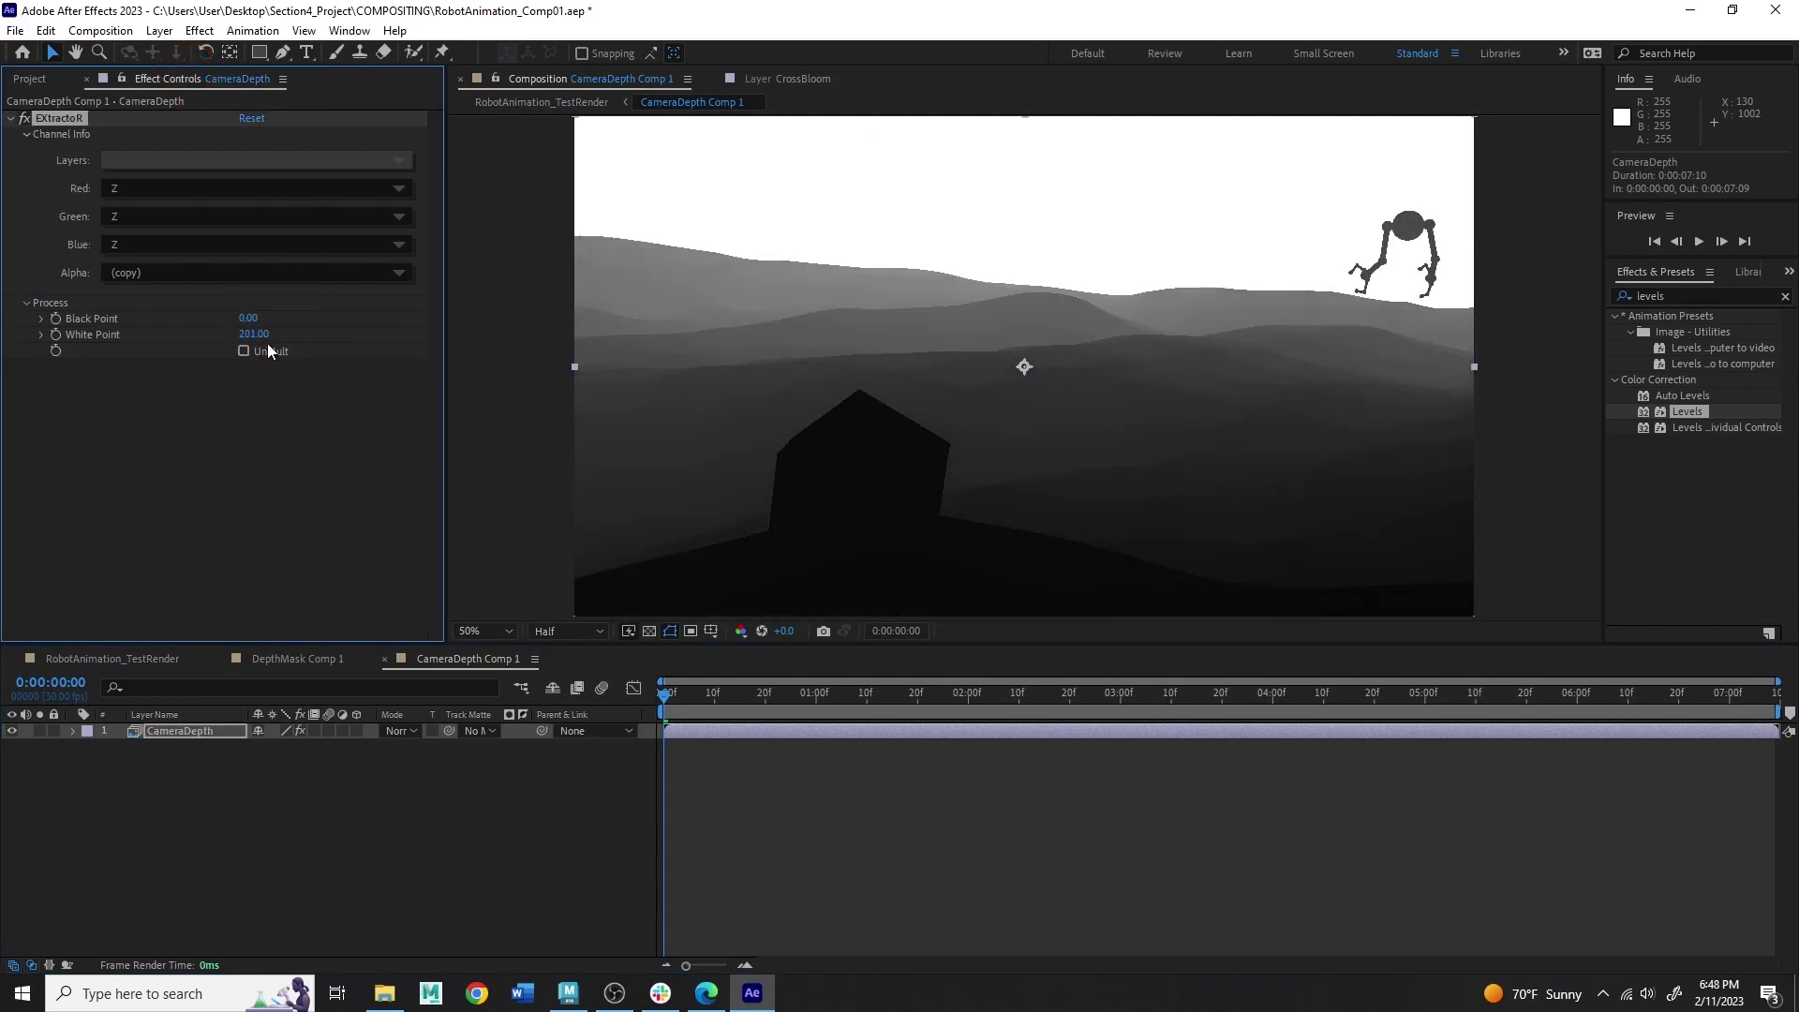
left_click_drag(260, 336, 261, 341)
left_click_drag(1150, 691, 1303, 685)
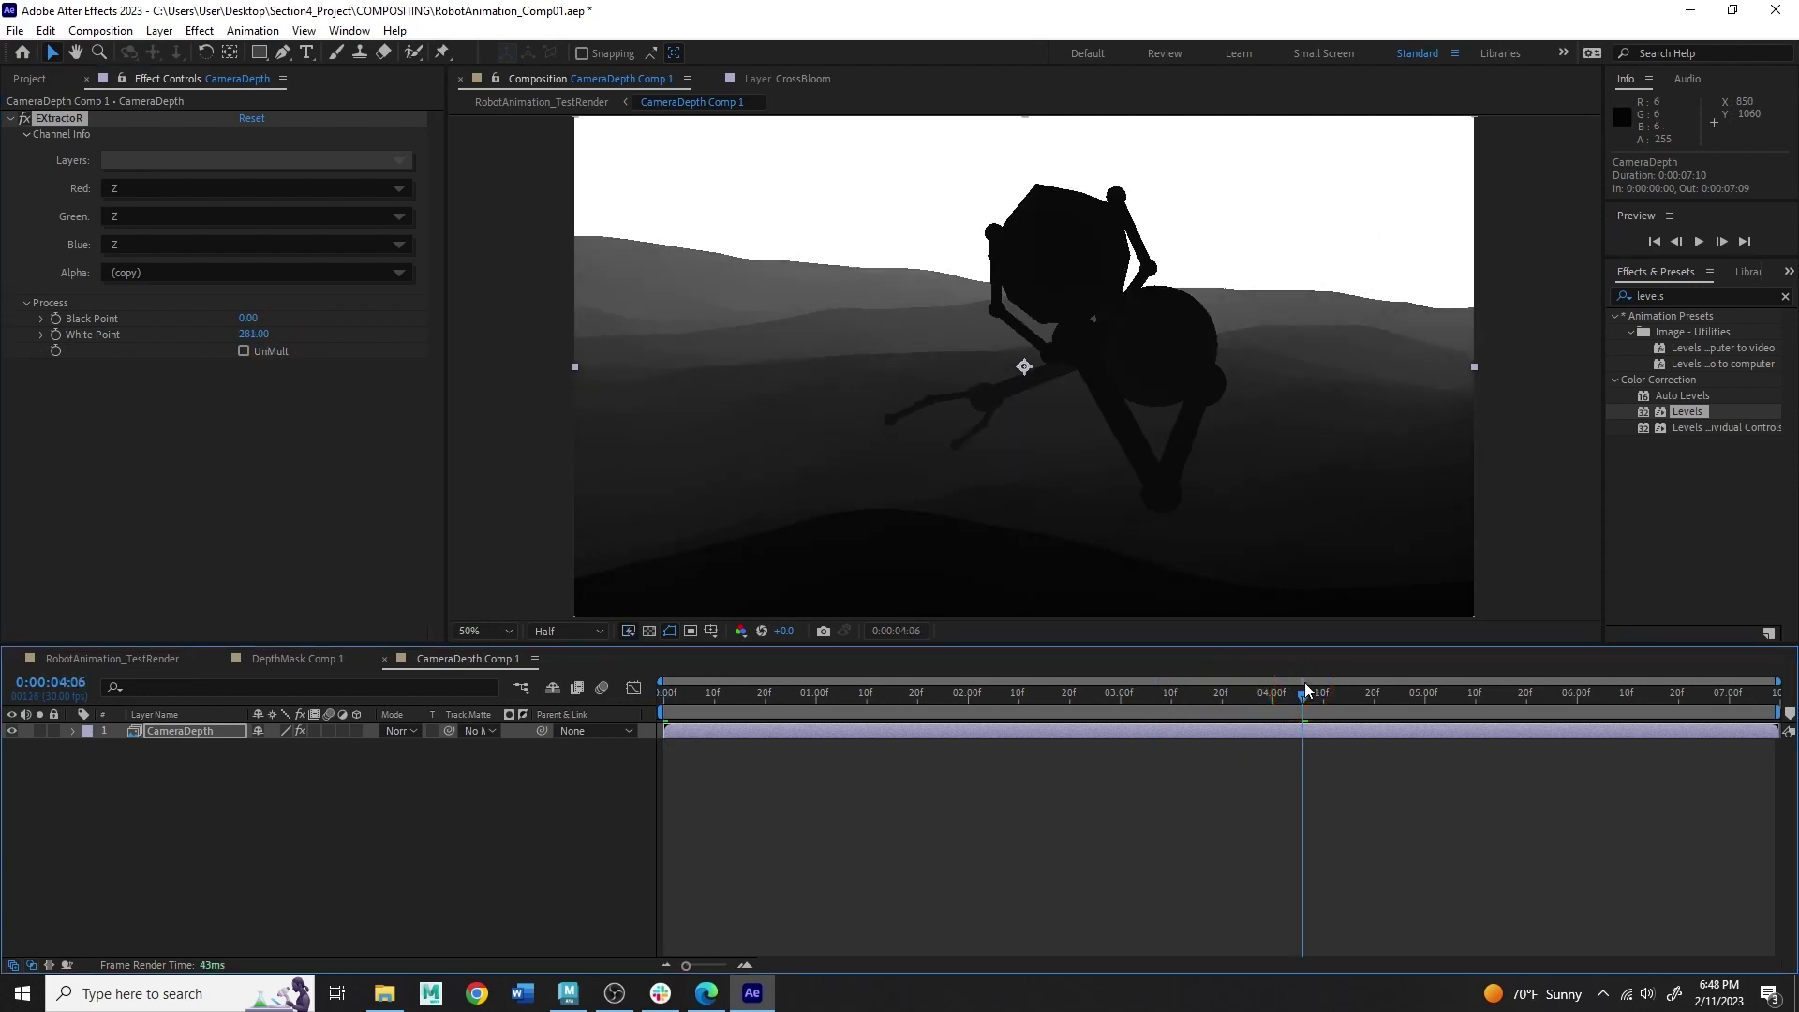
left_click_drag(250, 335, 281, 344)
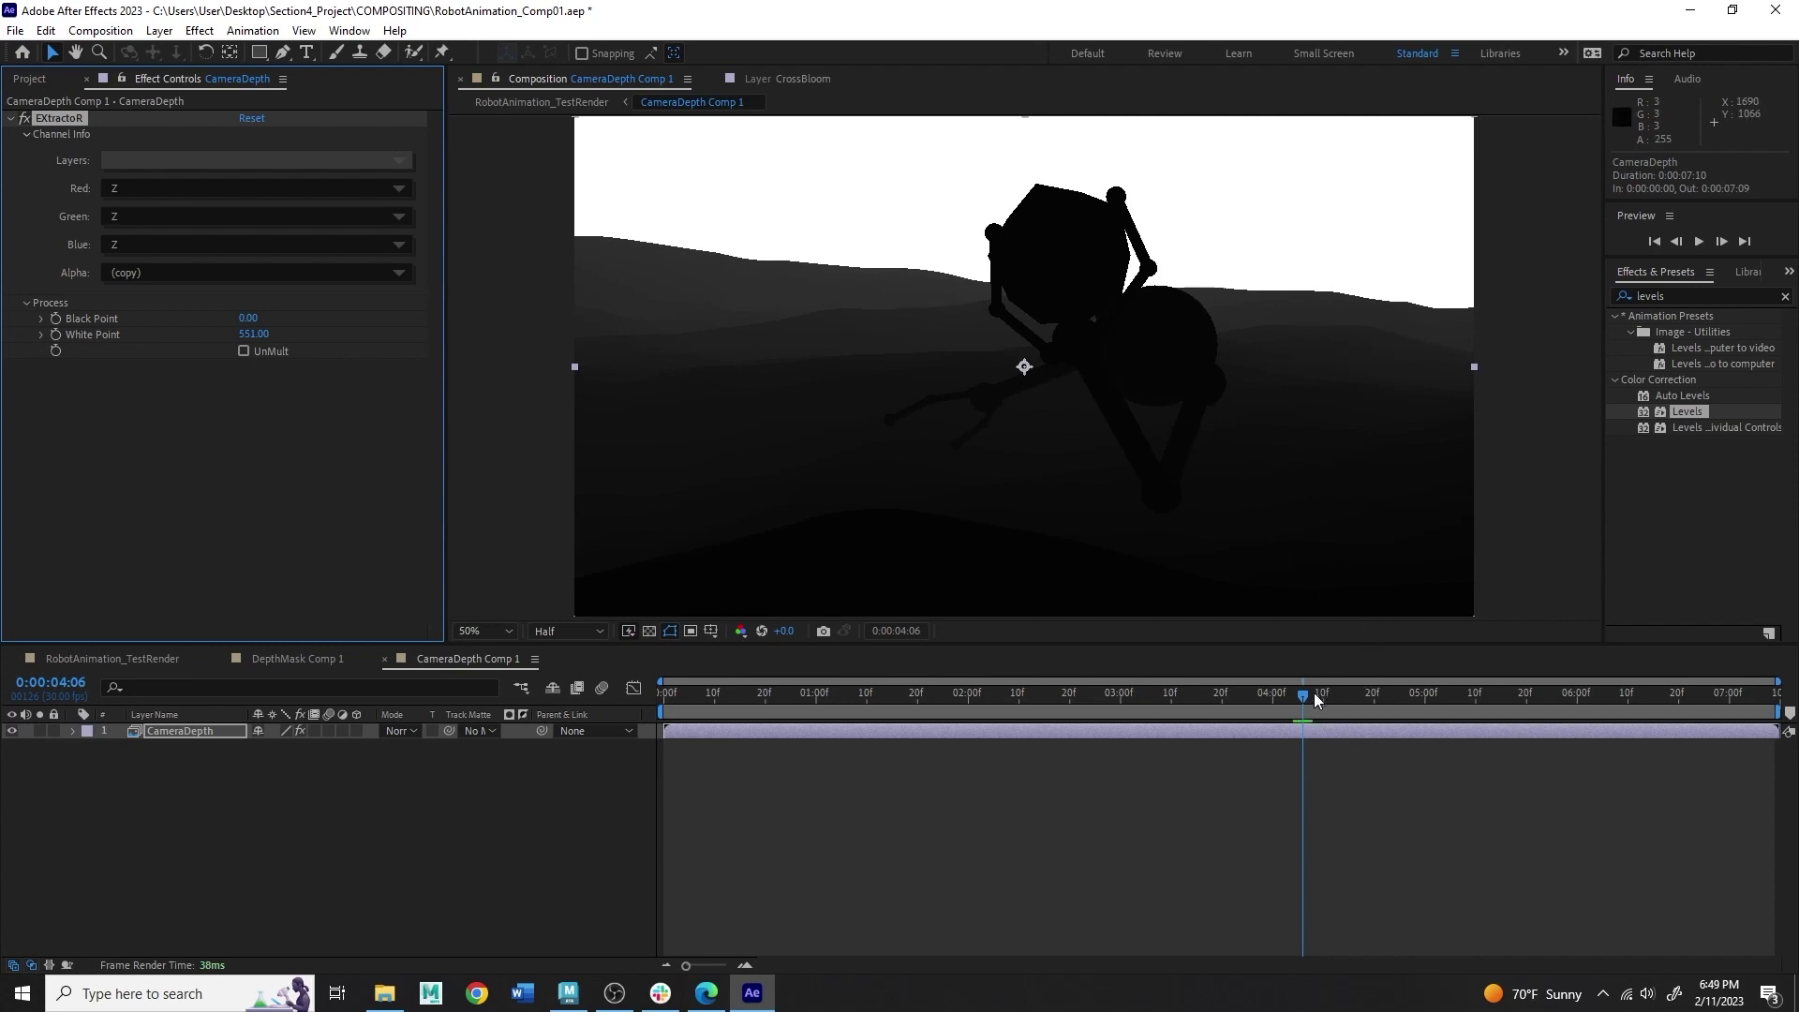
mouse_move(1317, 700)
left_mouse_down()
mouse_move(1535, 689)
mouse_move(582, 731)
left_mouse_up()
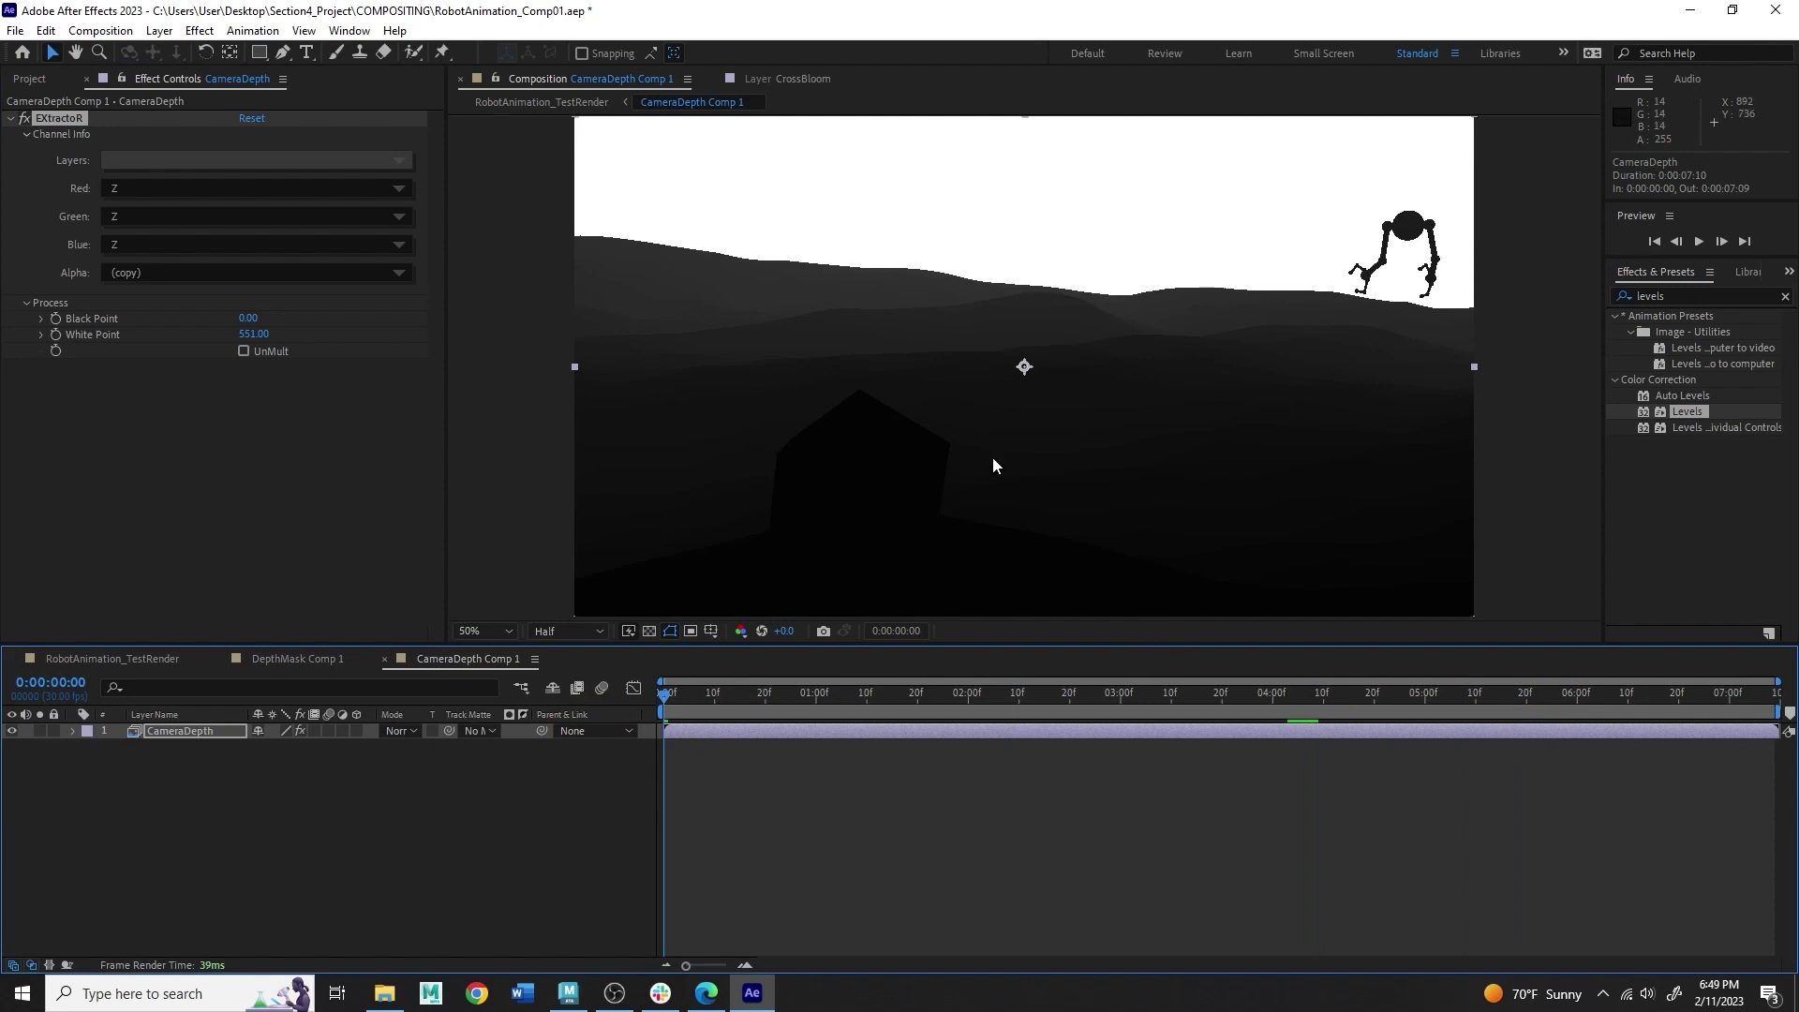
Step: In RobotAnimation_TestRender, hide CameraDepth Comp 1 and add a new adjustment layer
left_click(71, 660)
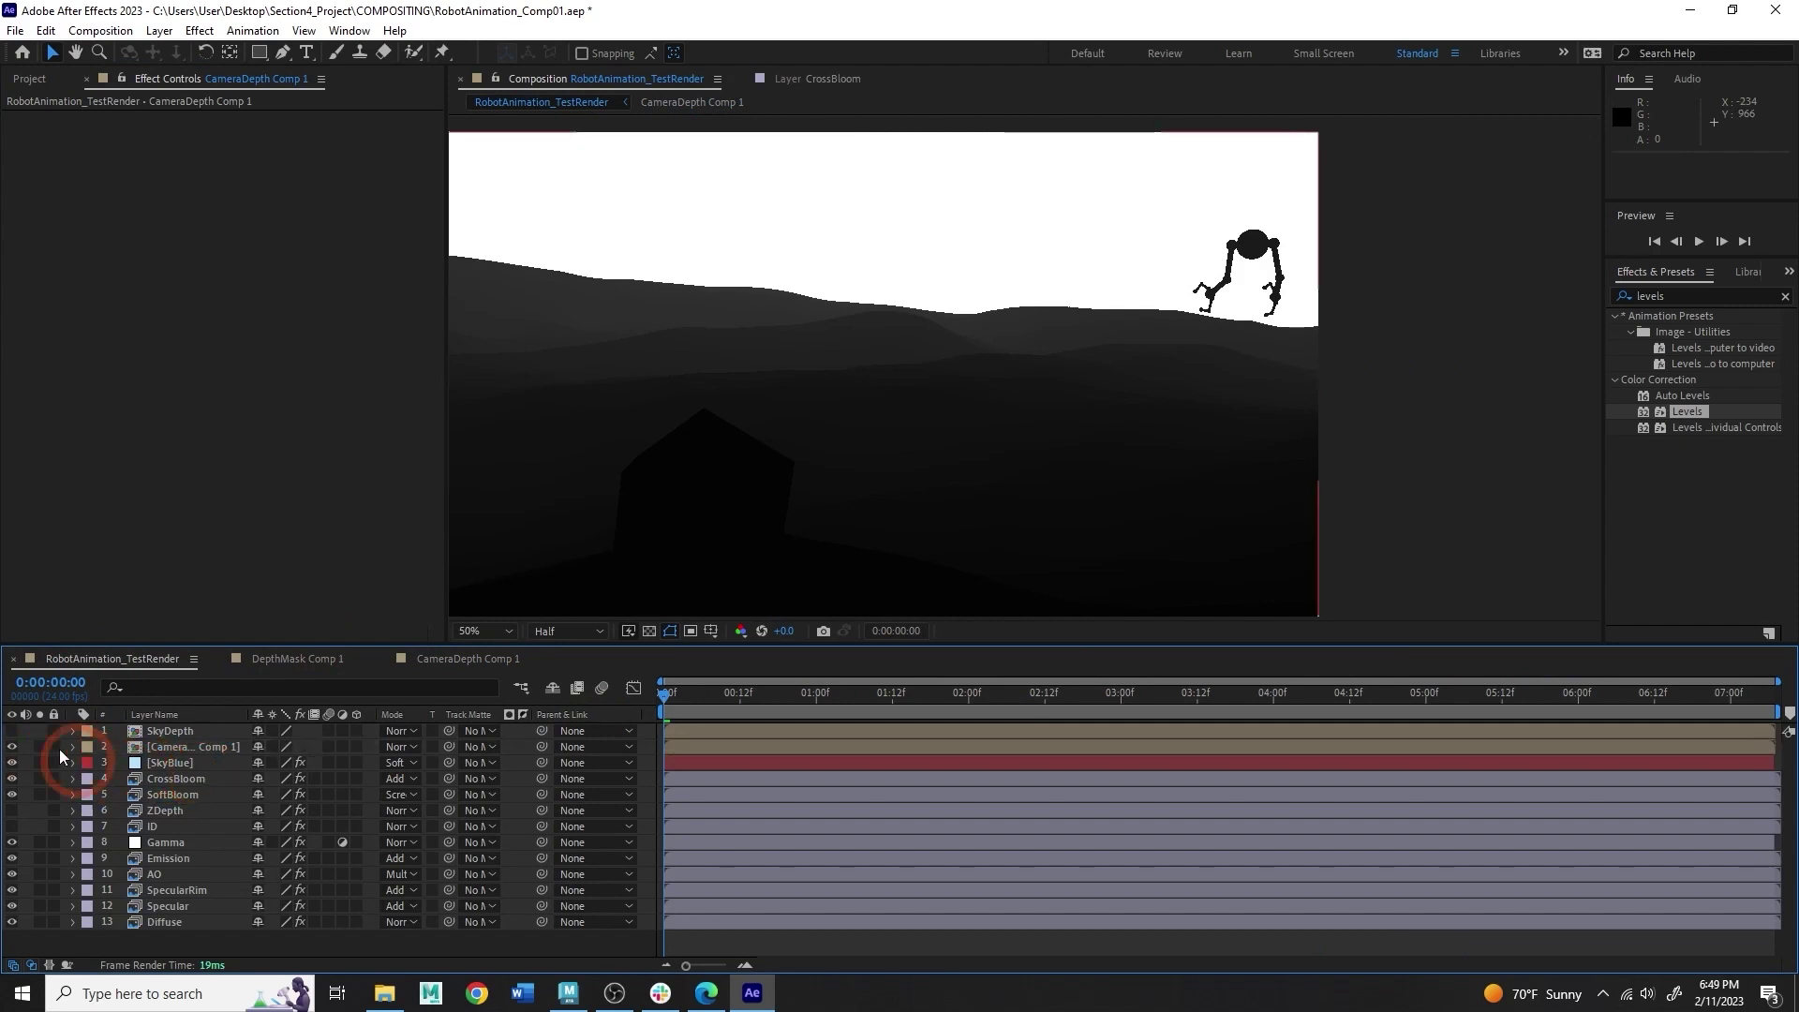
left_click(11, 747)
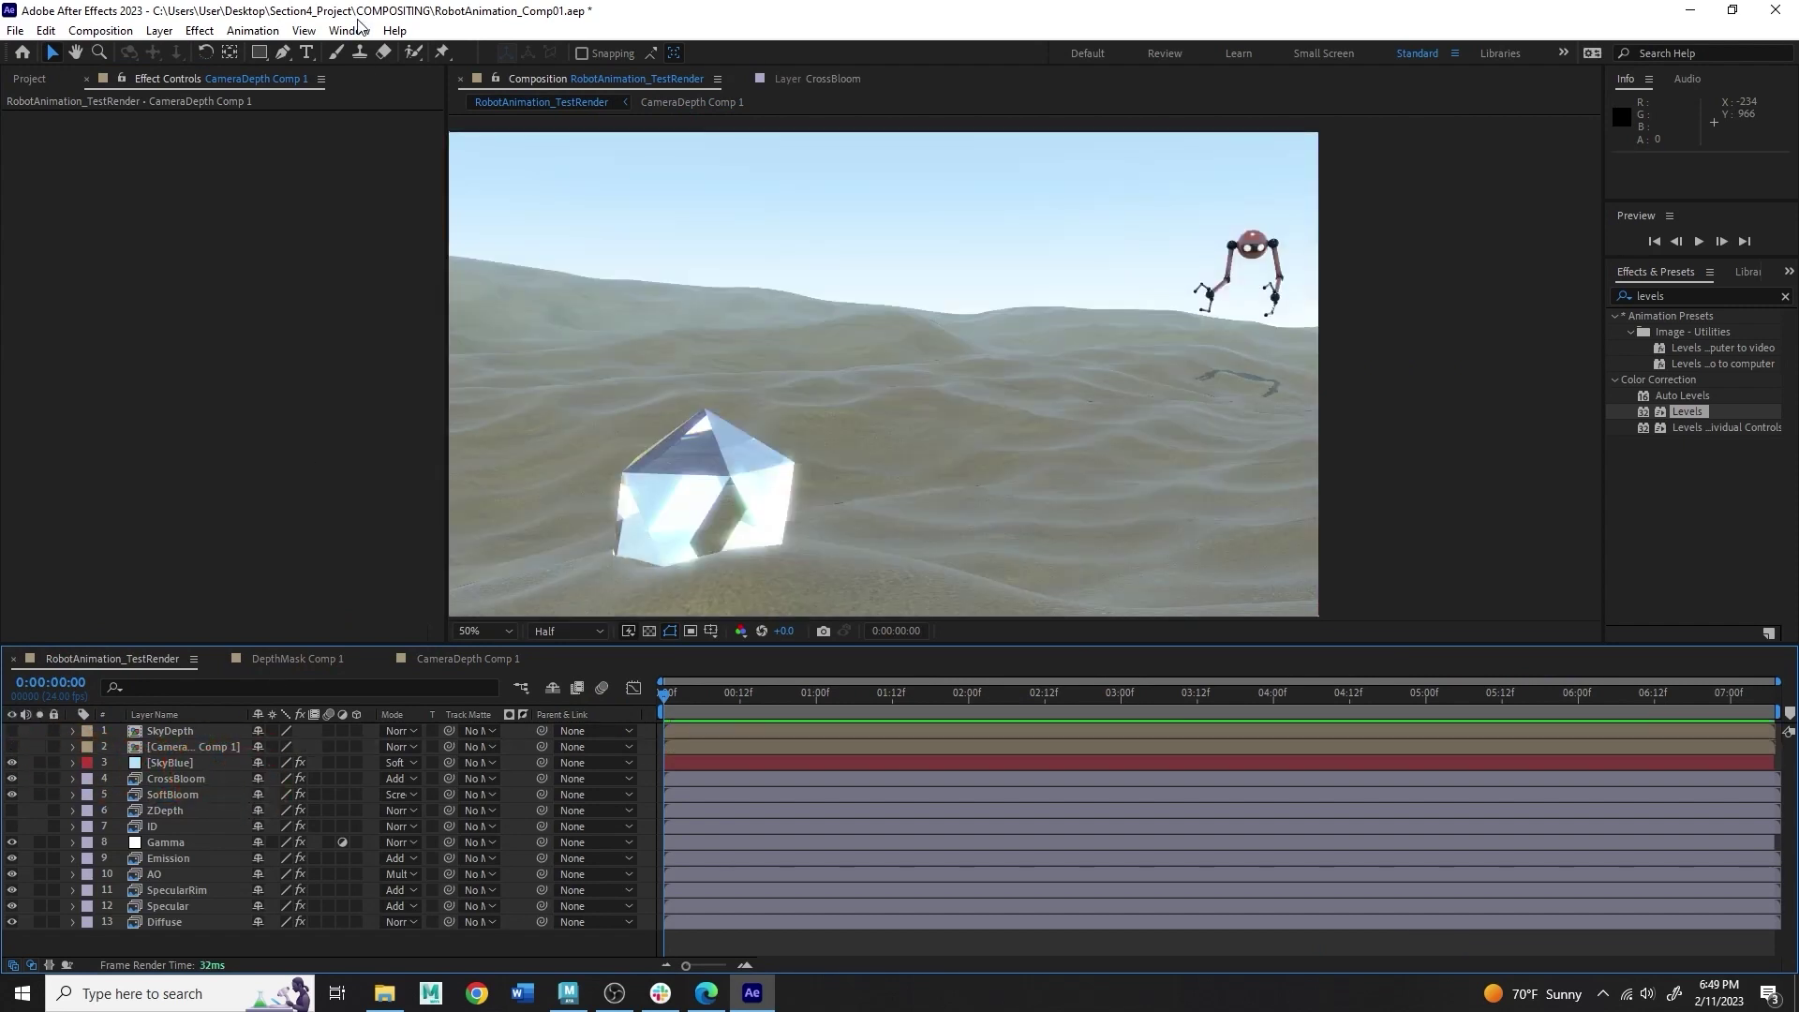
left_click(198, 31)
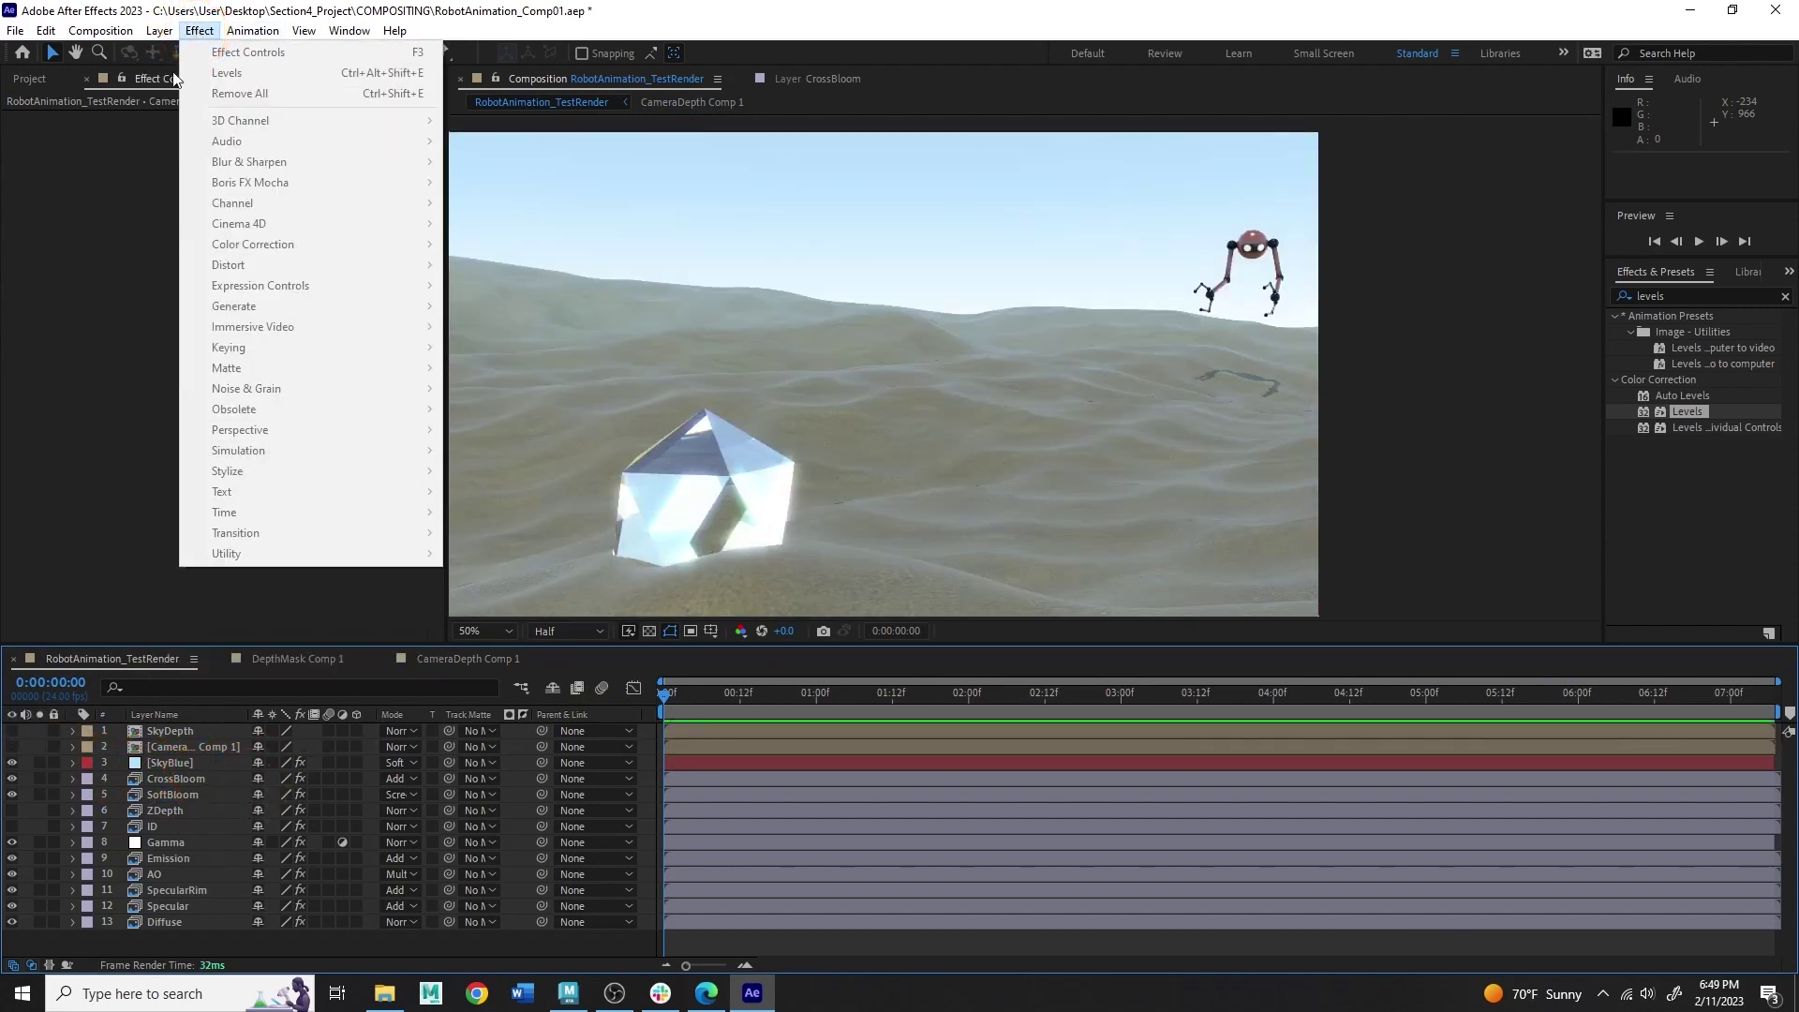
mouse_move(186, 53)
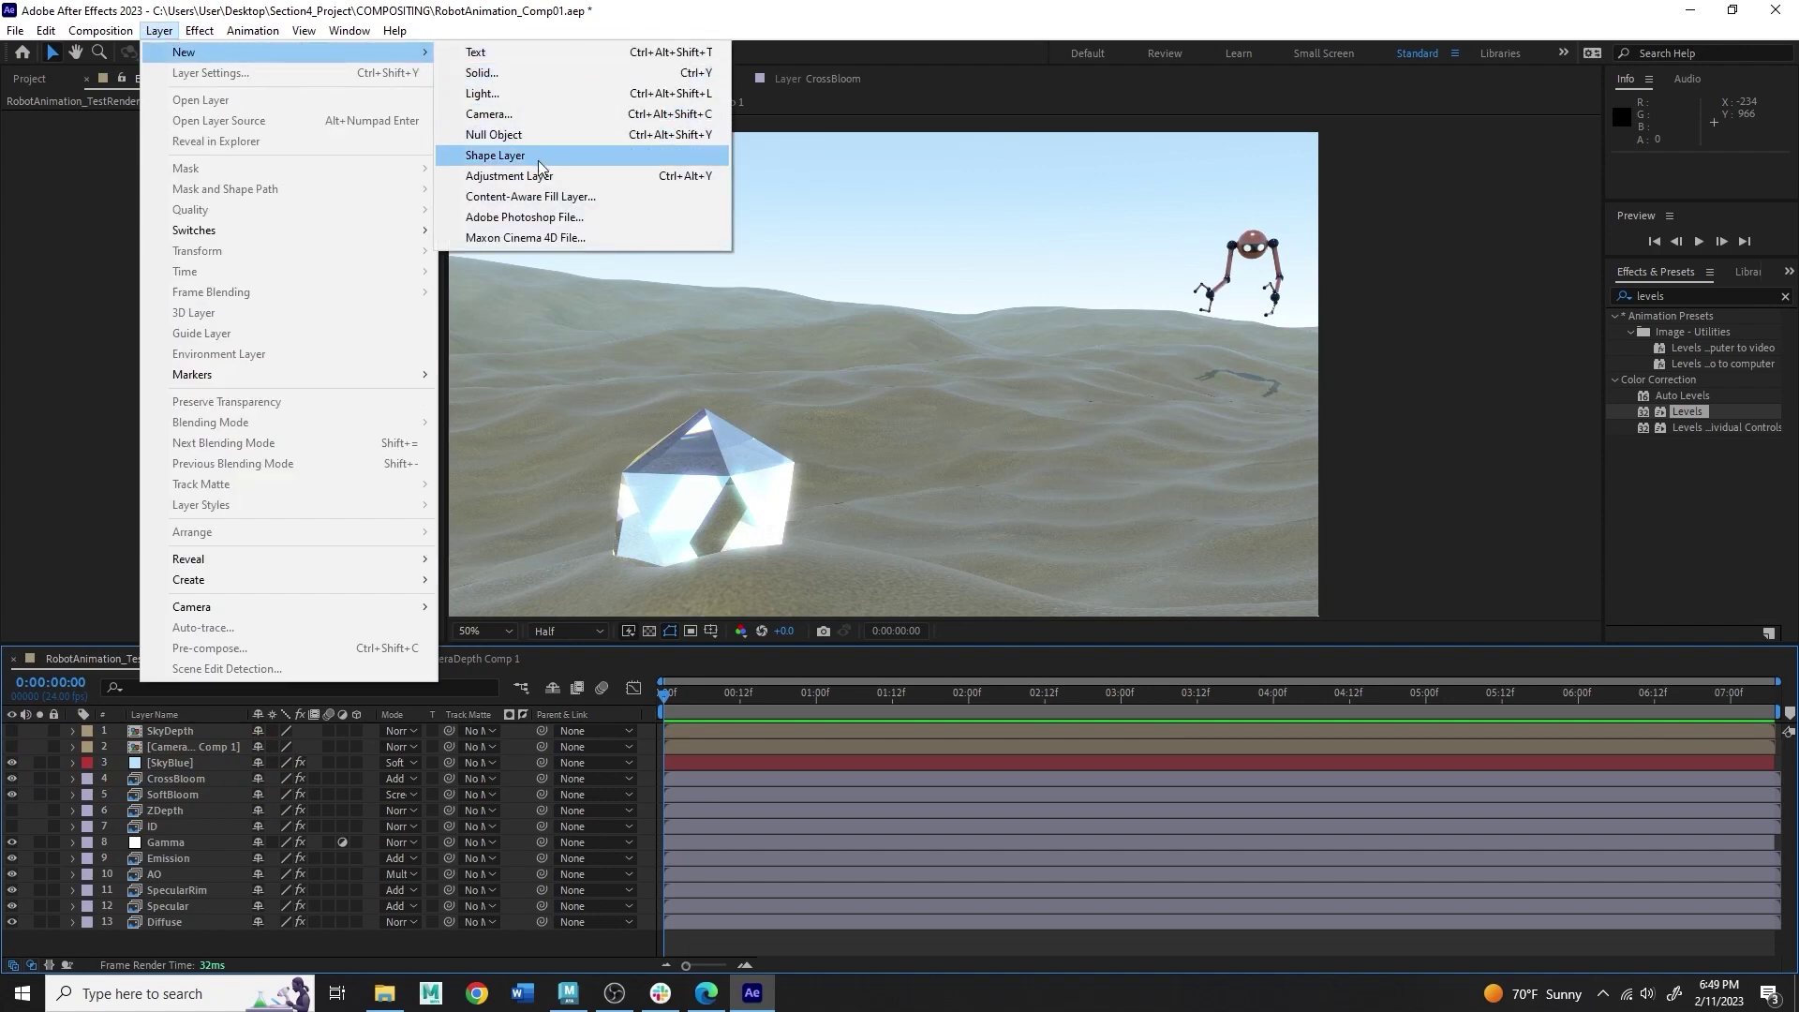
left_click(538, 176)
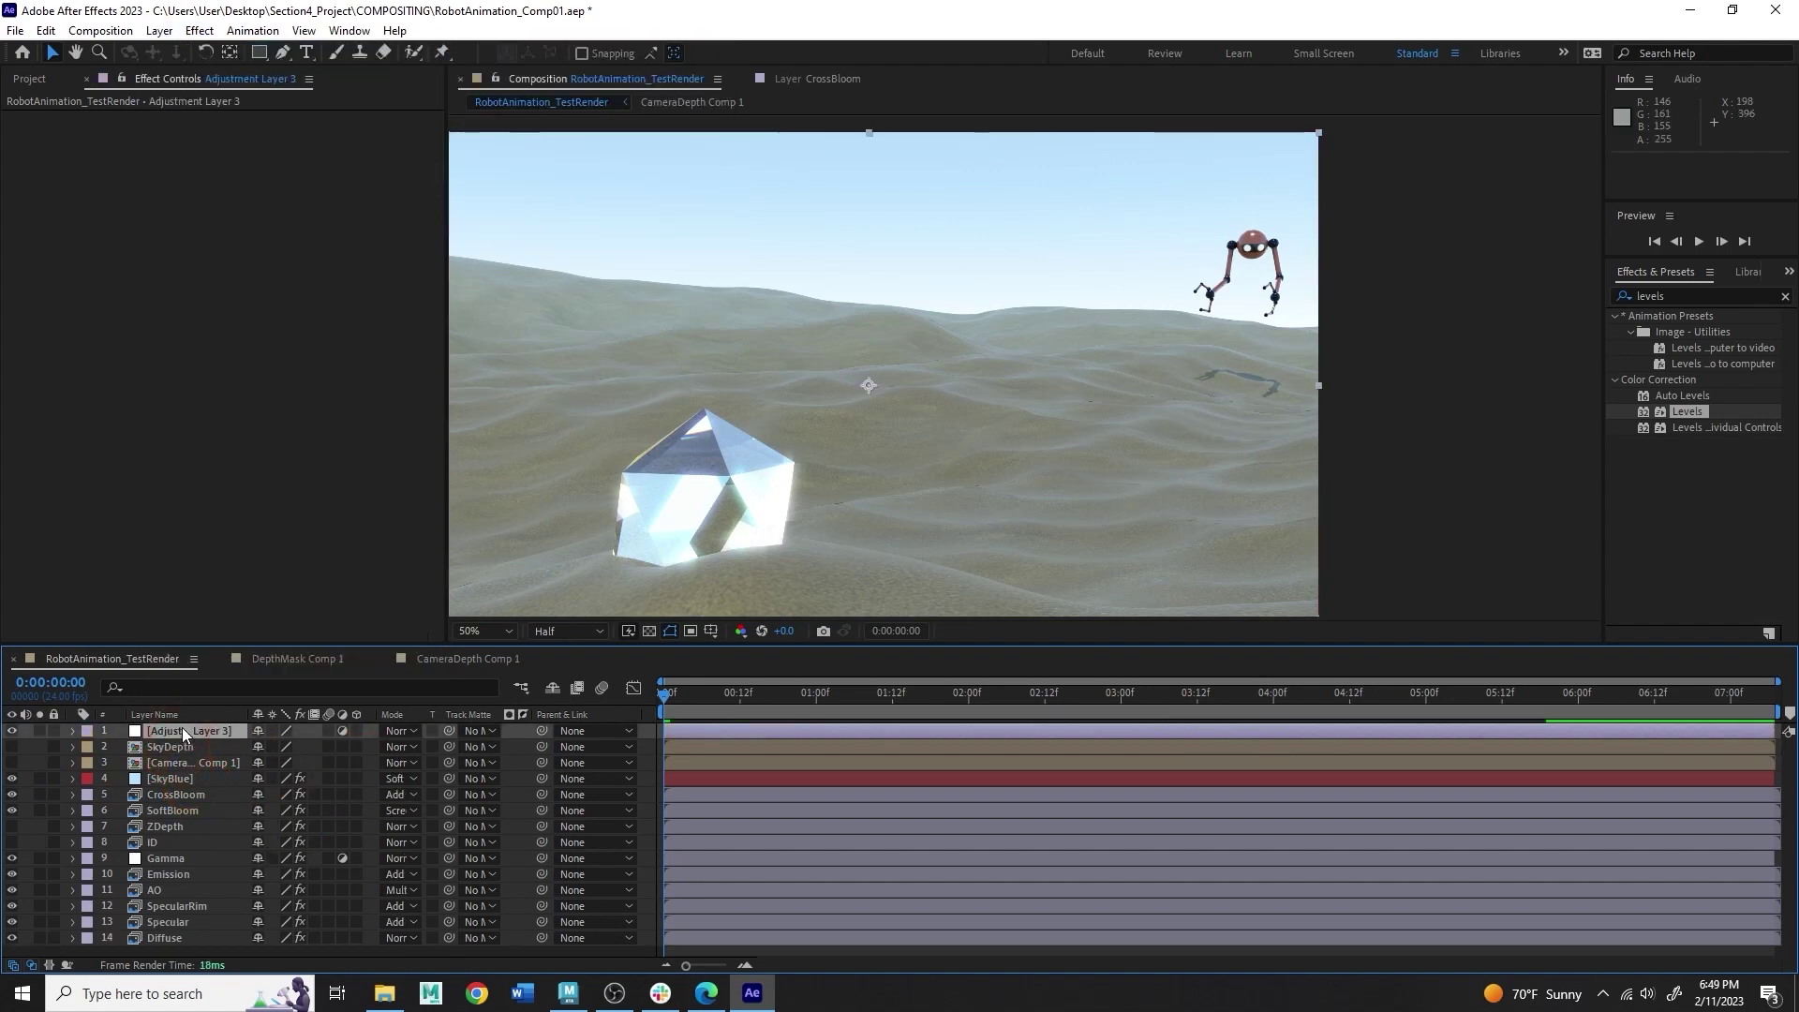
Step: Rename the new adjustment layer to Artificial_DOF
right_click(181, 725)
left_click(244, 670)
type("Artificial_DOF")
key("Return")
left_click(203, 732)
left_click(274, 6)
left_click(195, 29)
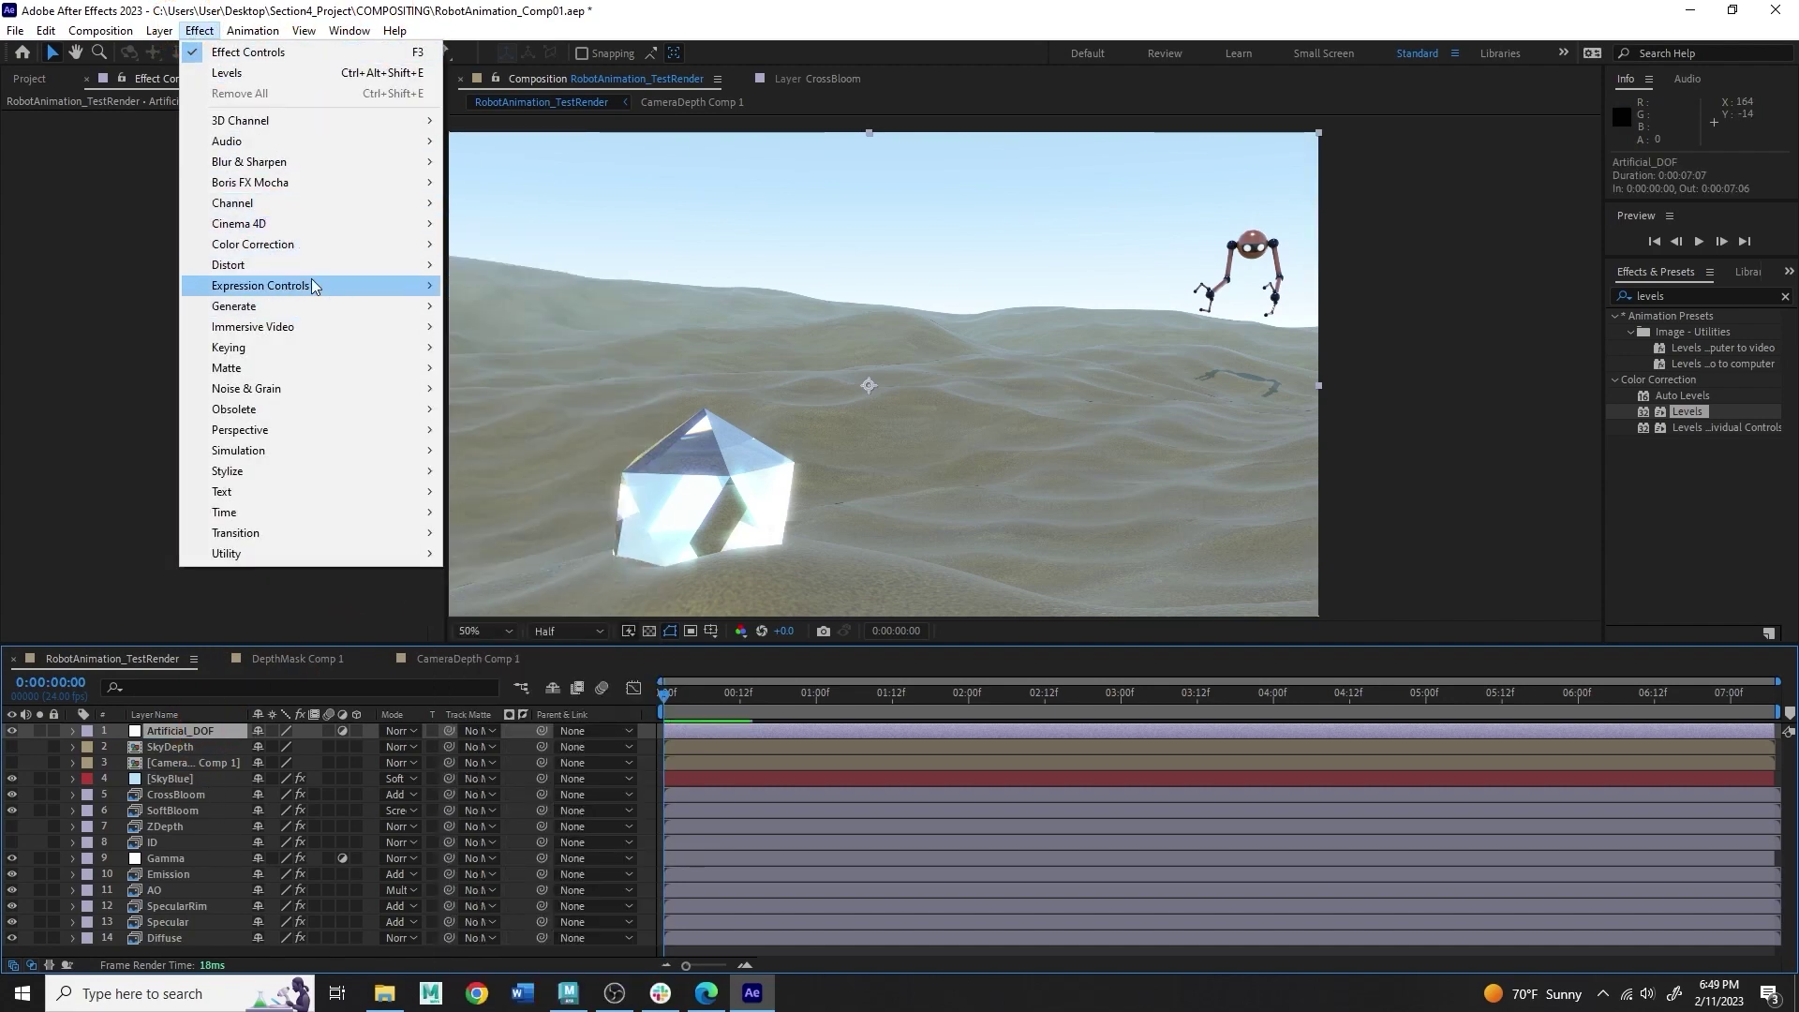
mouse_move(248, 162)
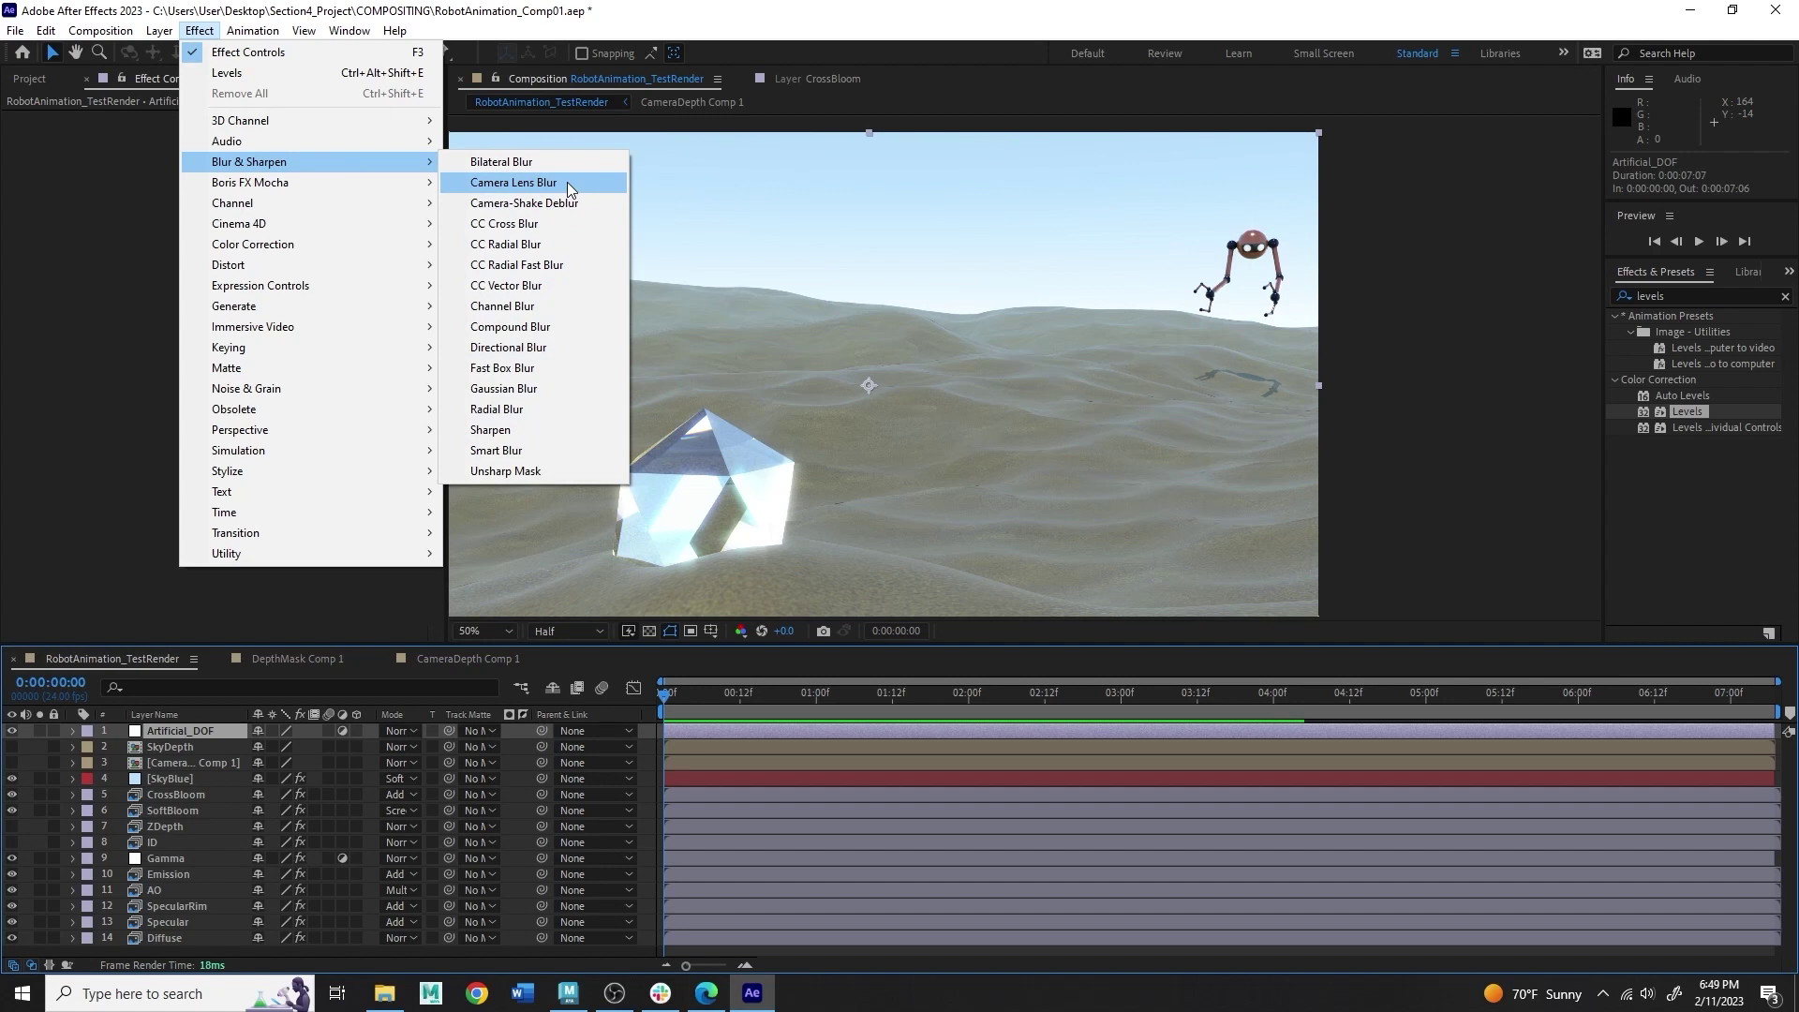
Step: Add Camera Lens Blur with CameraDepth Comp 1 as blur map, then set that precomp's White Point to 61
left_click(513, 182)
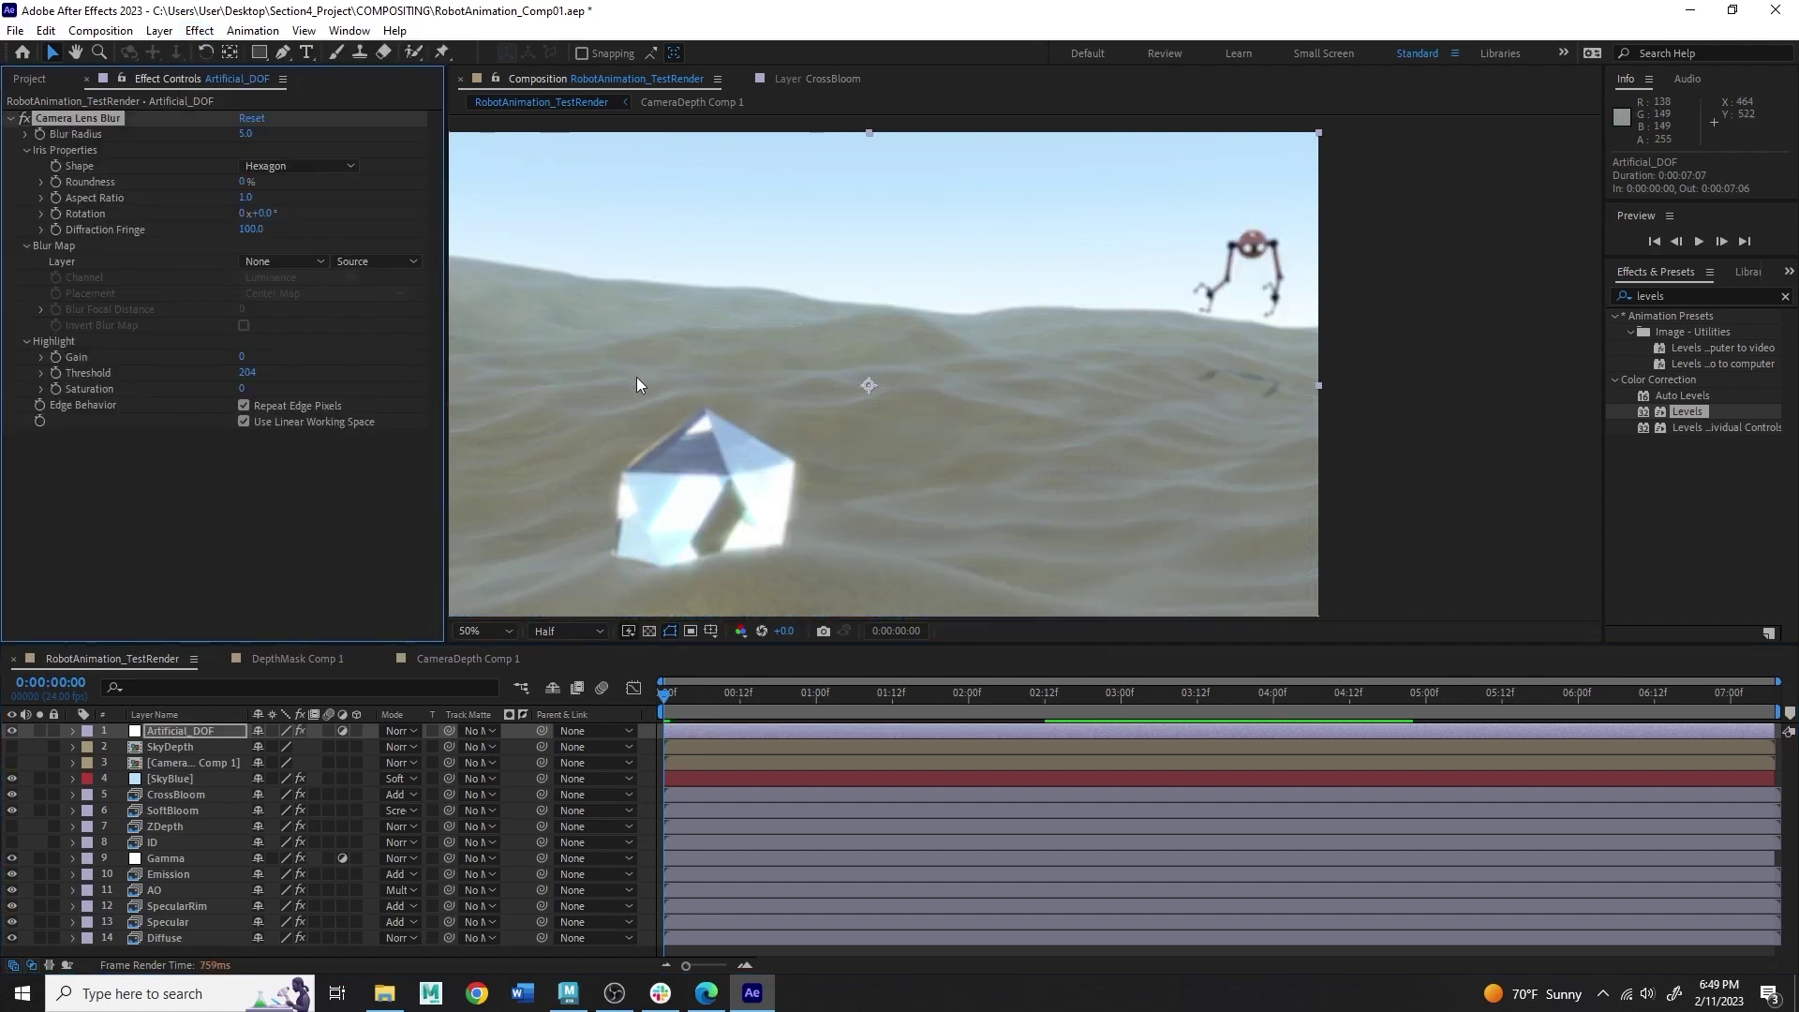
left_click(60, 261)
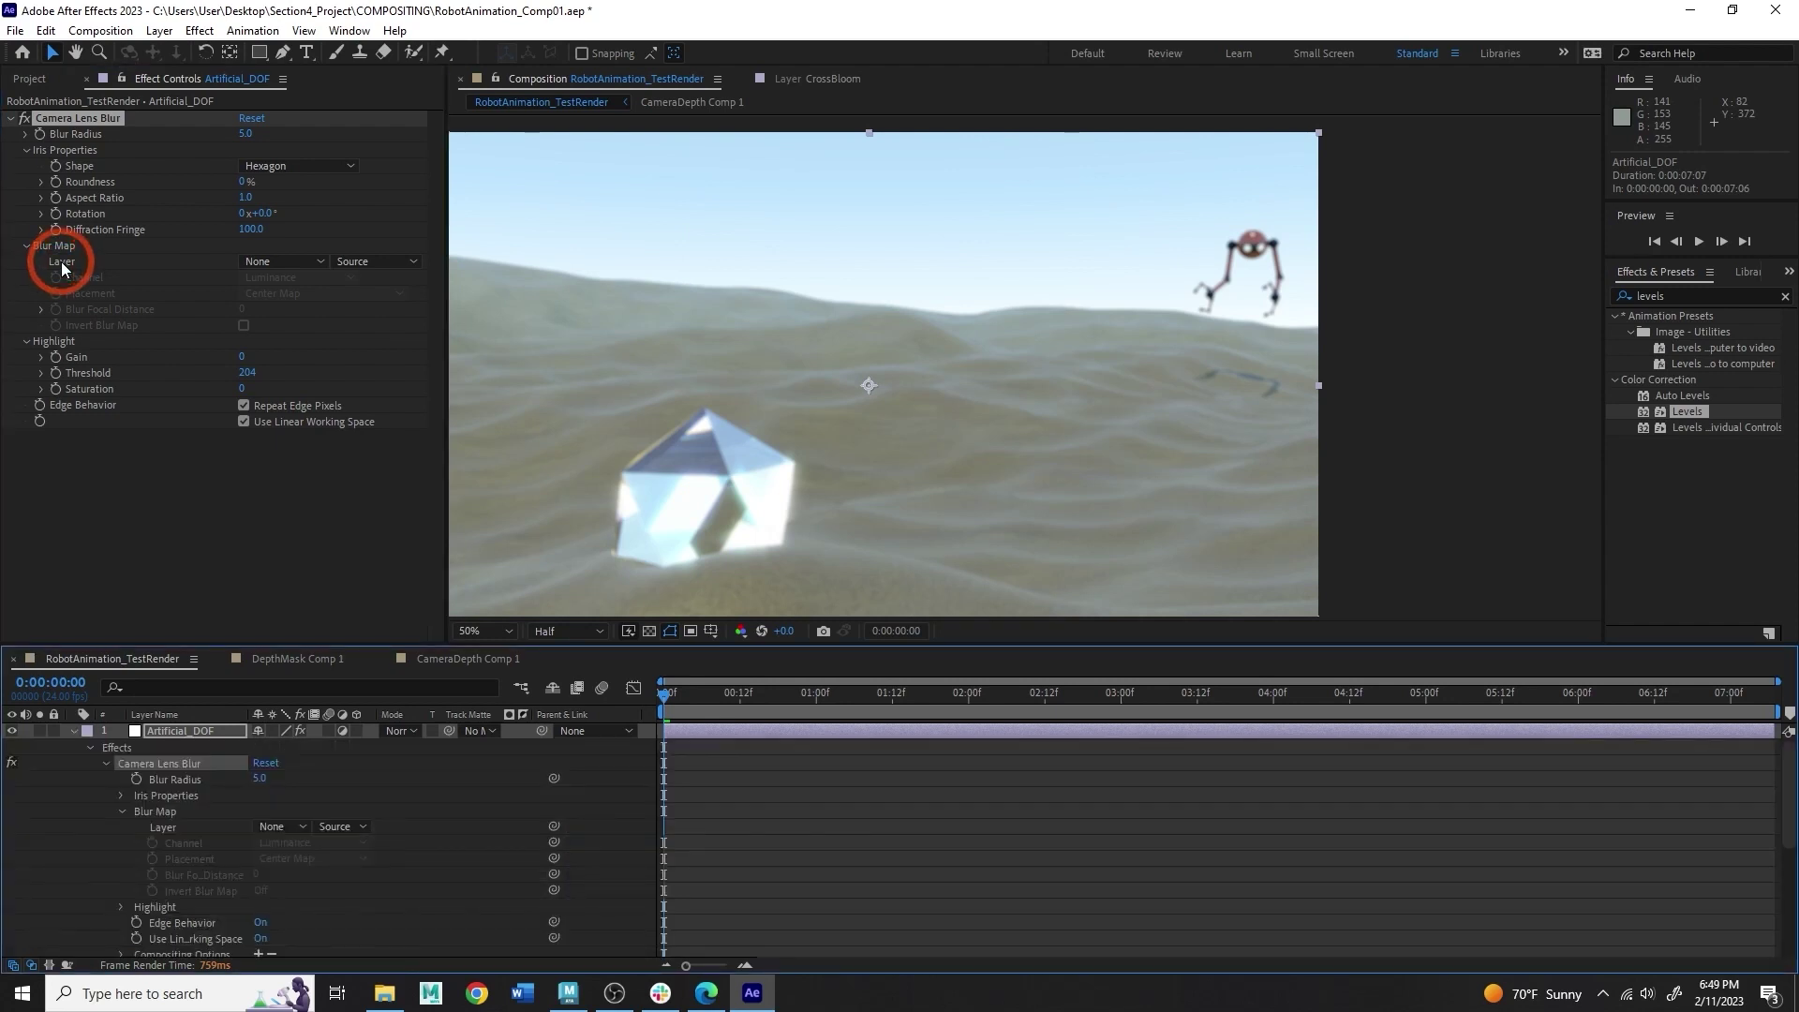
left_click(57, 258)
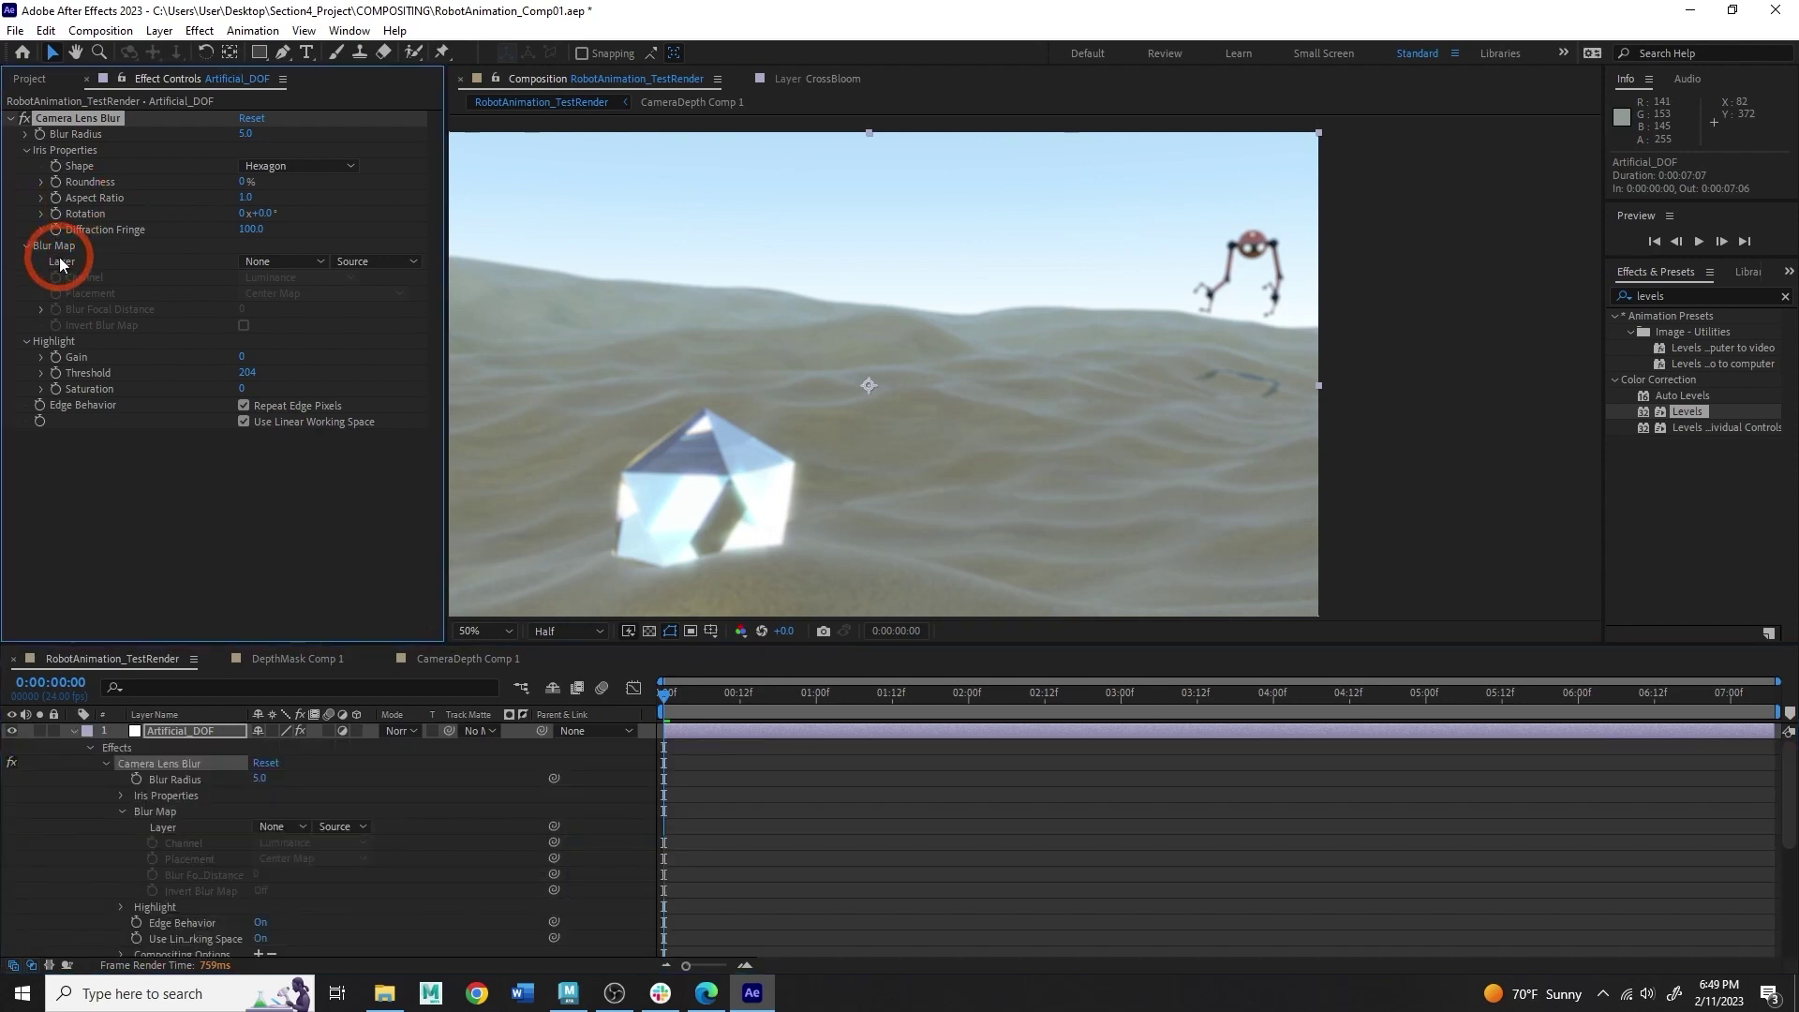
left_click(324, 260)
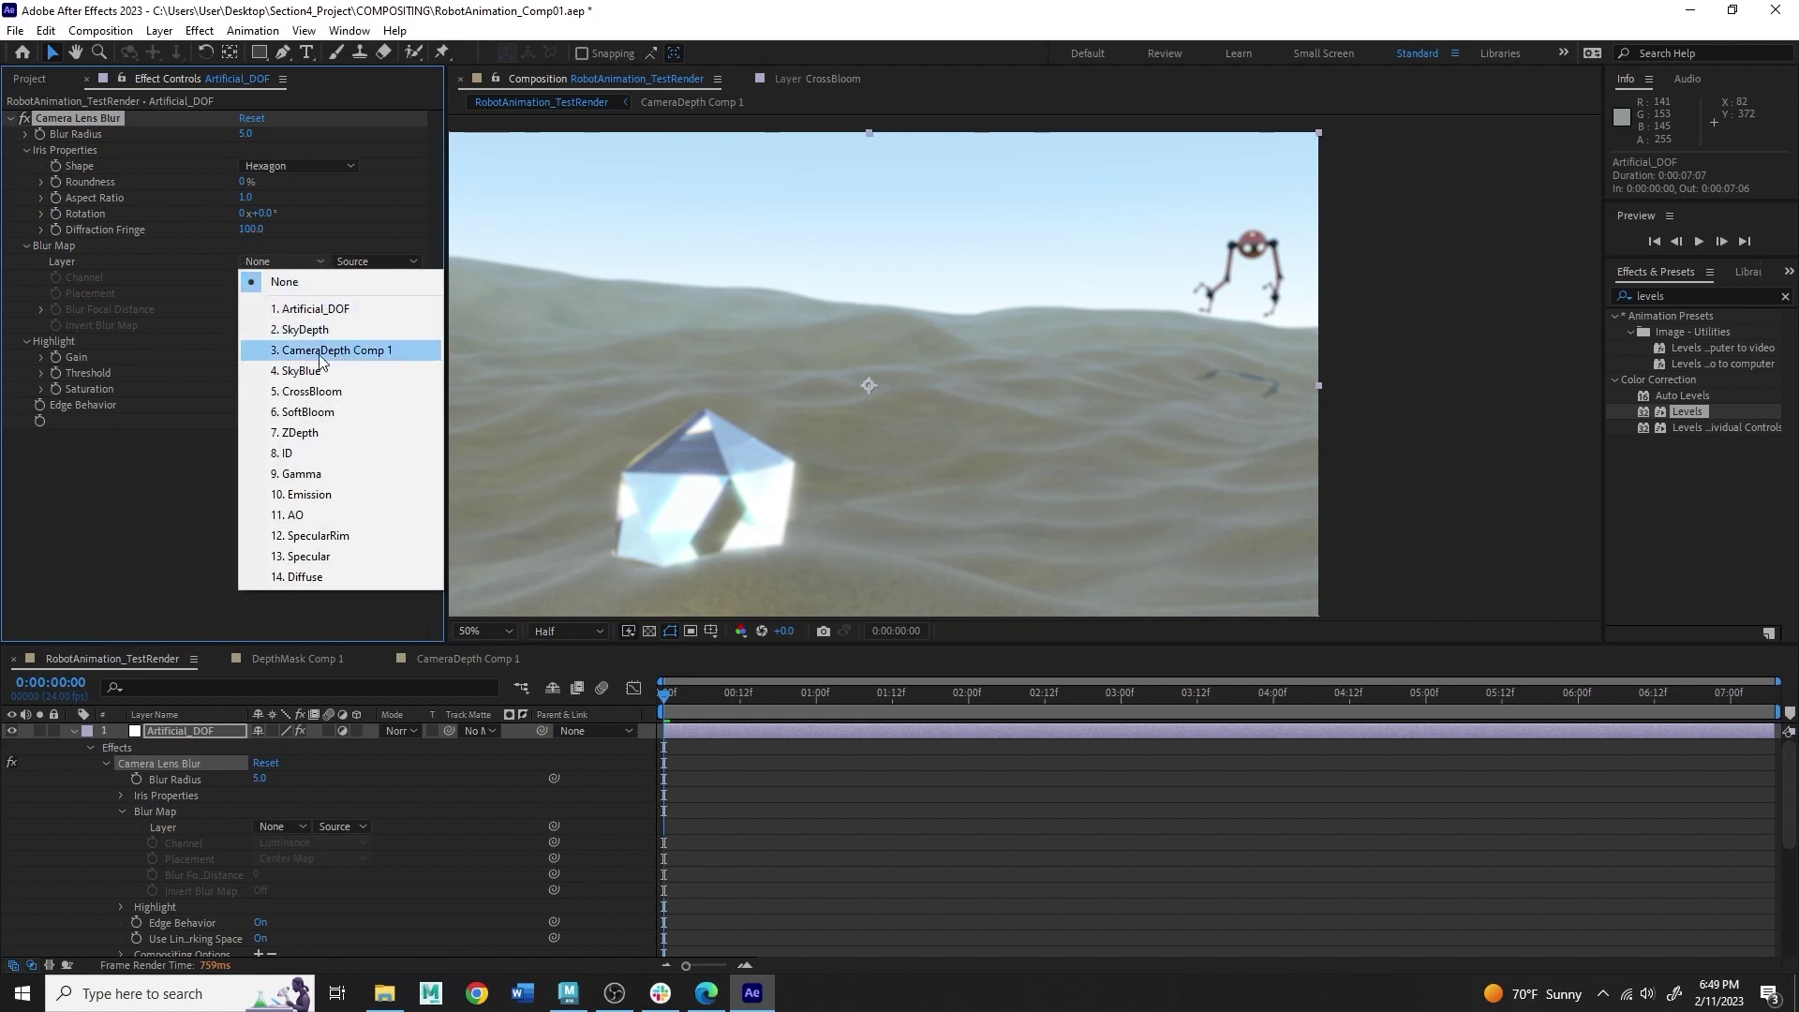
left_click(355, 350)
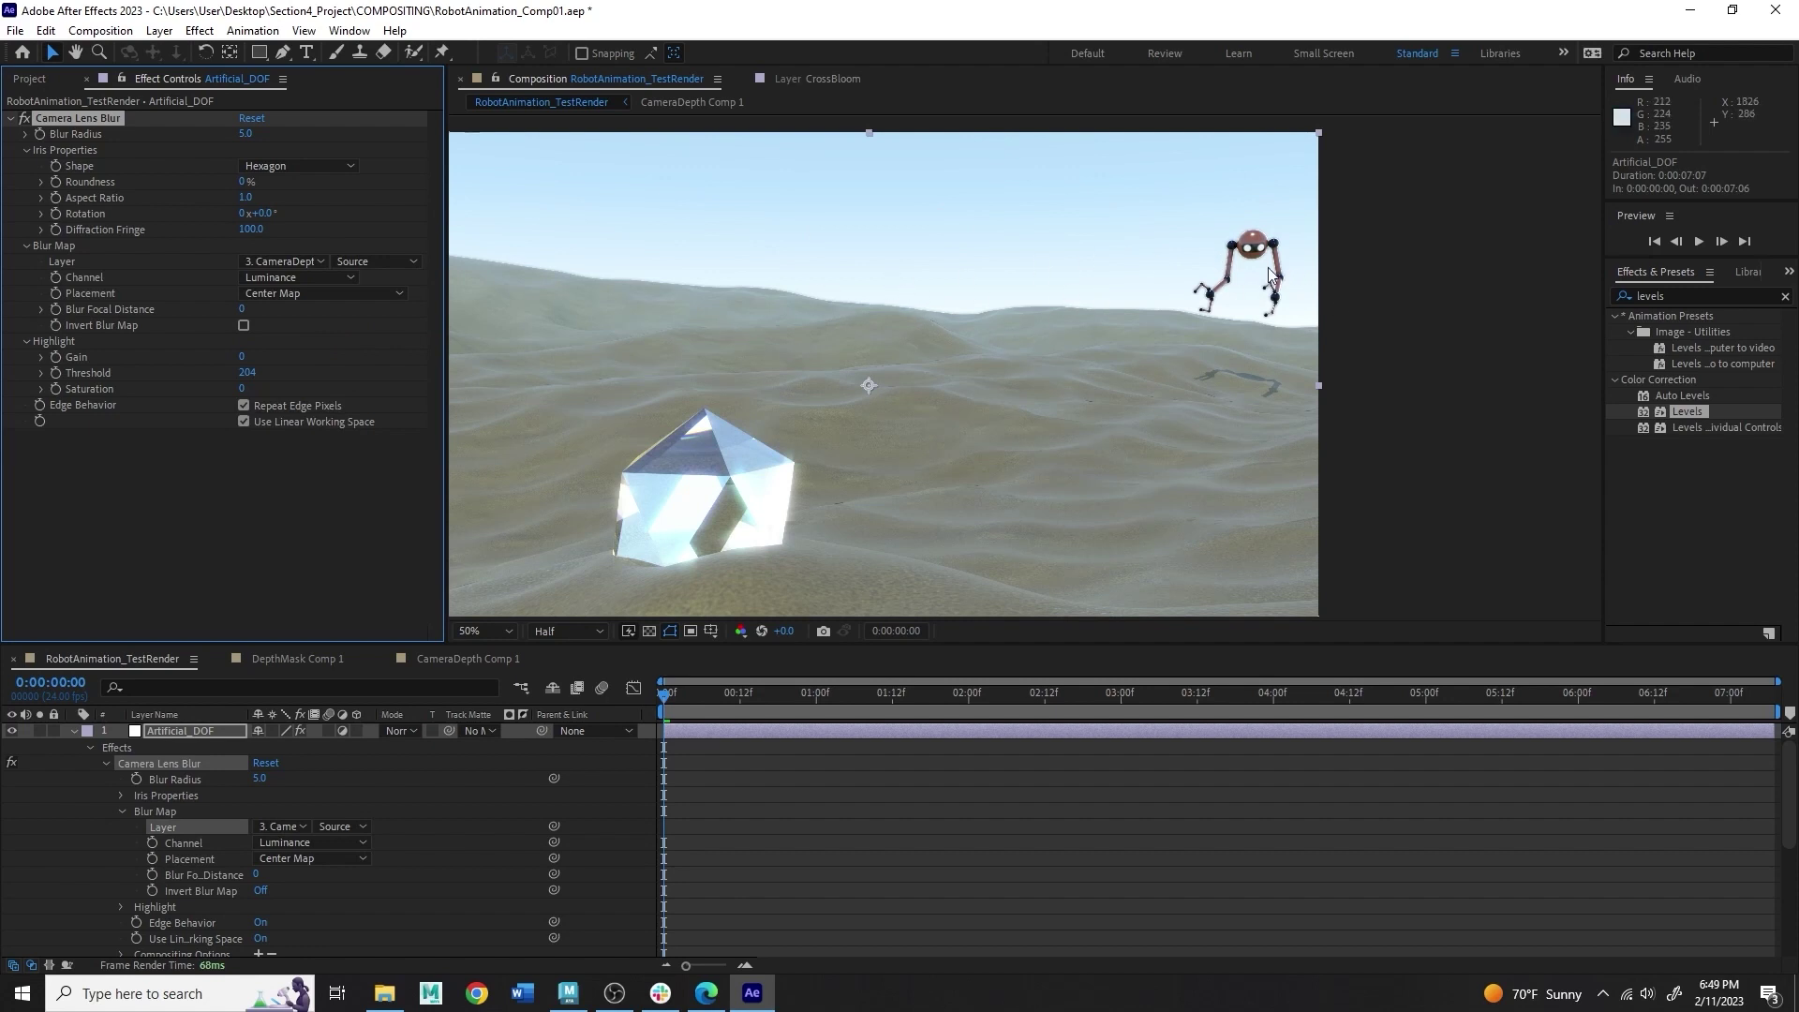
left_click(466, 659)
left_click_drag(242, 338, 225, 356)
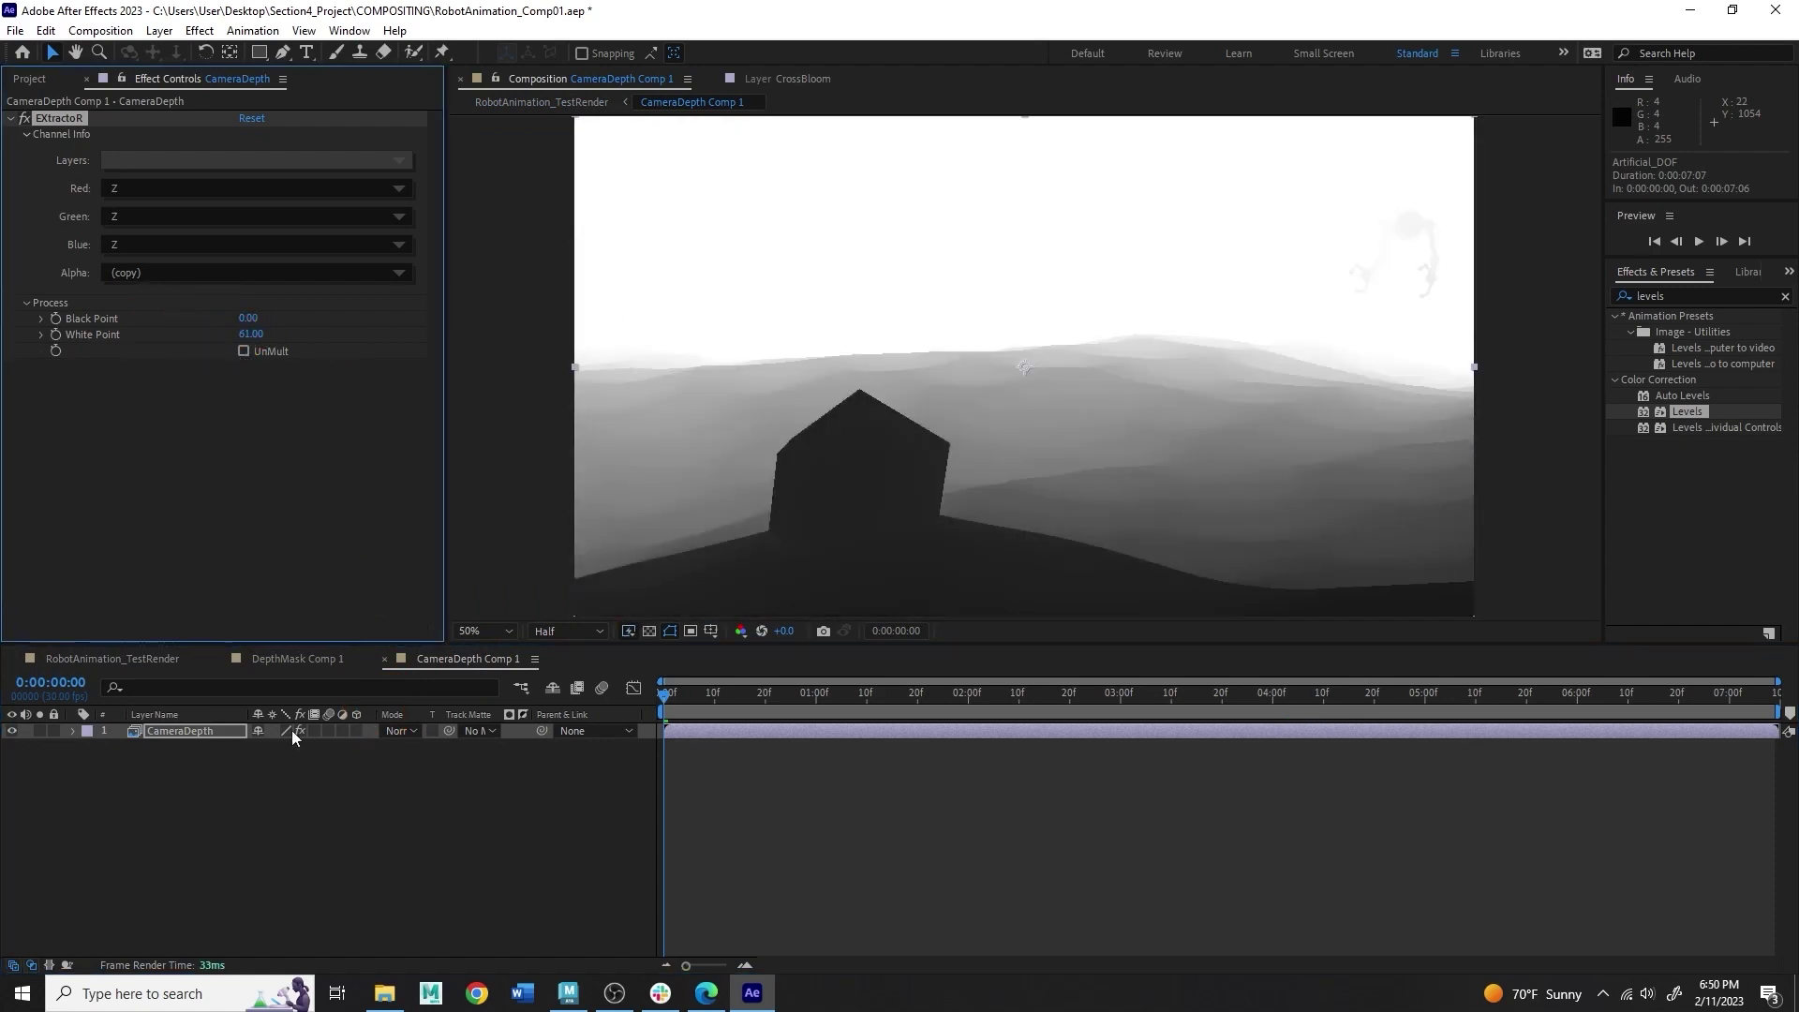
Step: Set the Camera Lens Blur radius to 23 in RobotAnimation_TestRender and preview the animation
left_click(120, 658)
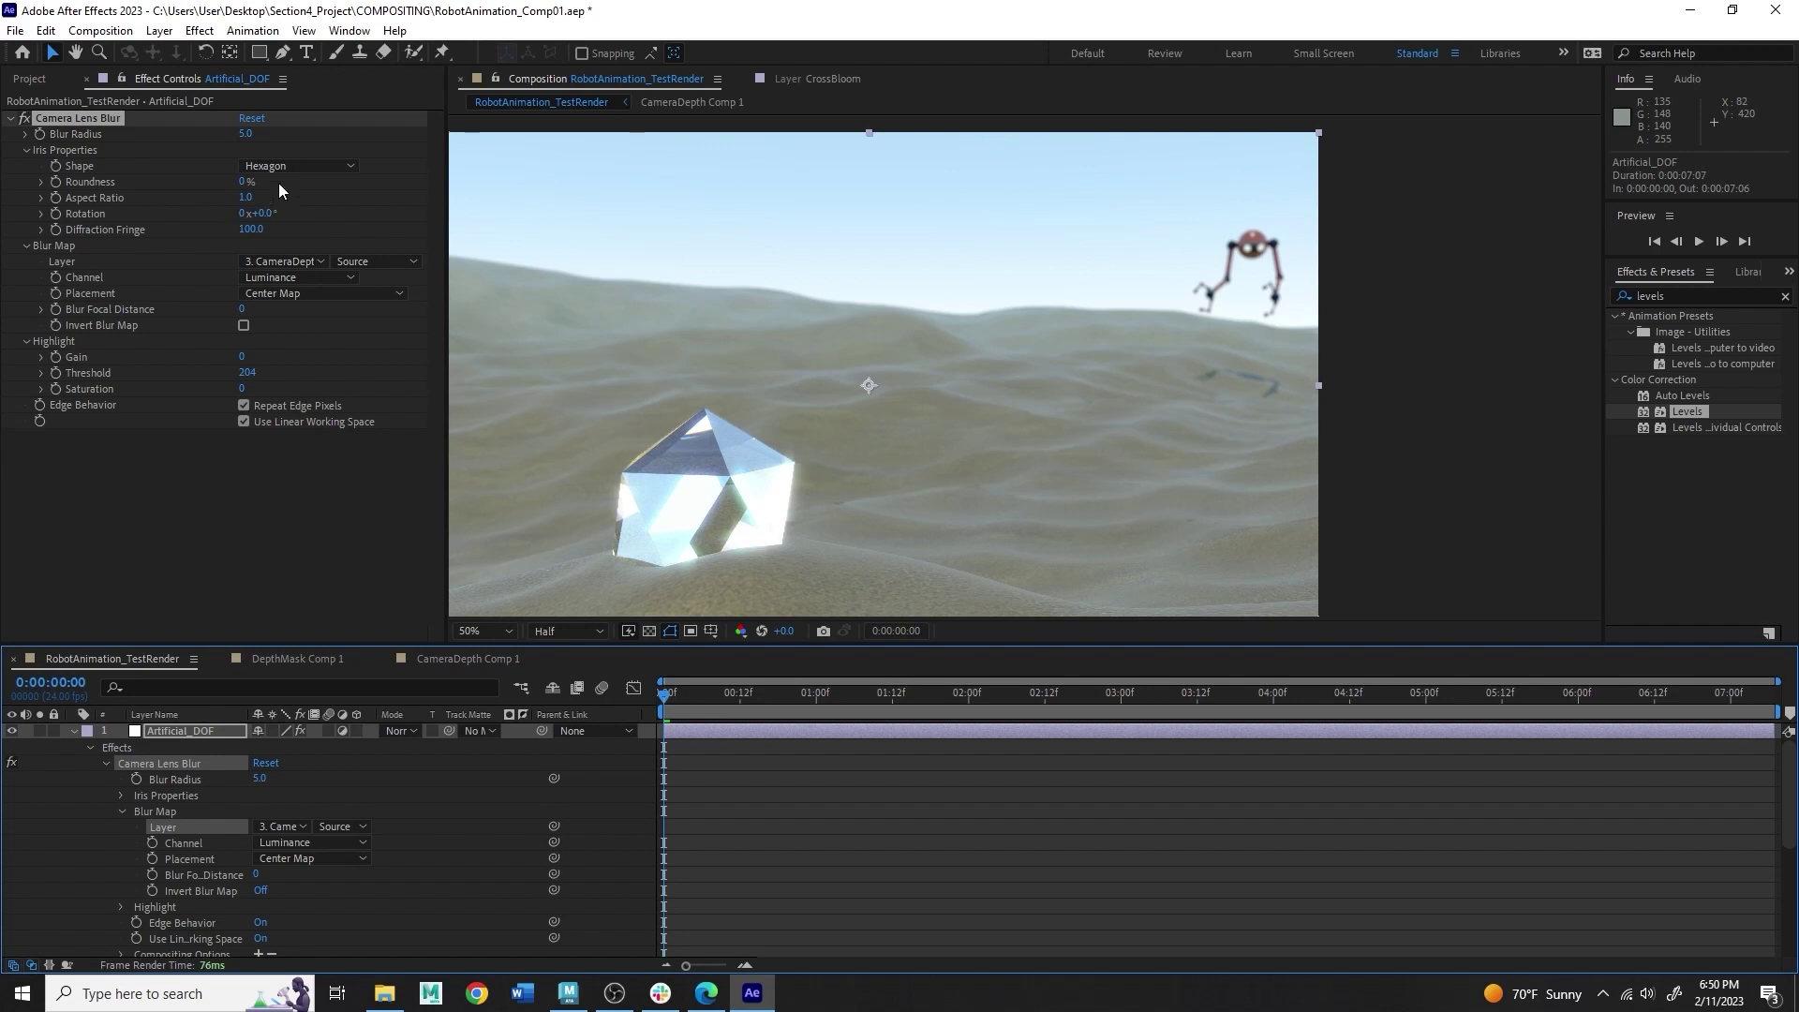
left_click_drag(244, 137, 268, 133)
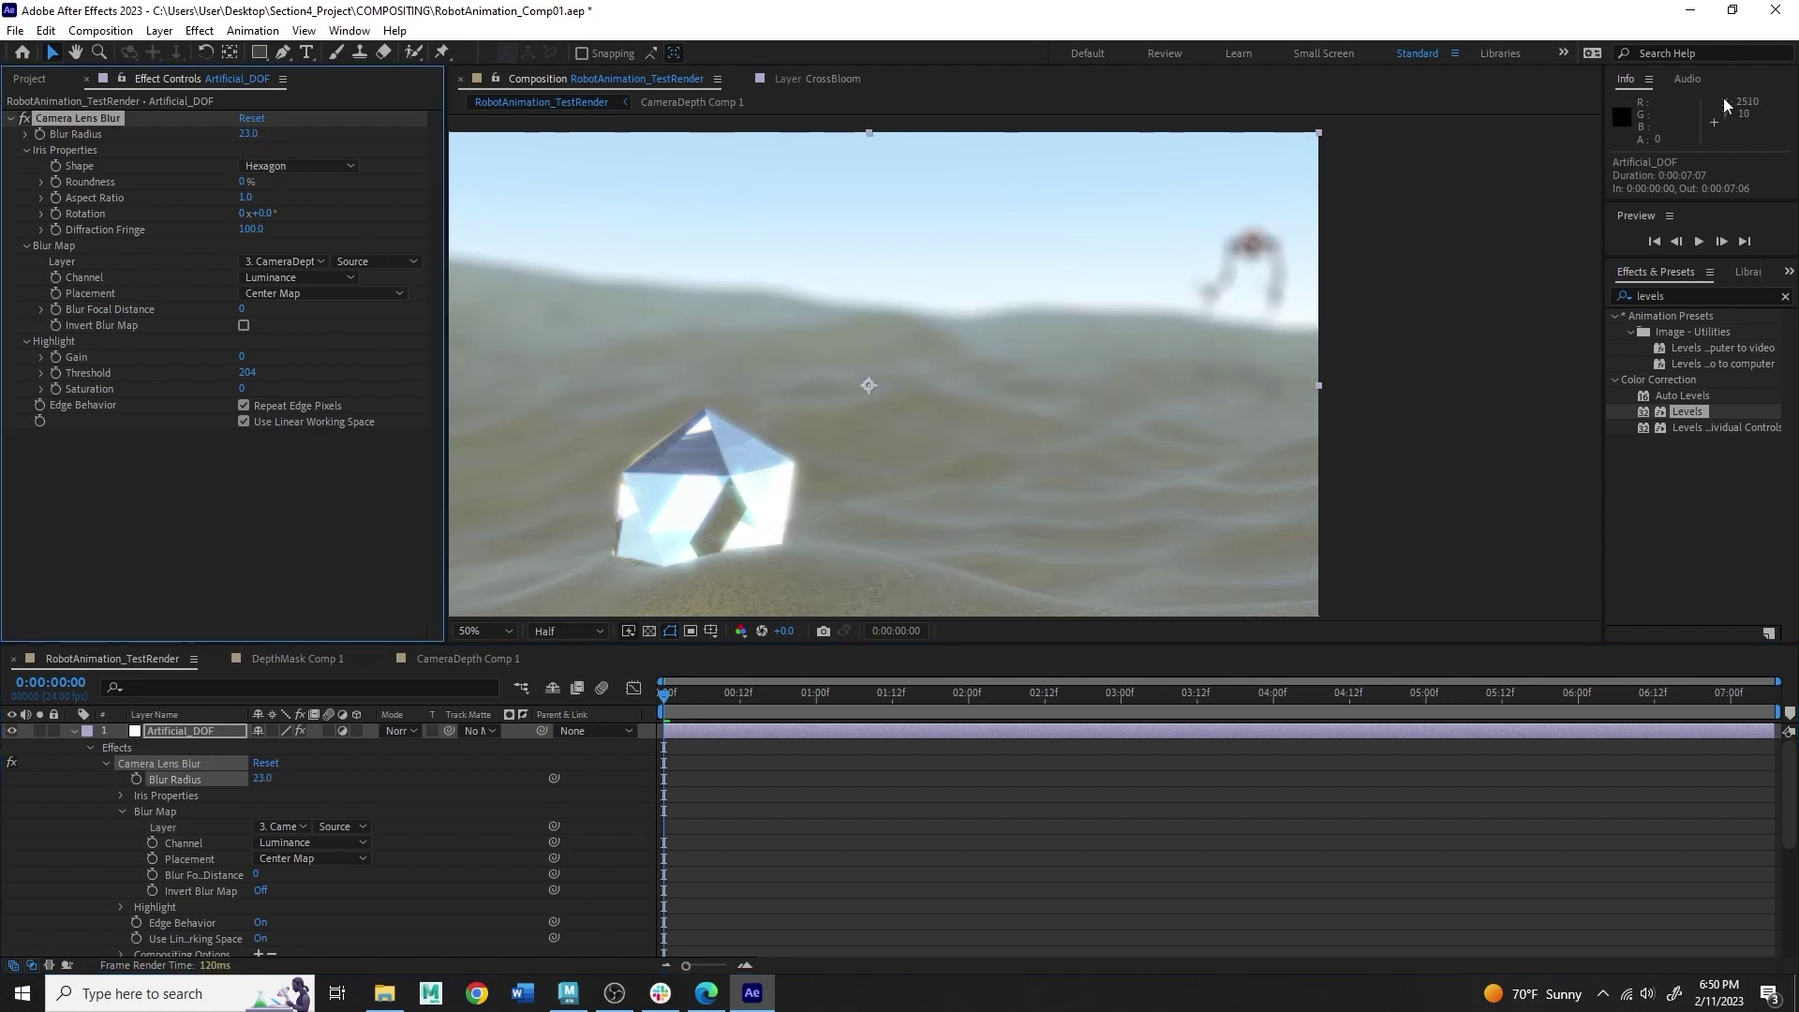
key("space")
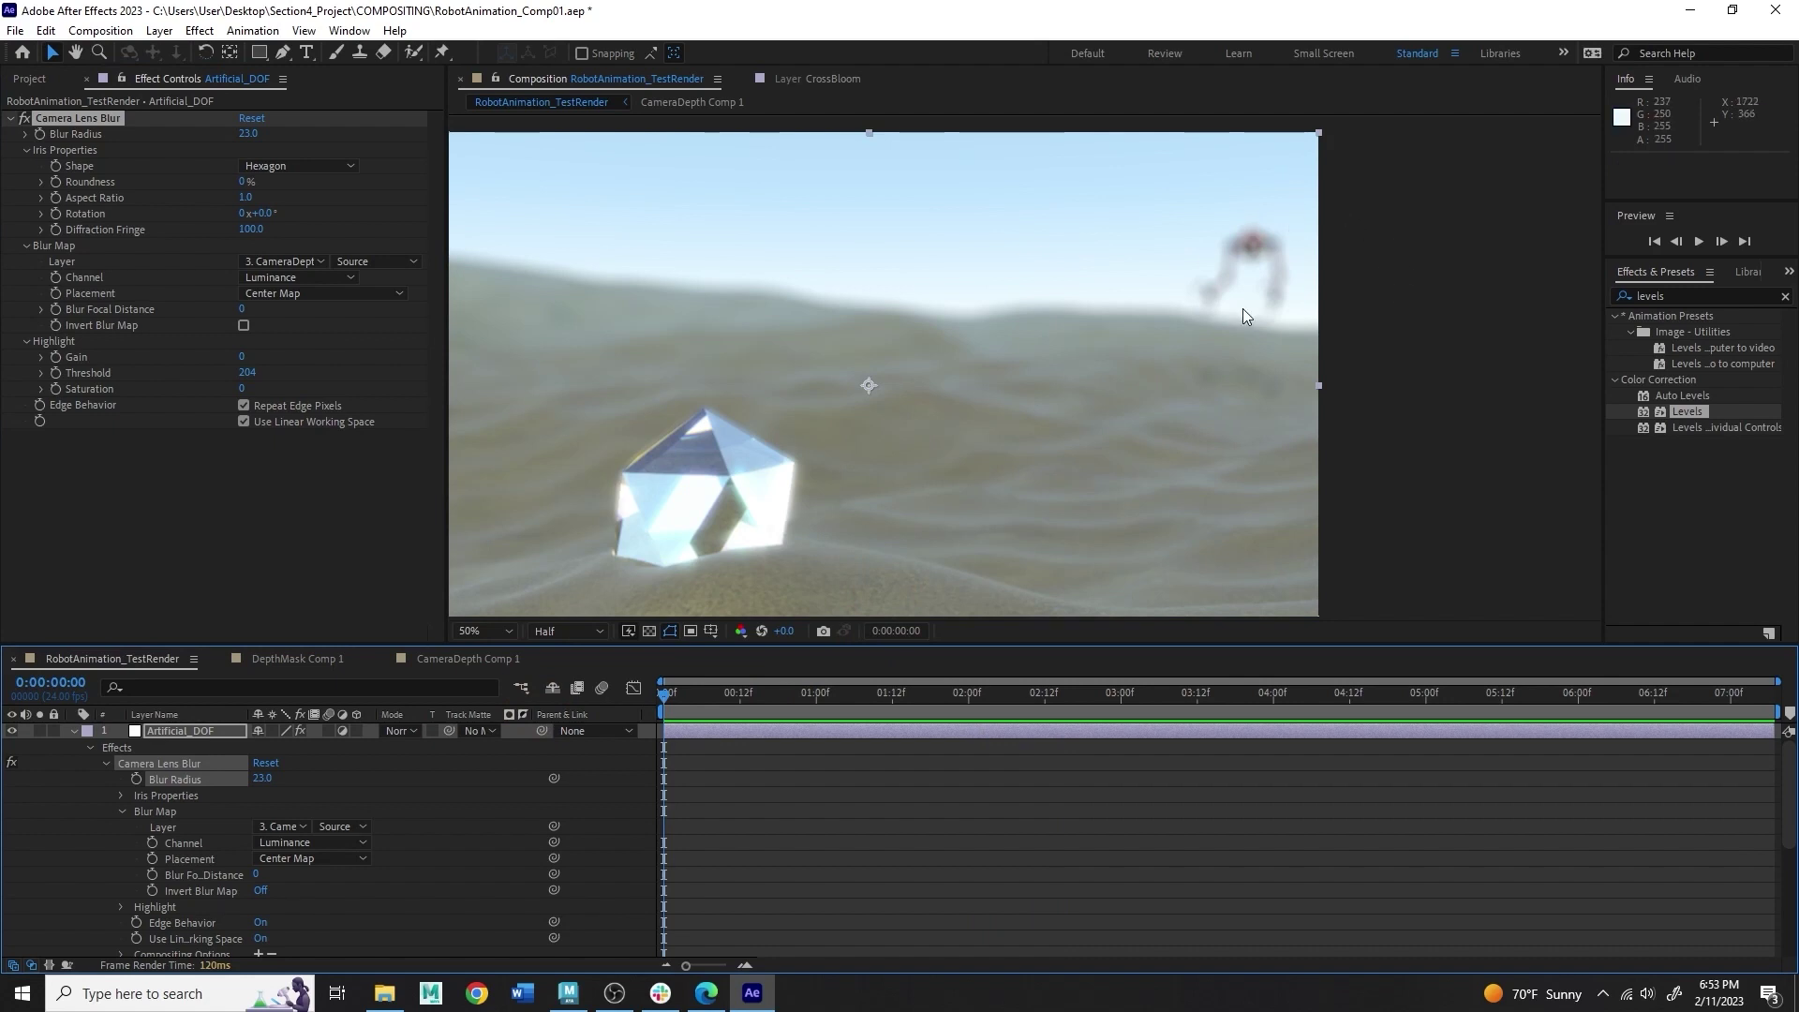
key("space")
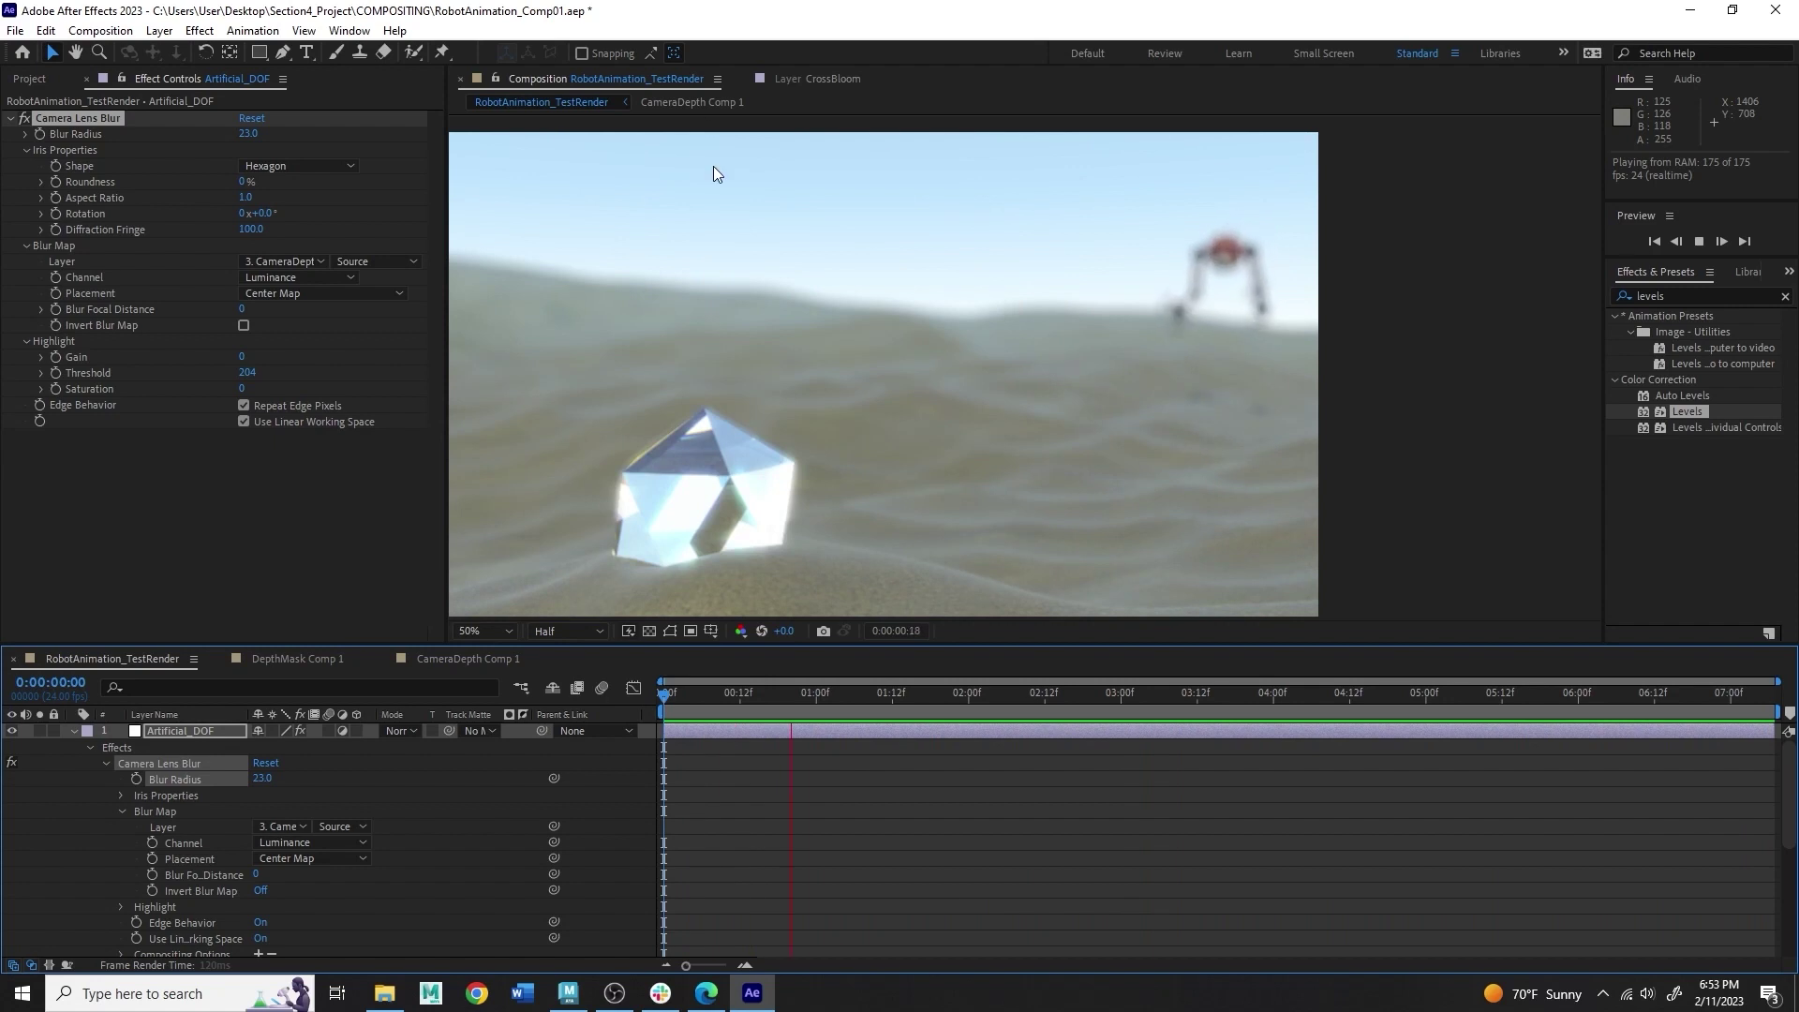
Step: Undo the blur radius back to 5 and review the depth animation in CameraDepth Comp 1
left_click(175, 313)
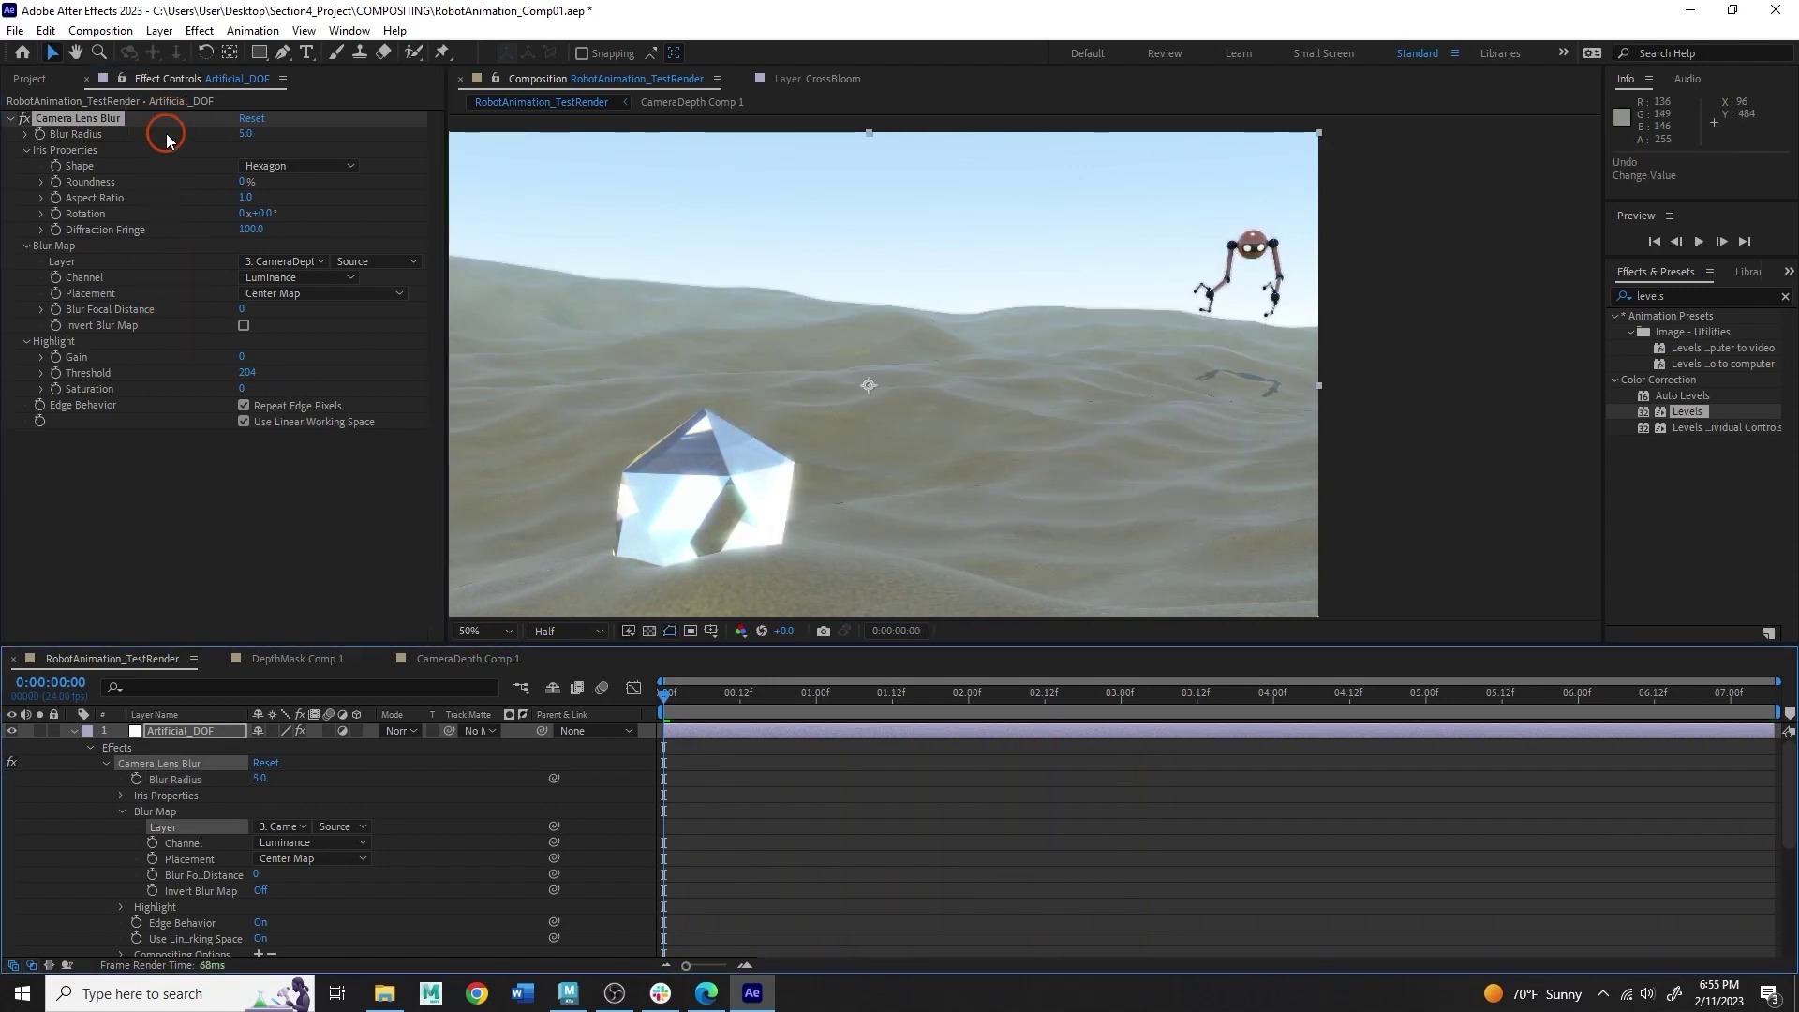
left_click(316, 664)
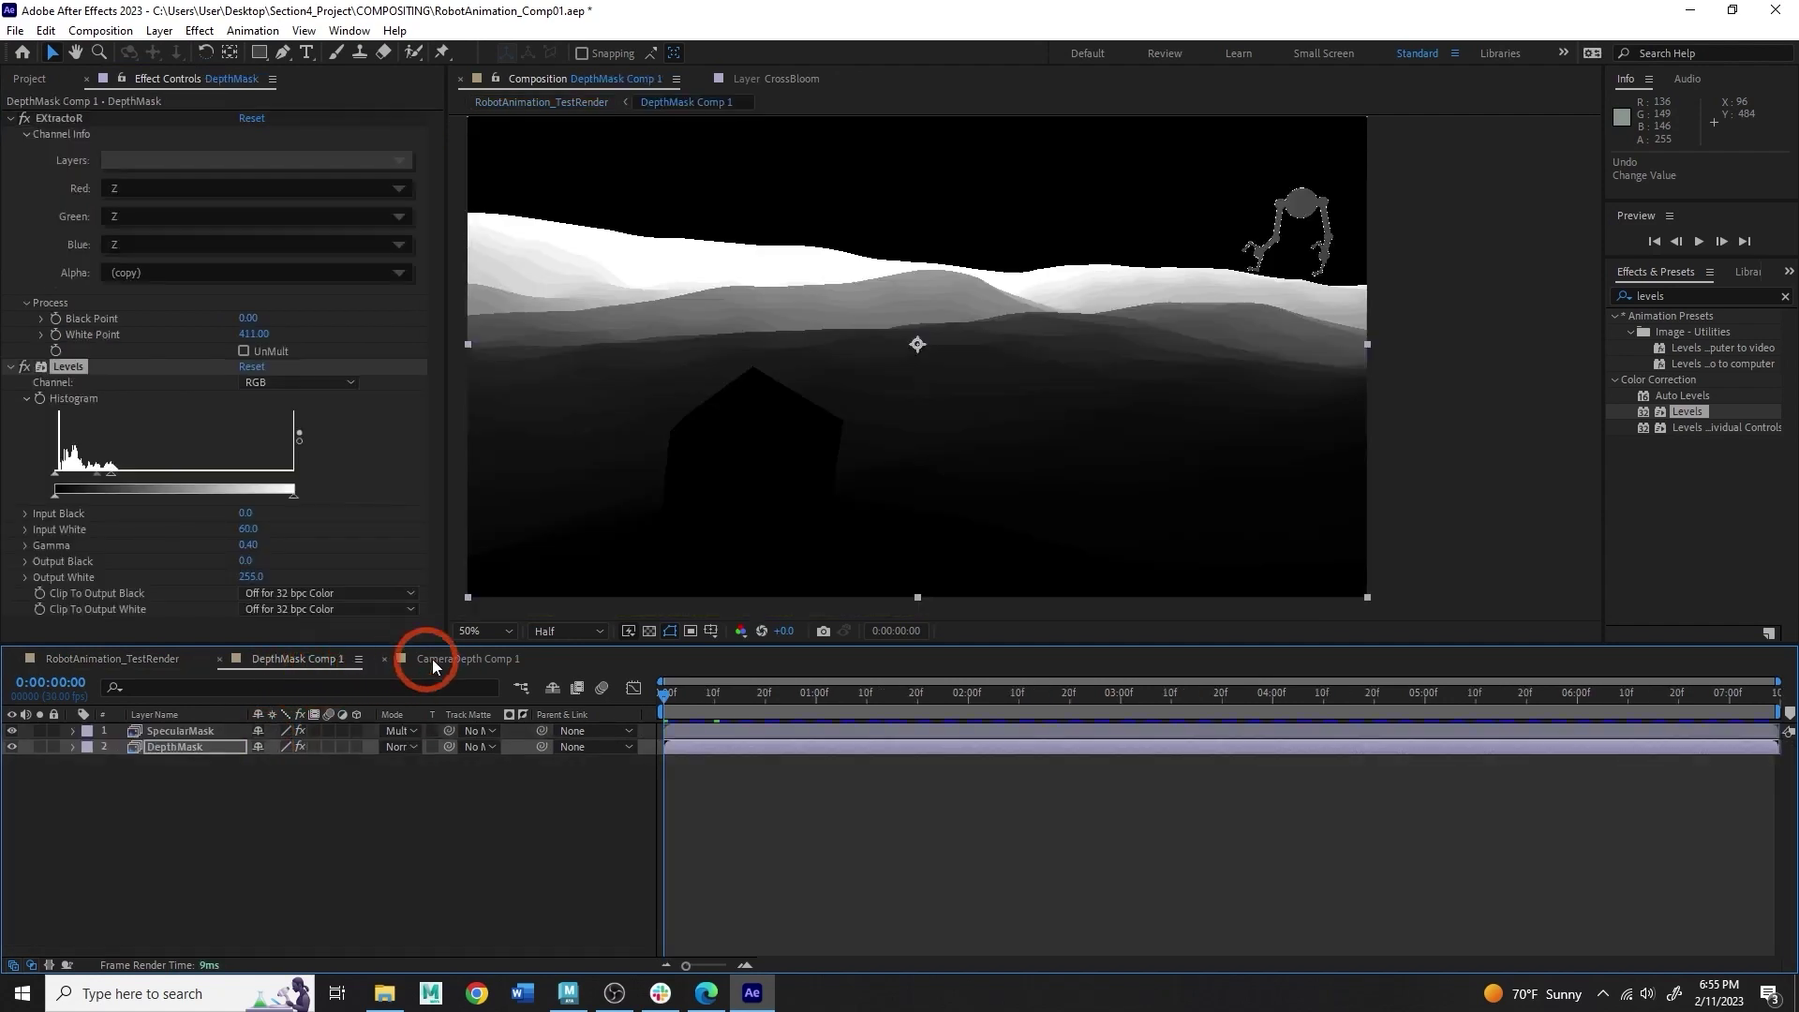
left_click(470, 660)
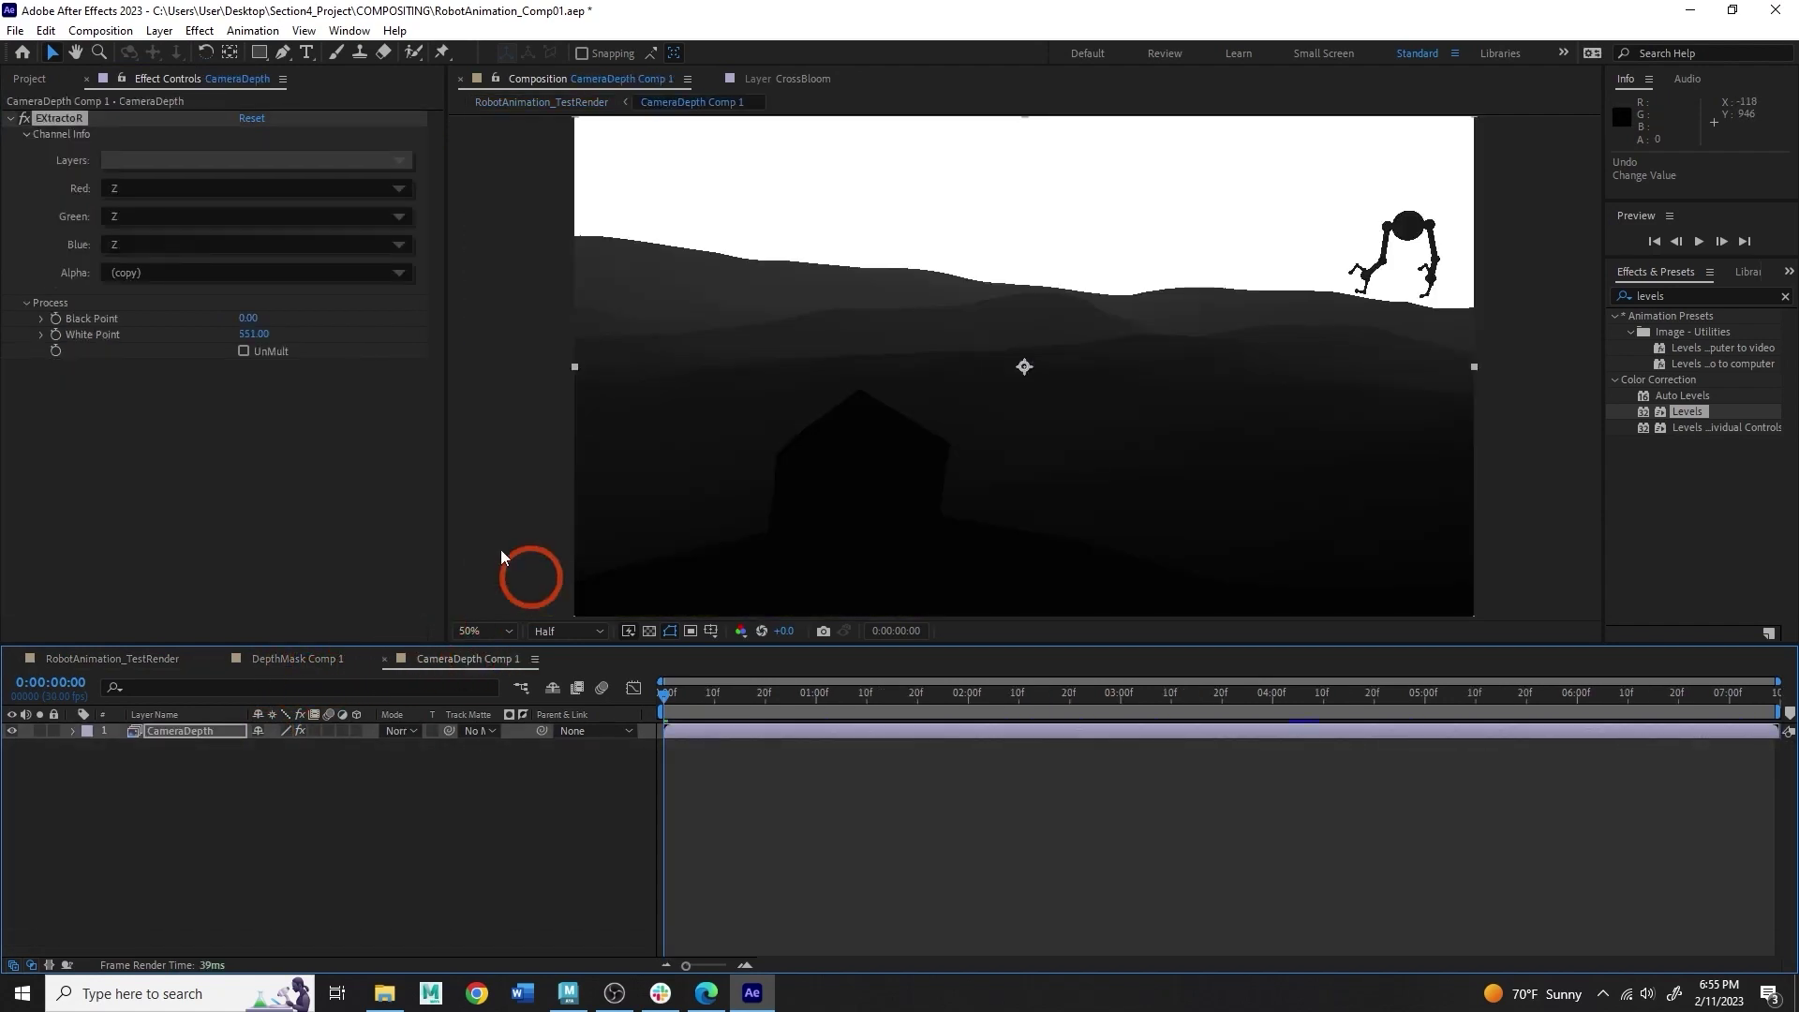
left_click(927, 692)
left_click_drag(971, 696, 1163, 690)
key("space")
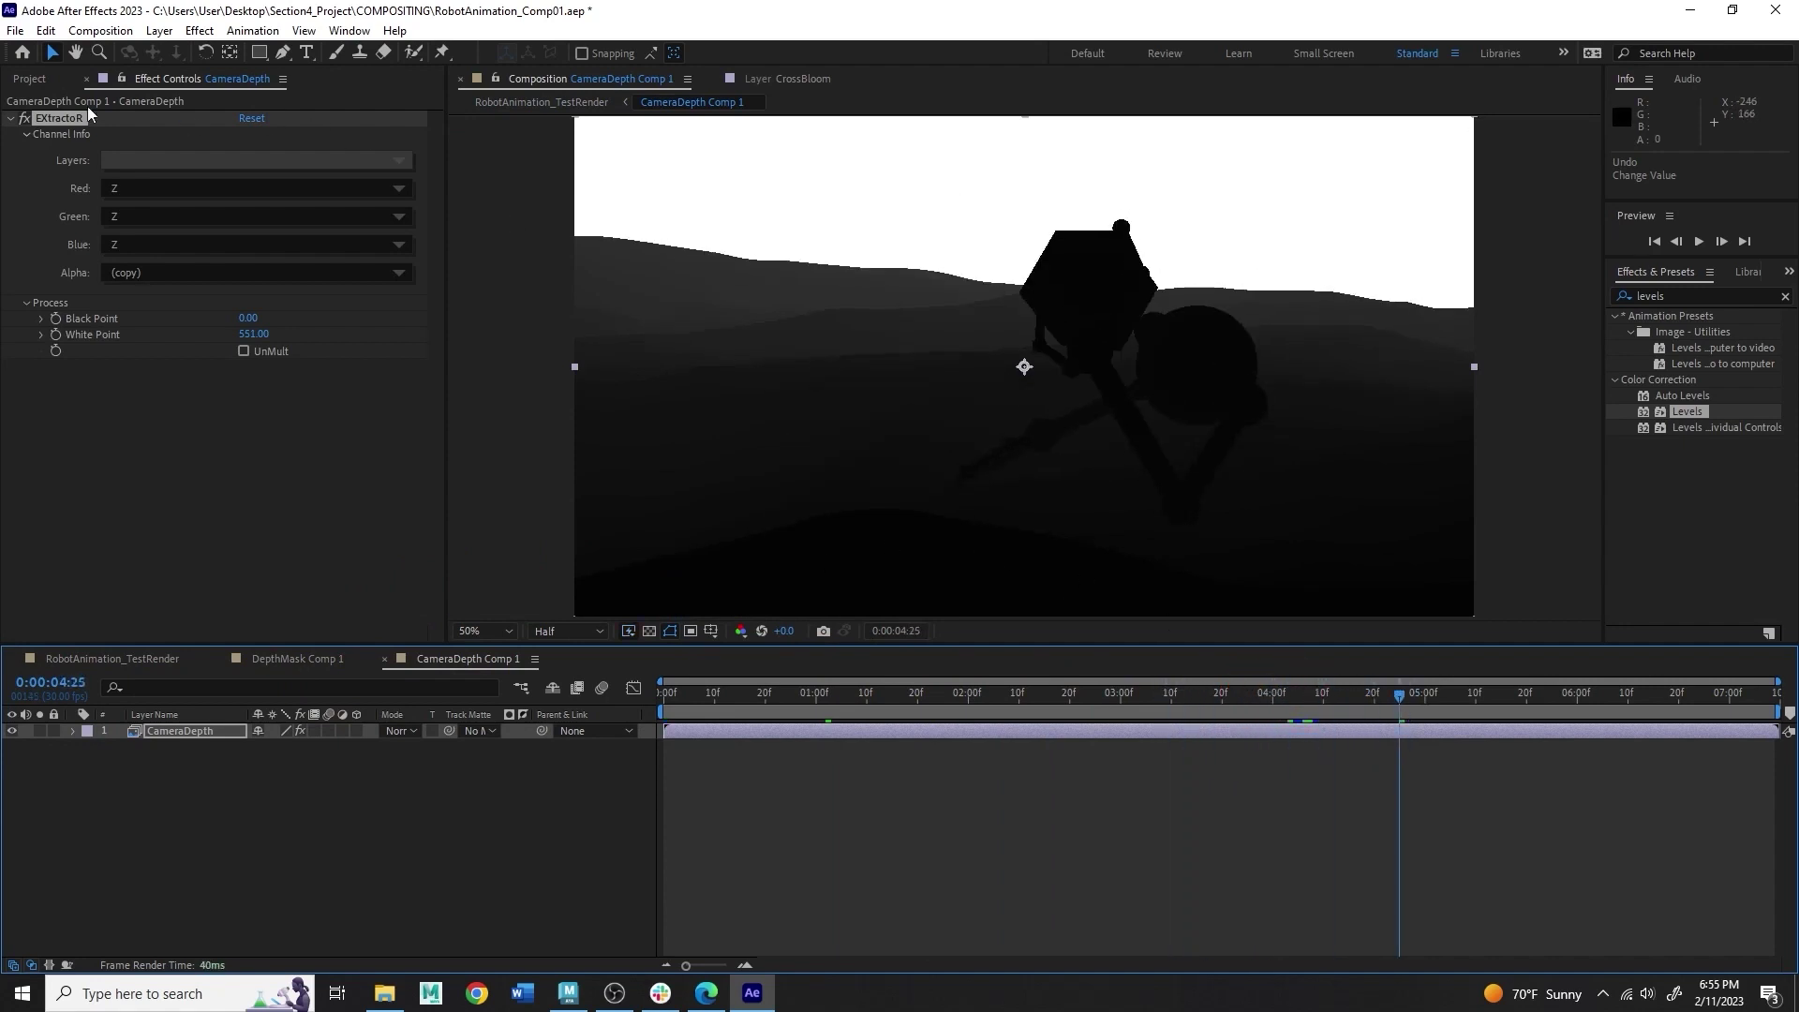
Step: Return to RobotAnimation_TestRender at 3:07, where the robot stands beside the crystal
left_click(29, 79)
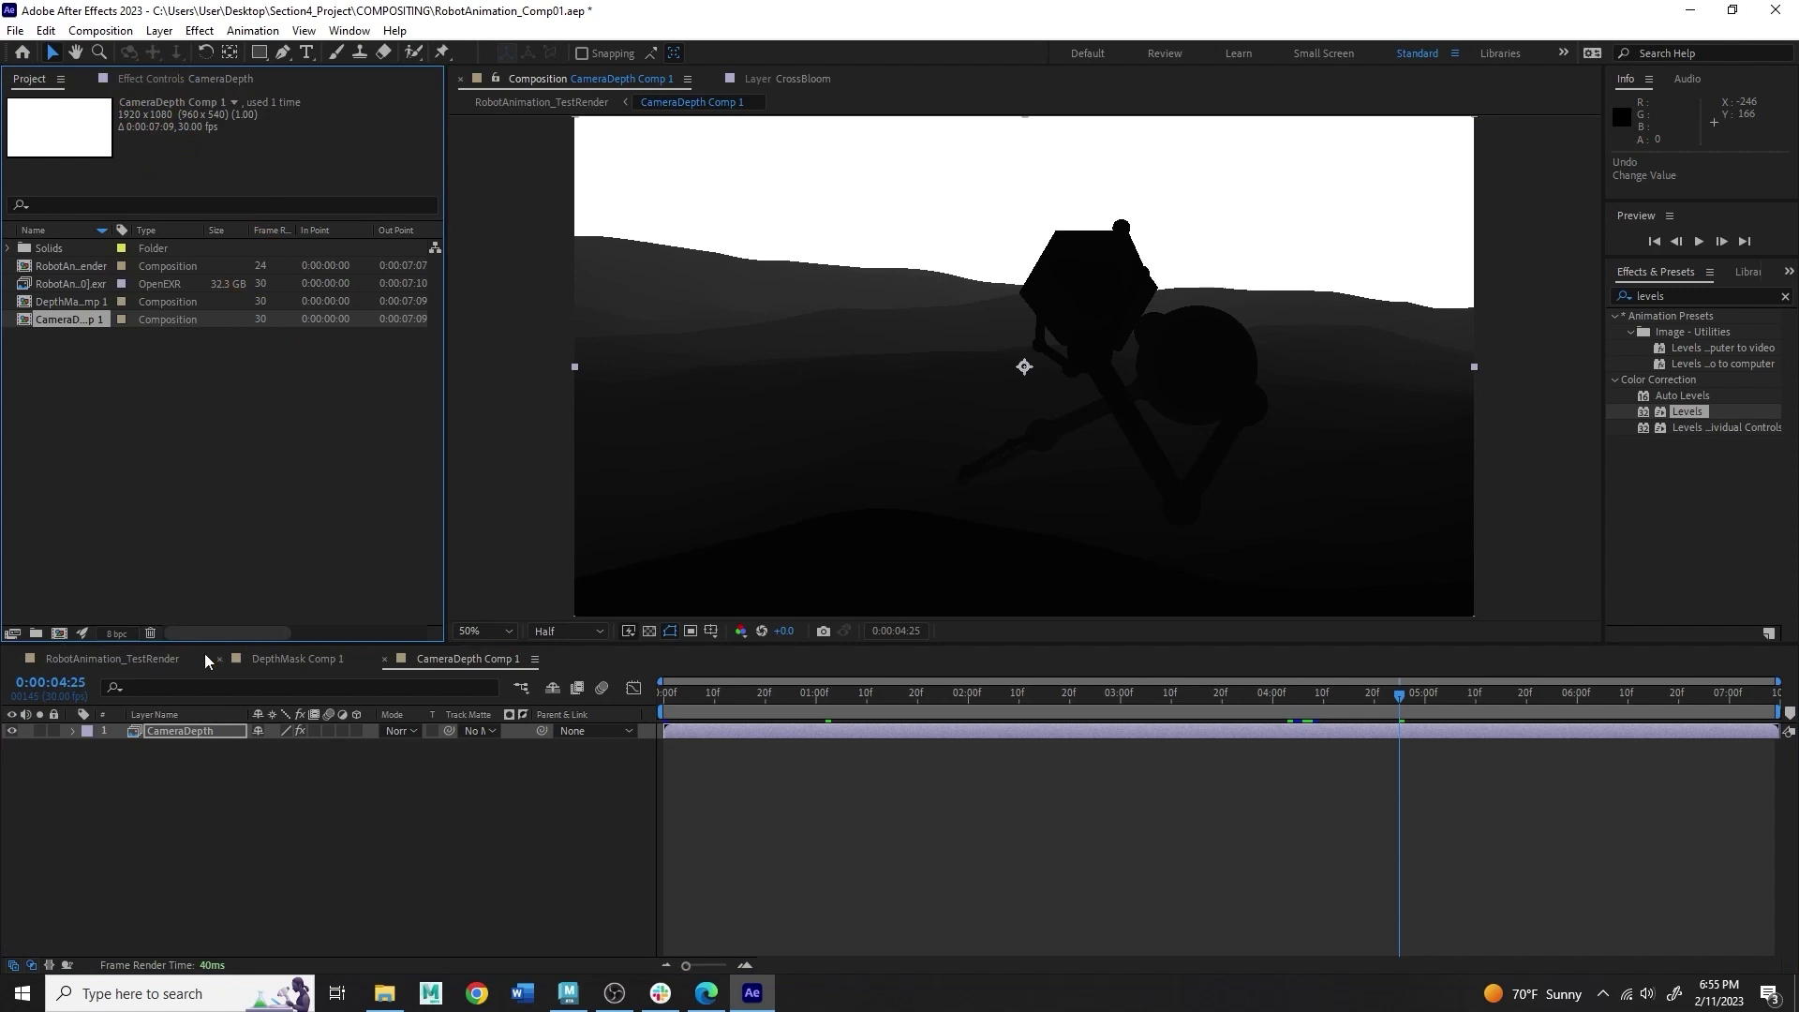
left_click(112, 659)
left_click(172, 78)
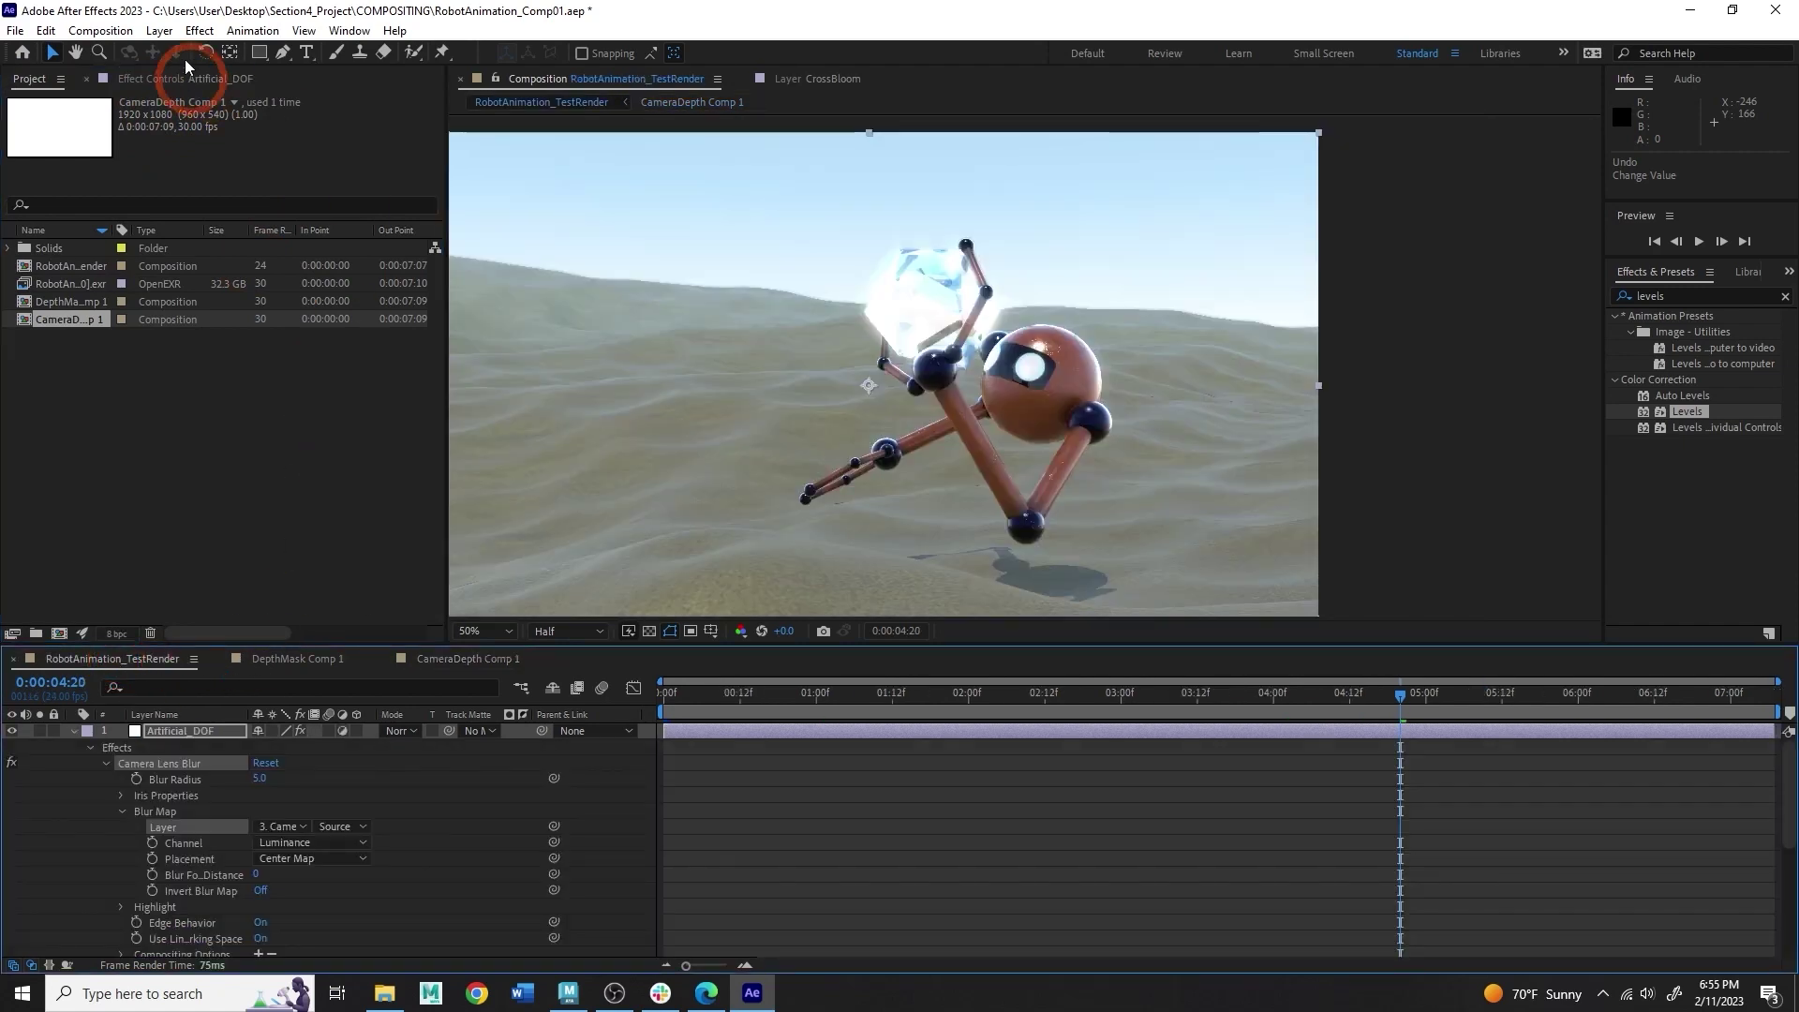
left_click(355, 651)
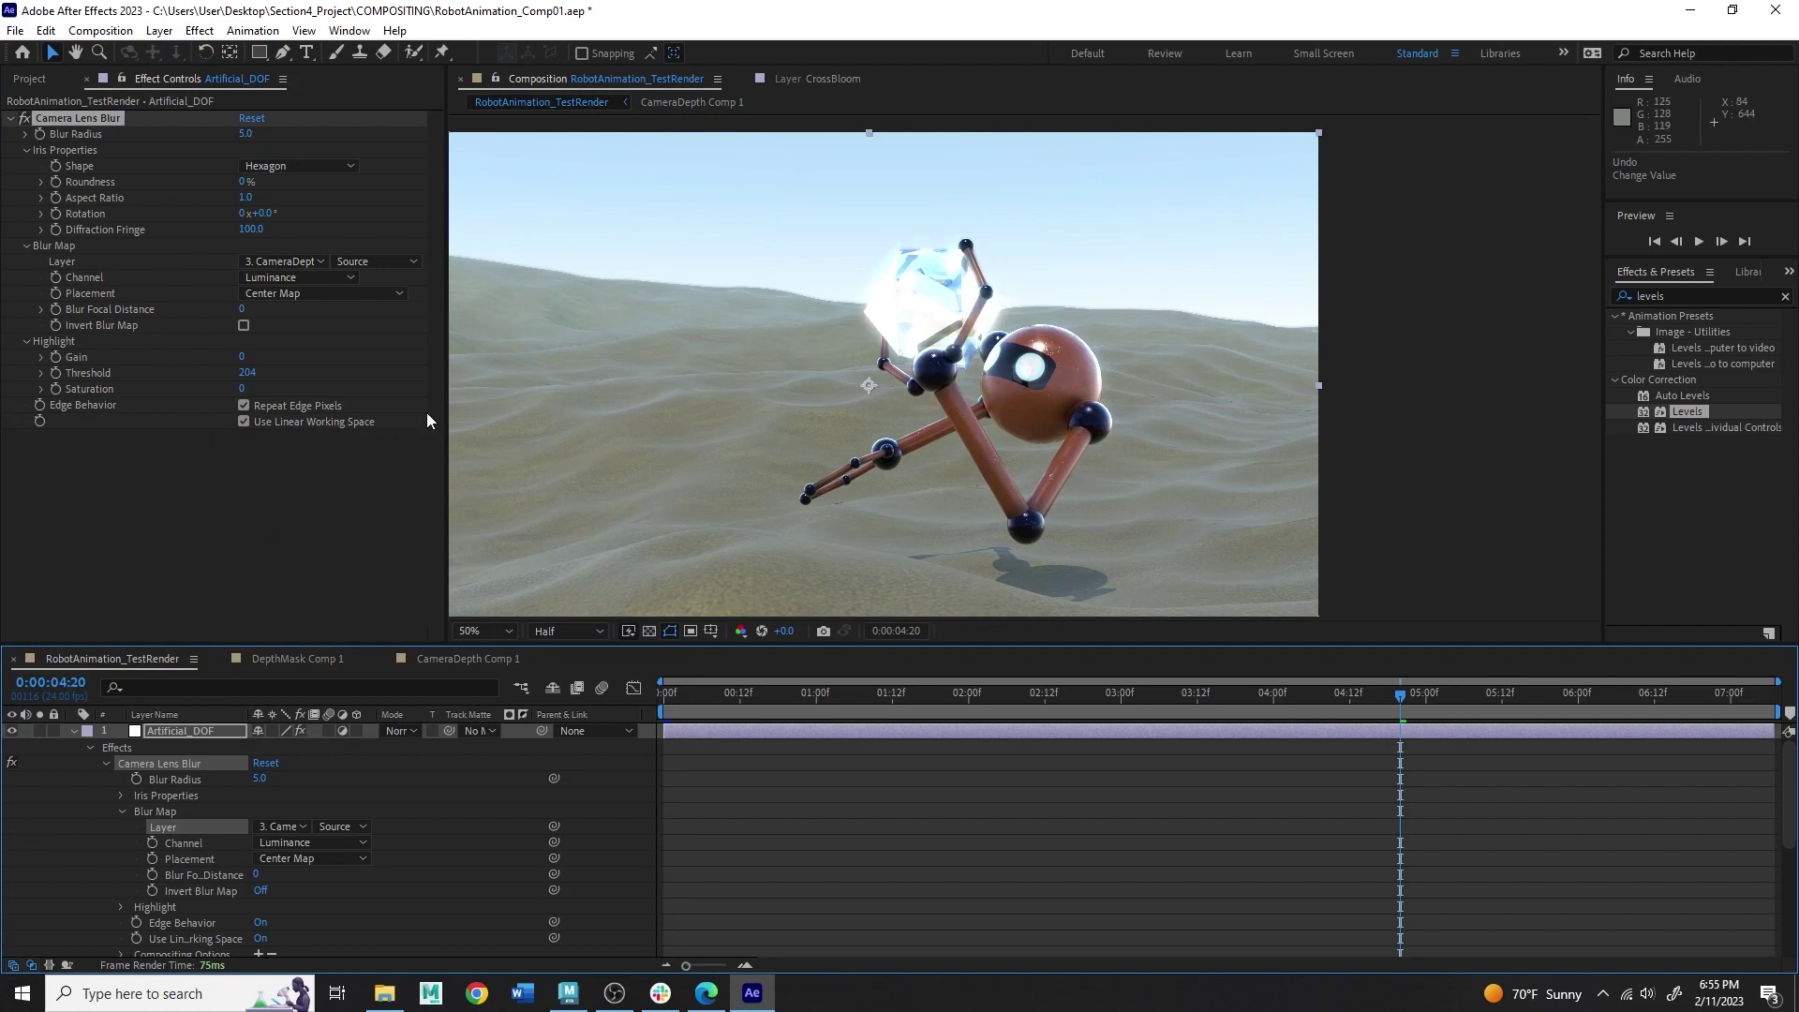
left_click_drag(784, 698, 1166, 716)
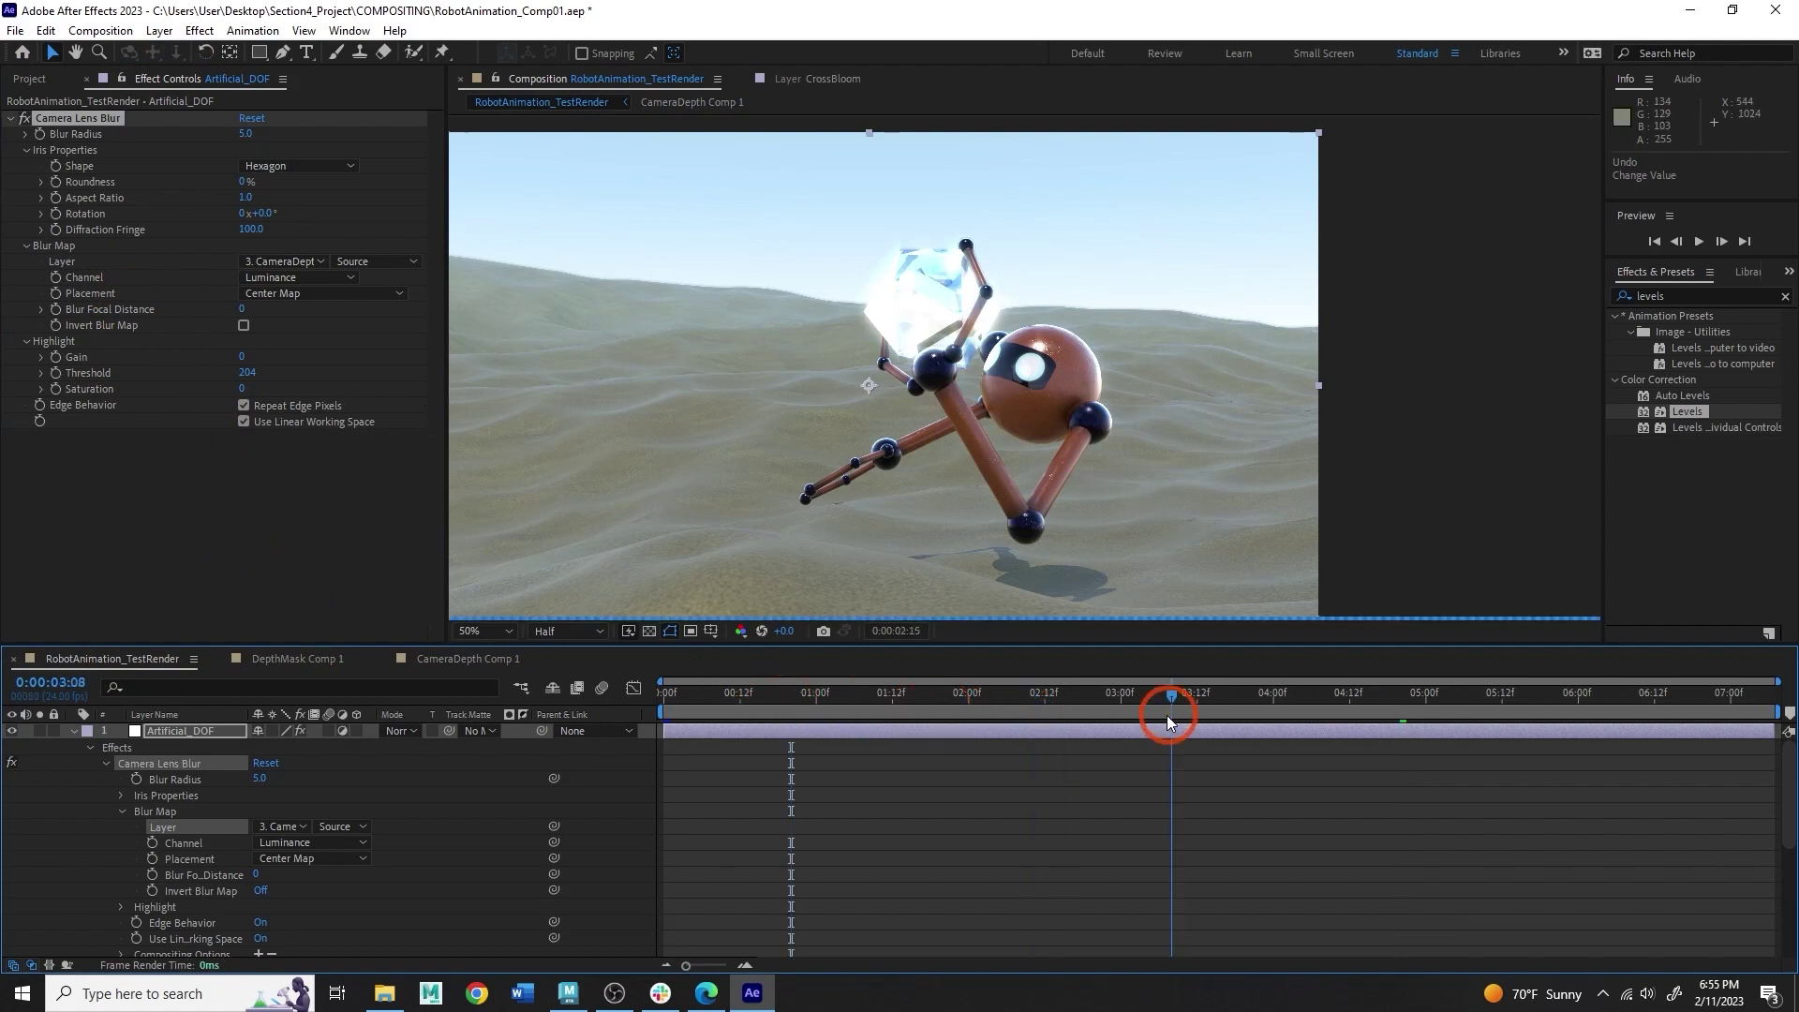
Step: Raise the Camera Lens Blur radius from 25 to 113 and move to frame 3:23
left_click(248, 132)
type("25")
key("Return")
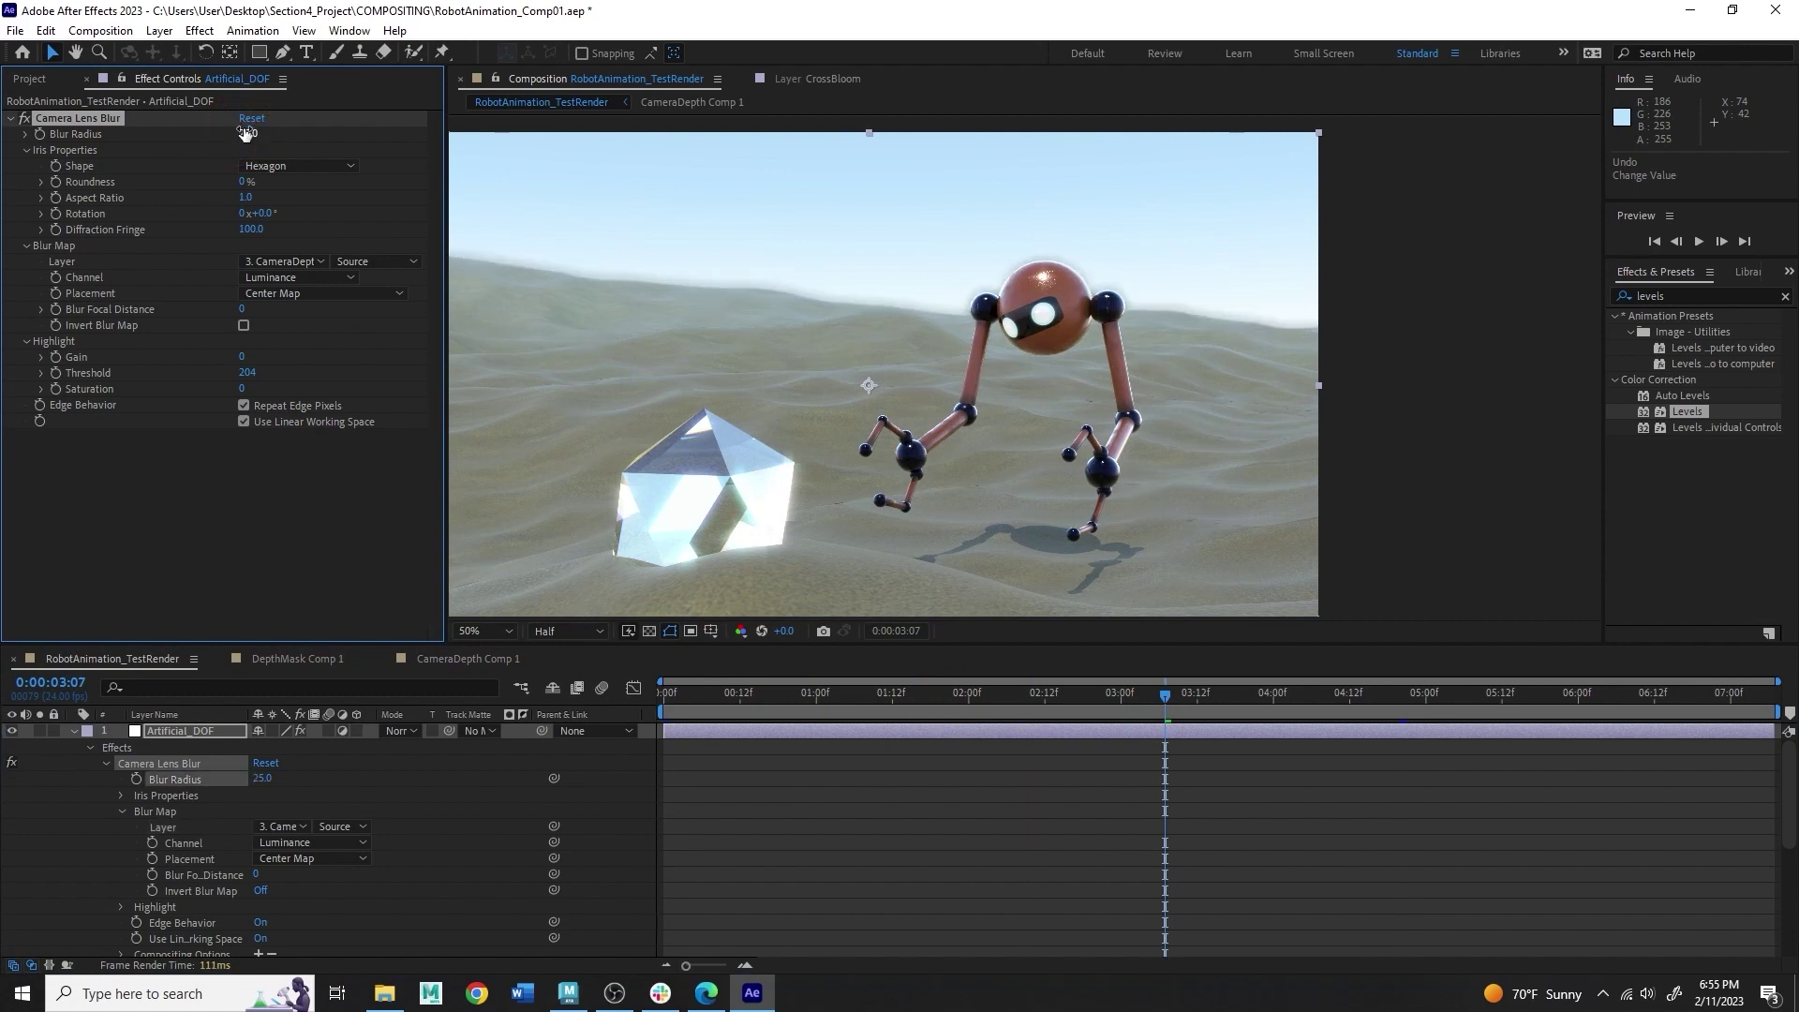
left_click_drag(251, 135, 352, 136)
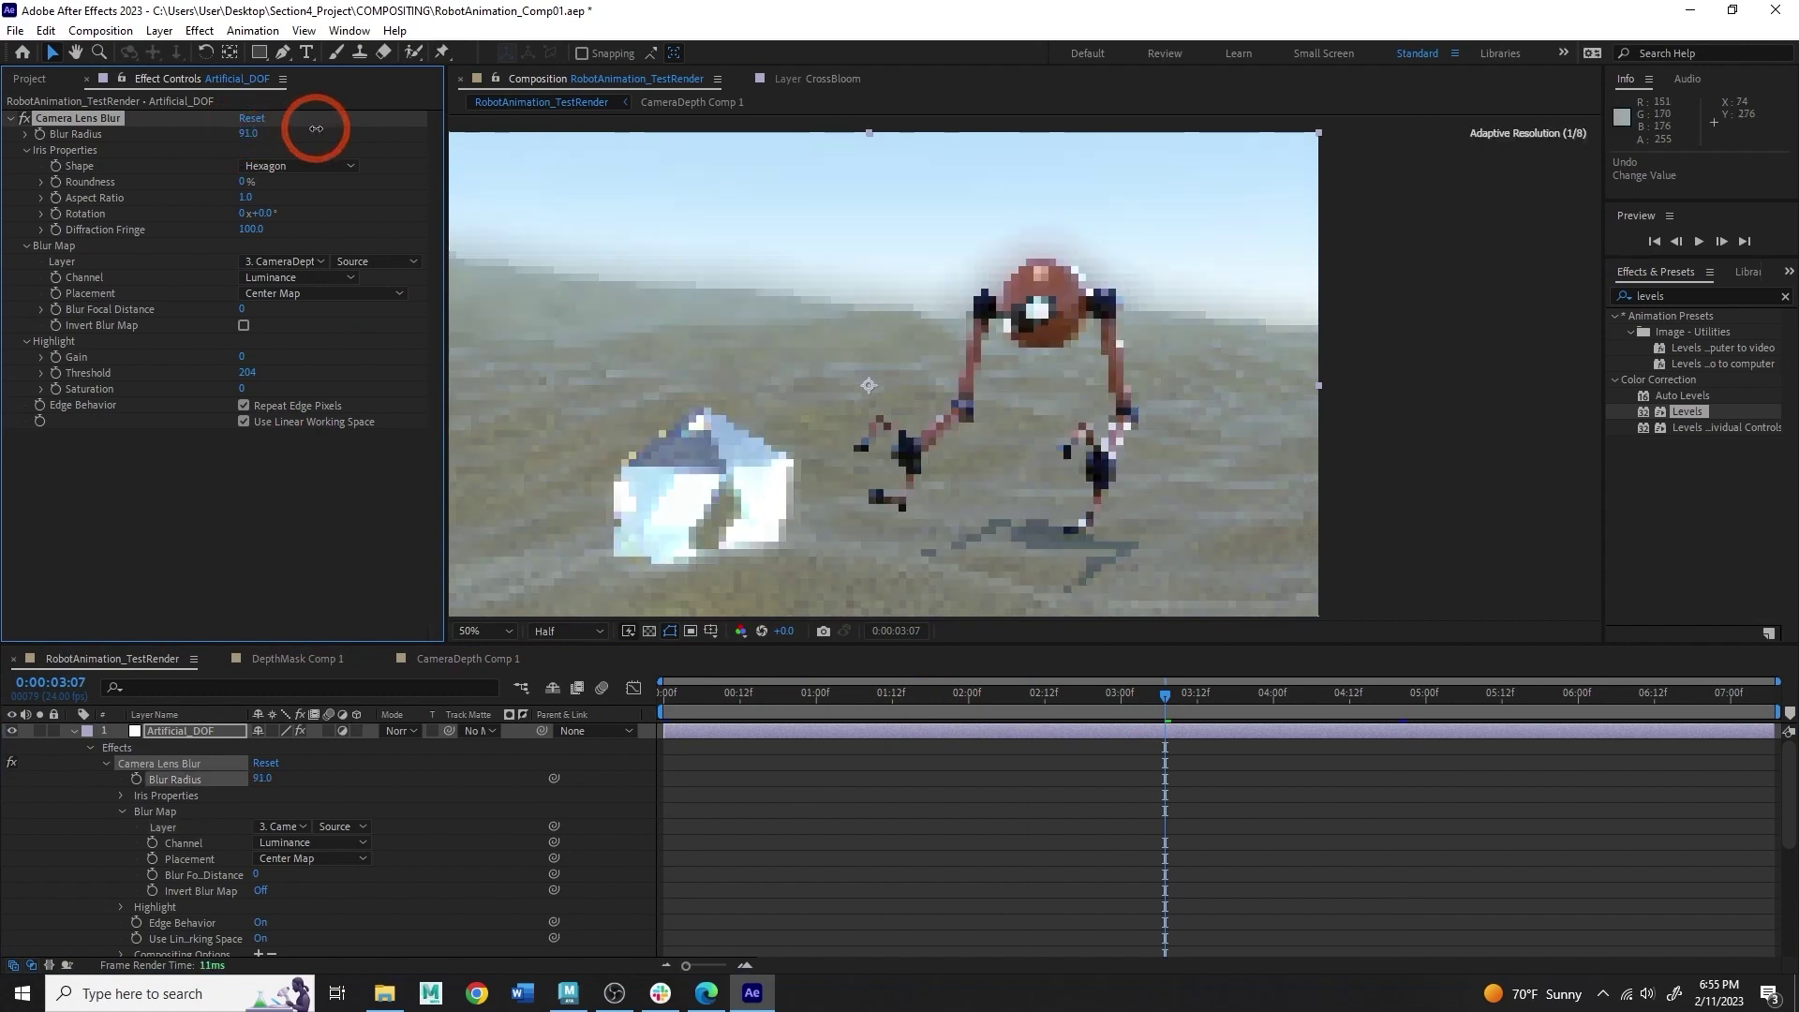
left_click(1267, 696)
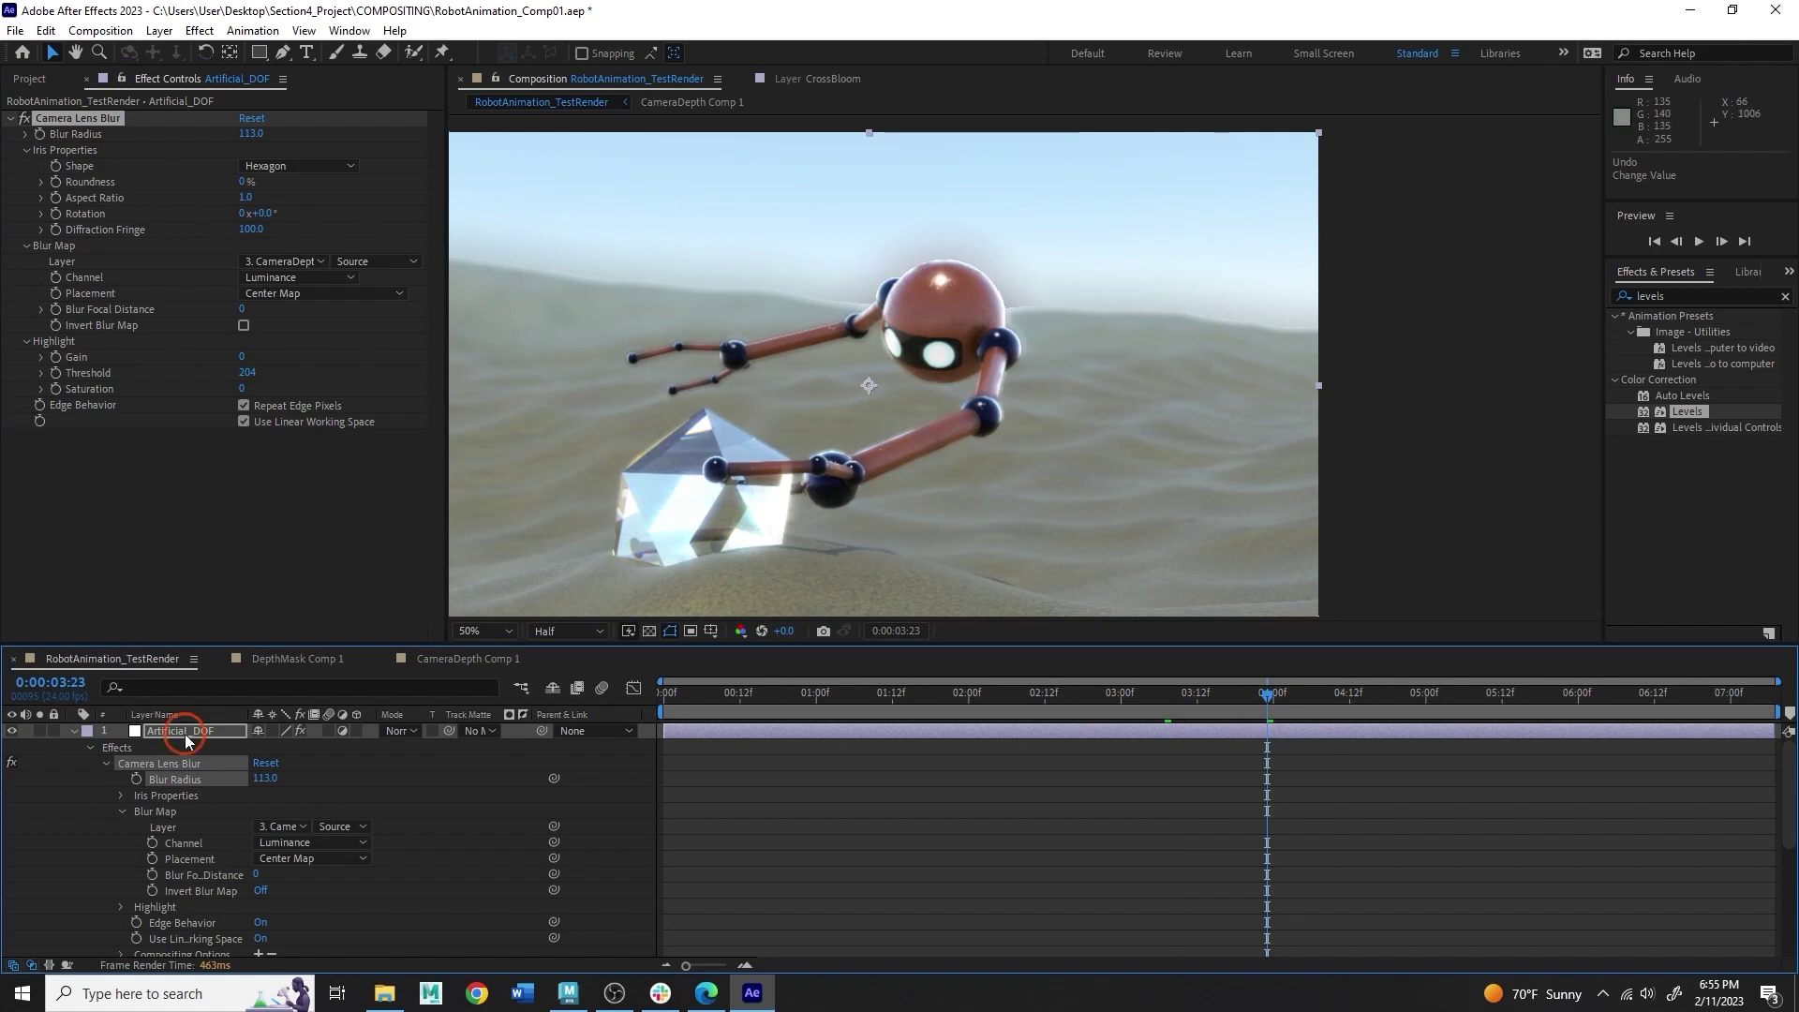
left_click(307, 208)
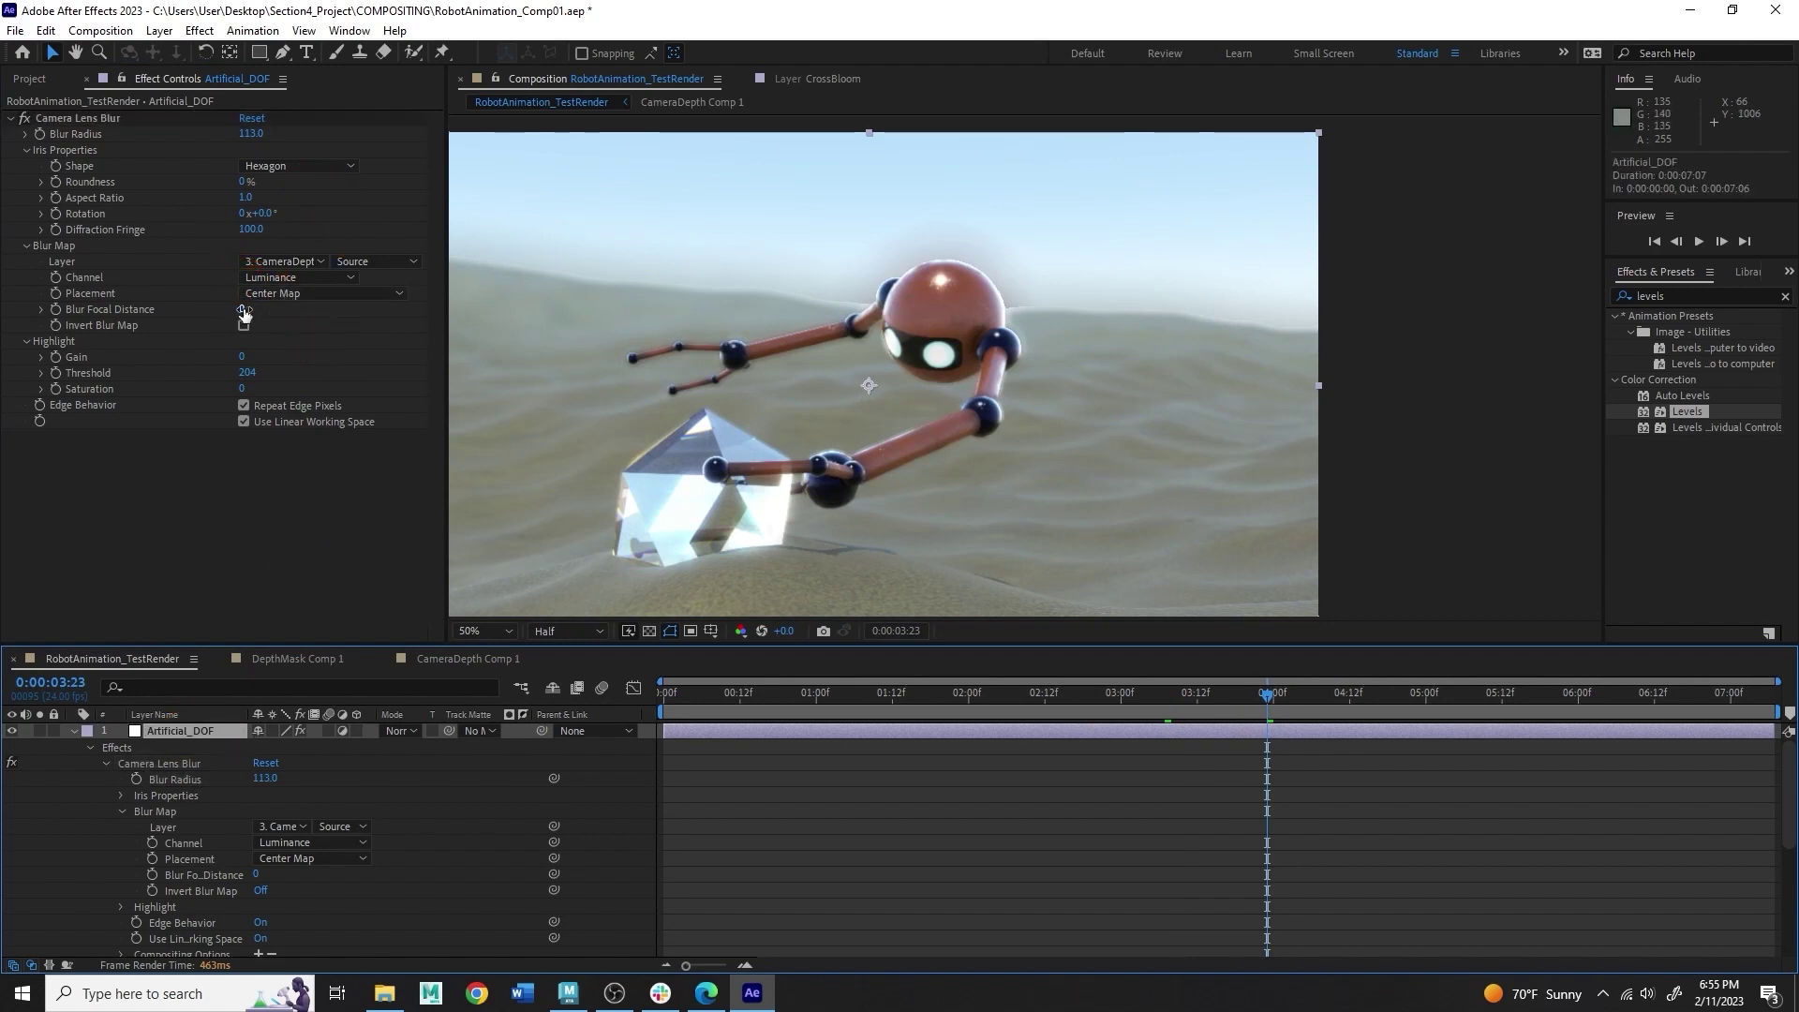
left_click_drag(242, 311, 329, 421)
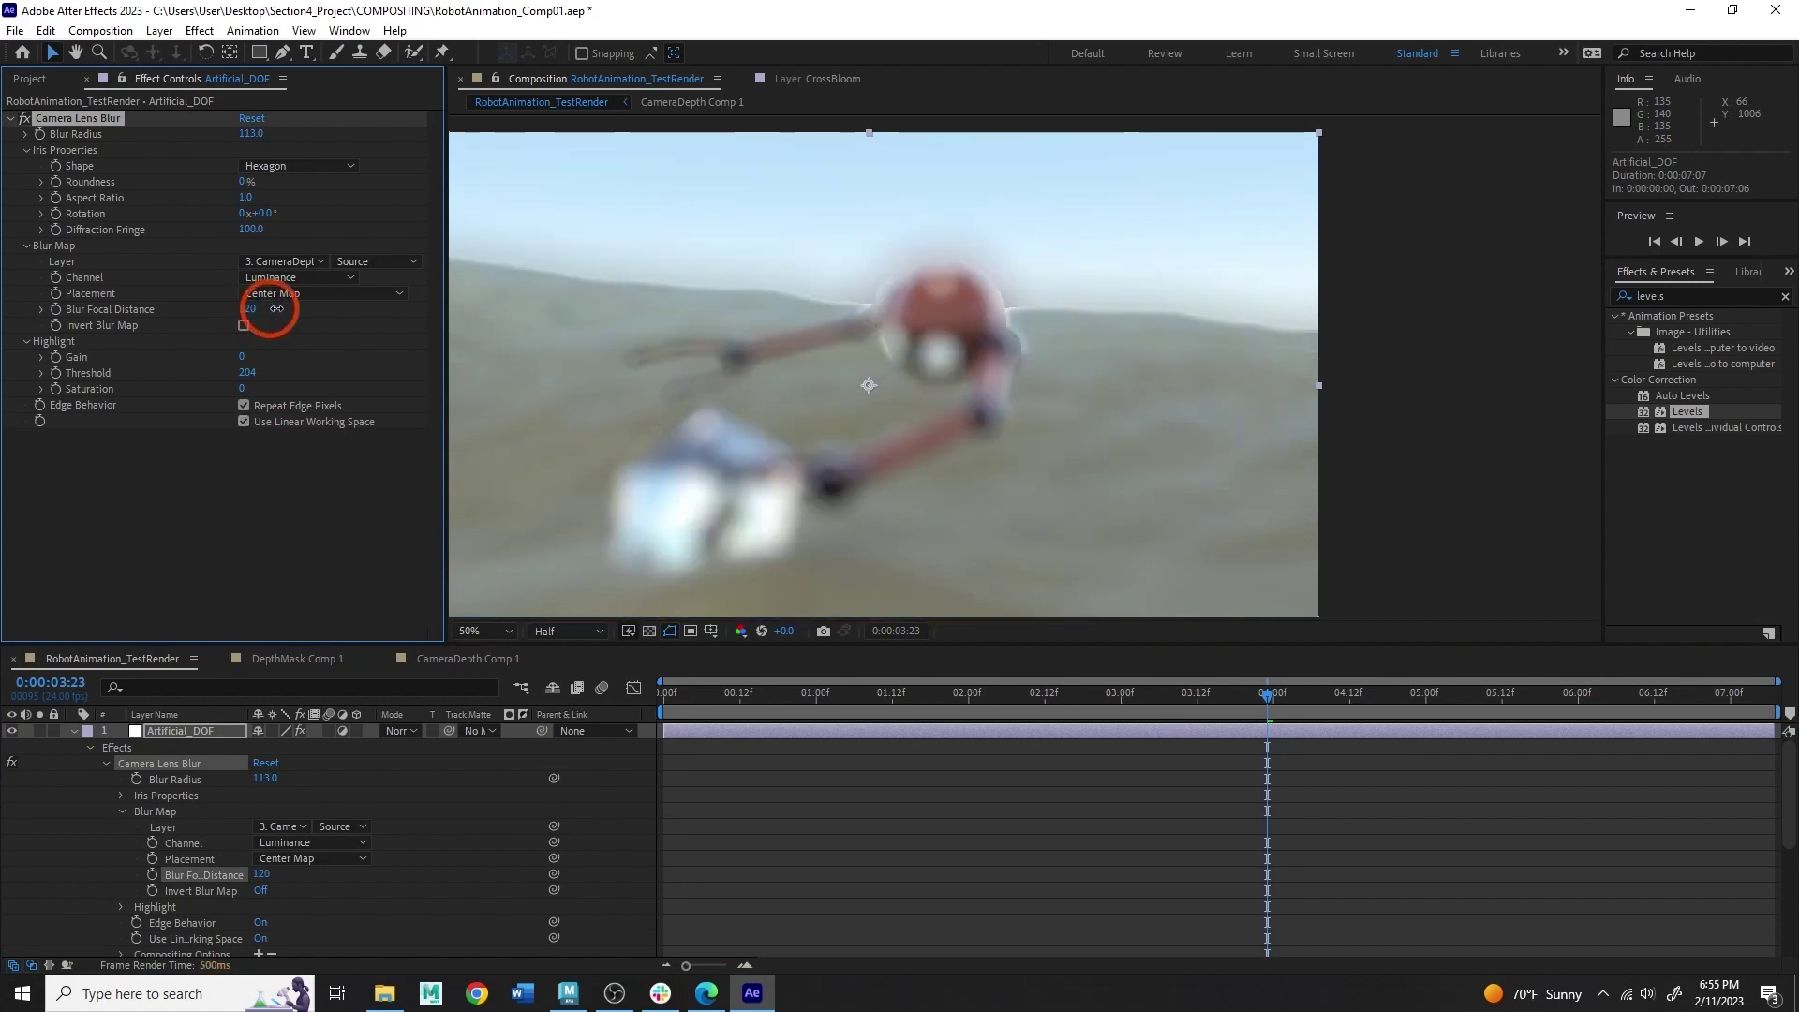
left_click_drag(243, 312, 333, 313)
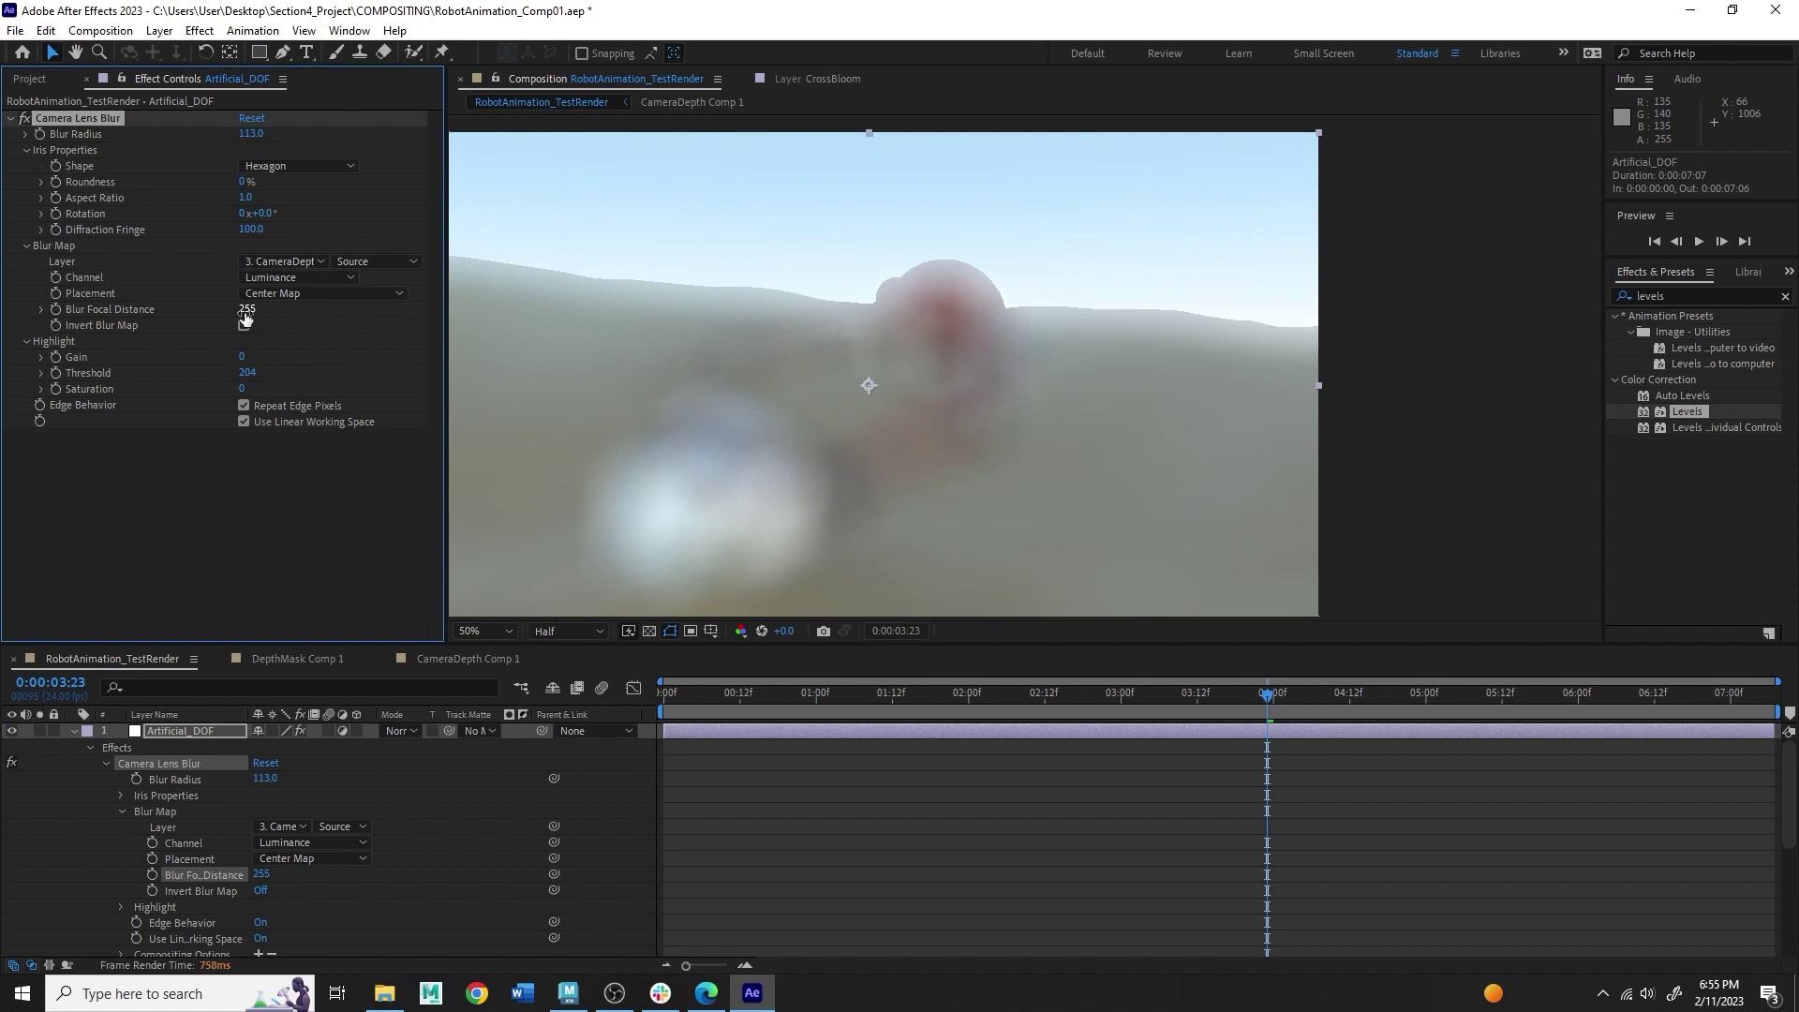
left_click_drag(243, 317, 130, 308)
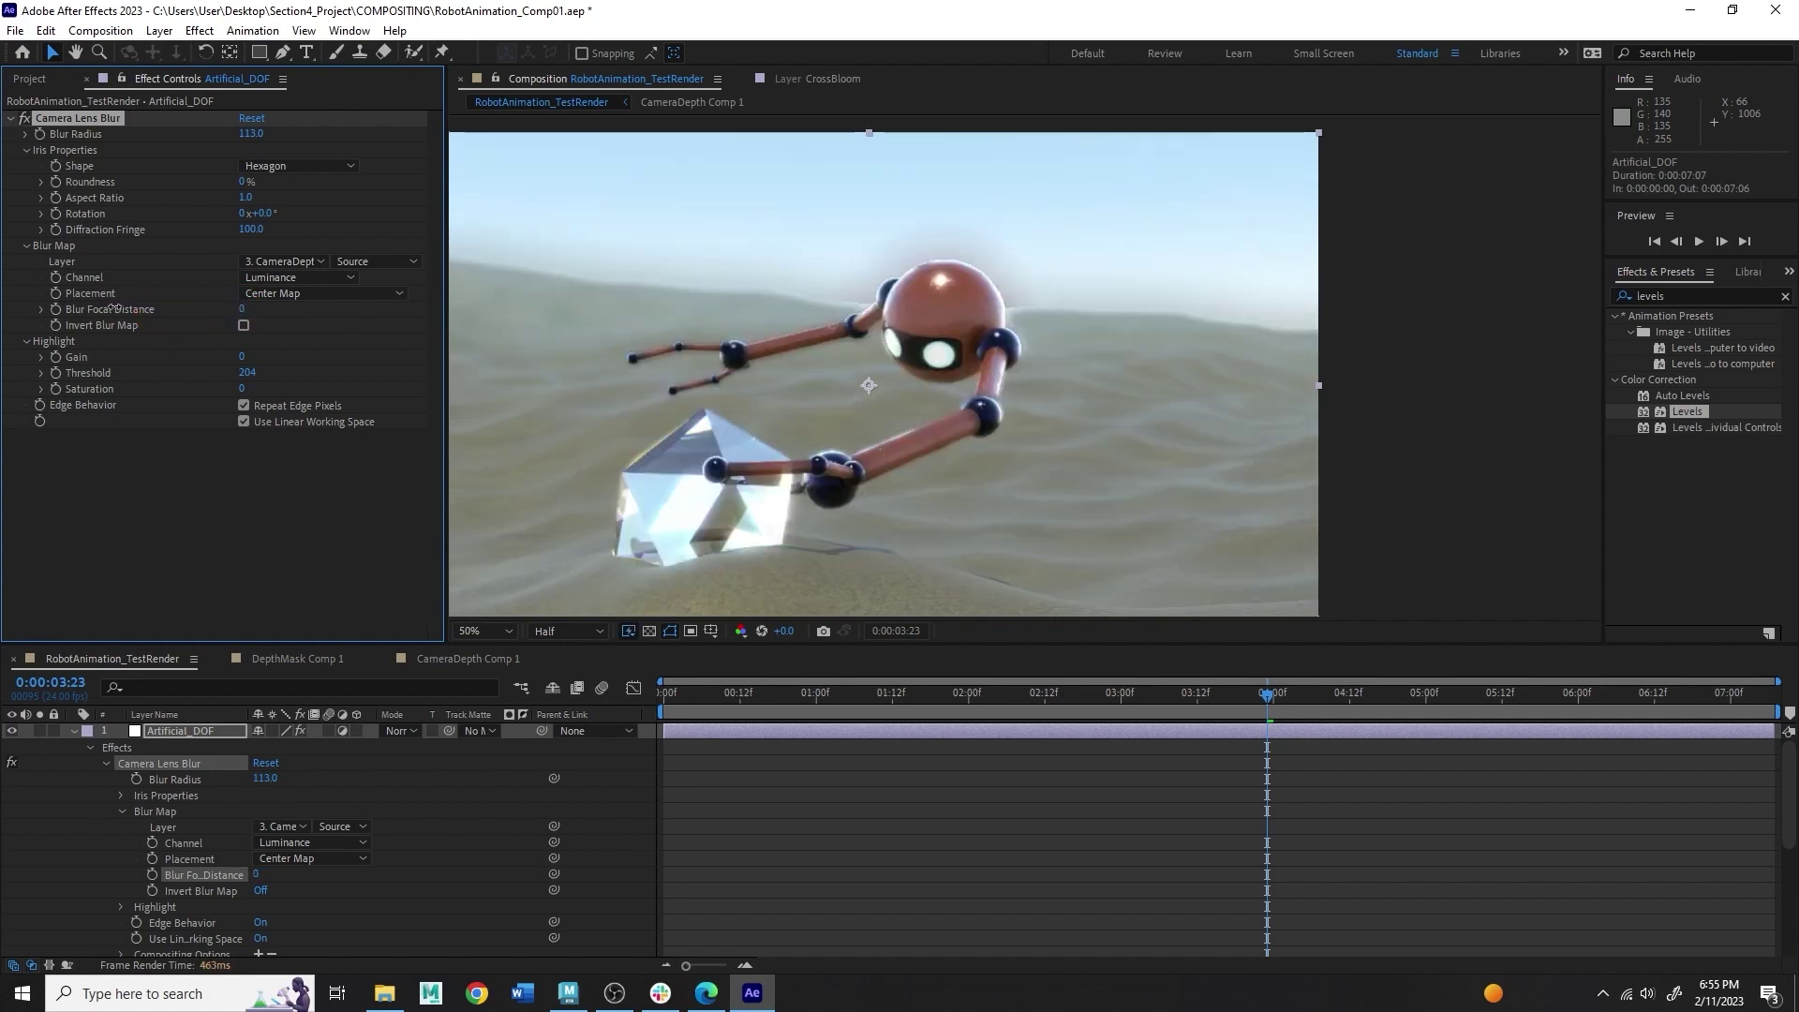
mouse_move(243, 309)
left_mouse_down()
mouse_move(267, 310)
mouse_move(318, 390)
left_mouse_up()
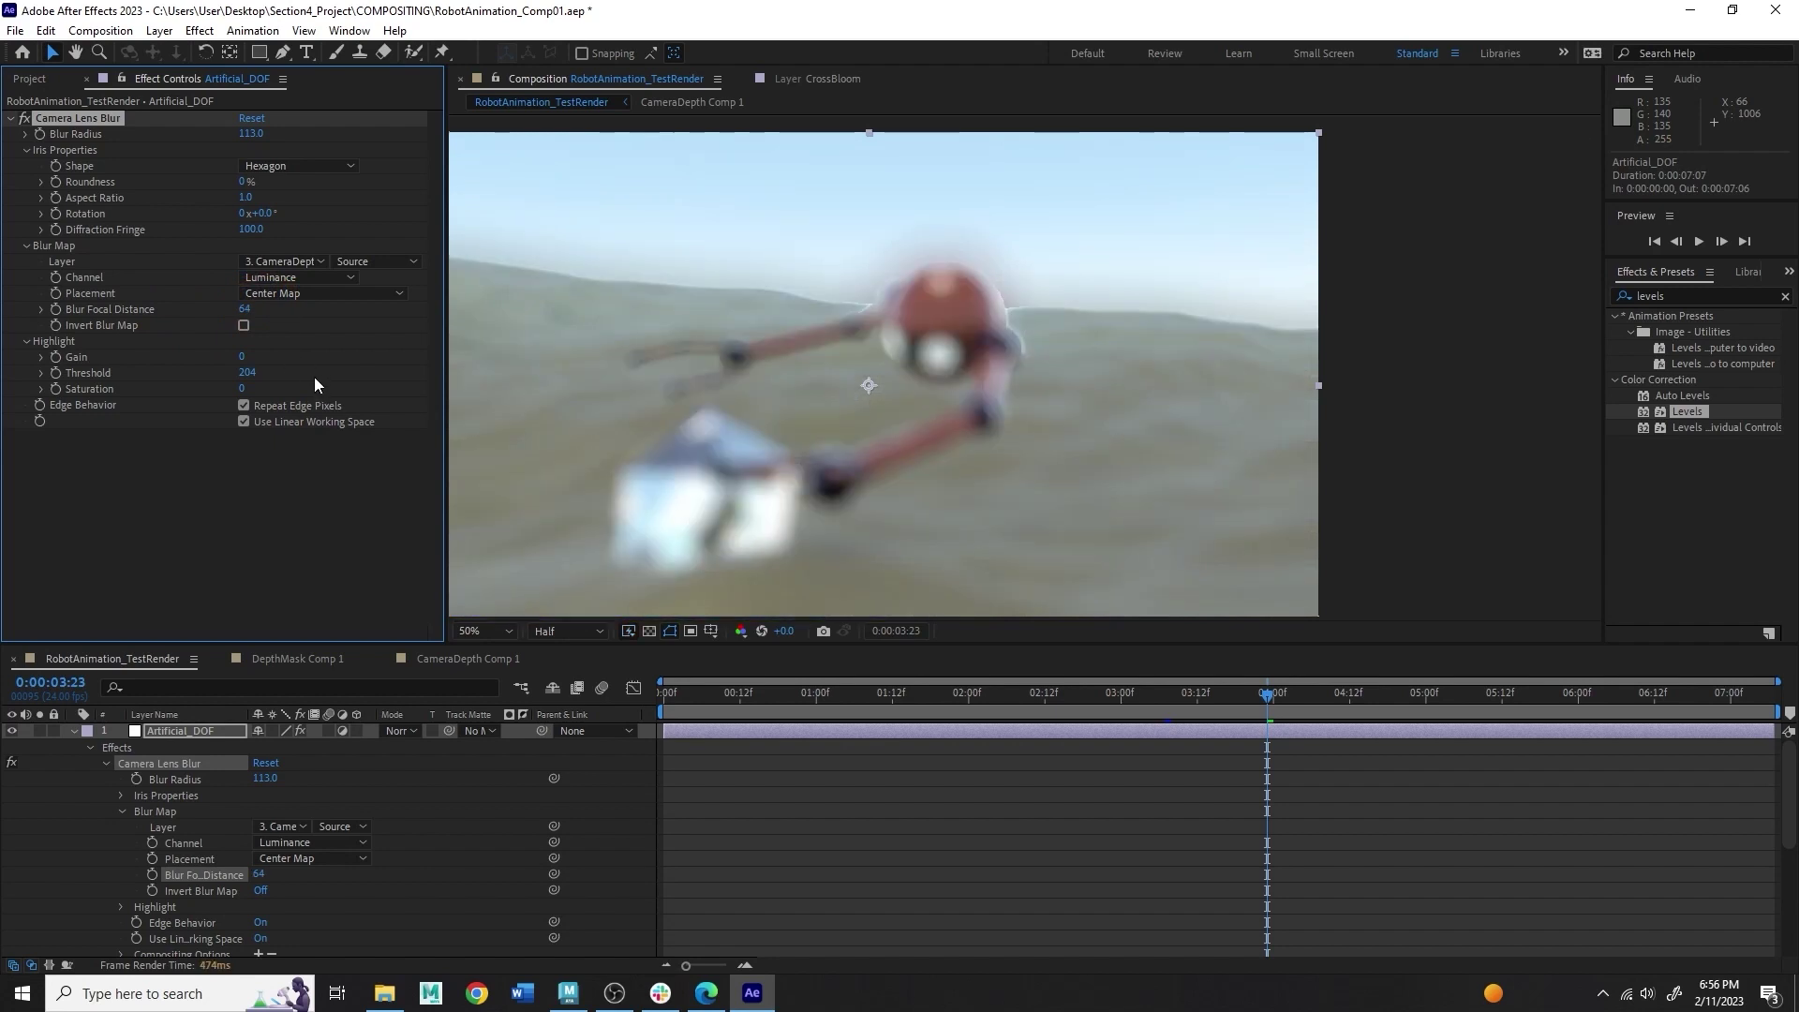
left_click_drag(243, 310, 171, 307)
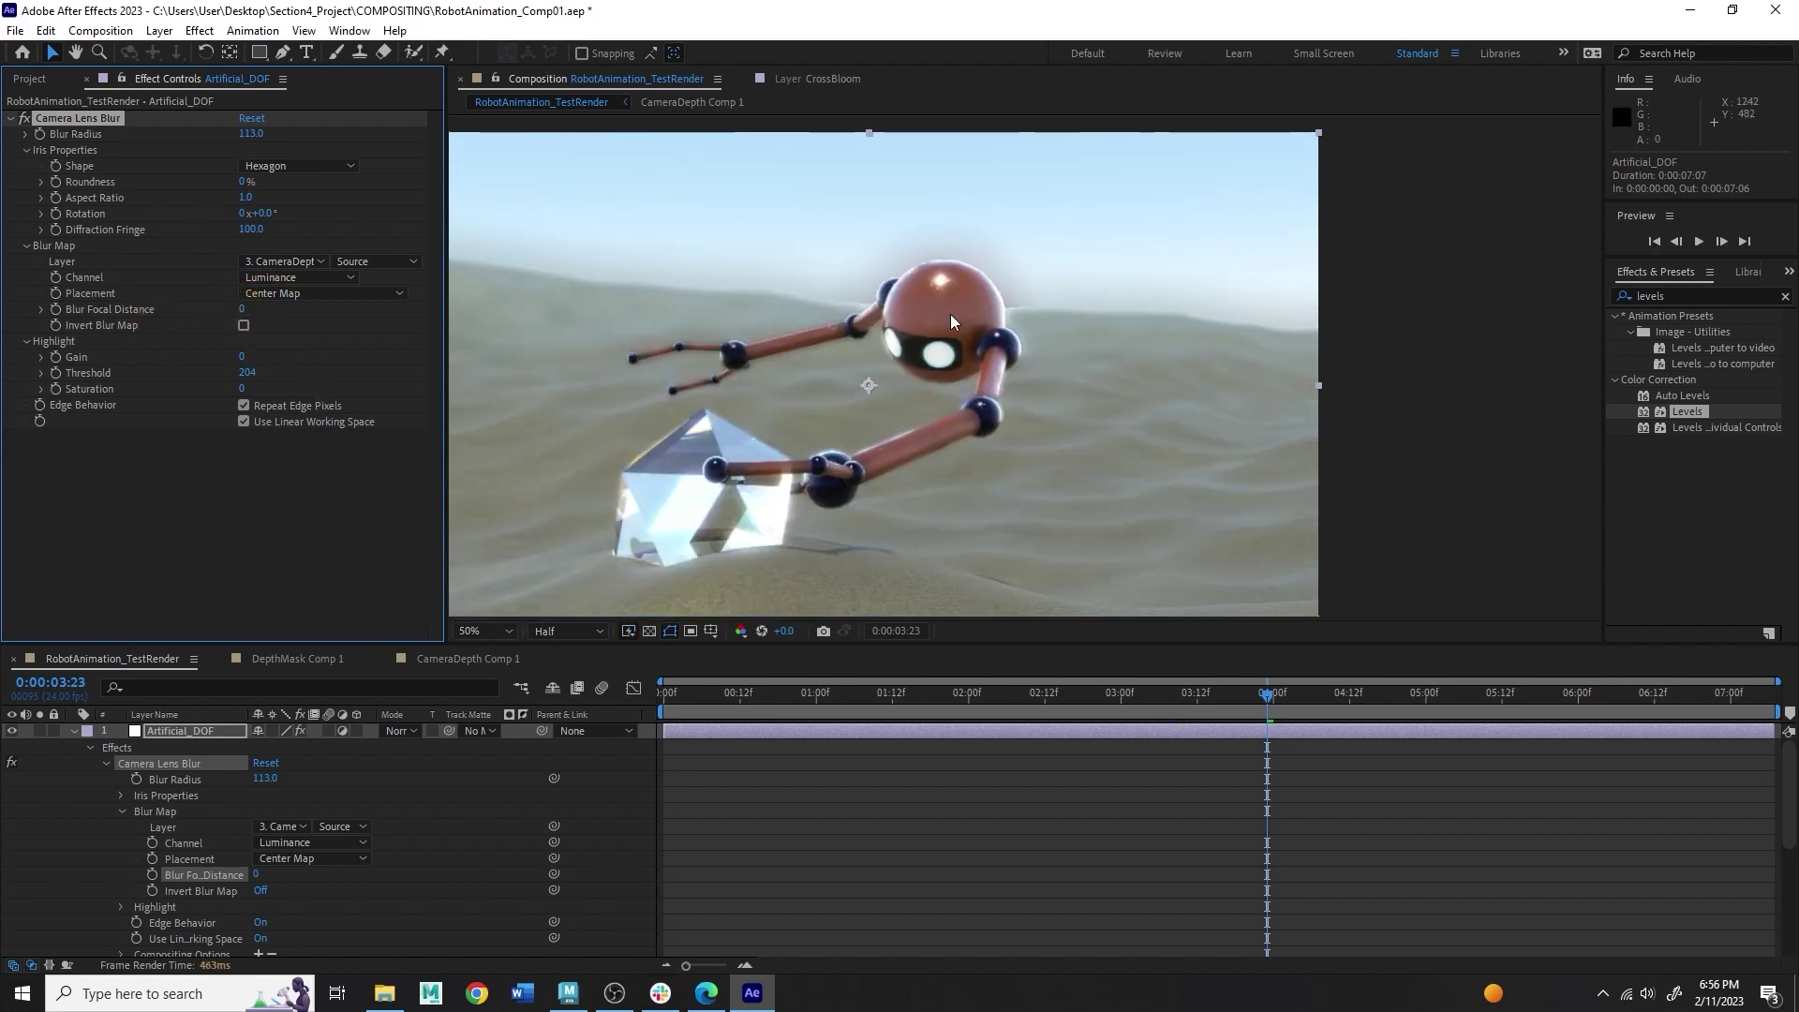
Step: In CameraDepth Comp 1, set EXtractoR White Point to 100, then return to RobotAnimation_TestRender
left_click(432, 654)
left_click(632, 563)
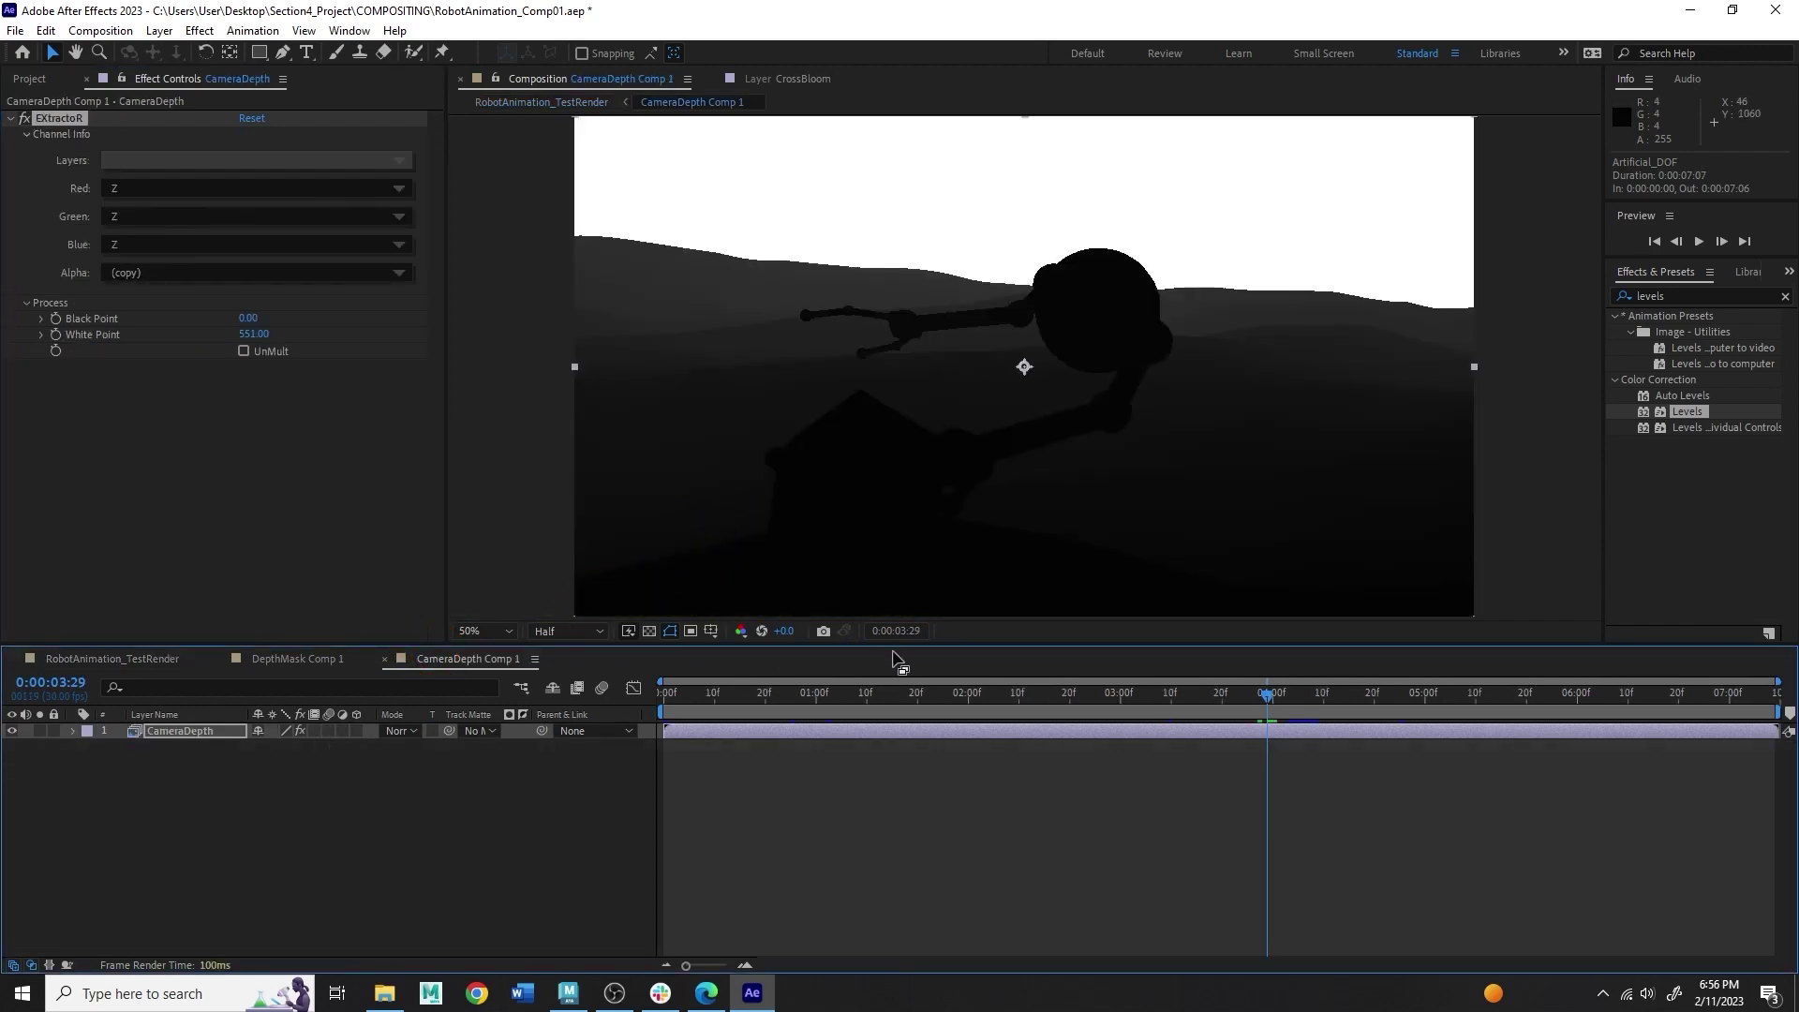
mouse_move(242, 337)
left_mouse_down()
mouse_move(202, 336)
mouse_move(236, 327)
left_mouse_up()
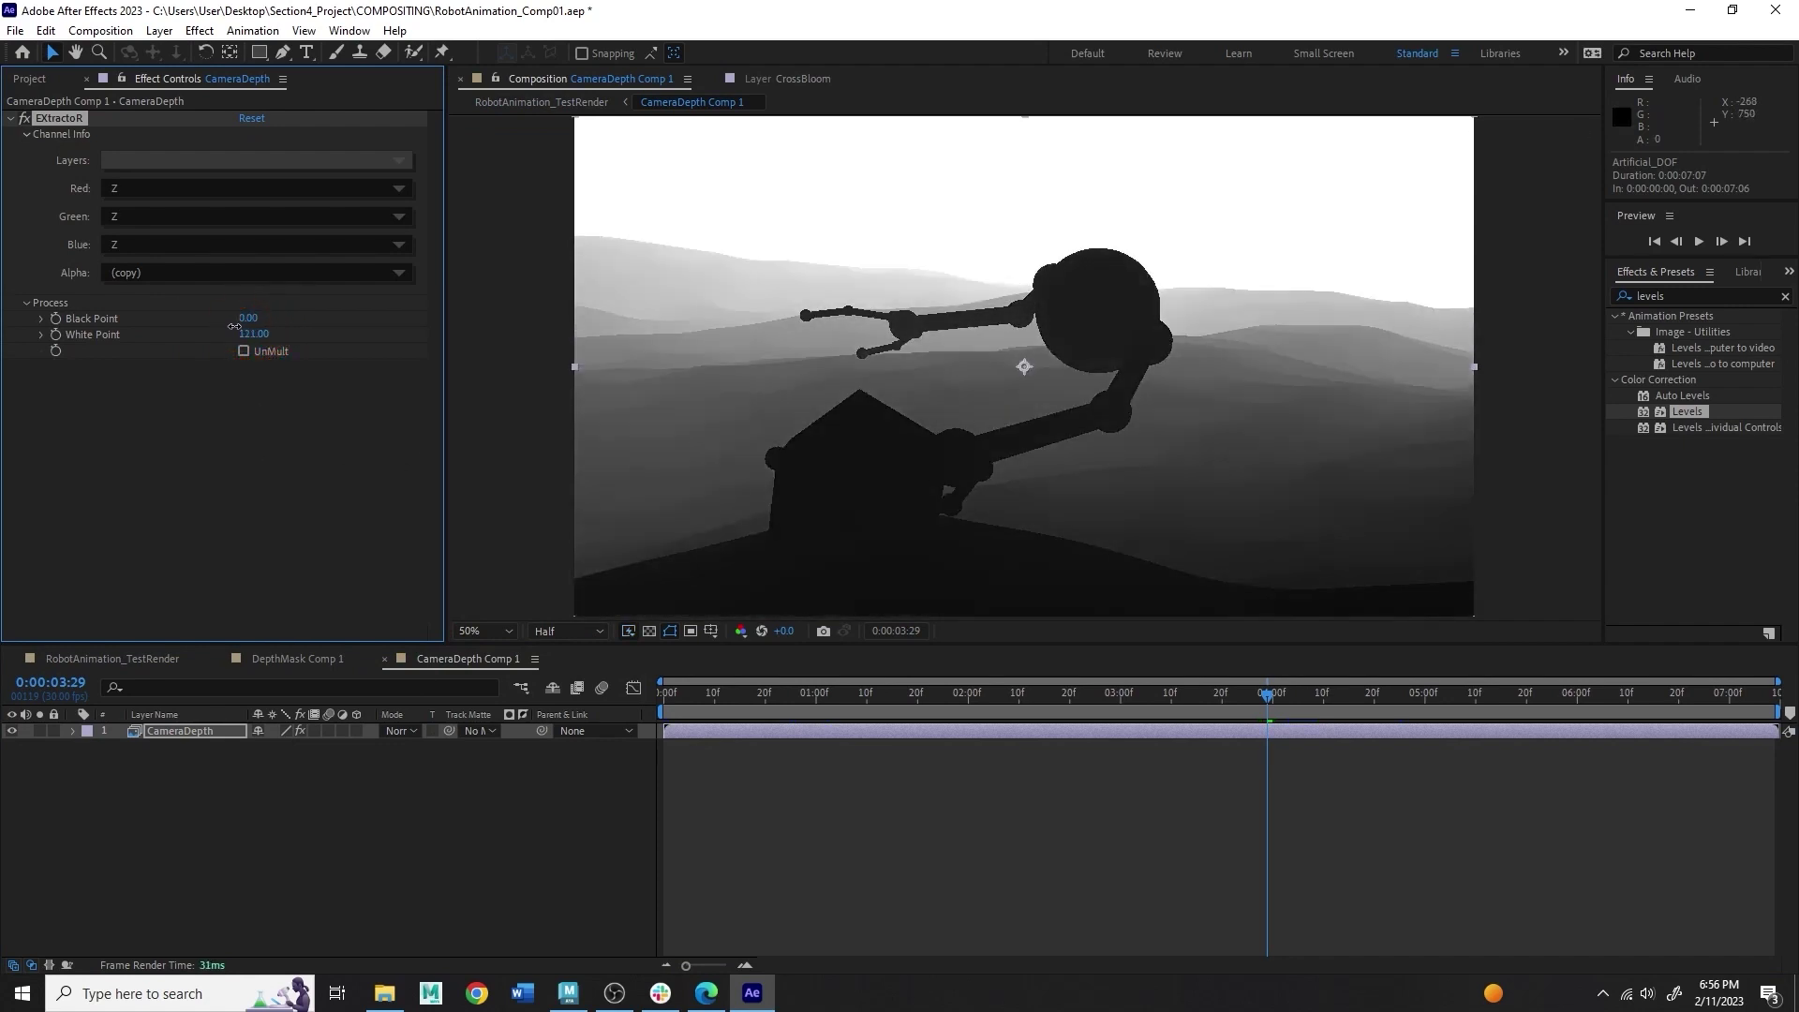
left_click_drag(236, 327, 251, 350)
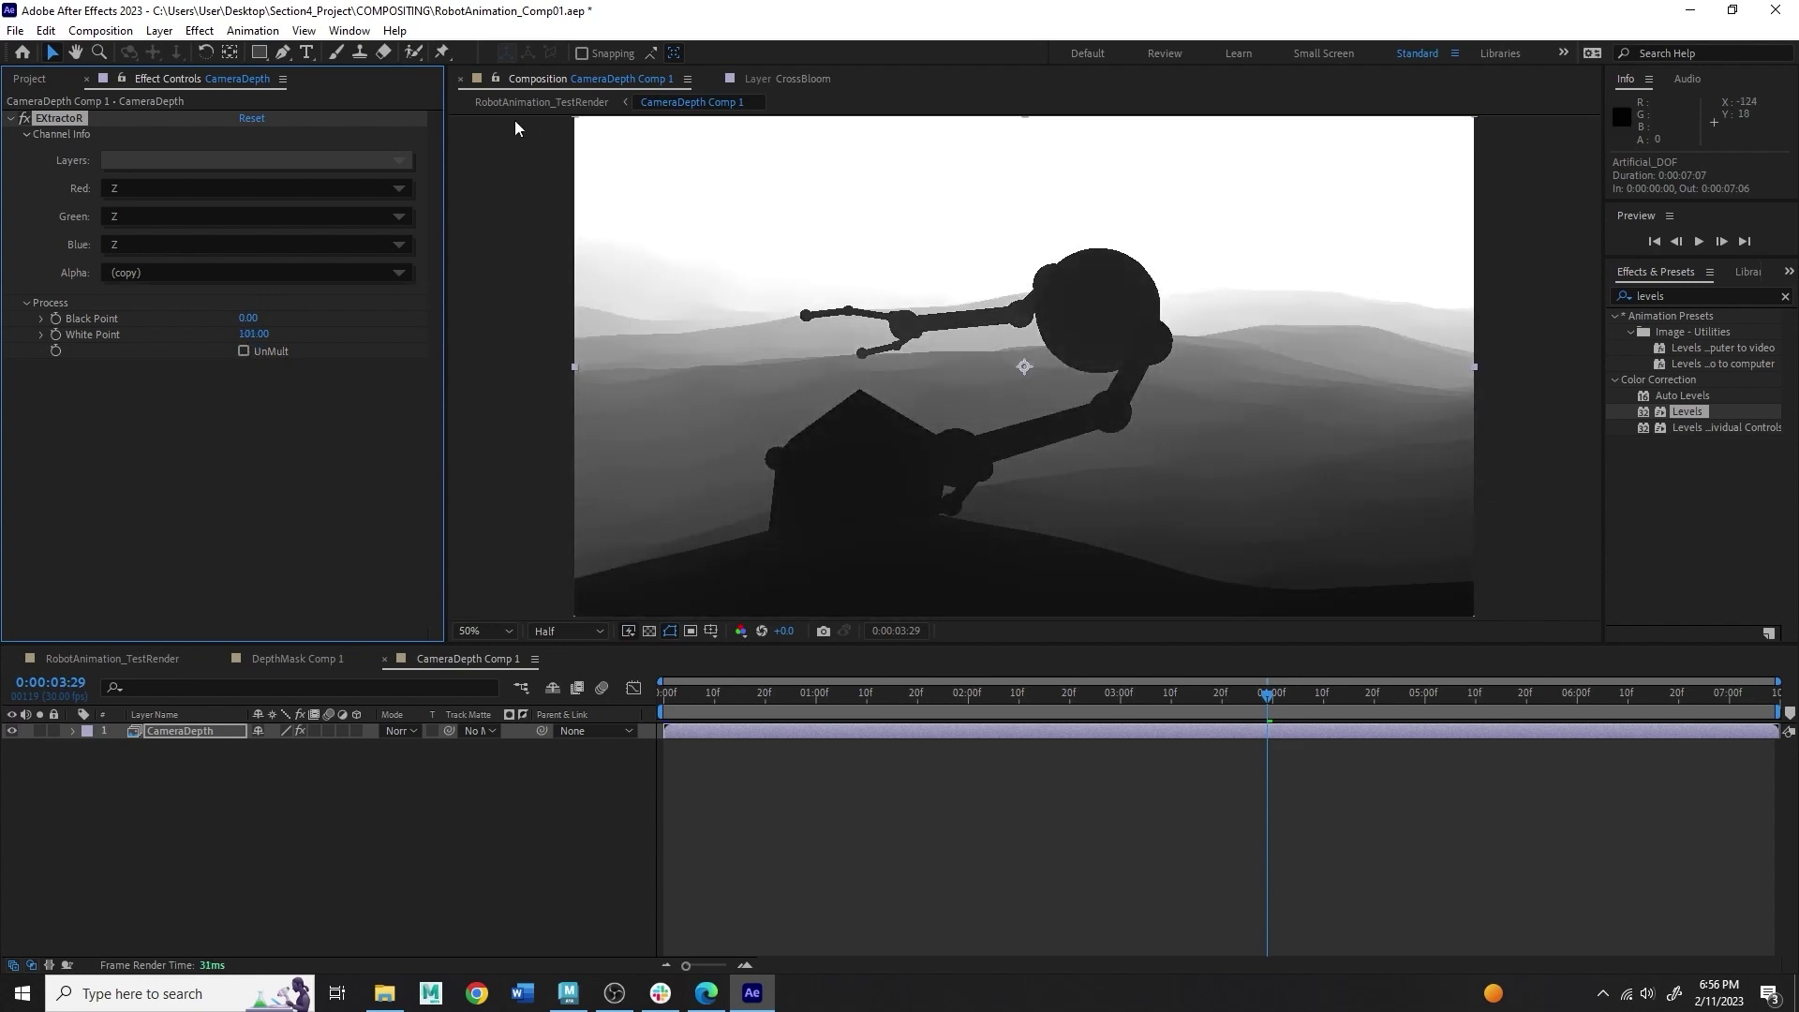
left_click(140, 656)
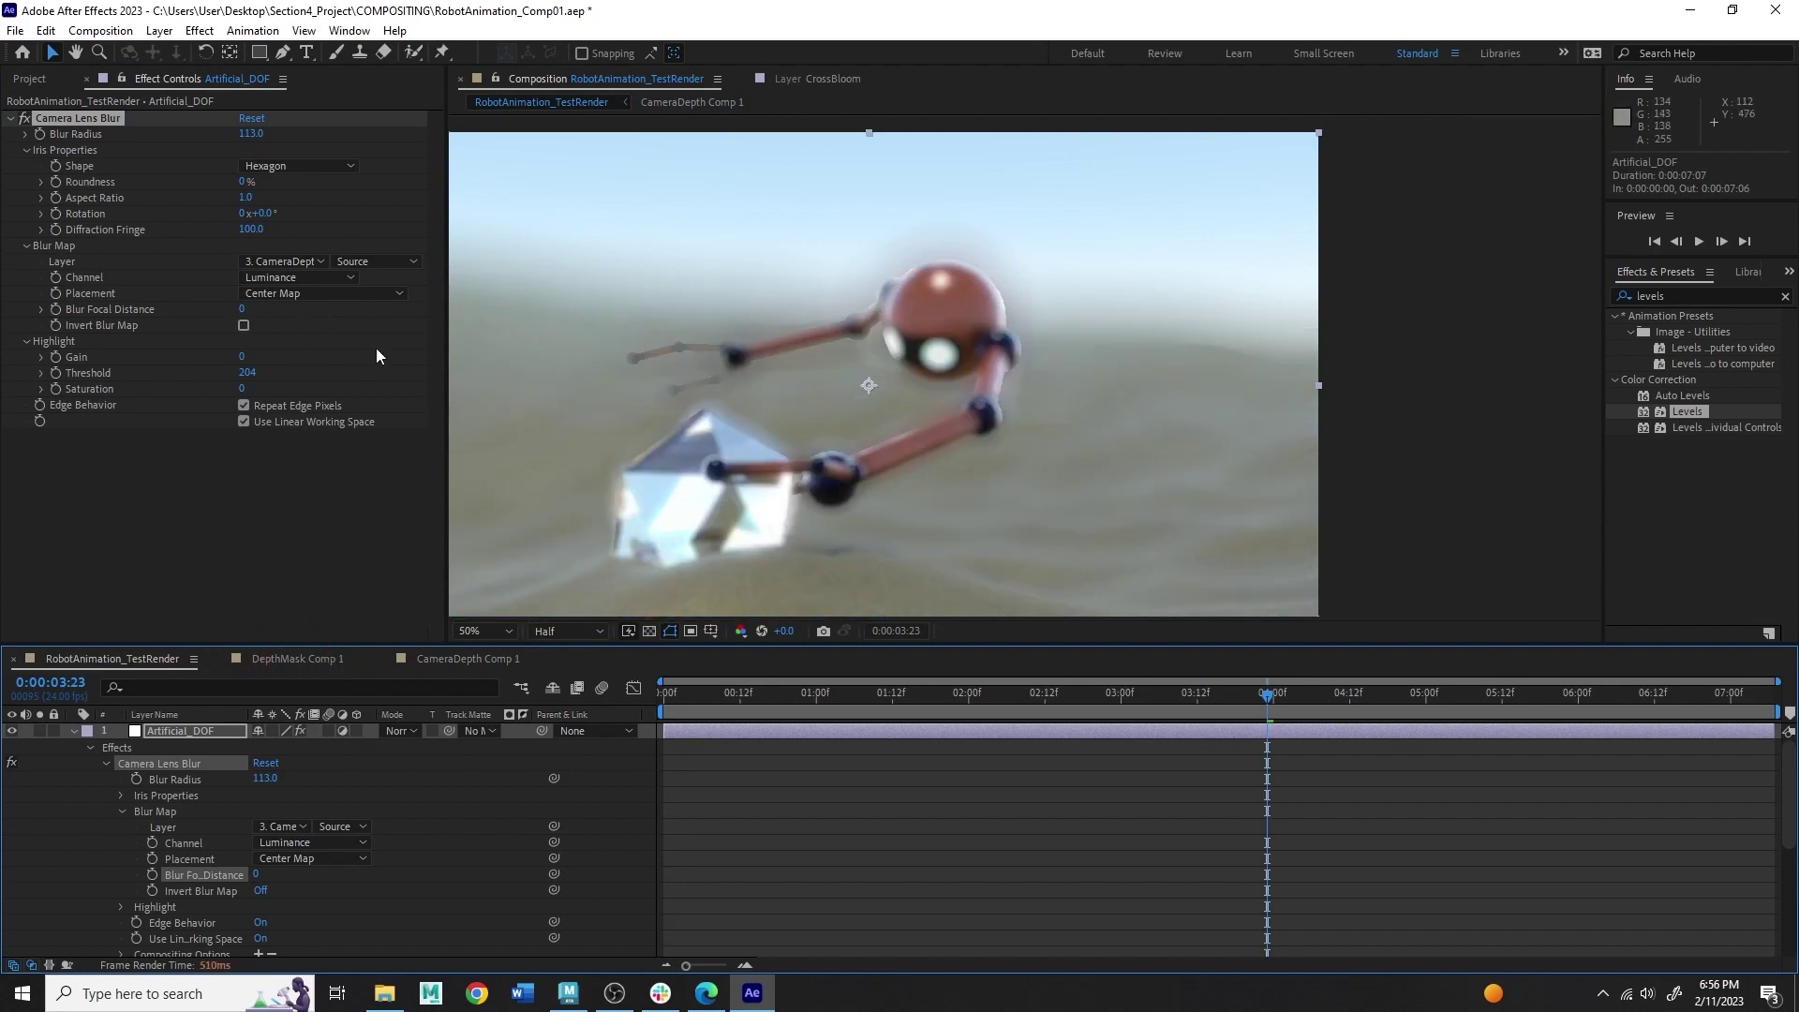
left_click_drag(243, 309, 262, 315)
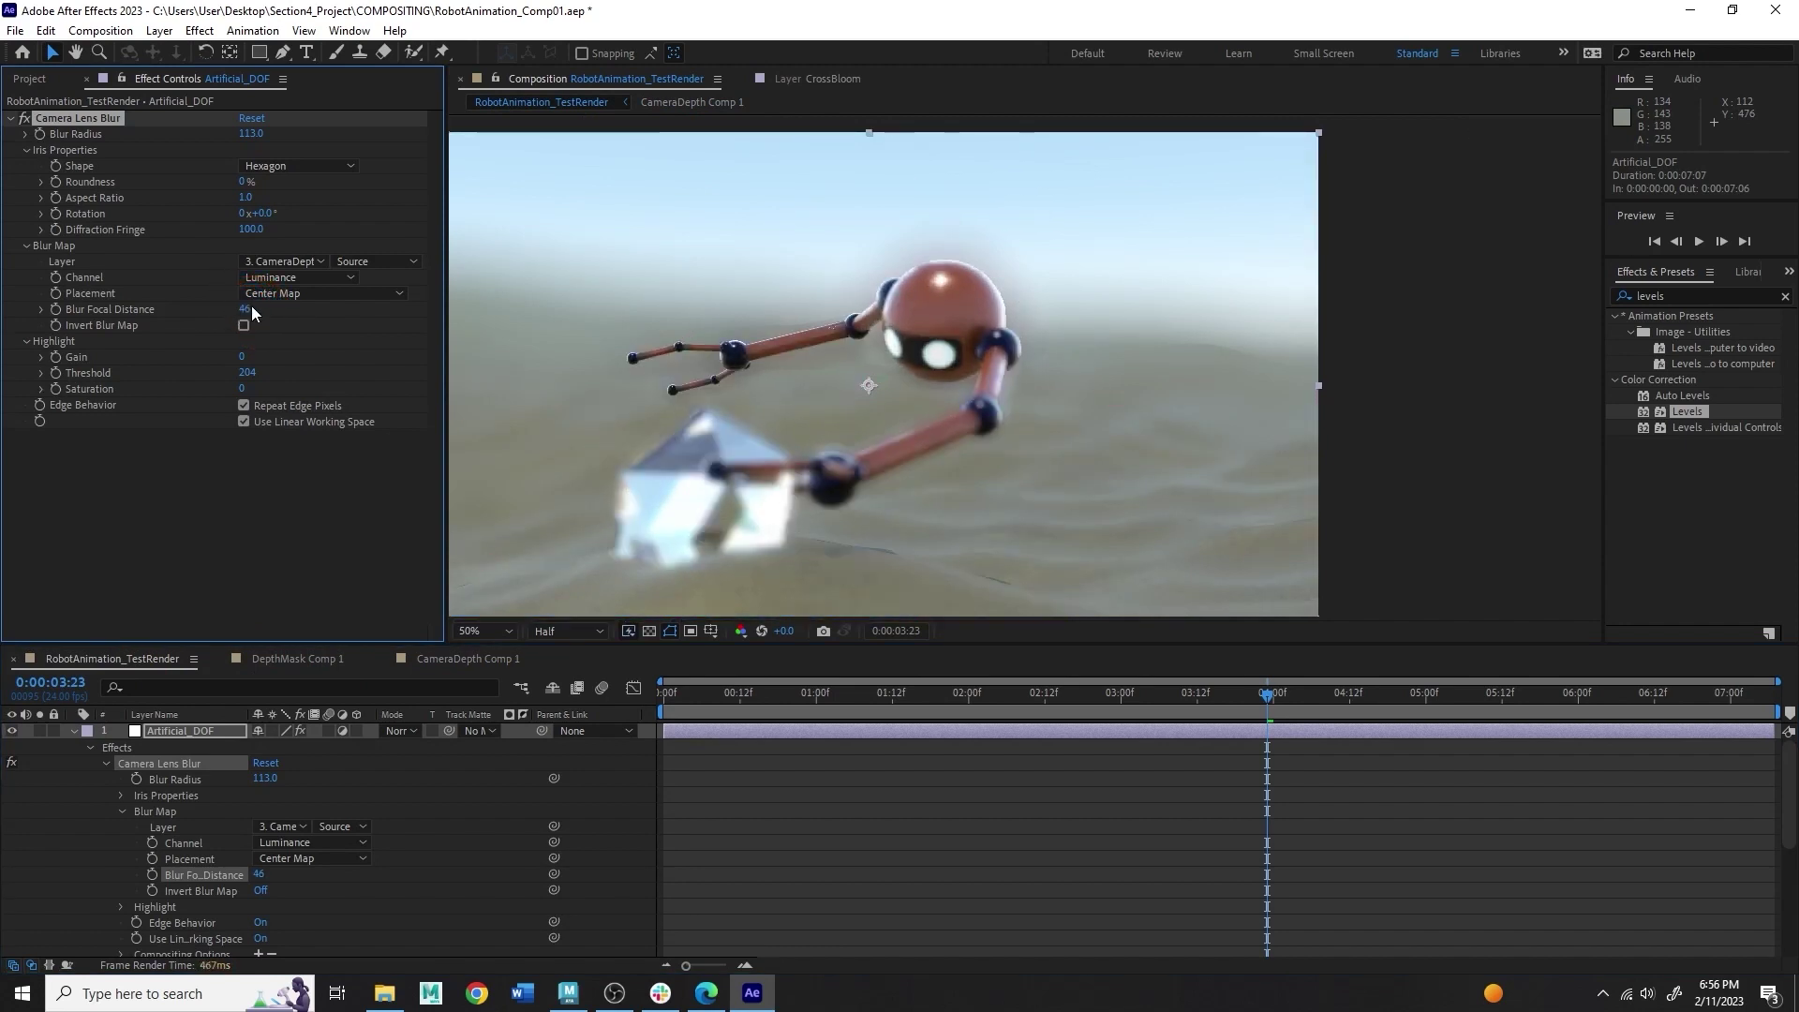
left_click_drag(251, 304, 240, 312)
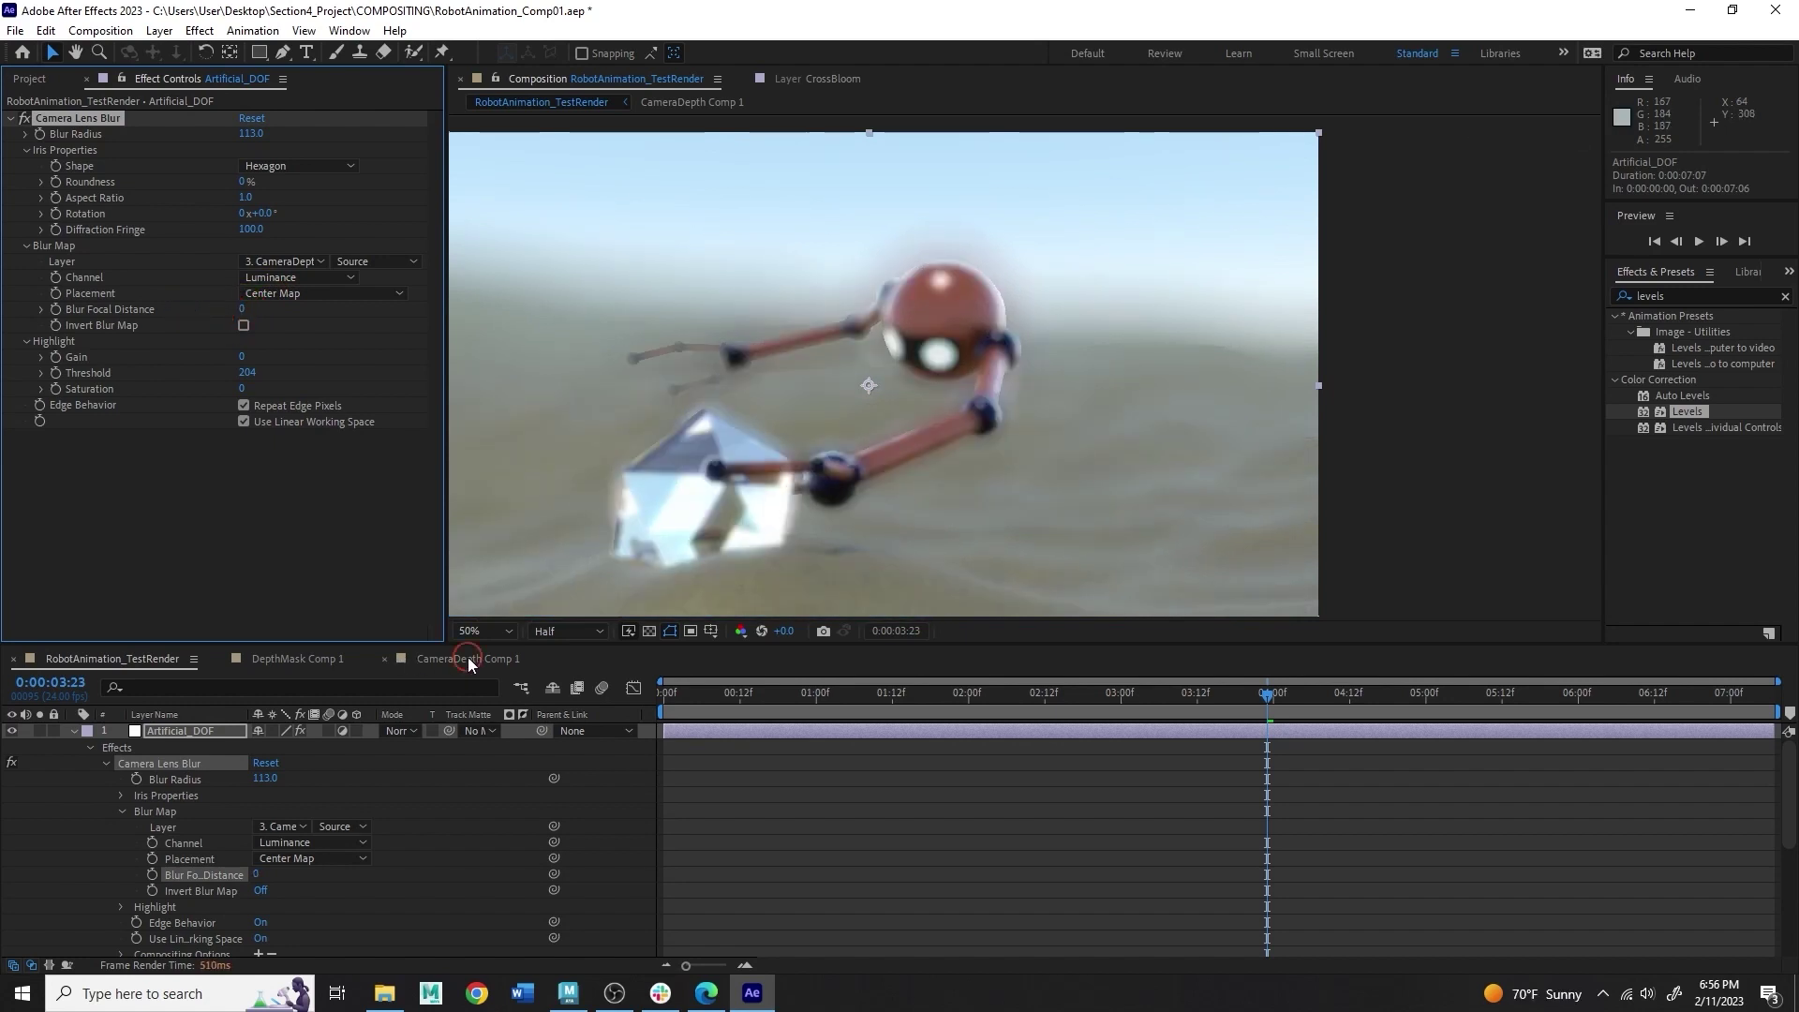
left_click(469, 660)
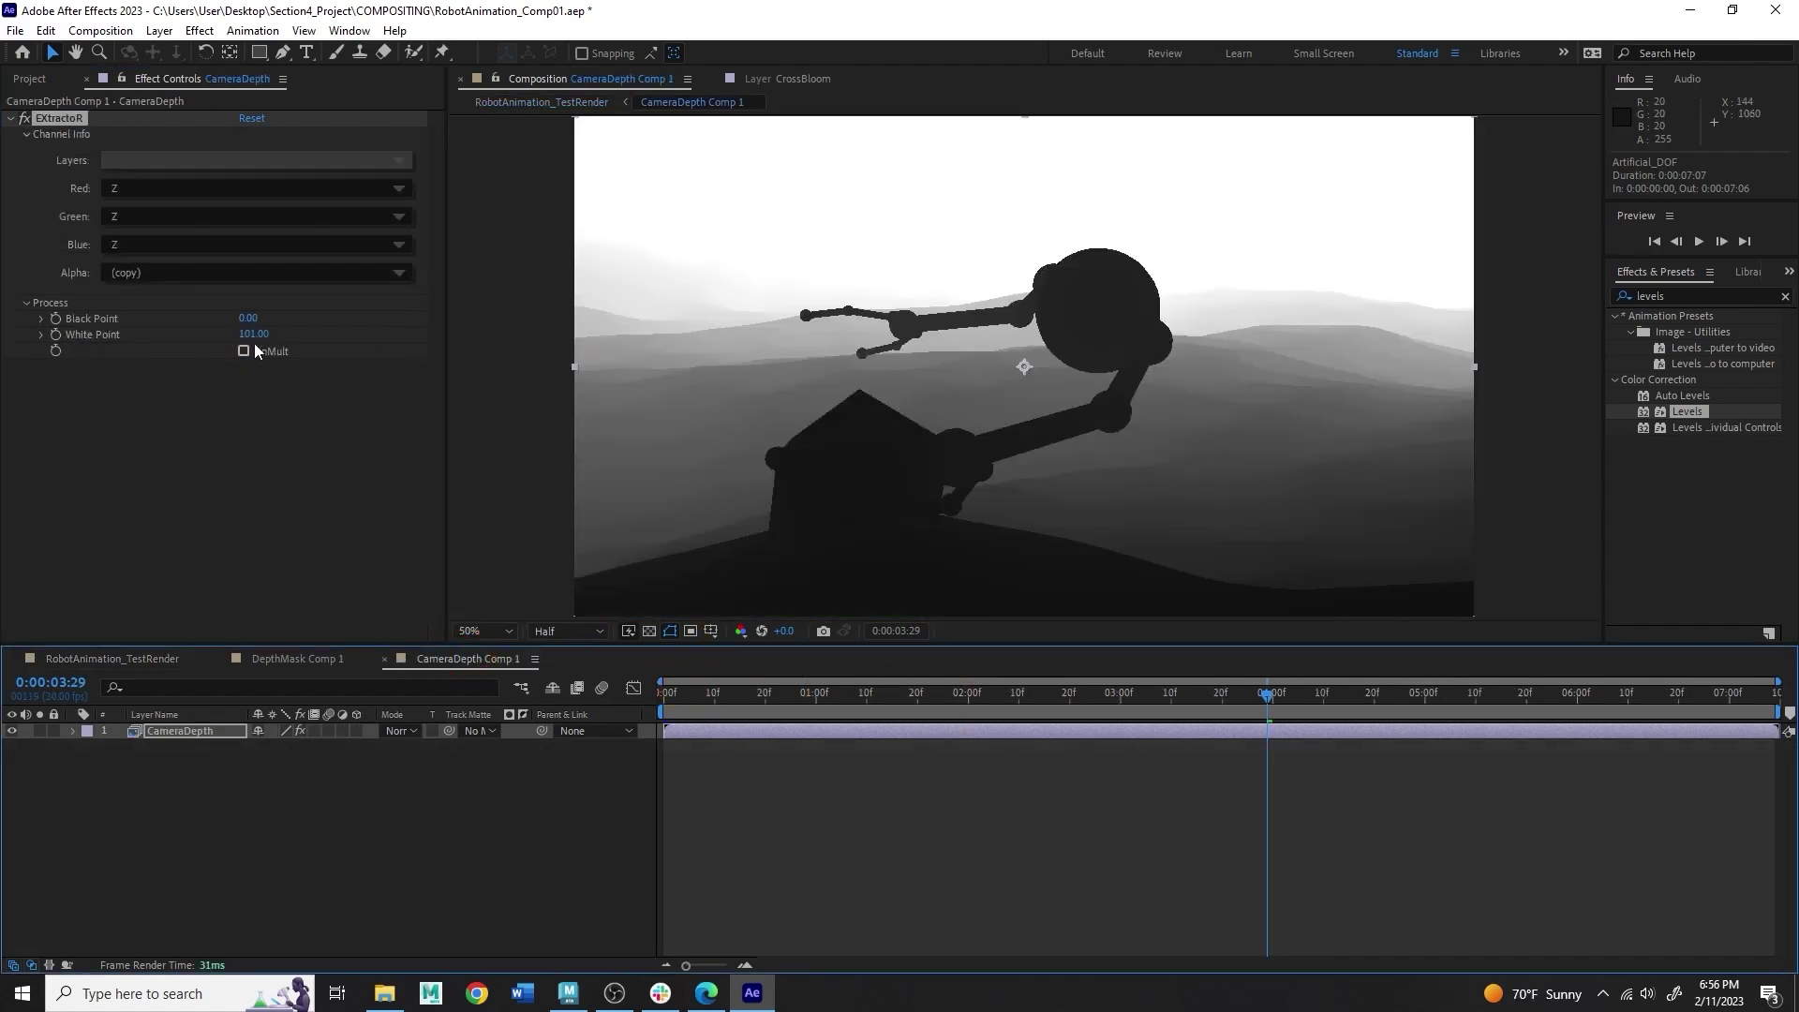
Step: At frame 3:00, raise the CameraDepth Comp 1 White Point to 321, then return to RobotAnimation_TestRender
left_click_drag(253, 340, 281, 348)
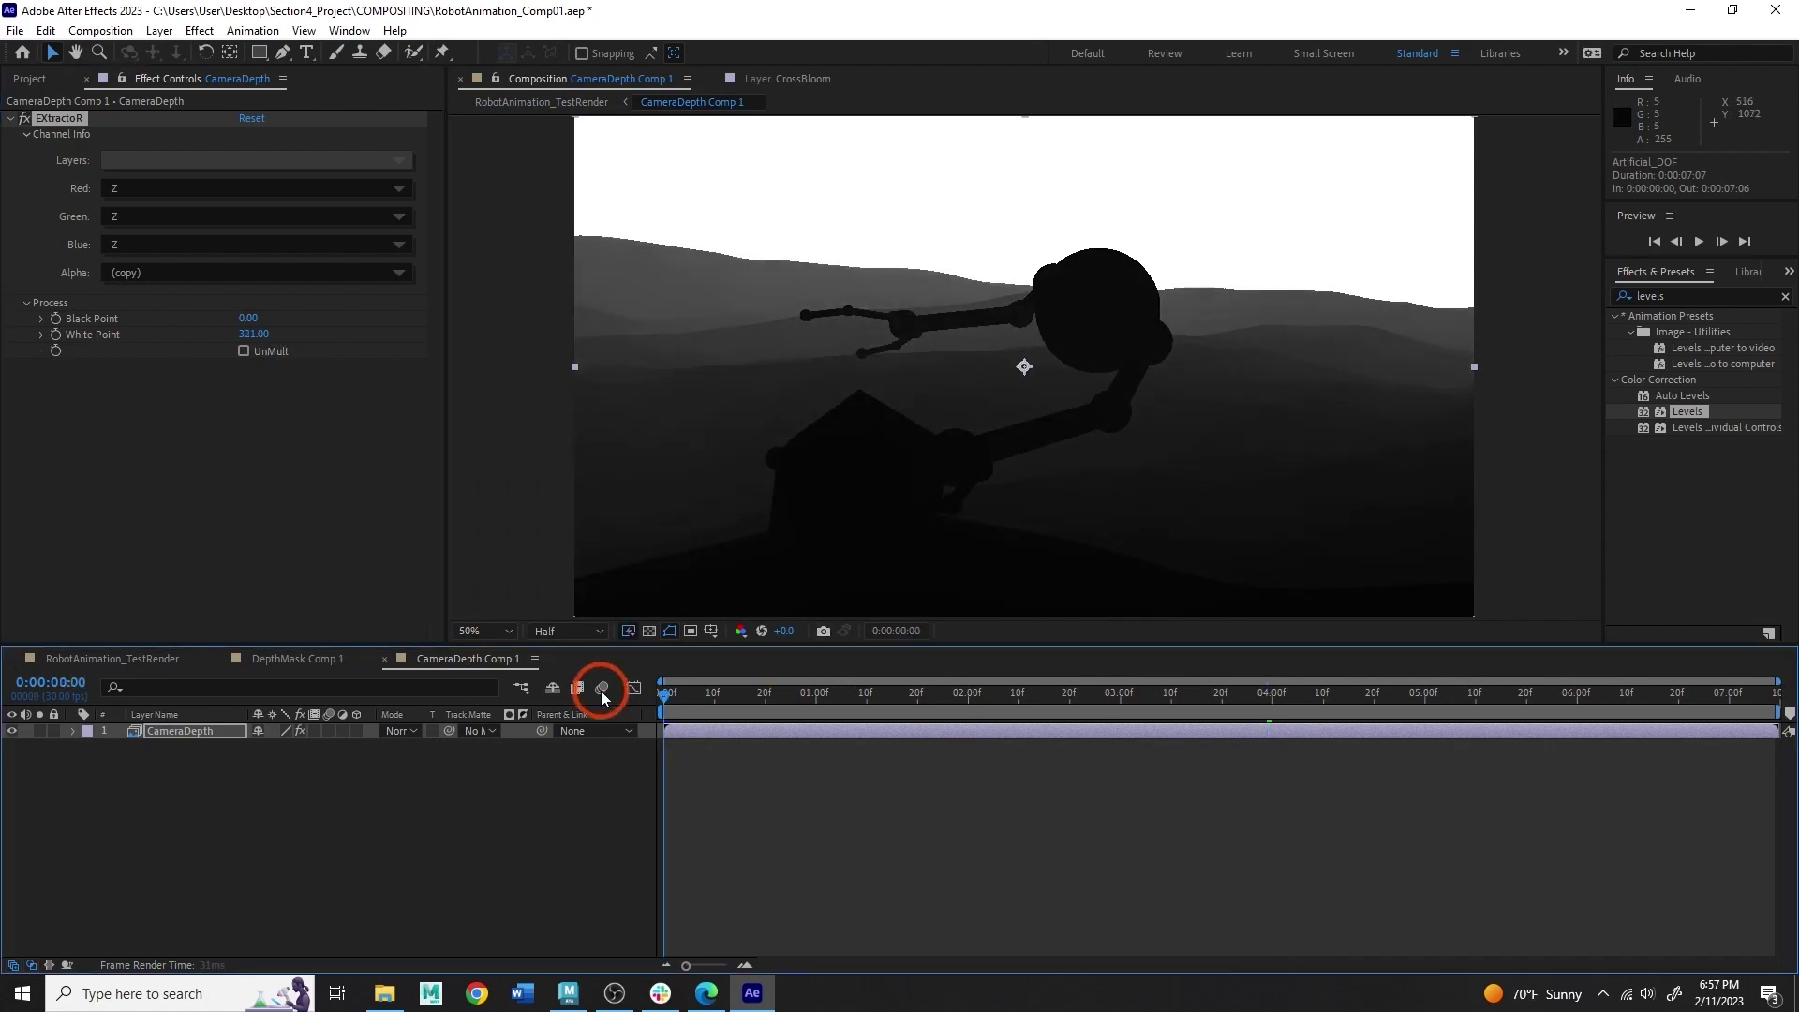
left_click_drag(783, 691, 1032, 707)
left_click(1117, 709)
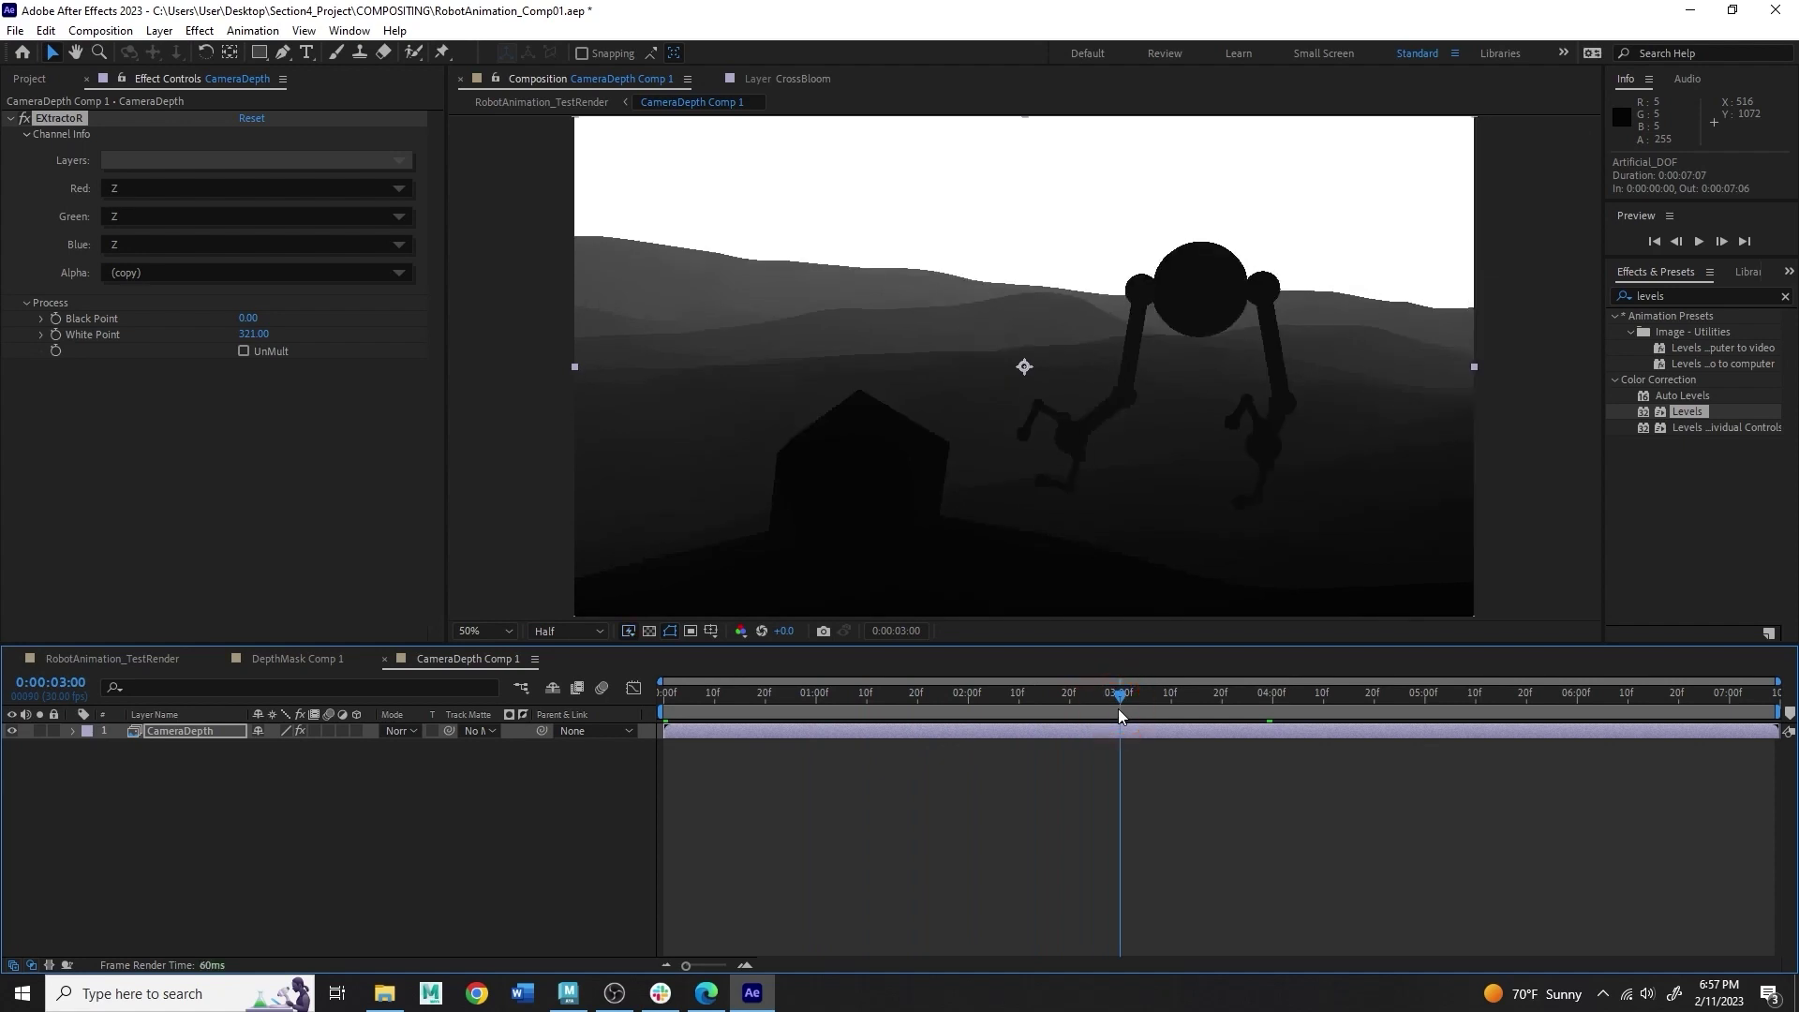
left_click_drag(254, 334, 282, 334)
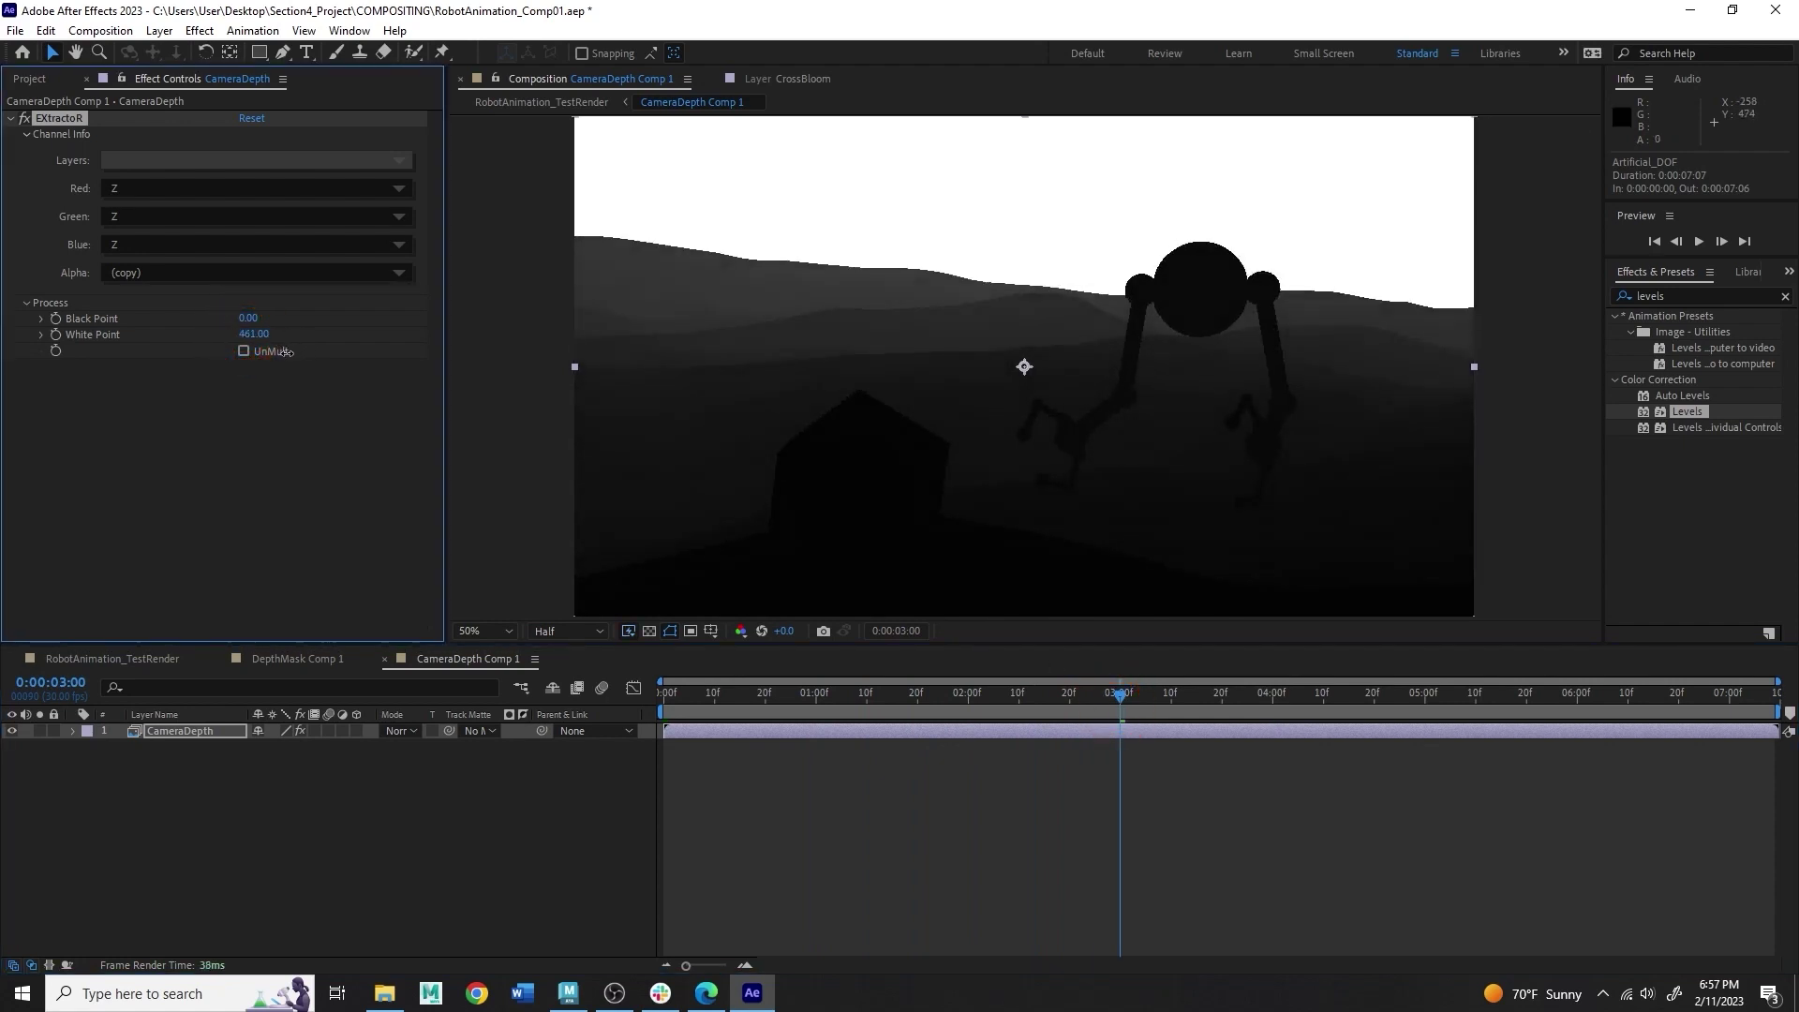
mouse_move(263, 335)
left_mouse_down()
mouse_move(300, 352)
mouse_move(303, 383)
left_mouse_up()
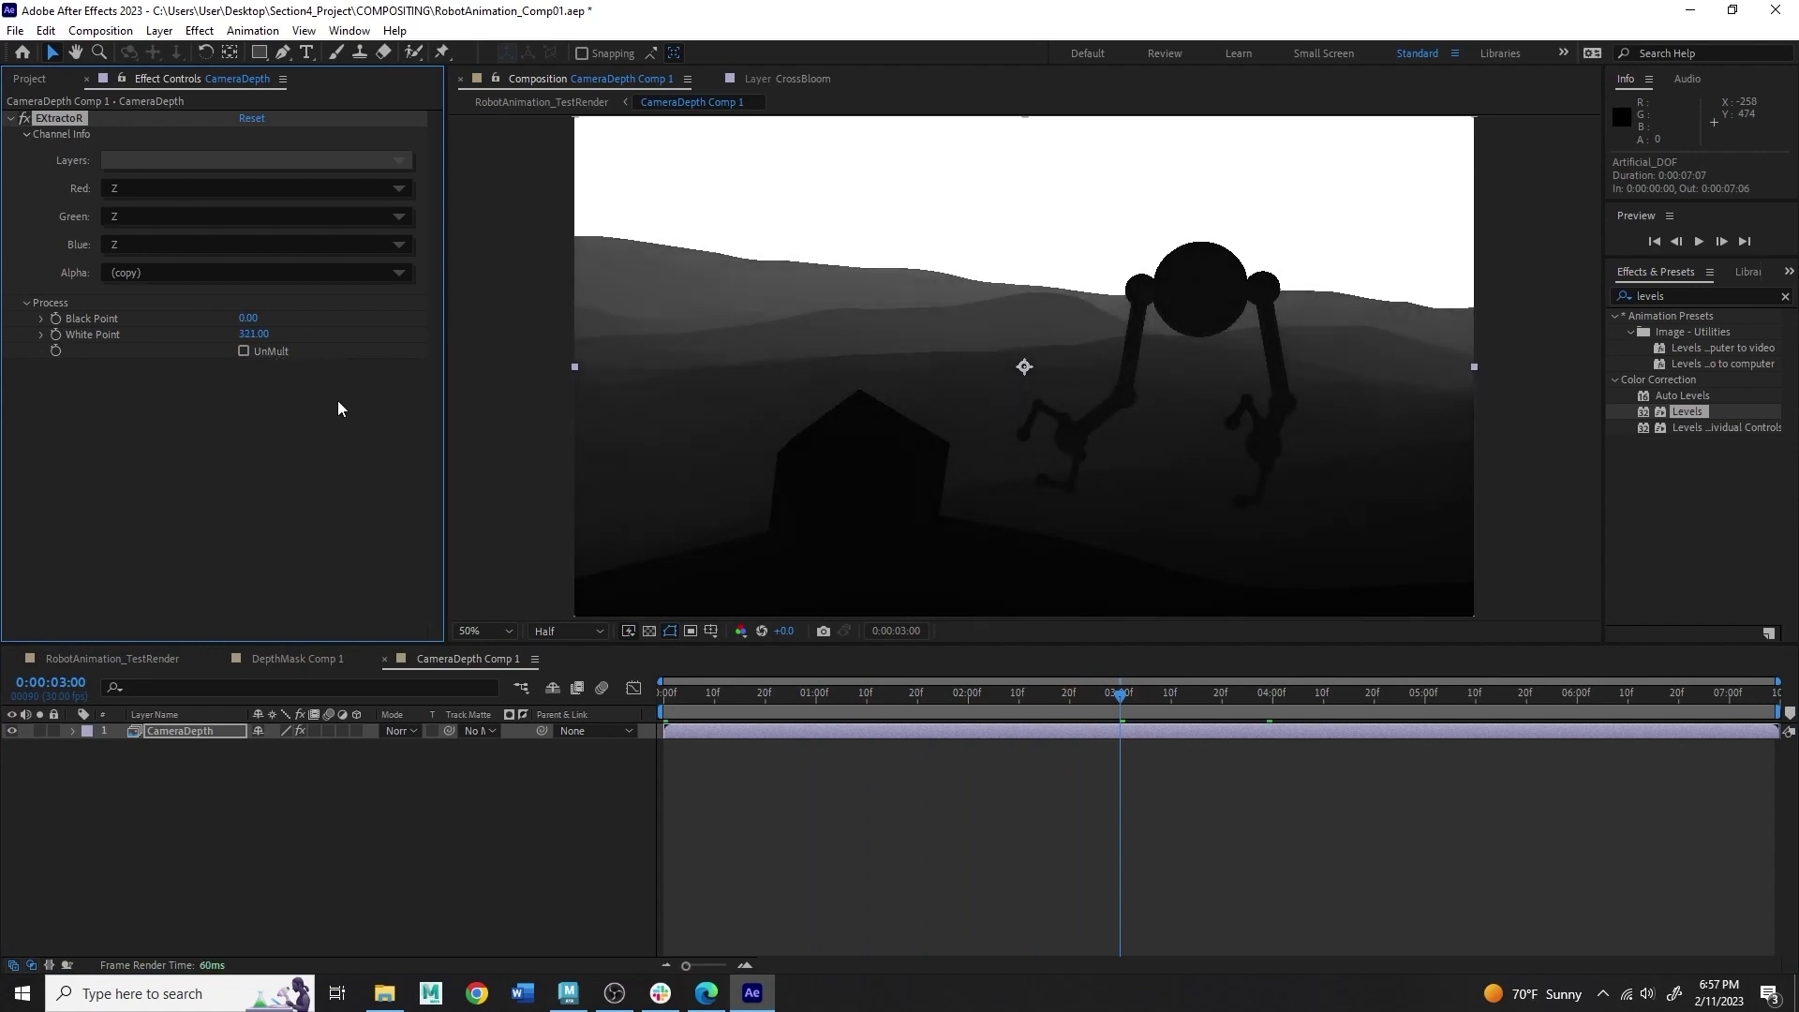
mouse_move(297, 659)
left_click(281, 658)
Step: Reset Artificial_DOF's Camera Lens Blur to its defaults with radius 5
left_click(180, 659)
left_click(1009, 479)
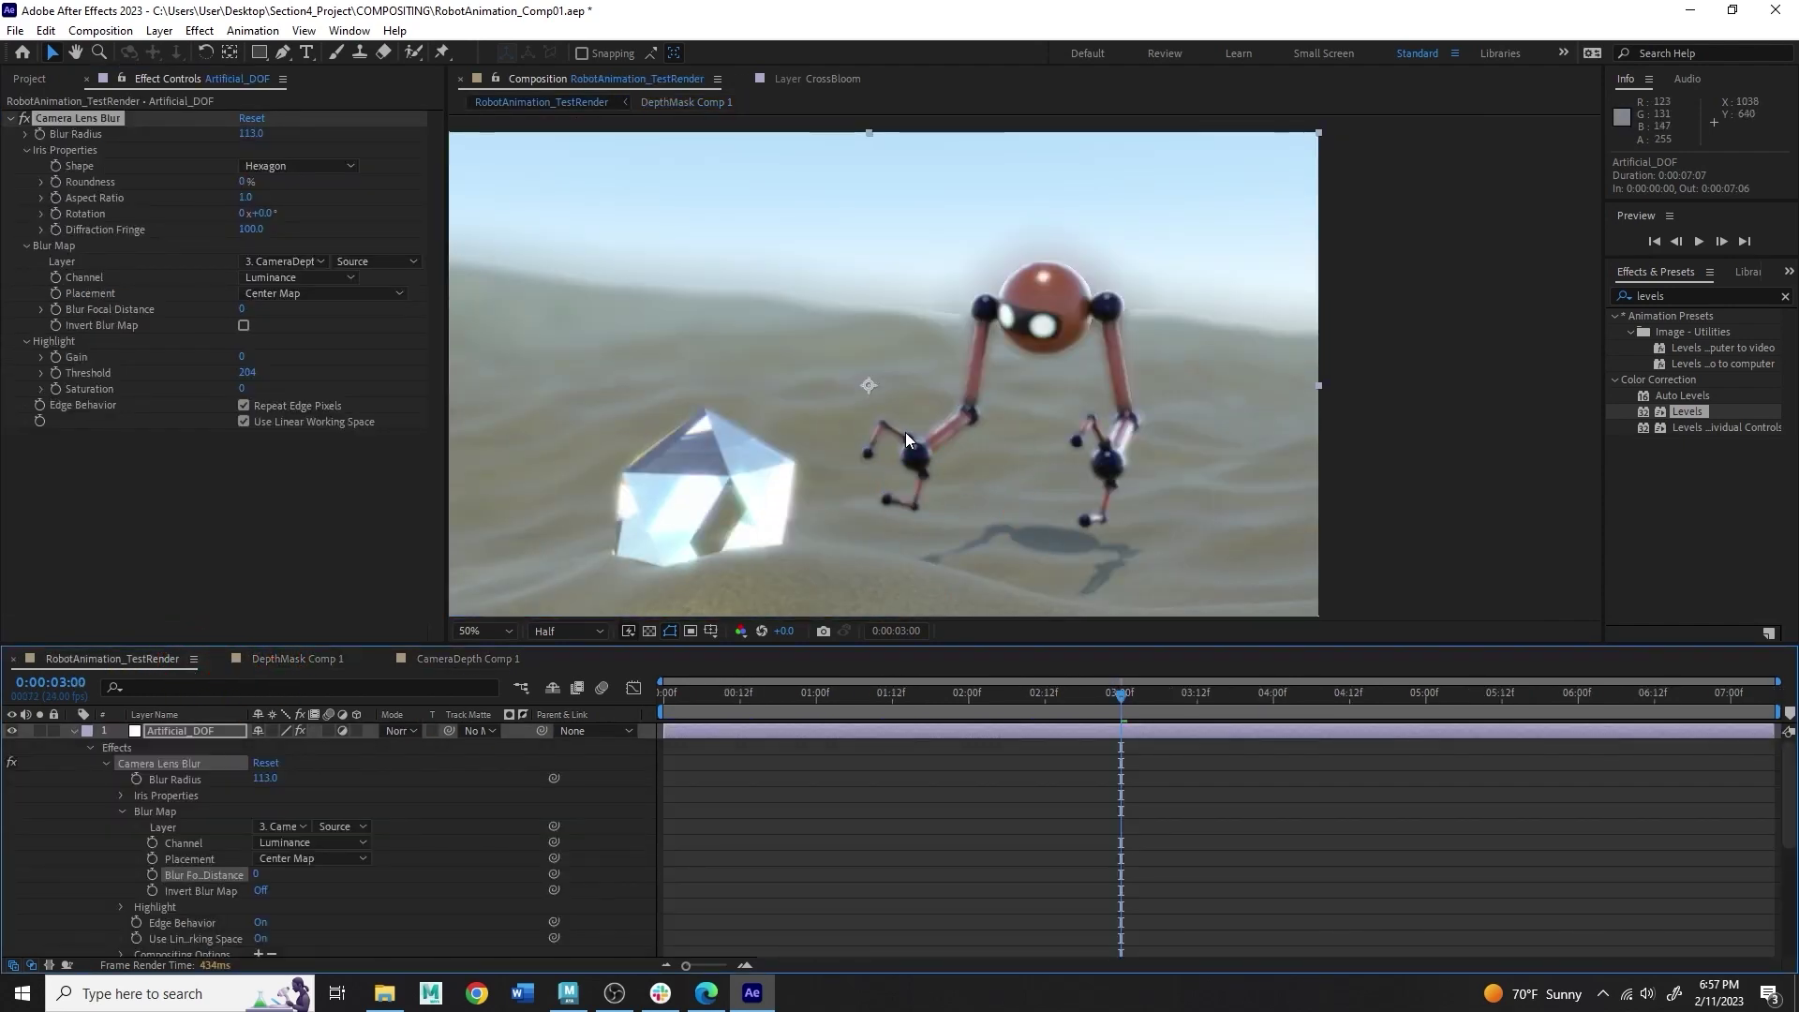
scroll(1088, 288, "up", 2)
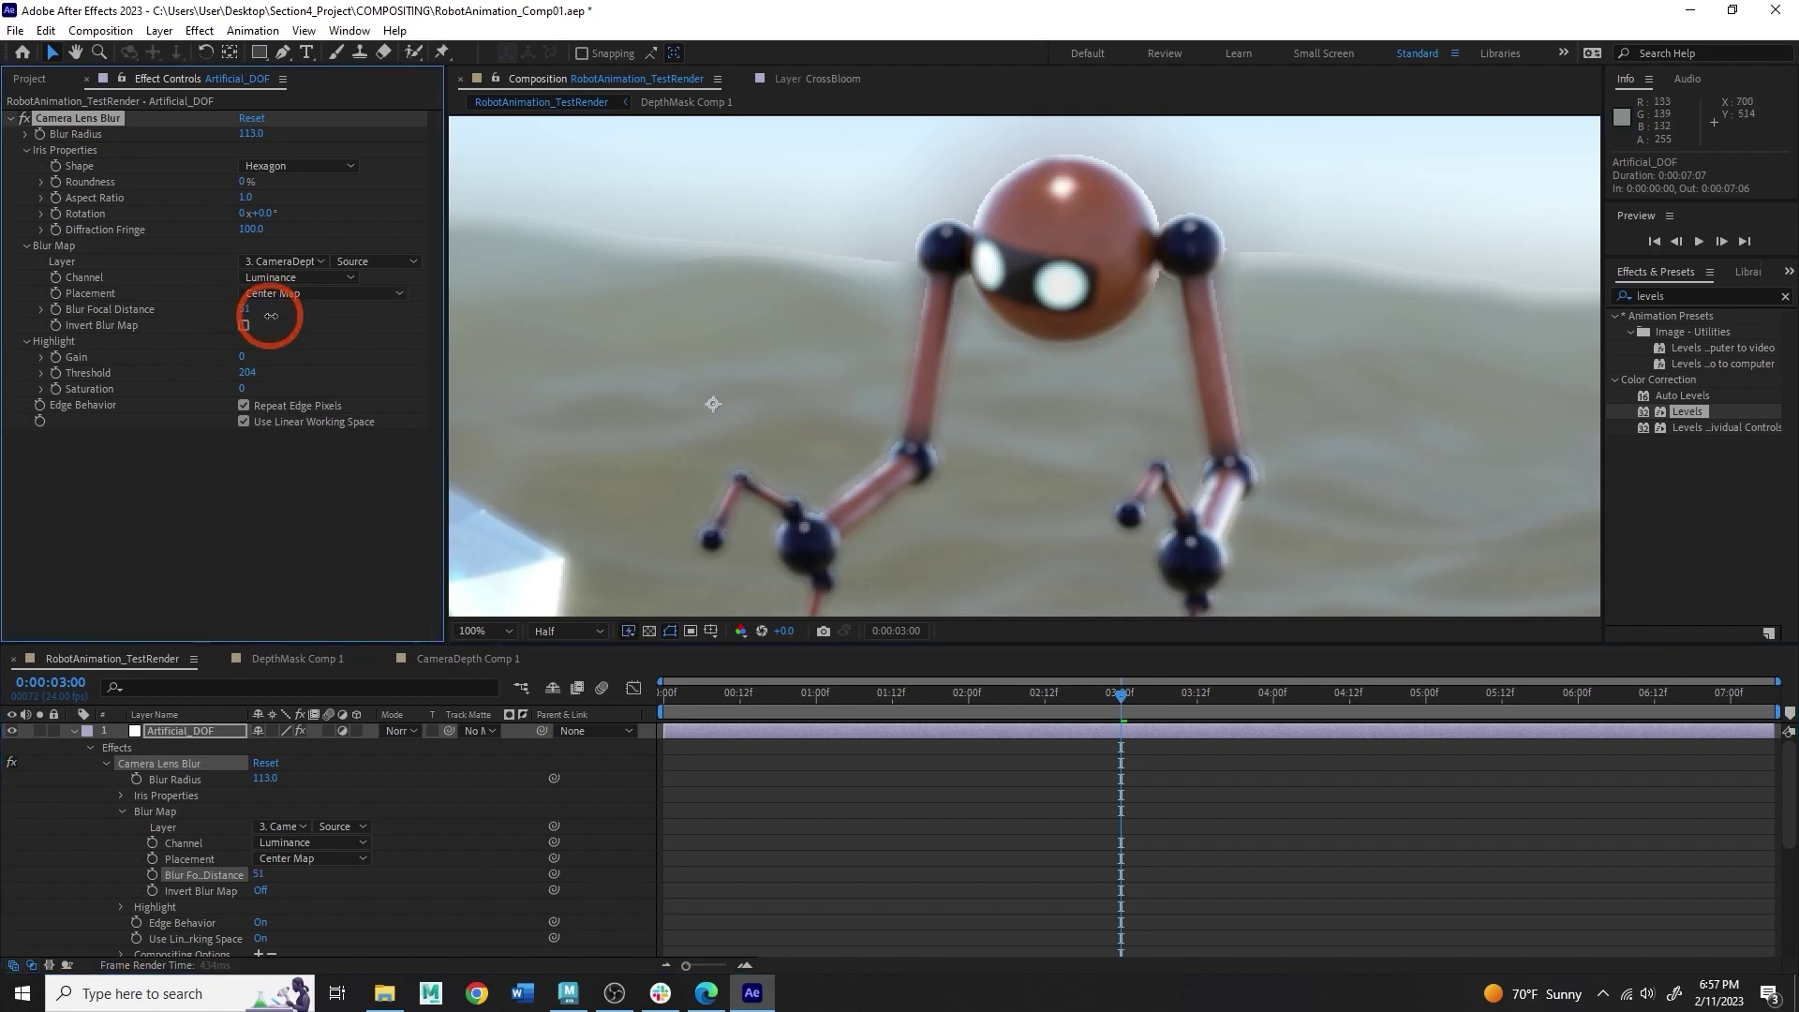
left_click_drag(239, 309, 230, 315)
left_click(248, 121)
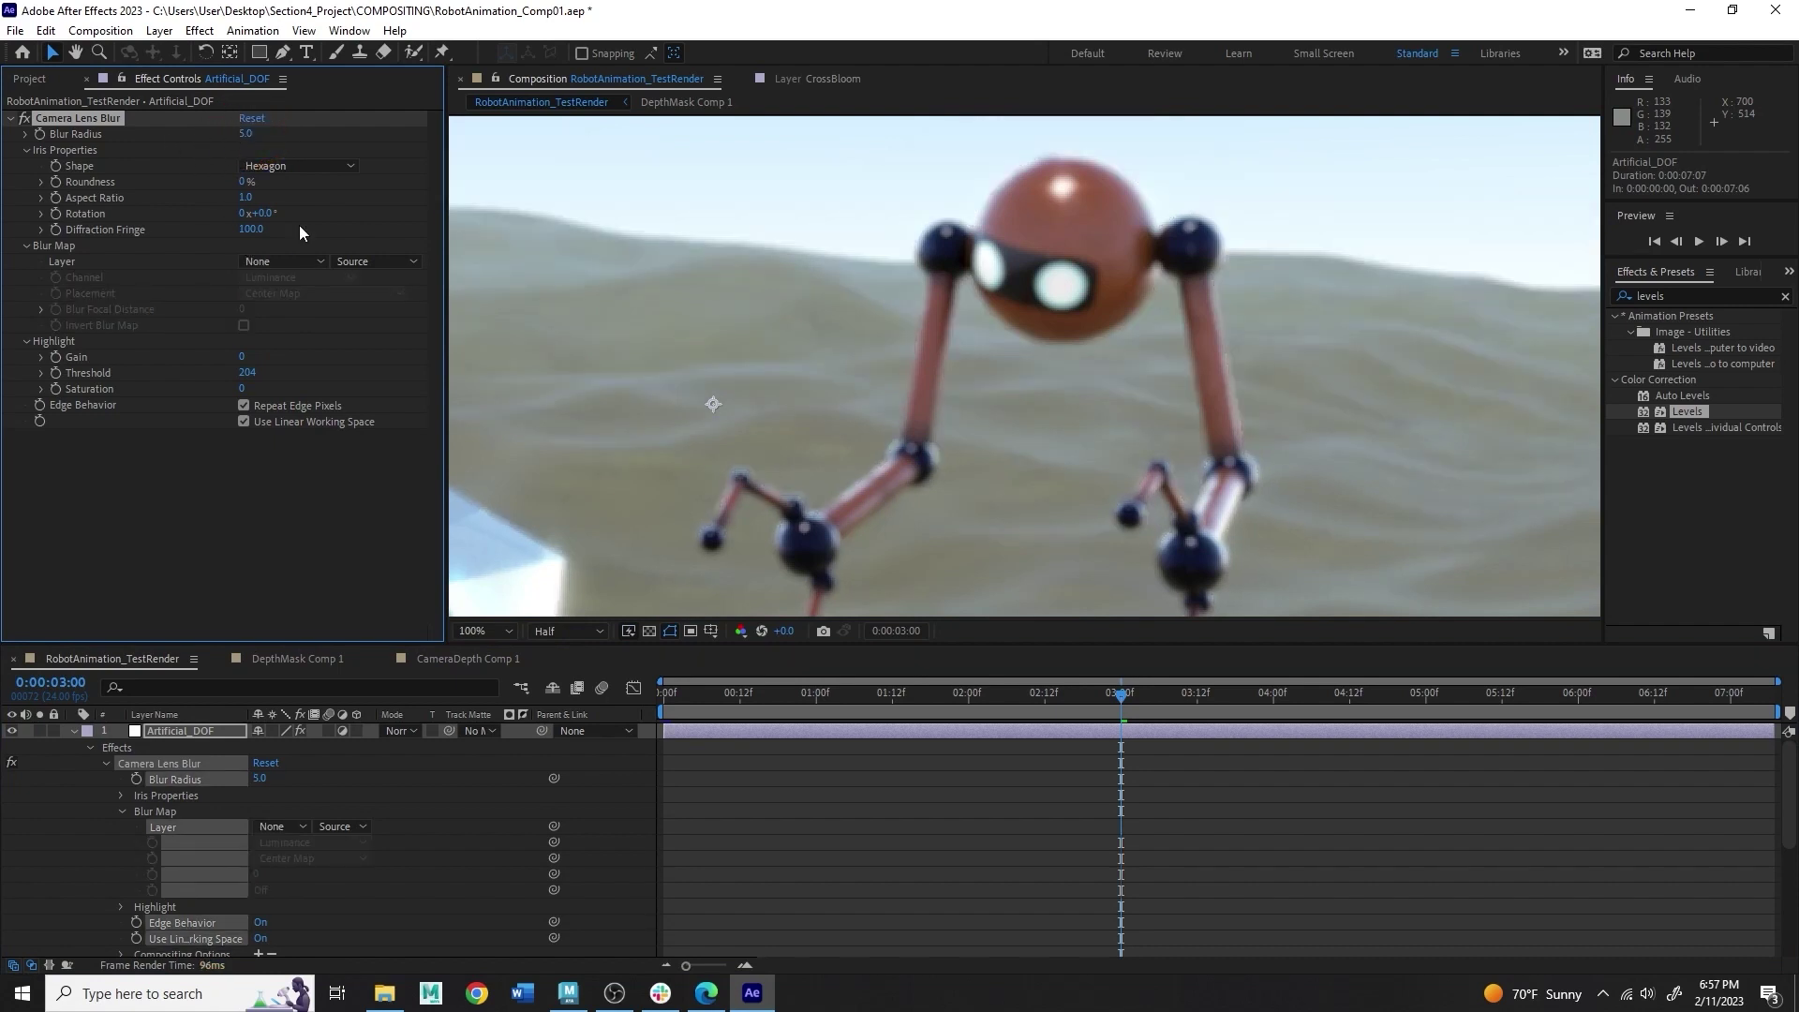
Step: Set the Blur Map Layer to 1. Artificial_DOF, leaving the source options unchanged
left_click(288, 263)
left_click(357, 310)
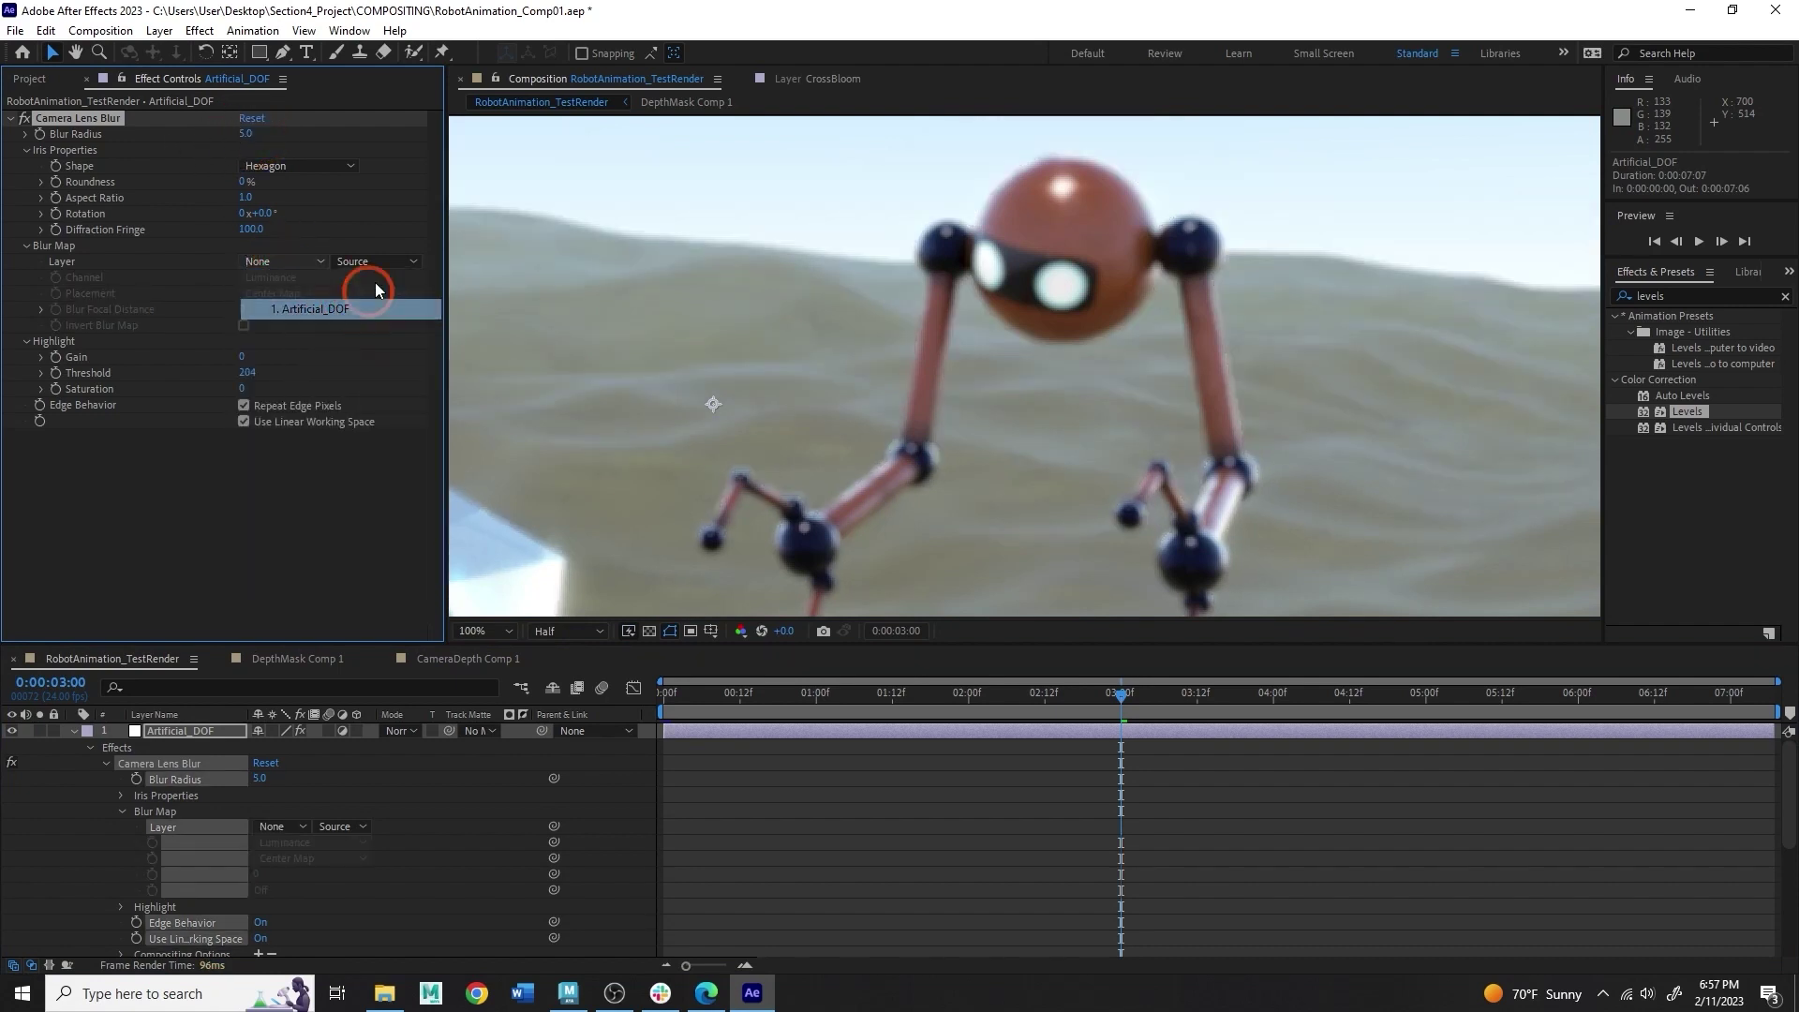
left_click(372, 263)
left_click(395, 231)
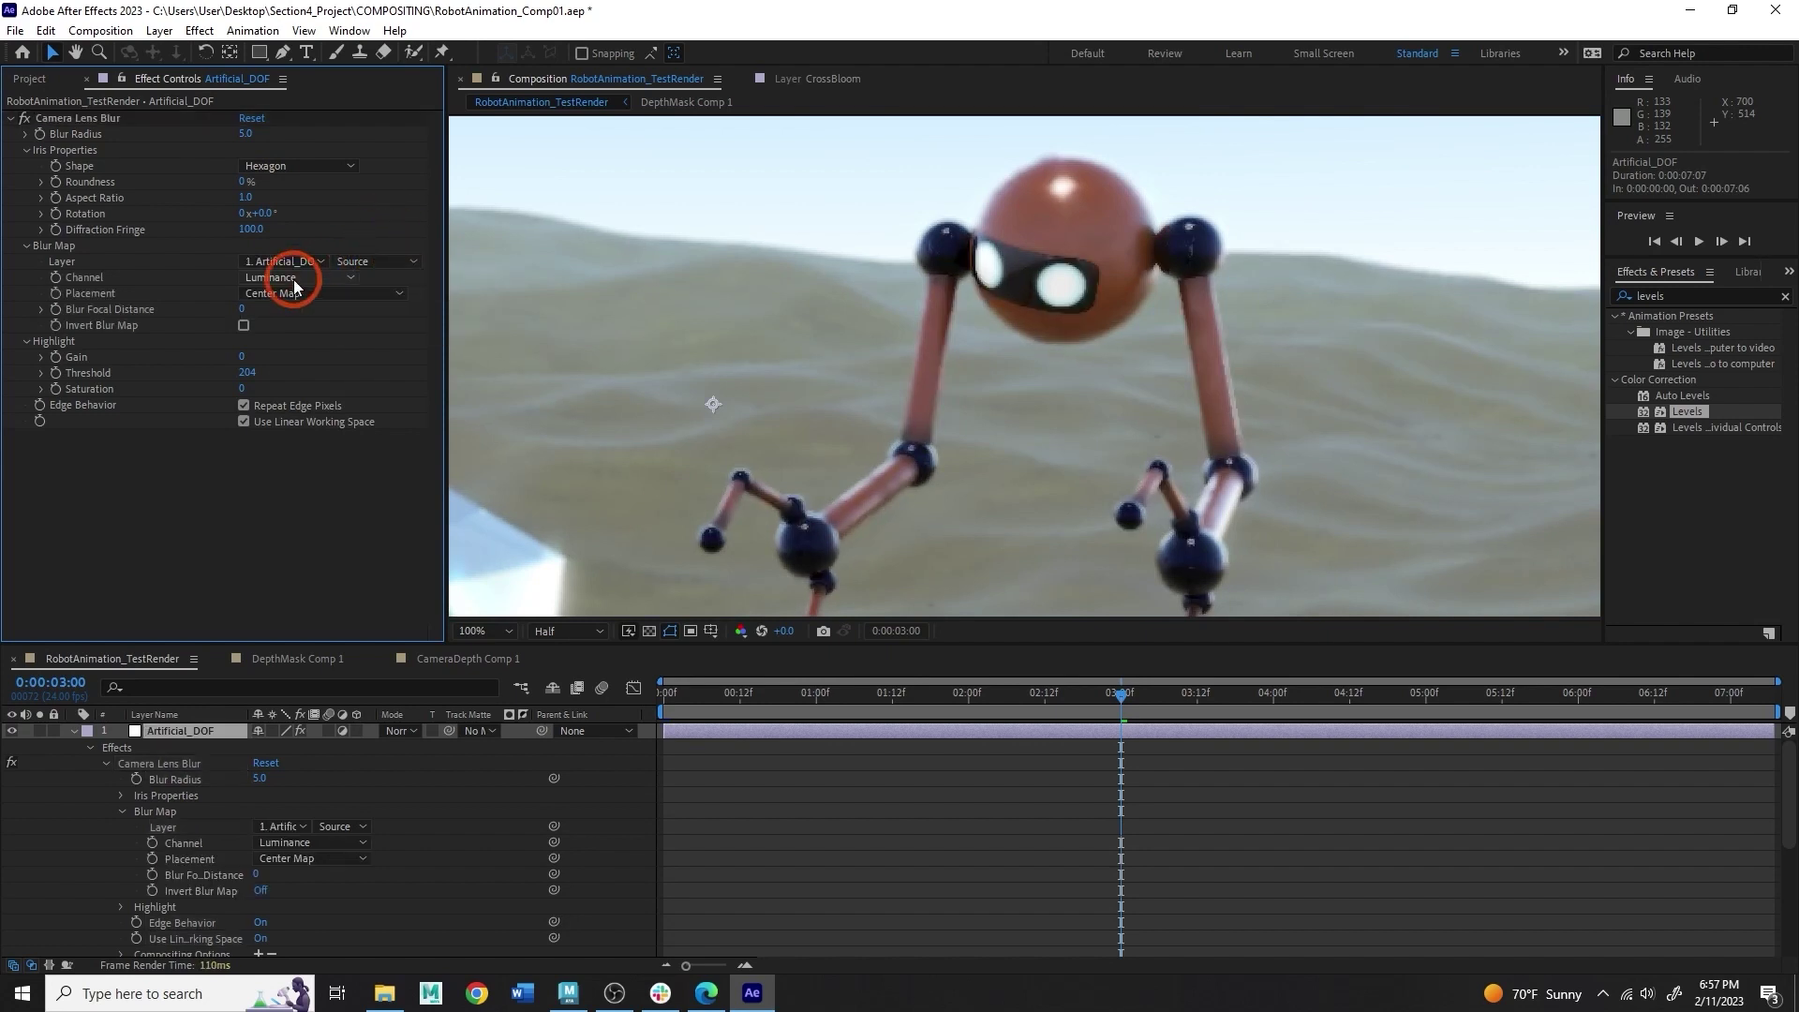
scroll(925, 363, "down", 2)
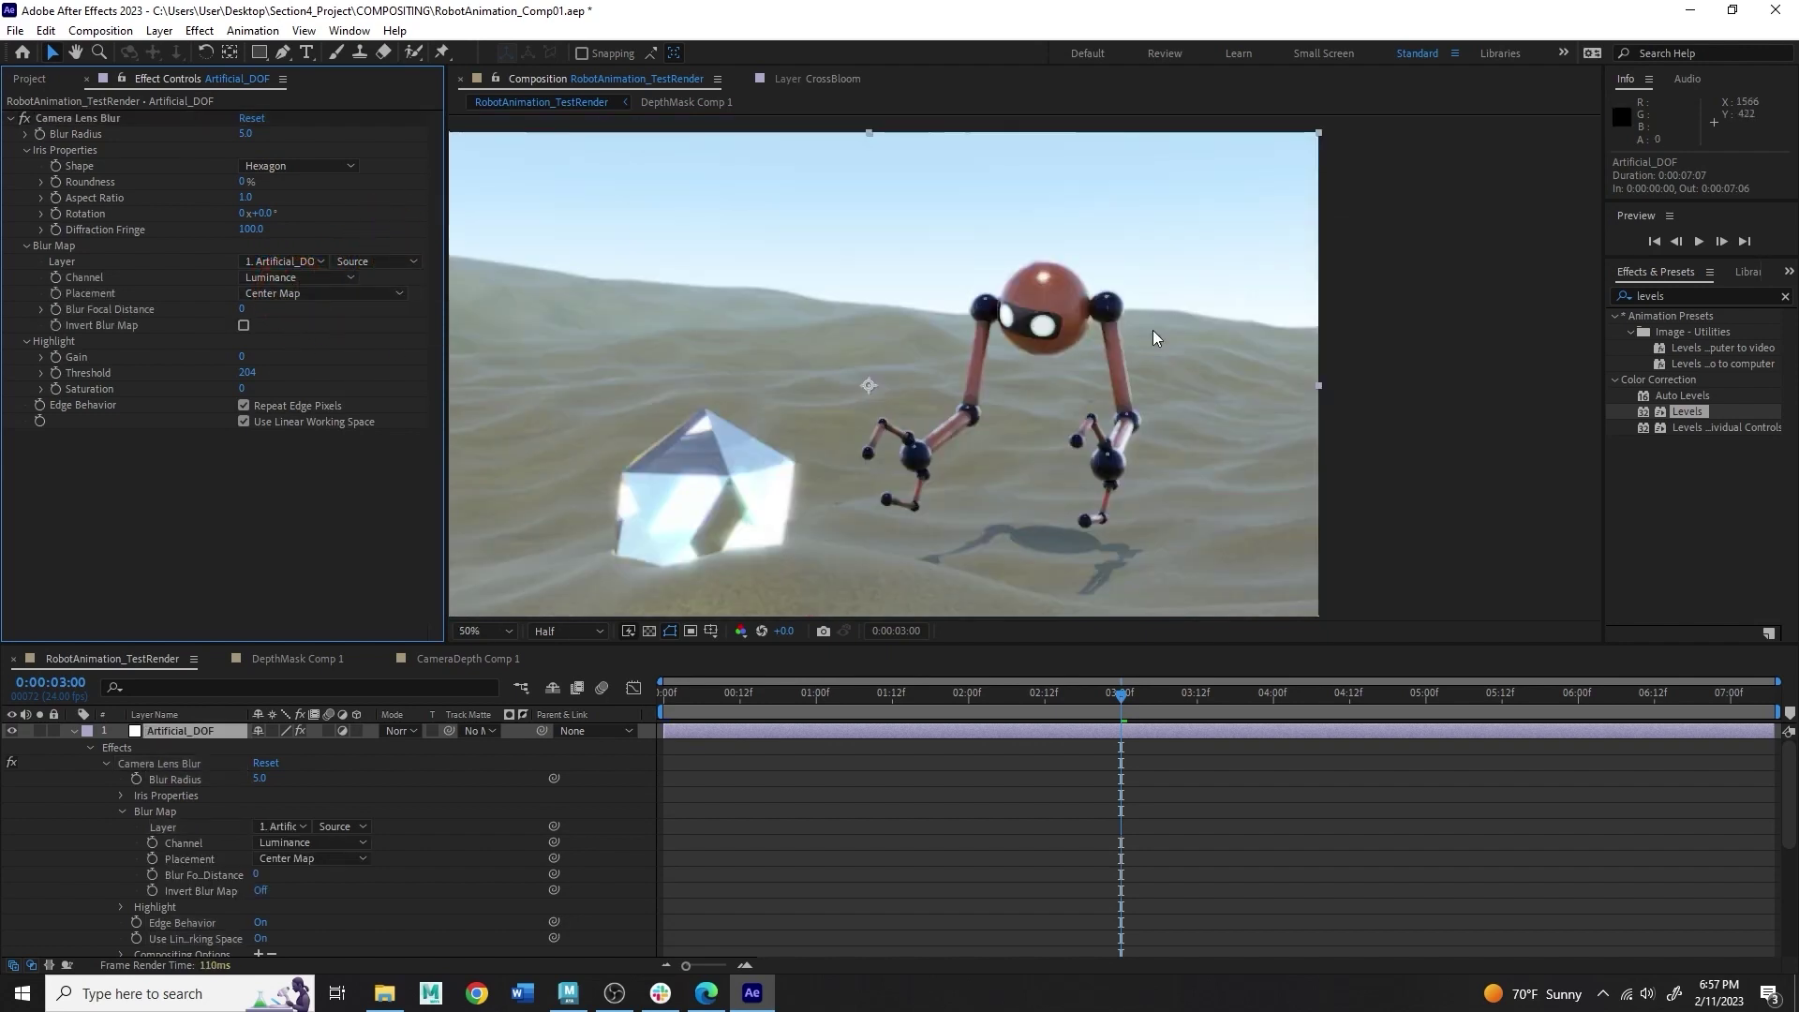
scroll(814, 373, "up", 2)
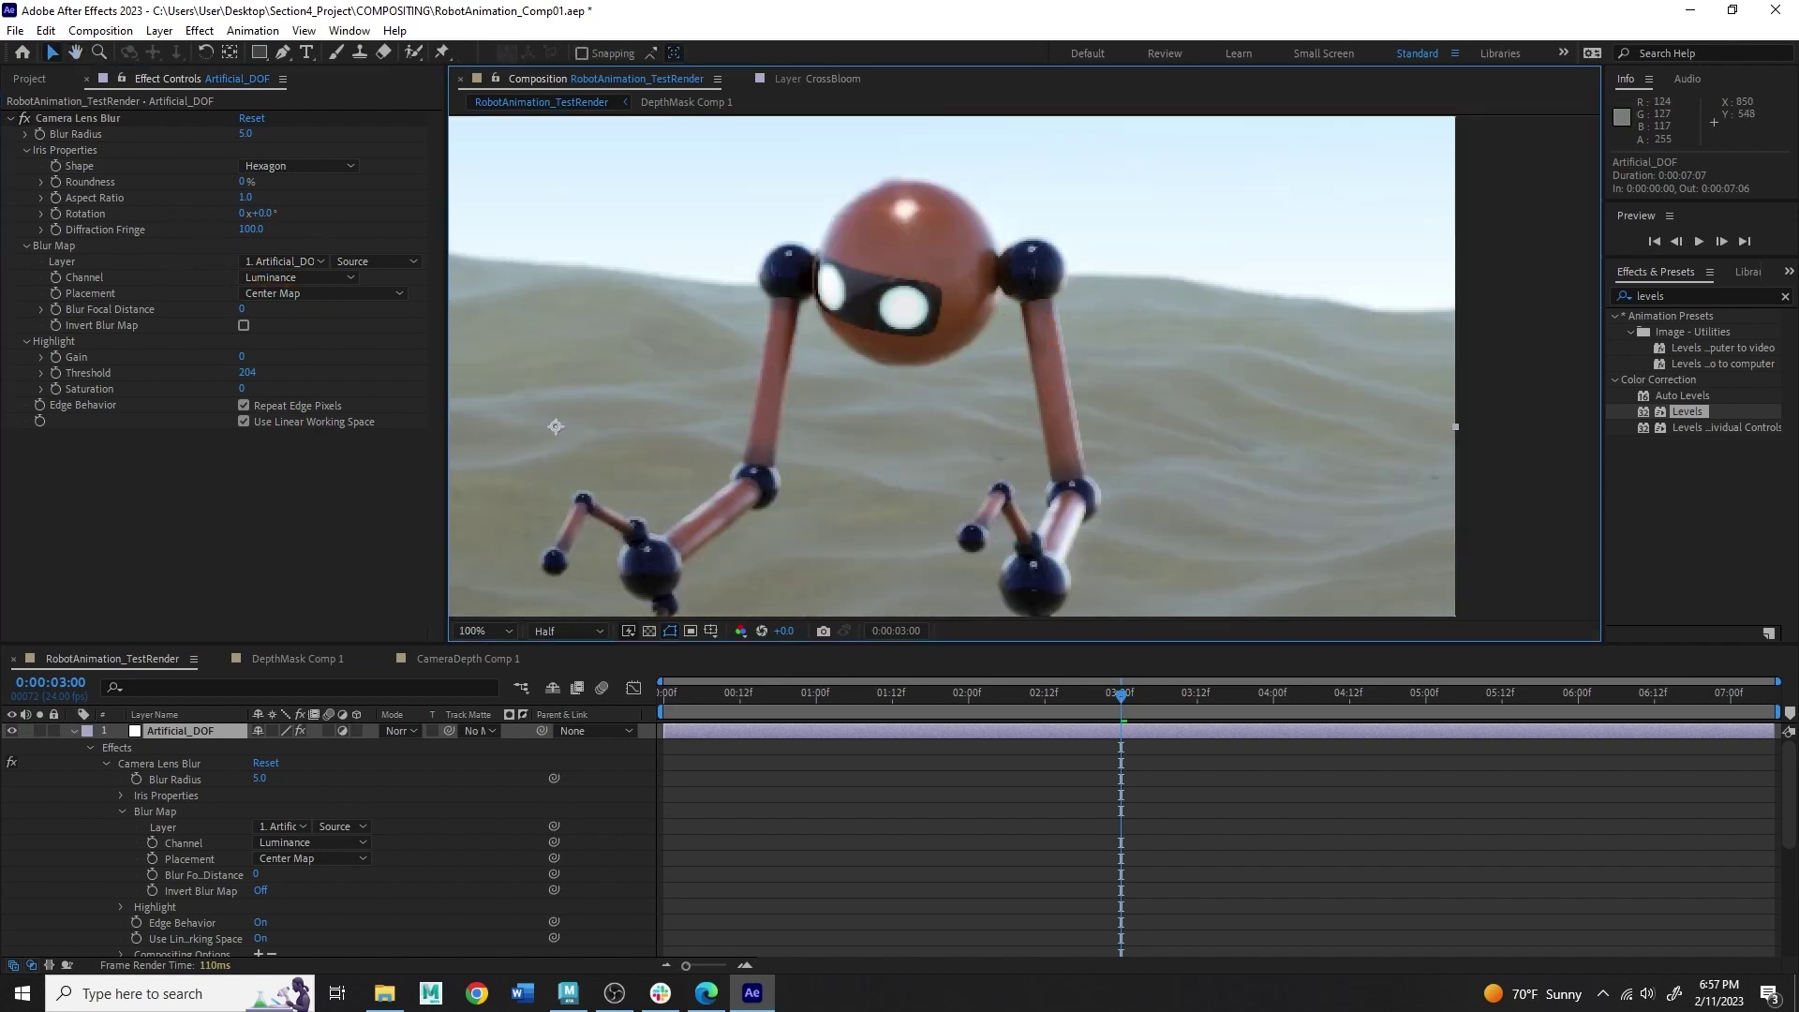
left_click(11, 733)
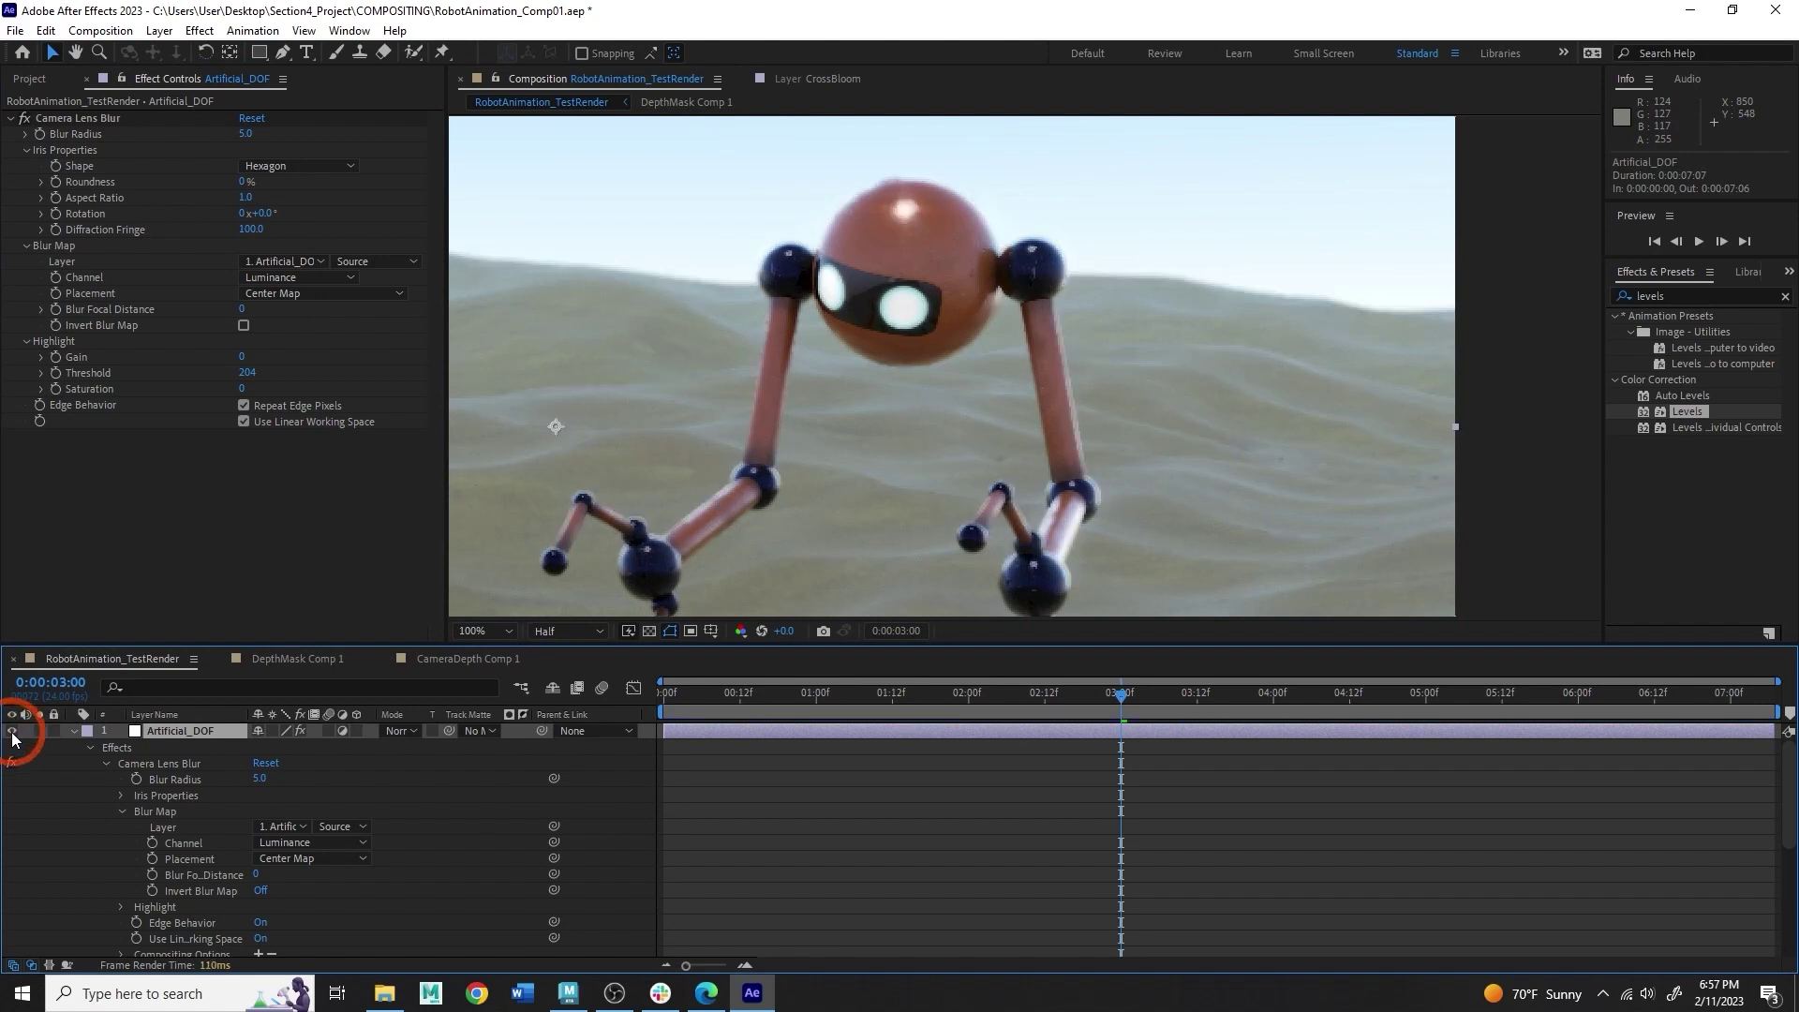
Step: In CameraDepth Comp 1, push the EXtractoR White Point sharply higher
left_click(300, 657)
left_click(467, 658)
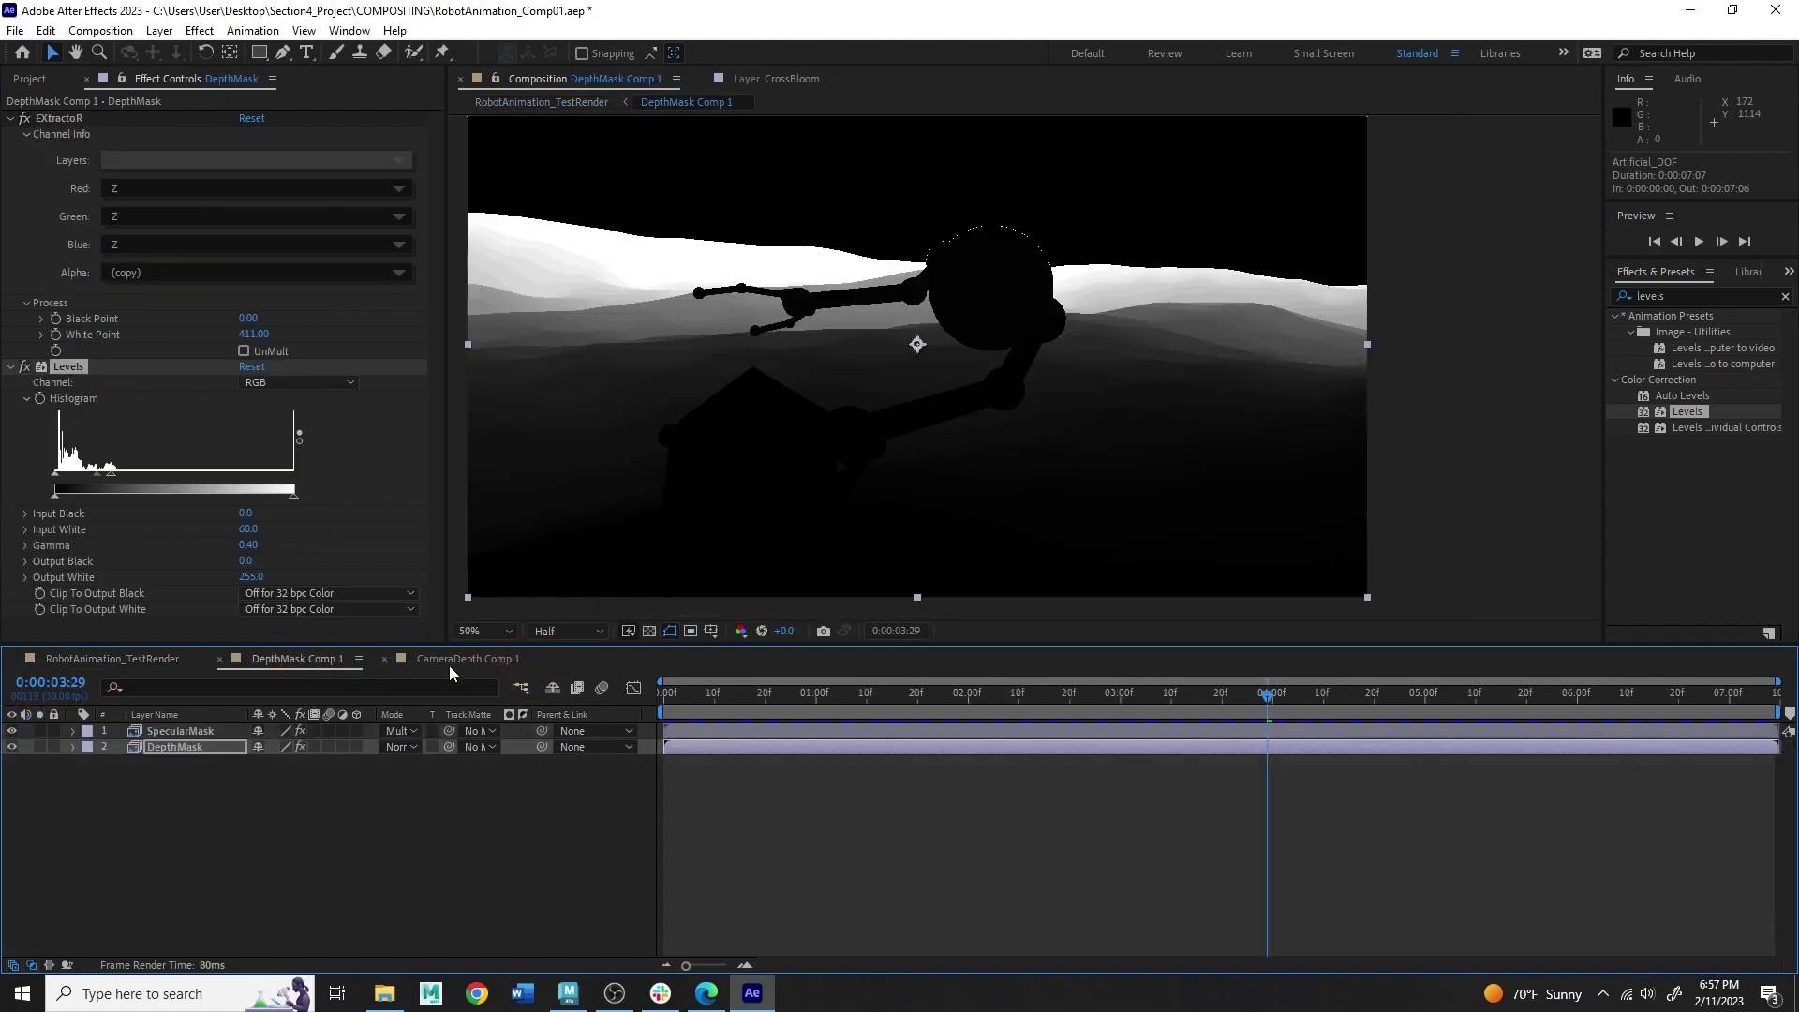
mouse_move(254, 332)
left_mouse_down()
mouse_move(336, 361)
mouse_move(333, 330)
mouse_move(394, 335)
left_mouse_up()
left_click_drag(287, 335, 325, 339)
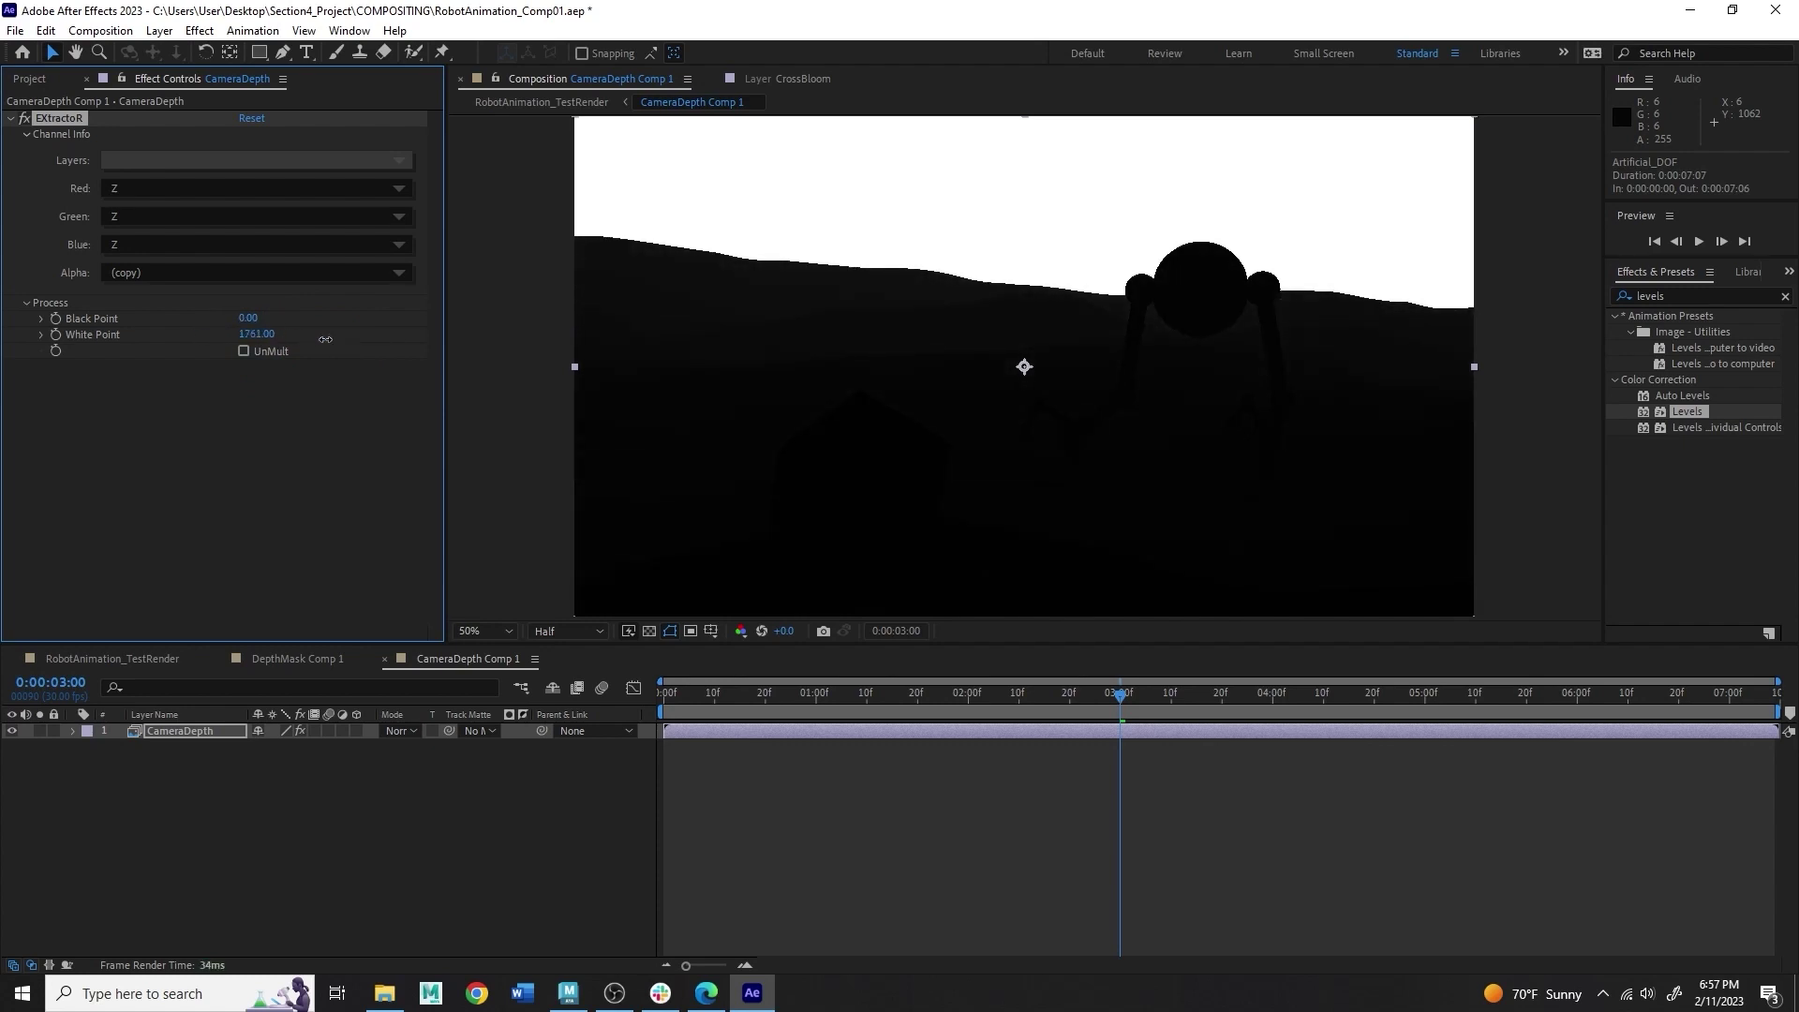
scroll(1024, 368, "up", 2)
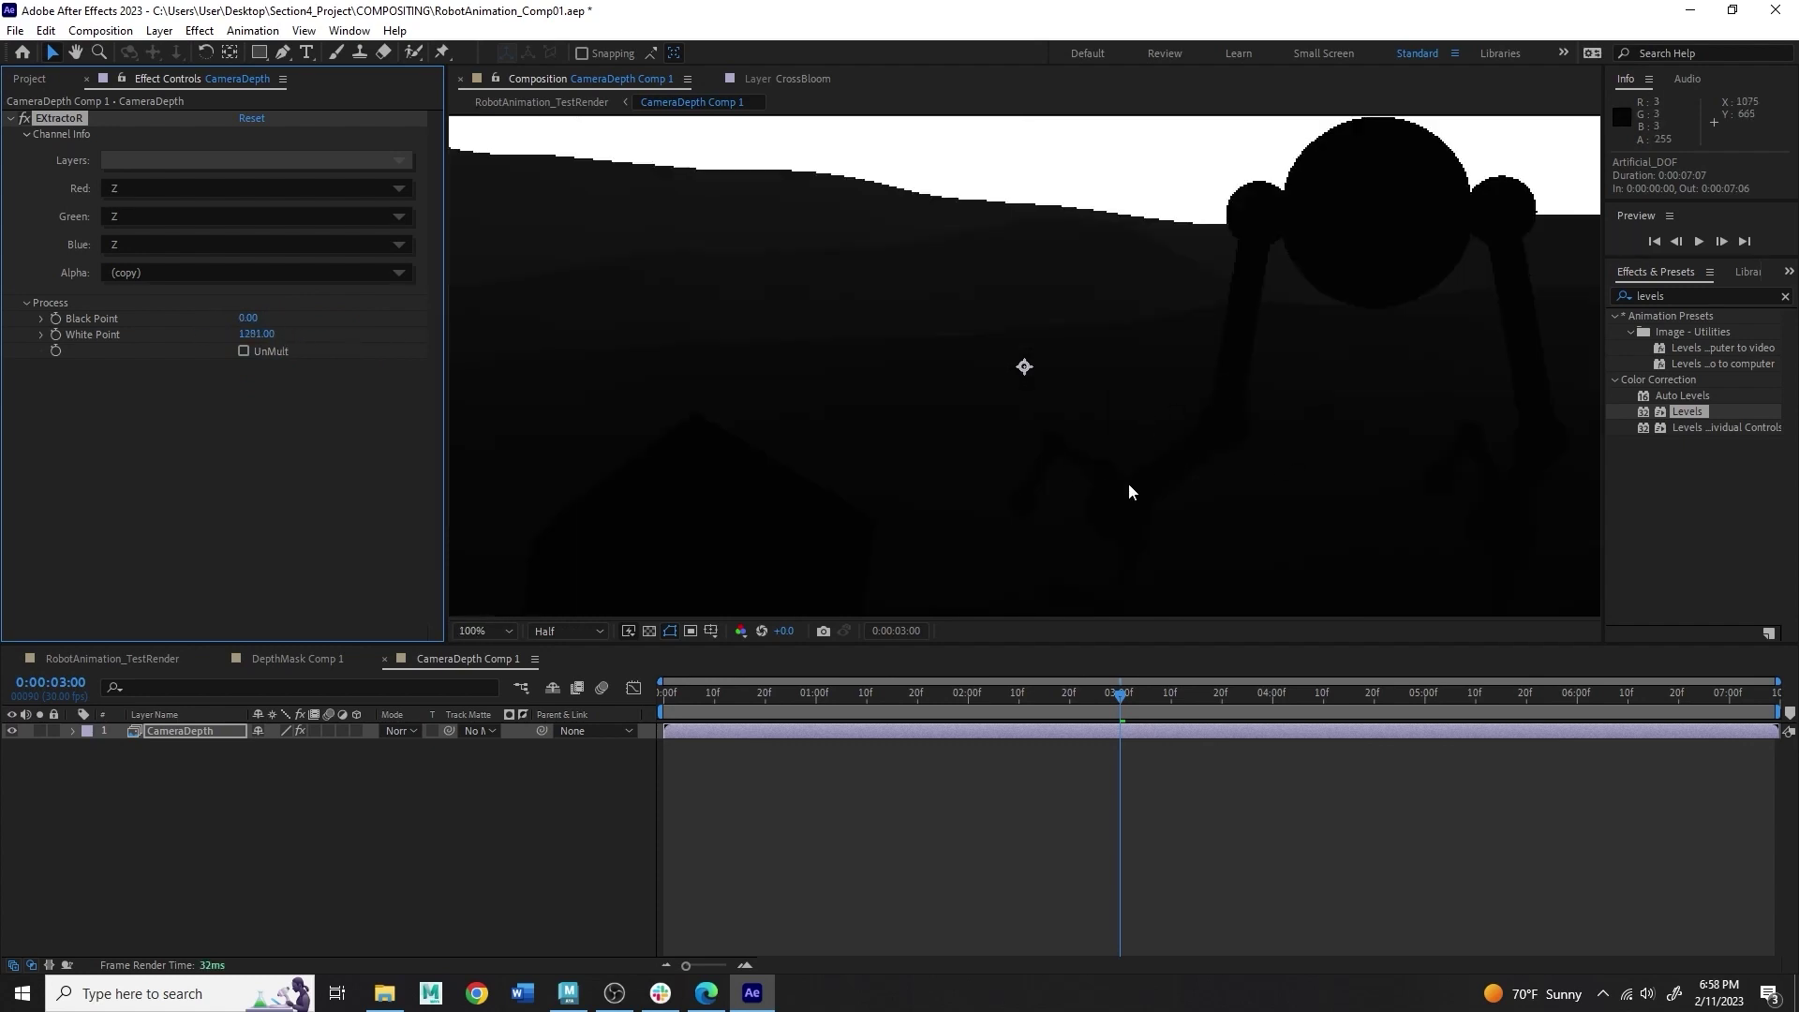
scroll(1159, 439, "down", 2)
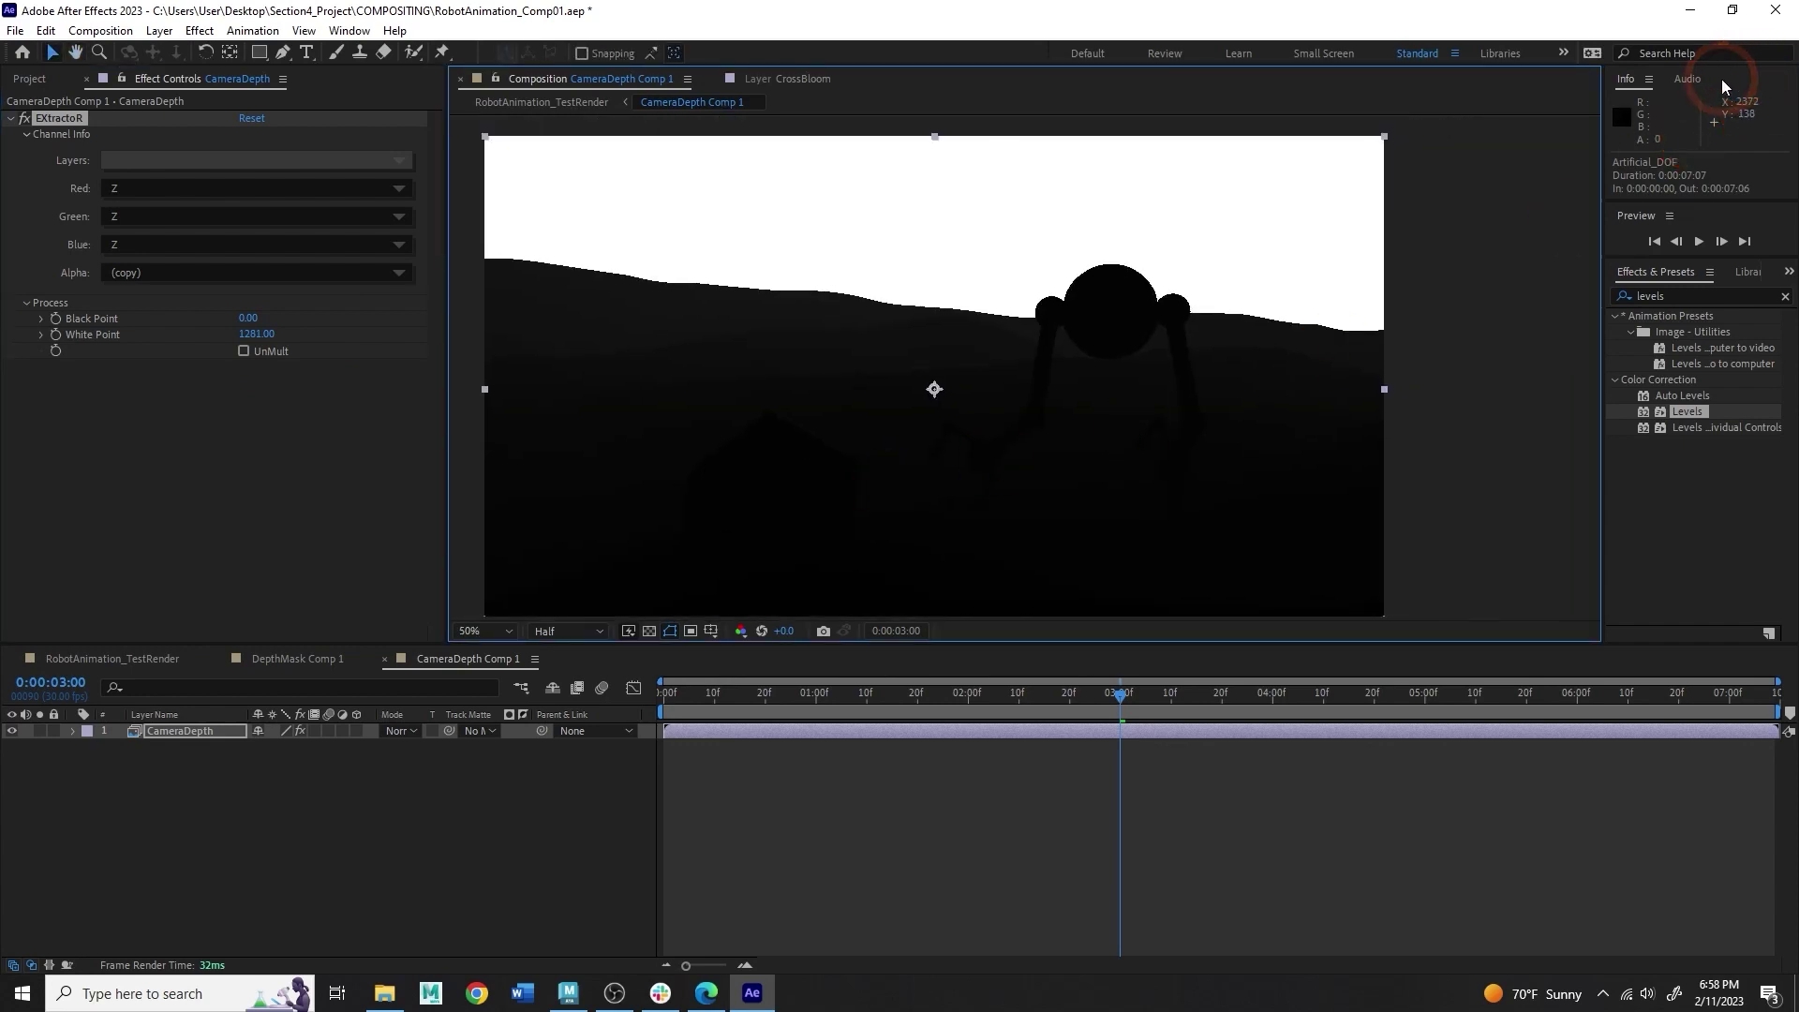
Step: Fine-tune the White Point to 1321, then return to RobotAnimation_TestRender
left_click(1646, 80)
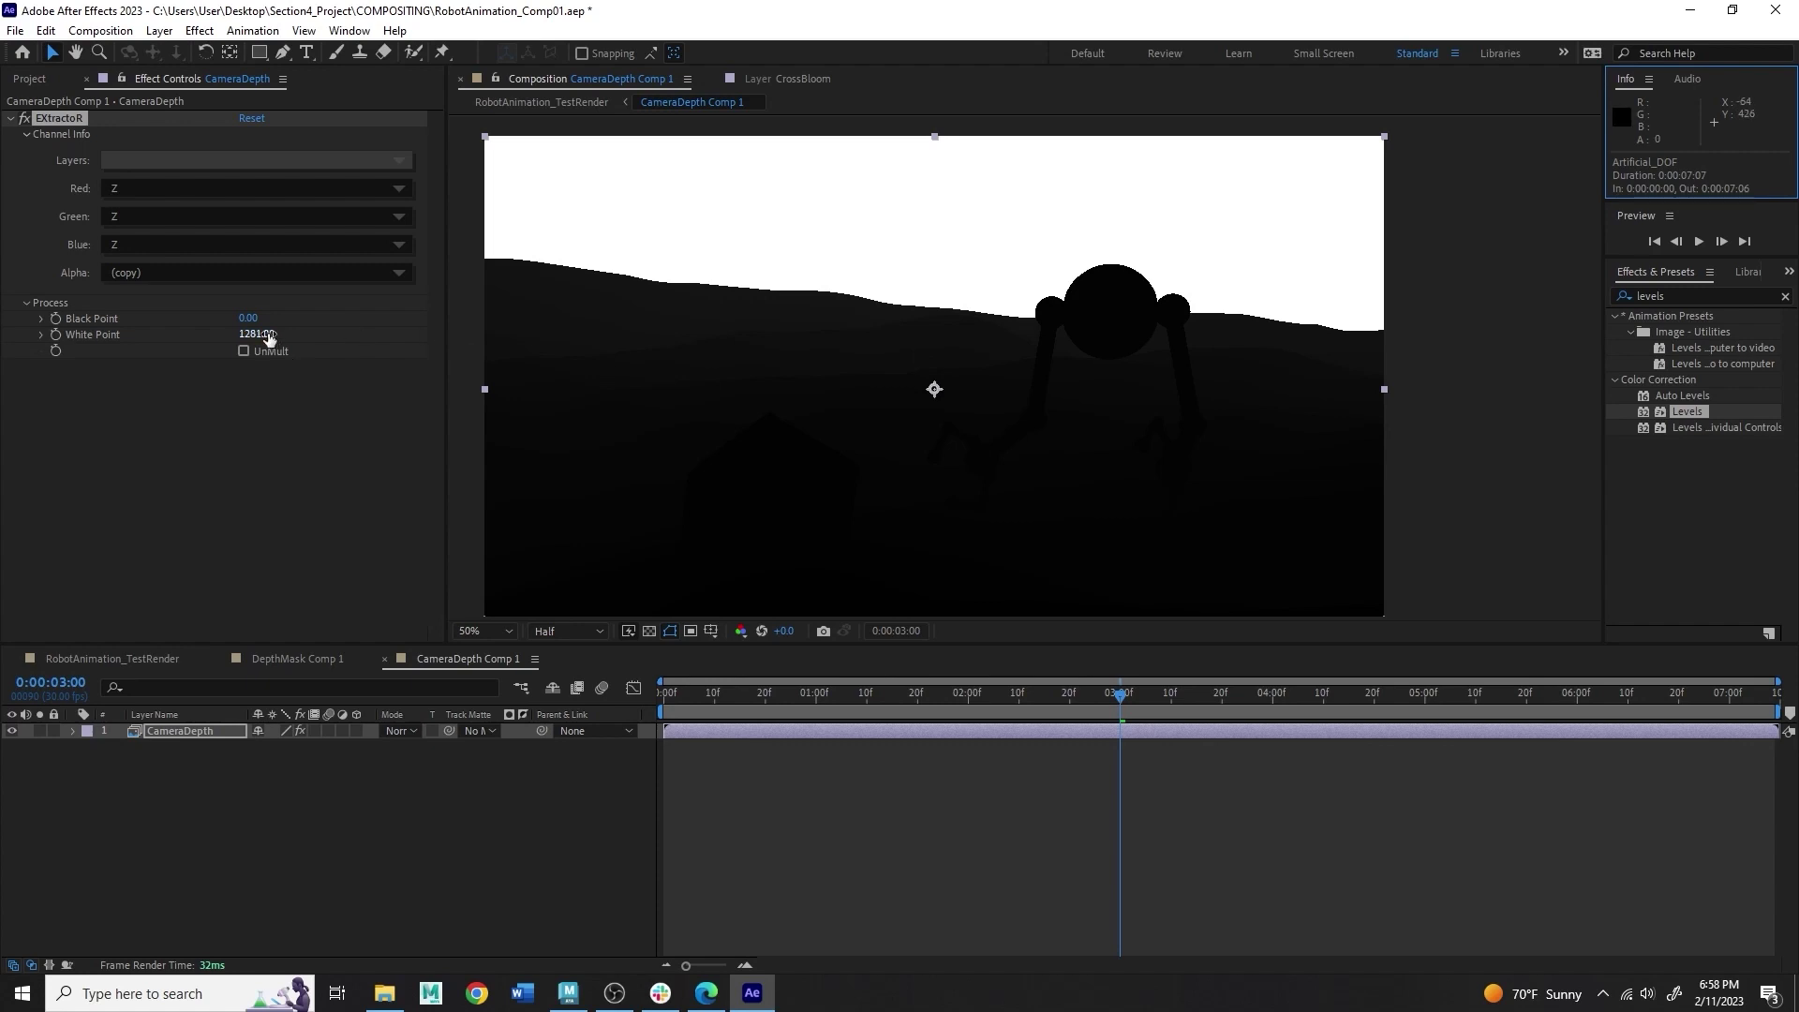
left_click_drag(256, 337, 333, 338)
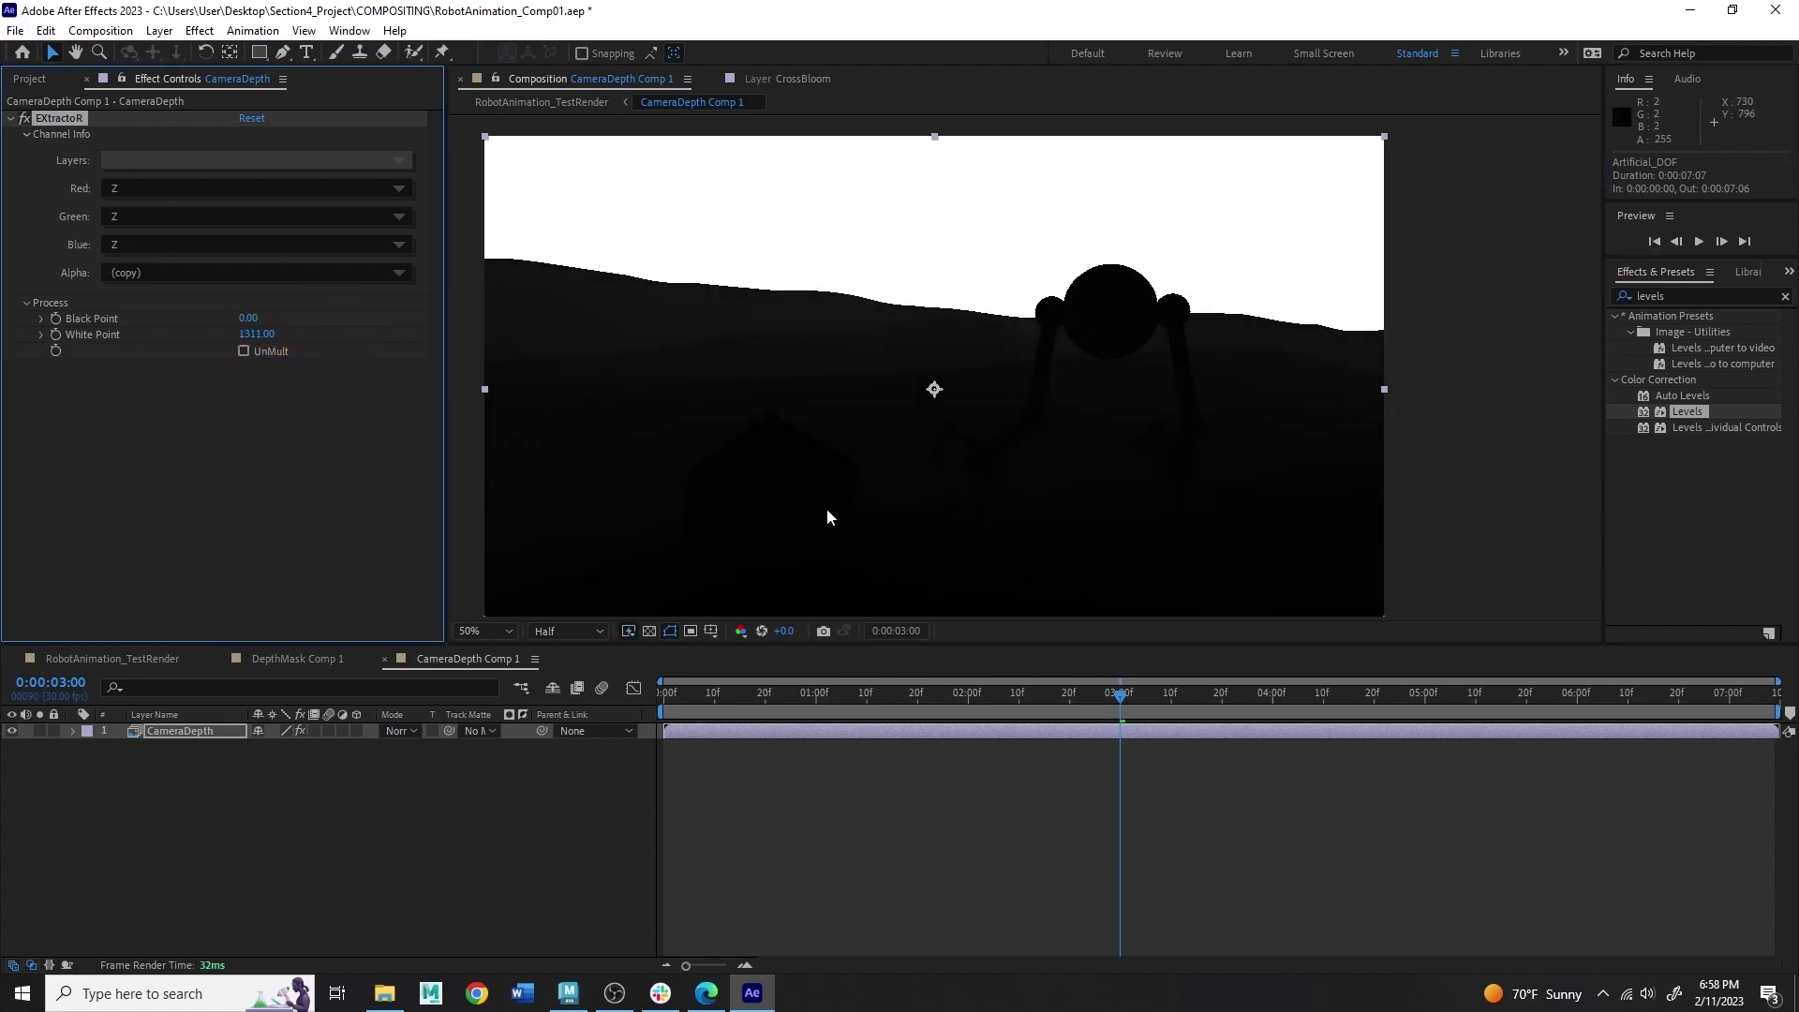
left_click_drag(256, 334, 113, 327)
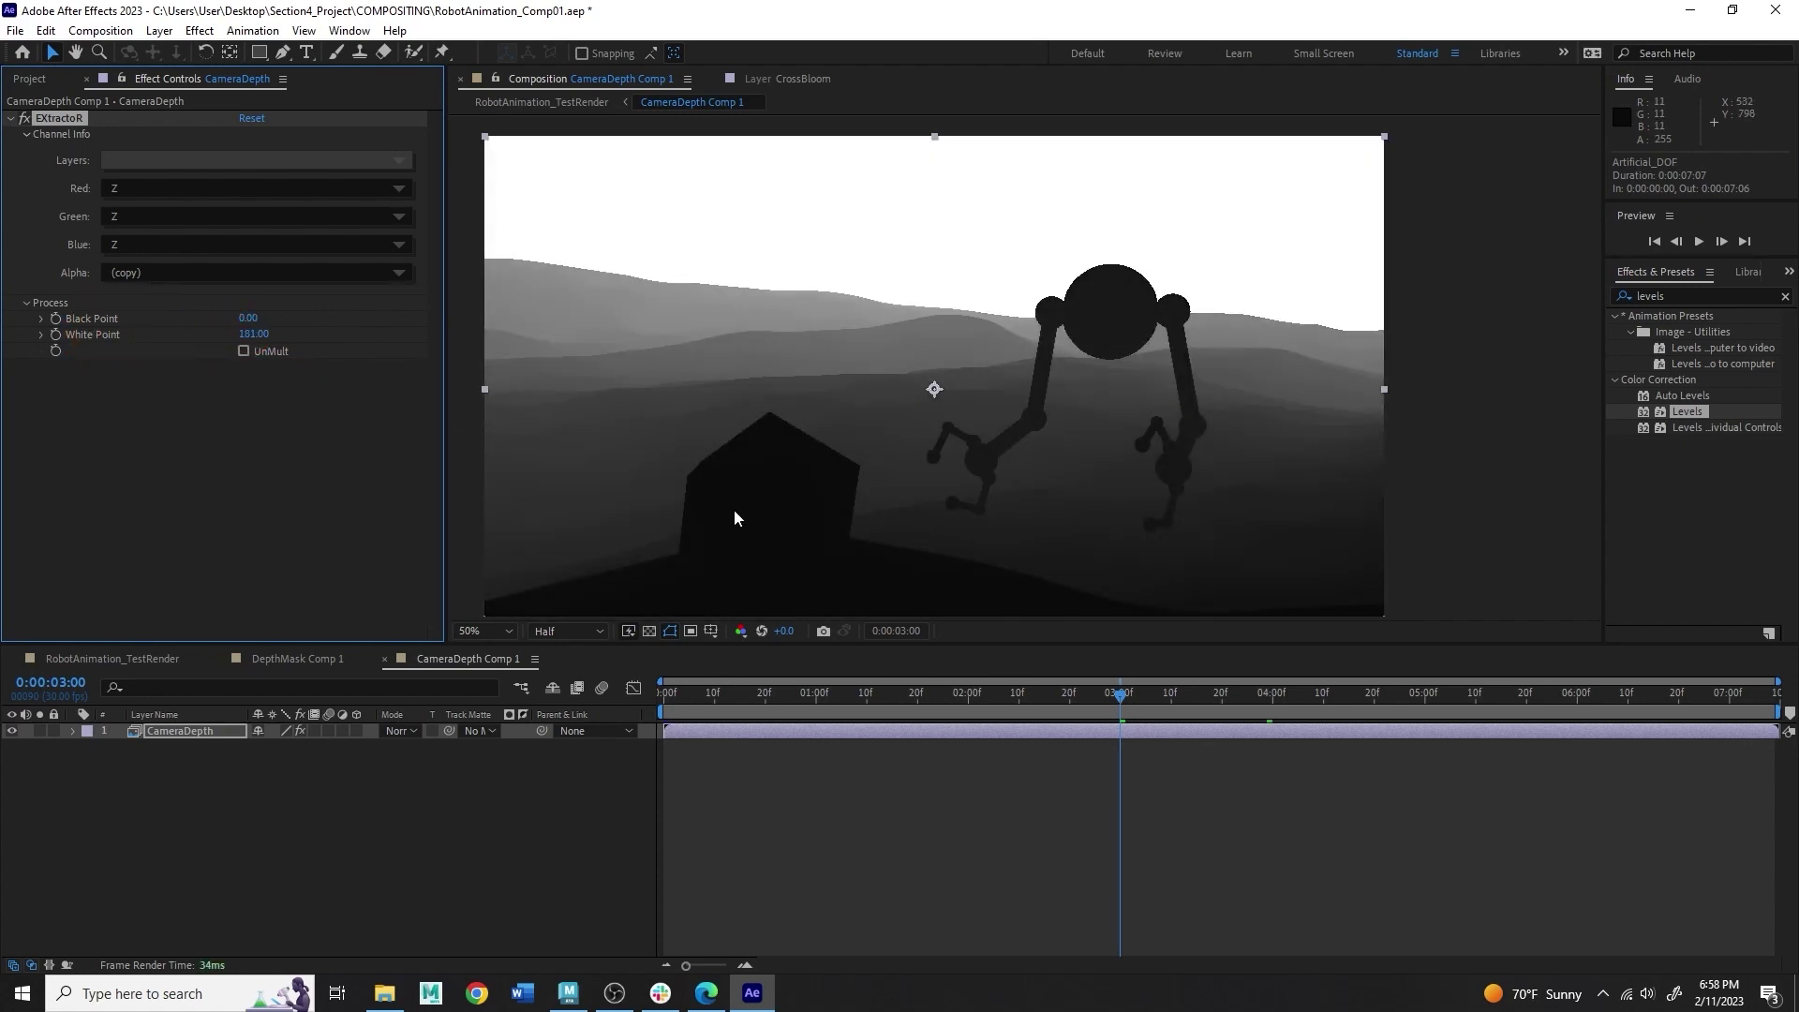
left_click_drag(246, 336, 358, 338)
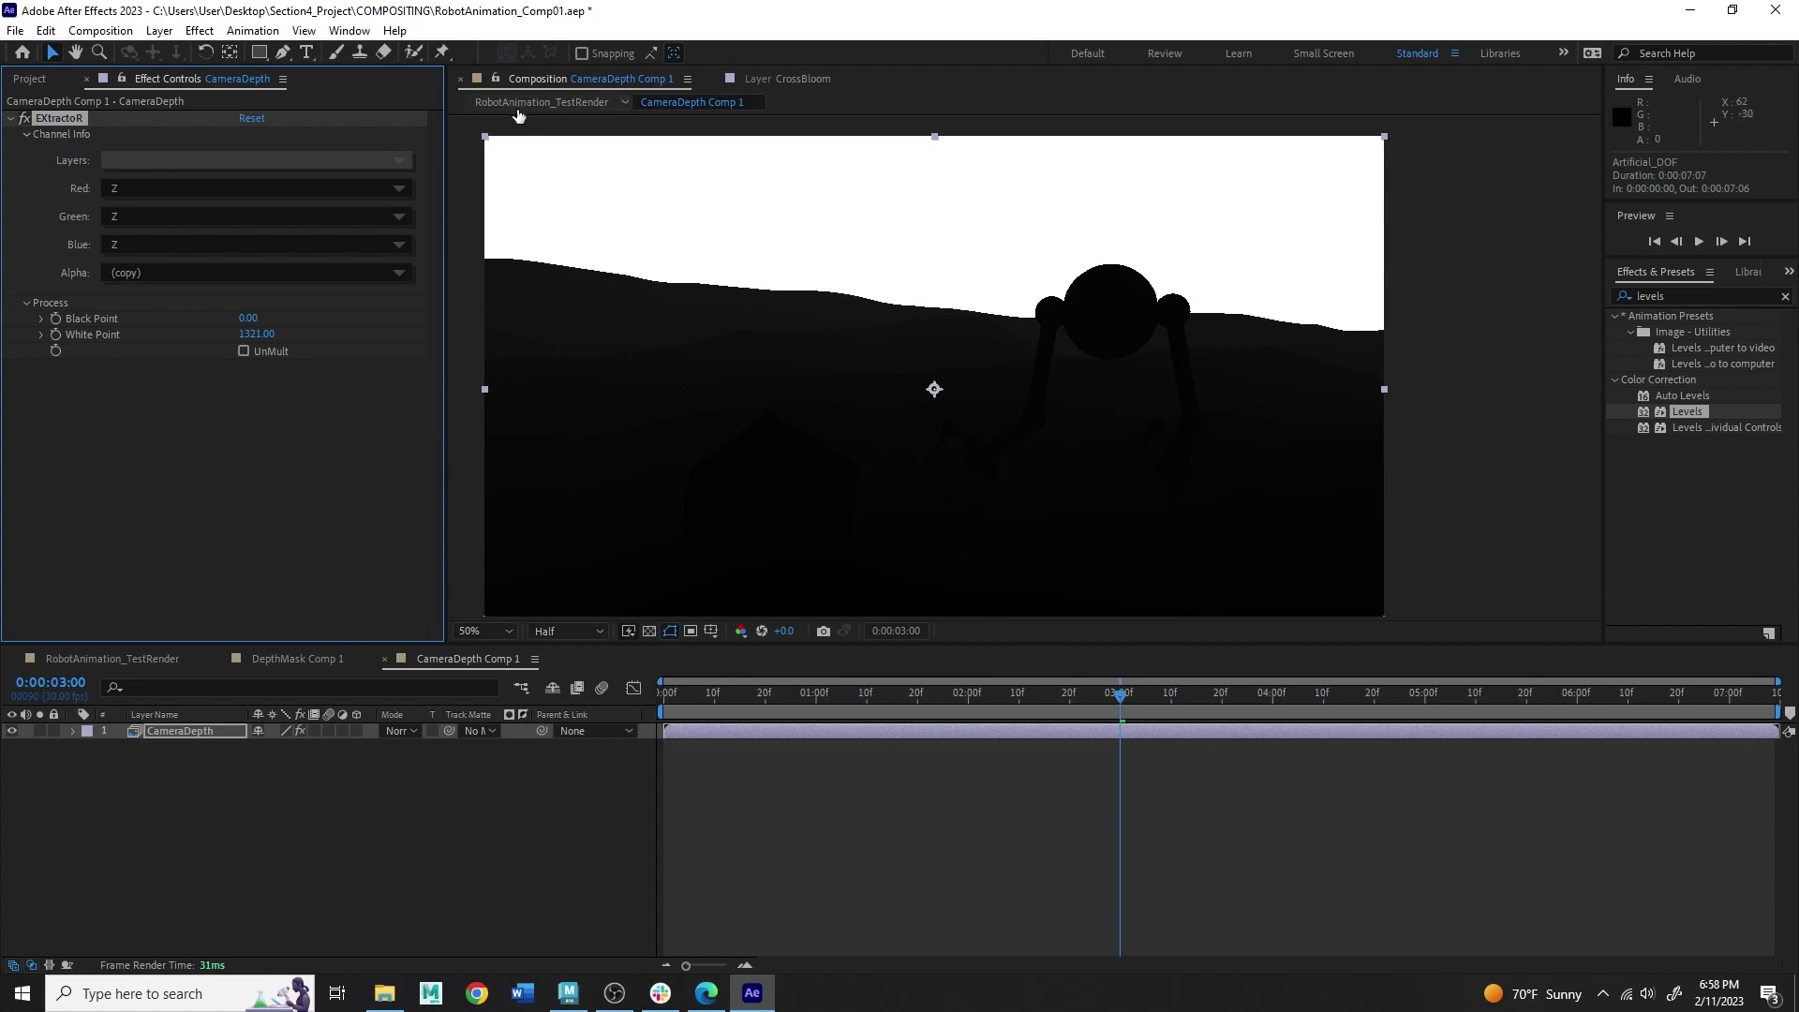
left_click(137, 658)
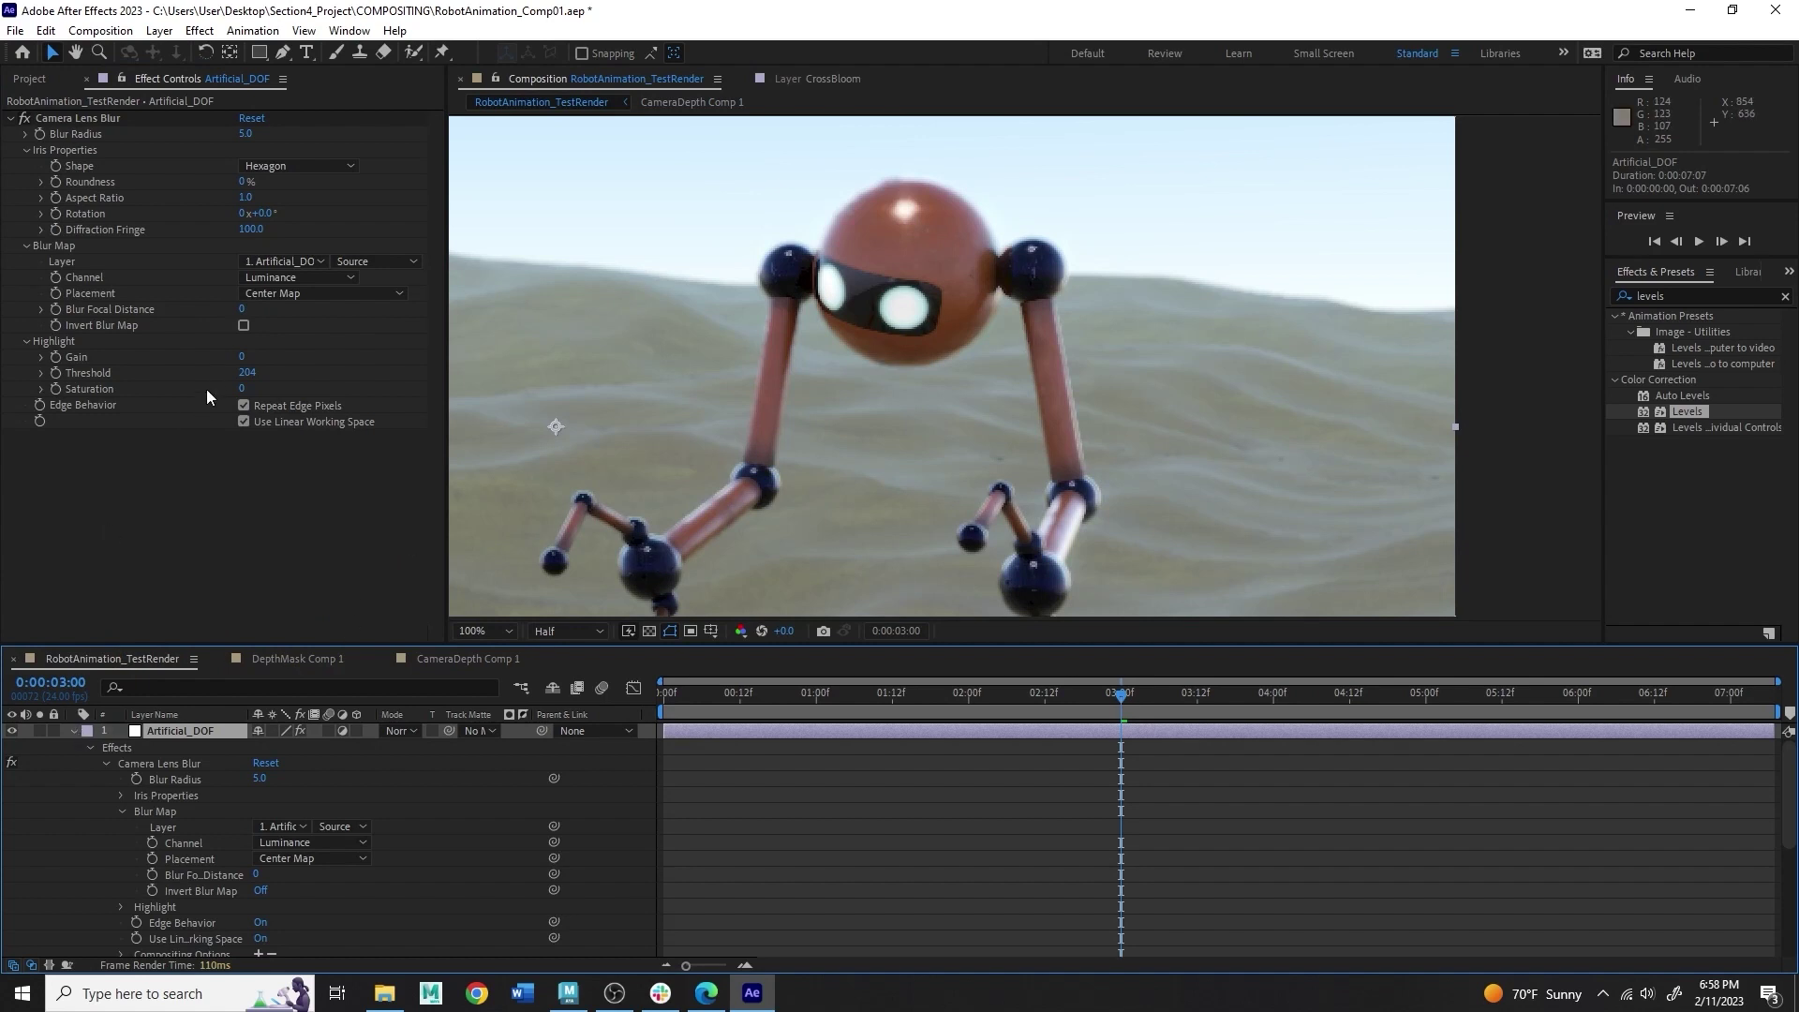
Step: Set the Camera Lens Blur Blur Map Layer to 3. CameraDepth Comp 1
left_click(253, 312)
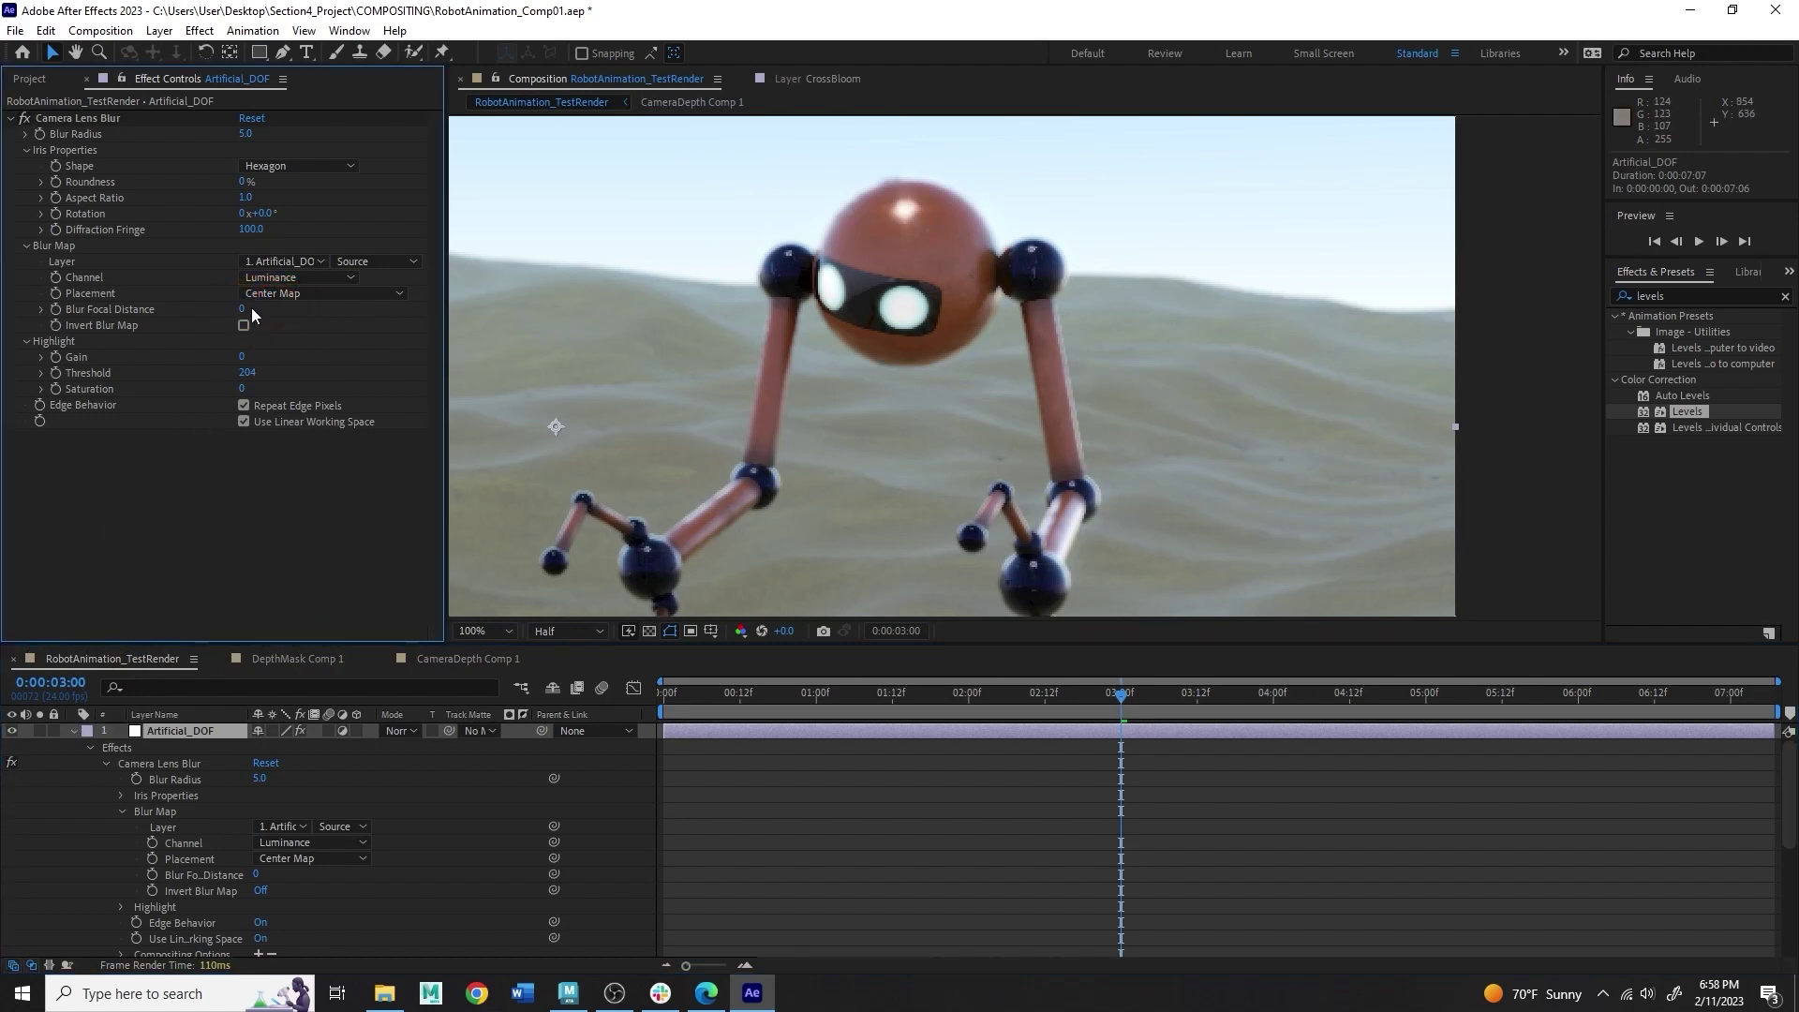
left_click(245, 309)
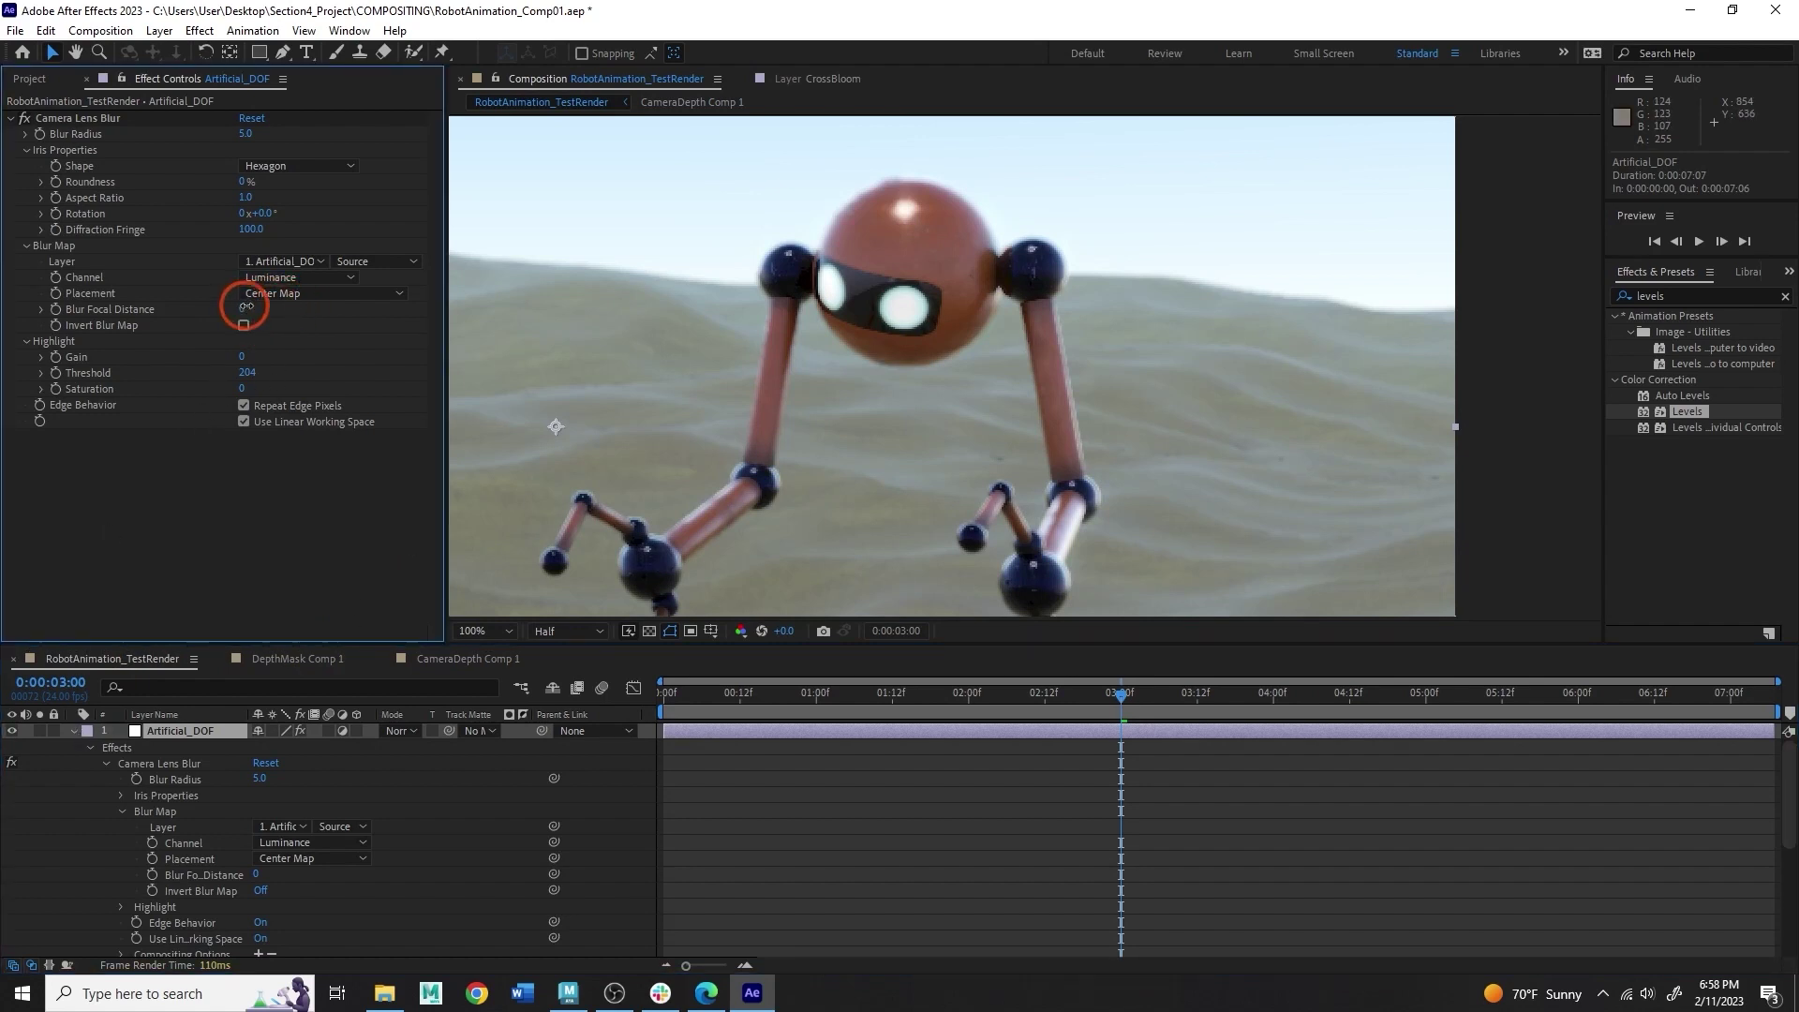
left_click(303, 262)
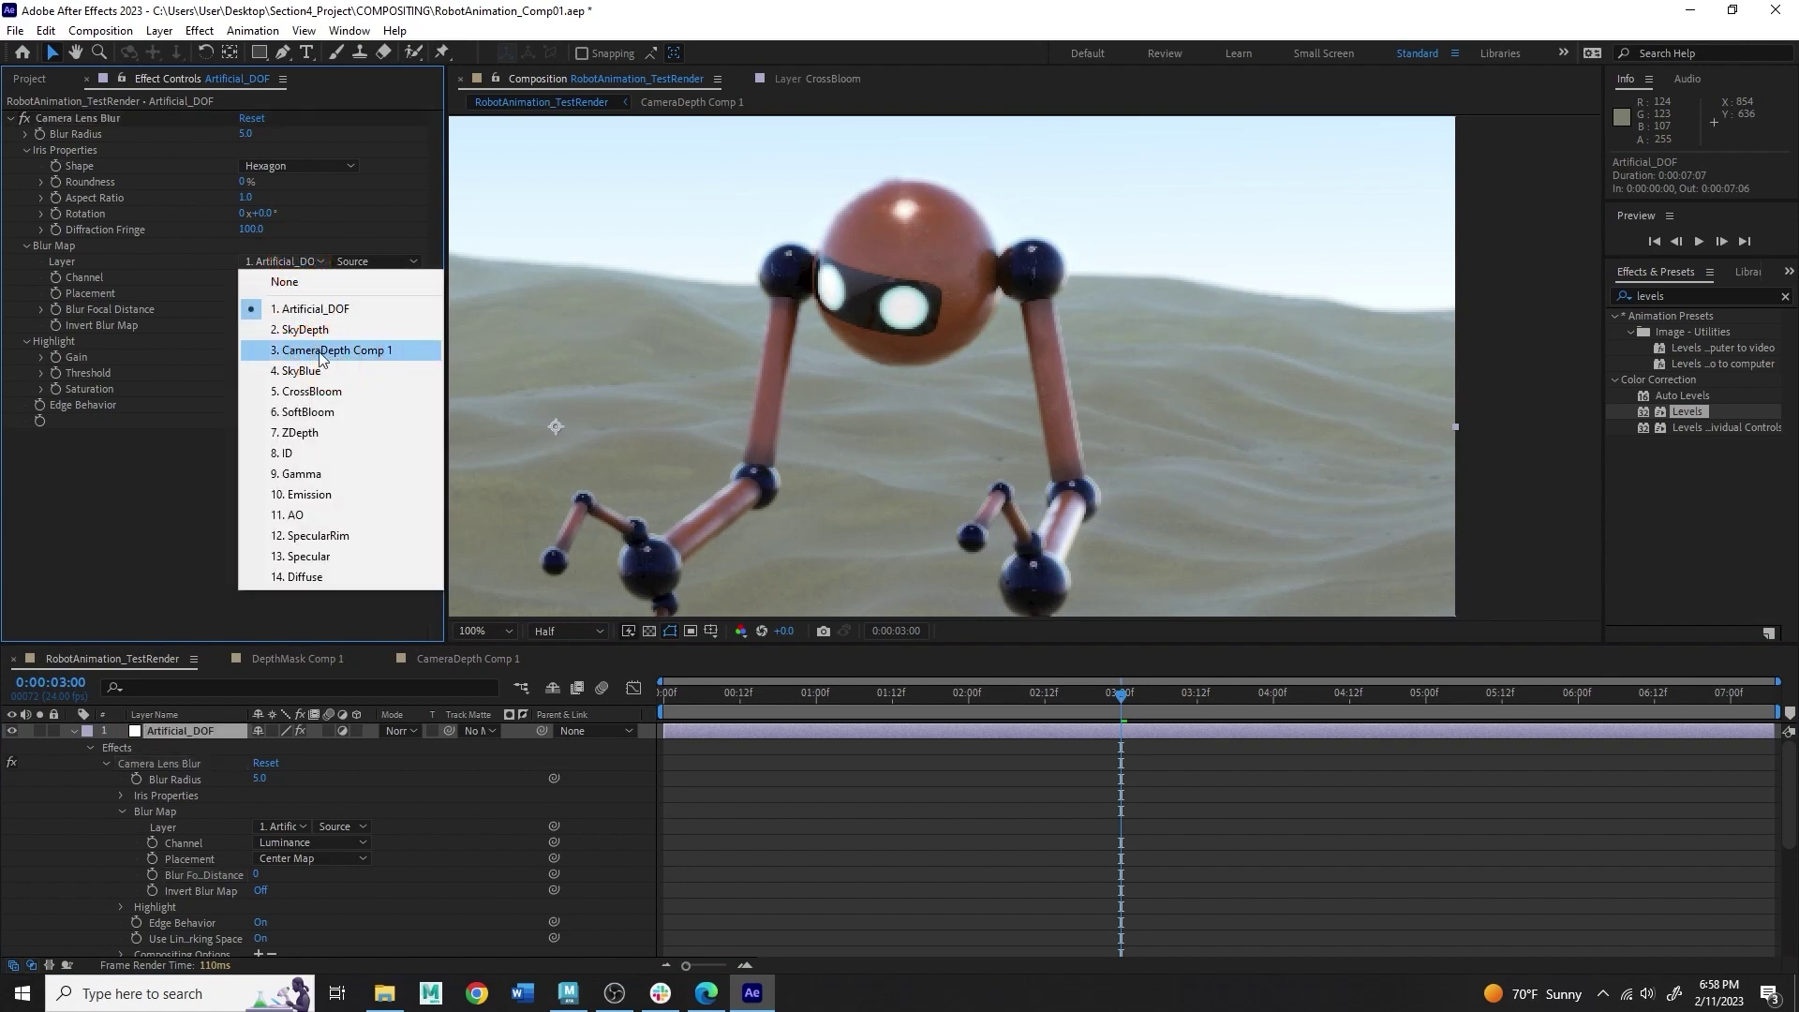
left_click(322, 352)
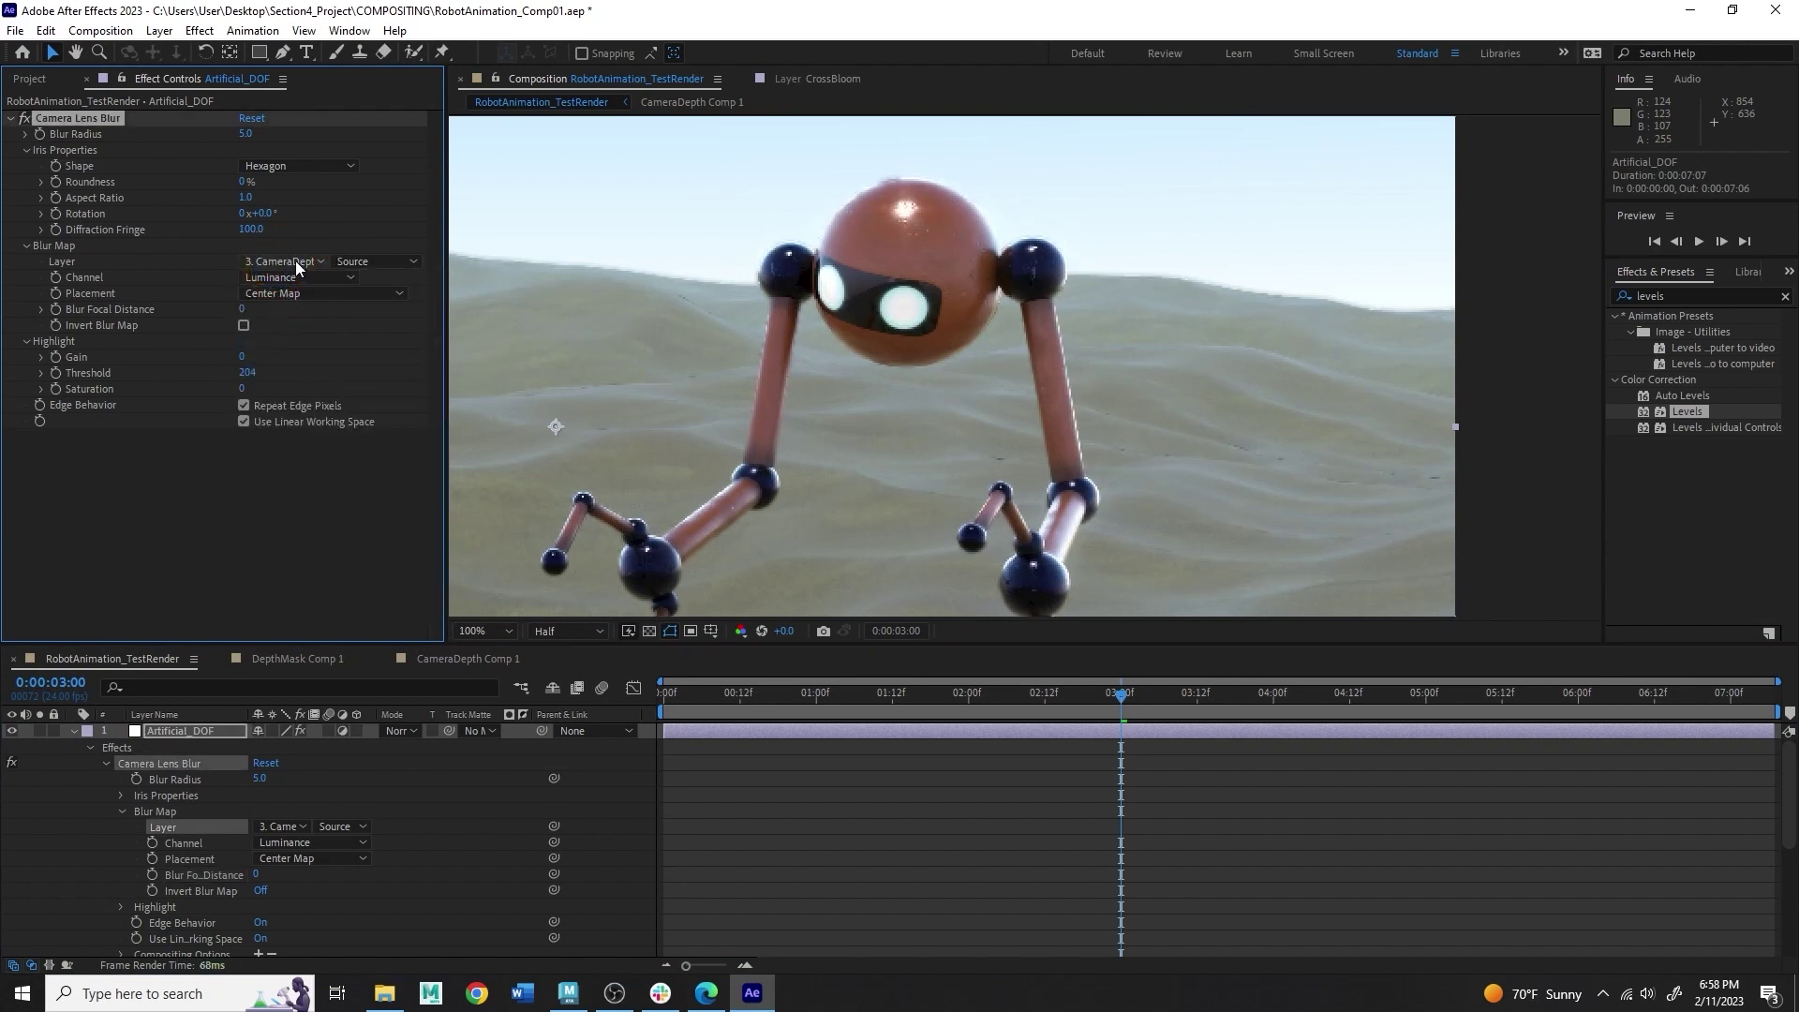
left_click(295, 261)
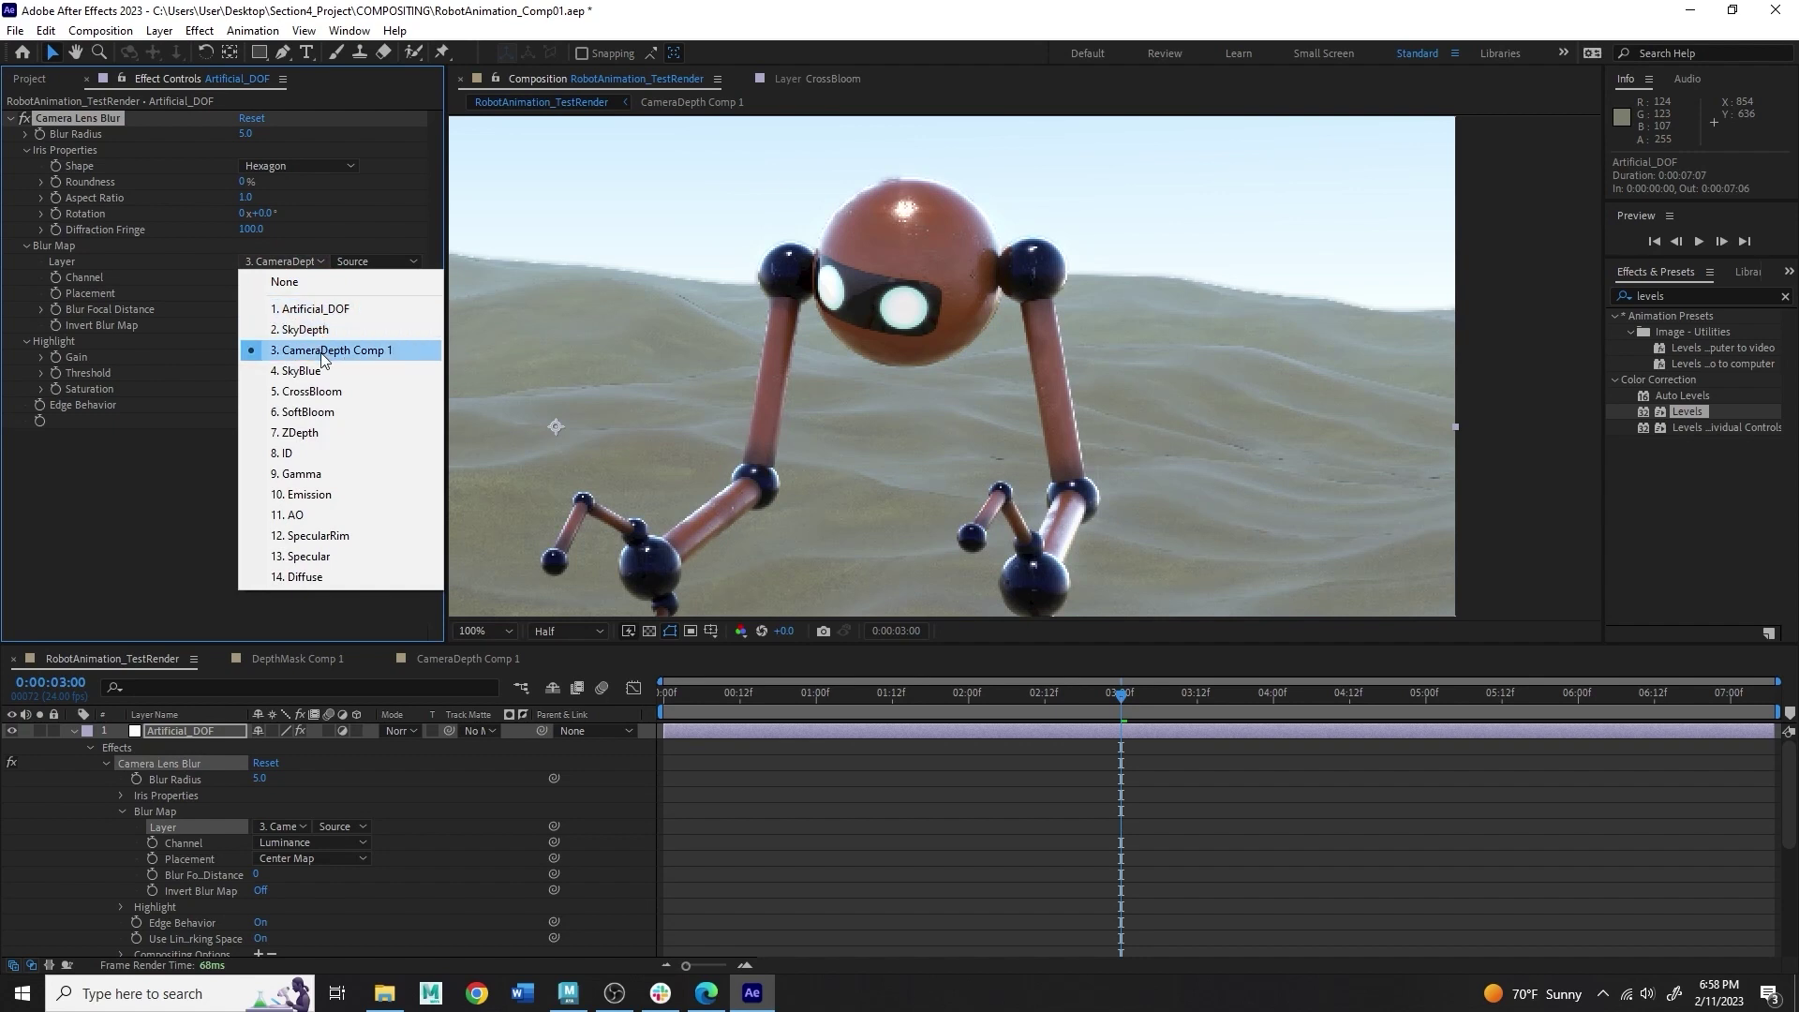
left_click(536, 597)
Step: In CameraDepth Comp 1, lower the EXtractoR White Point to 191
left_click(292, 659)
left_click(468, 659)
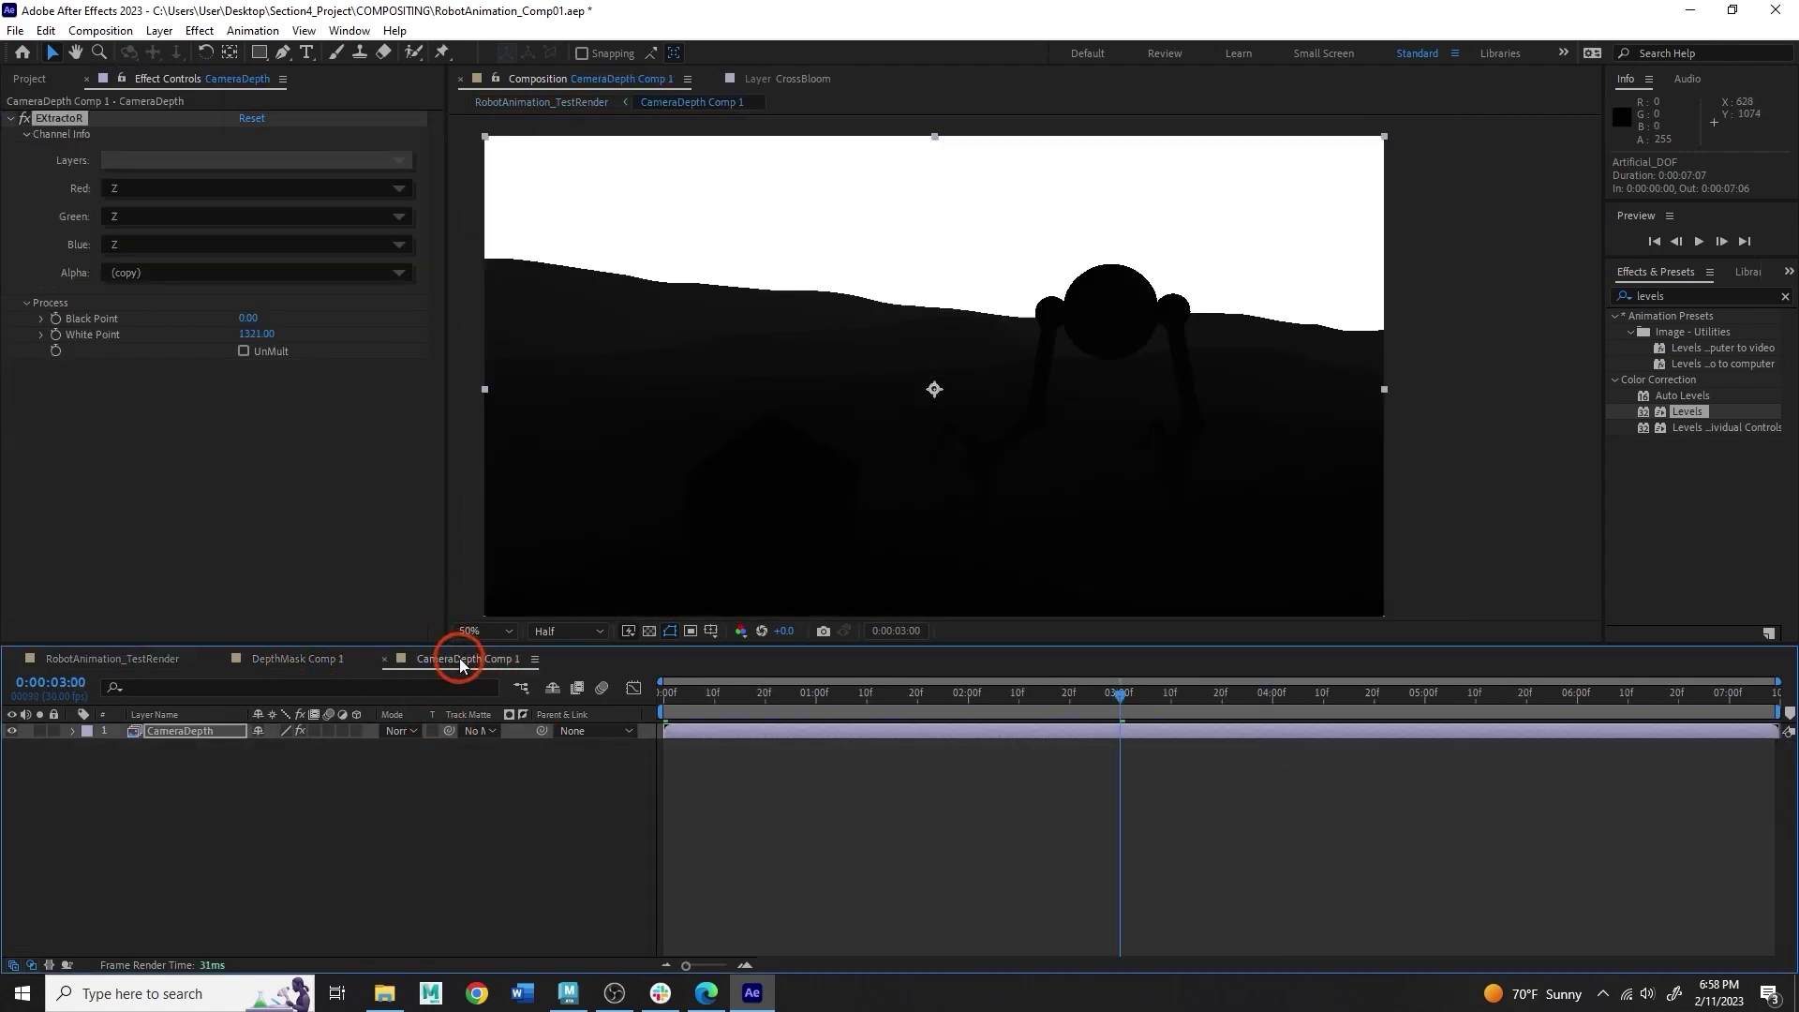
left_click_drag(253, 345, 150, 341)
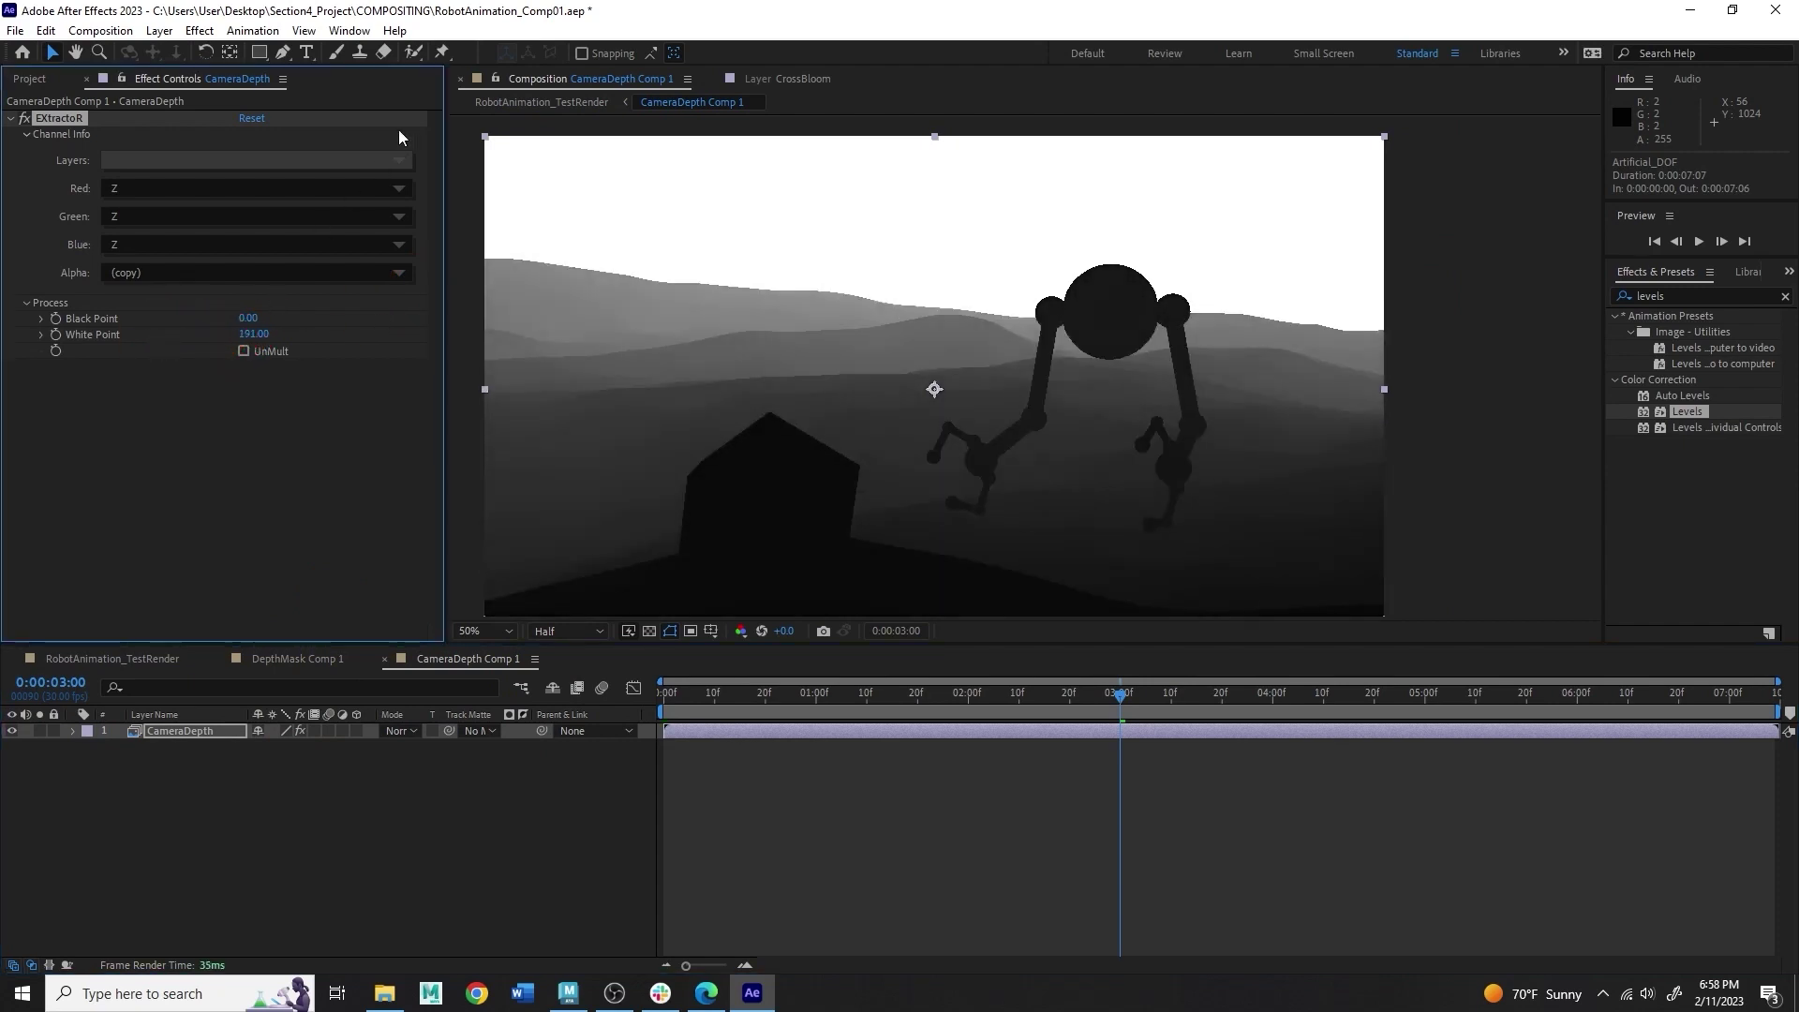
Step: Back in RobotAnimation_TestRender, select Artificial_DOF and show its Camera Lens Blur effect controls
left_click(32, 80)
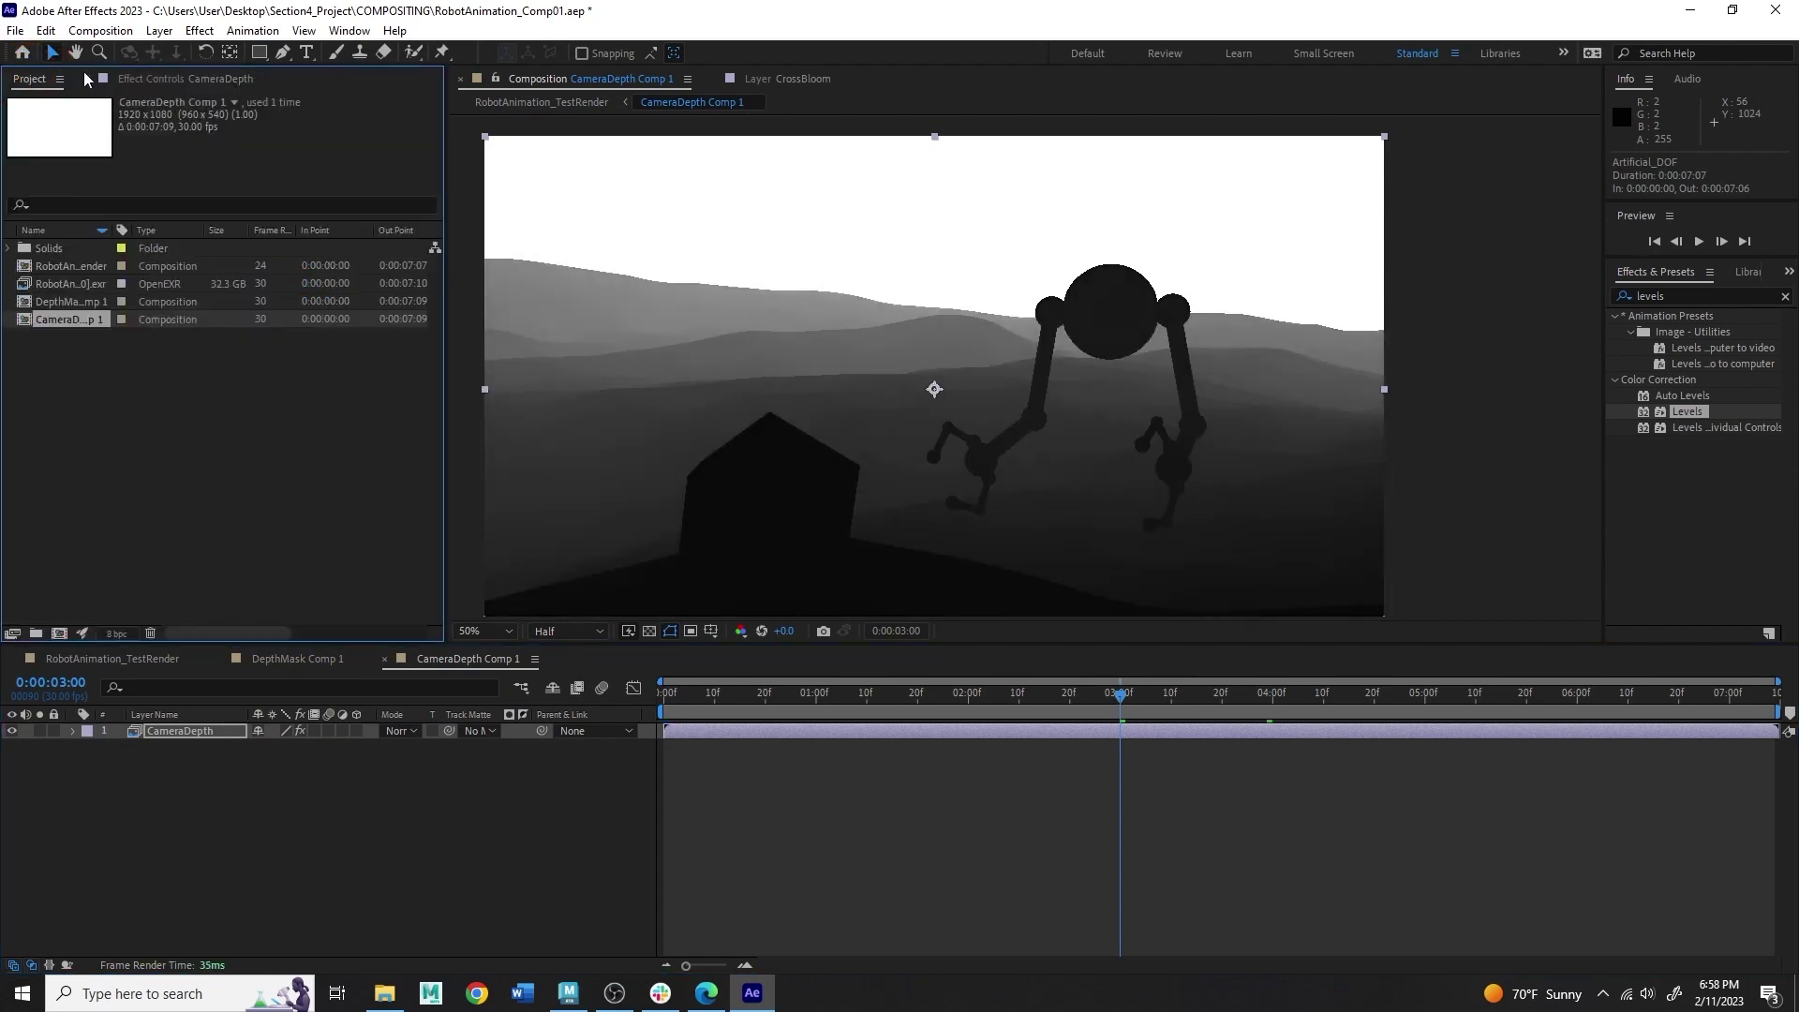
left_click(281, 660)
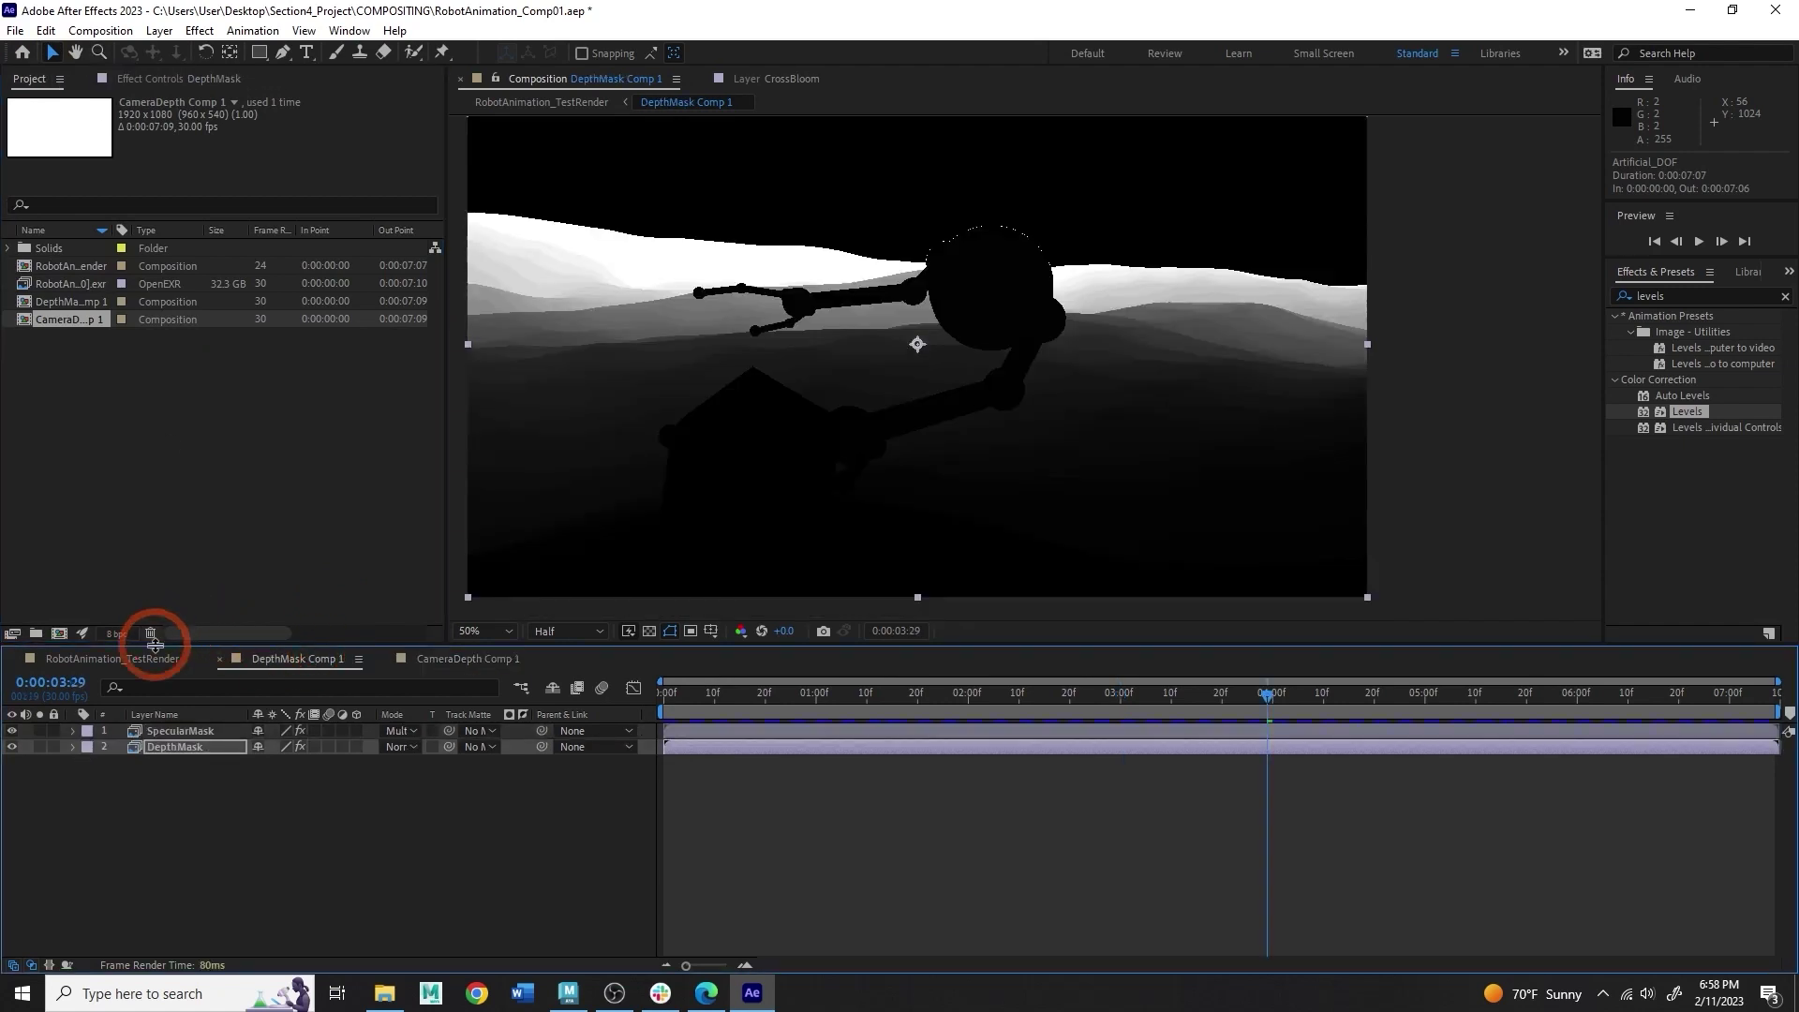
left_click(120, 660)
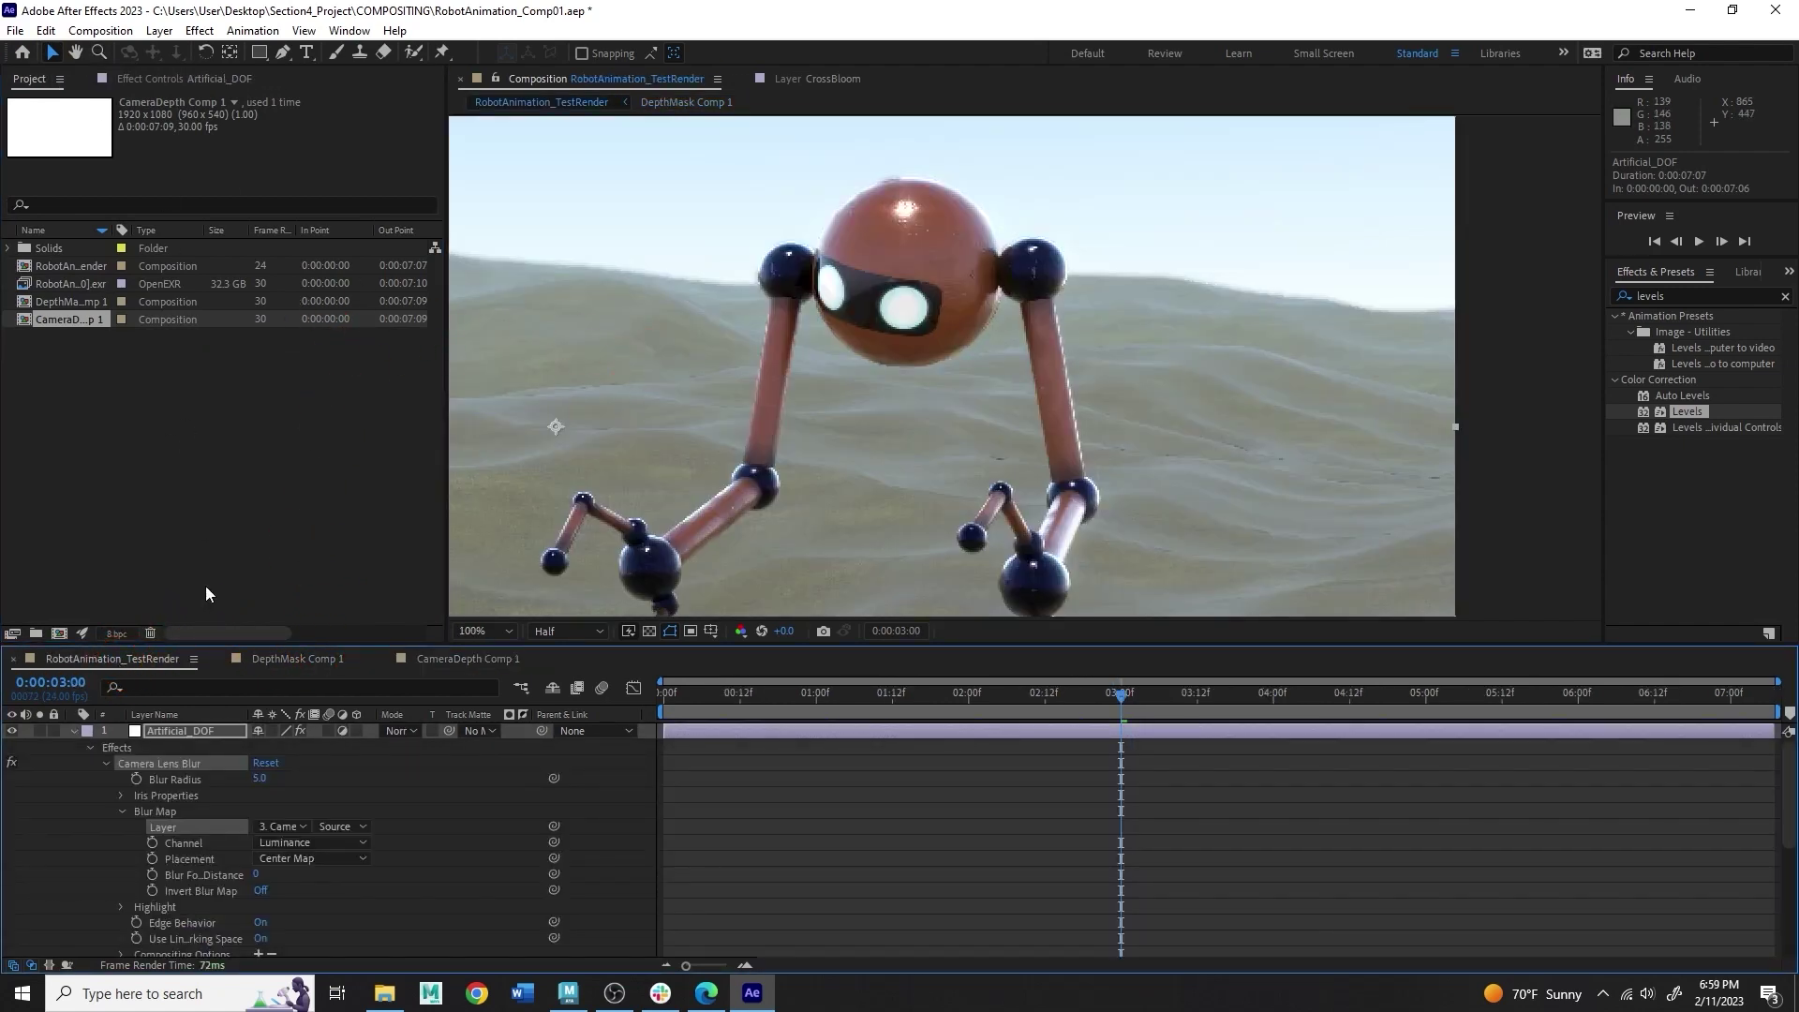
left_click(175, 736)
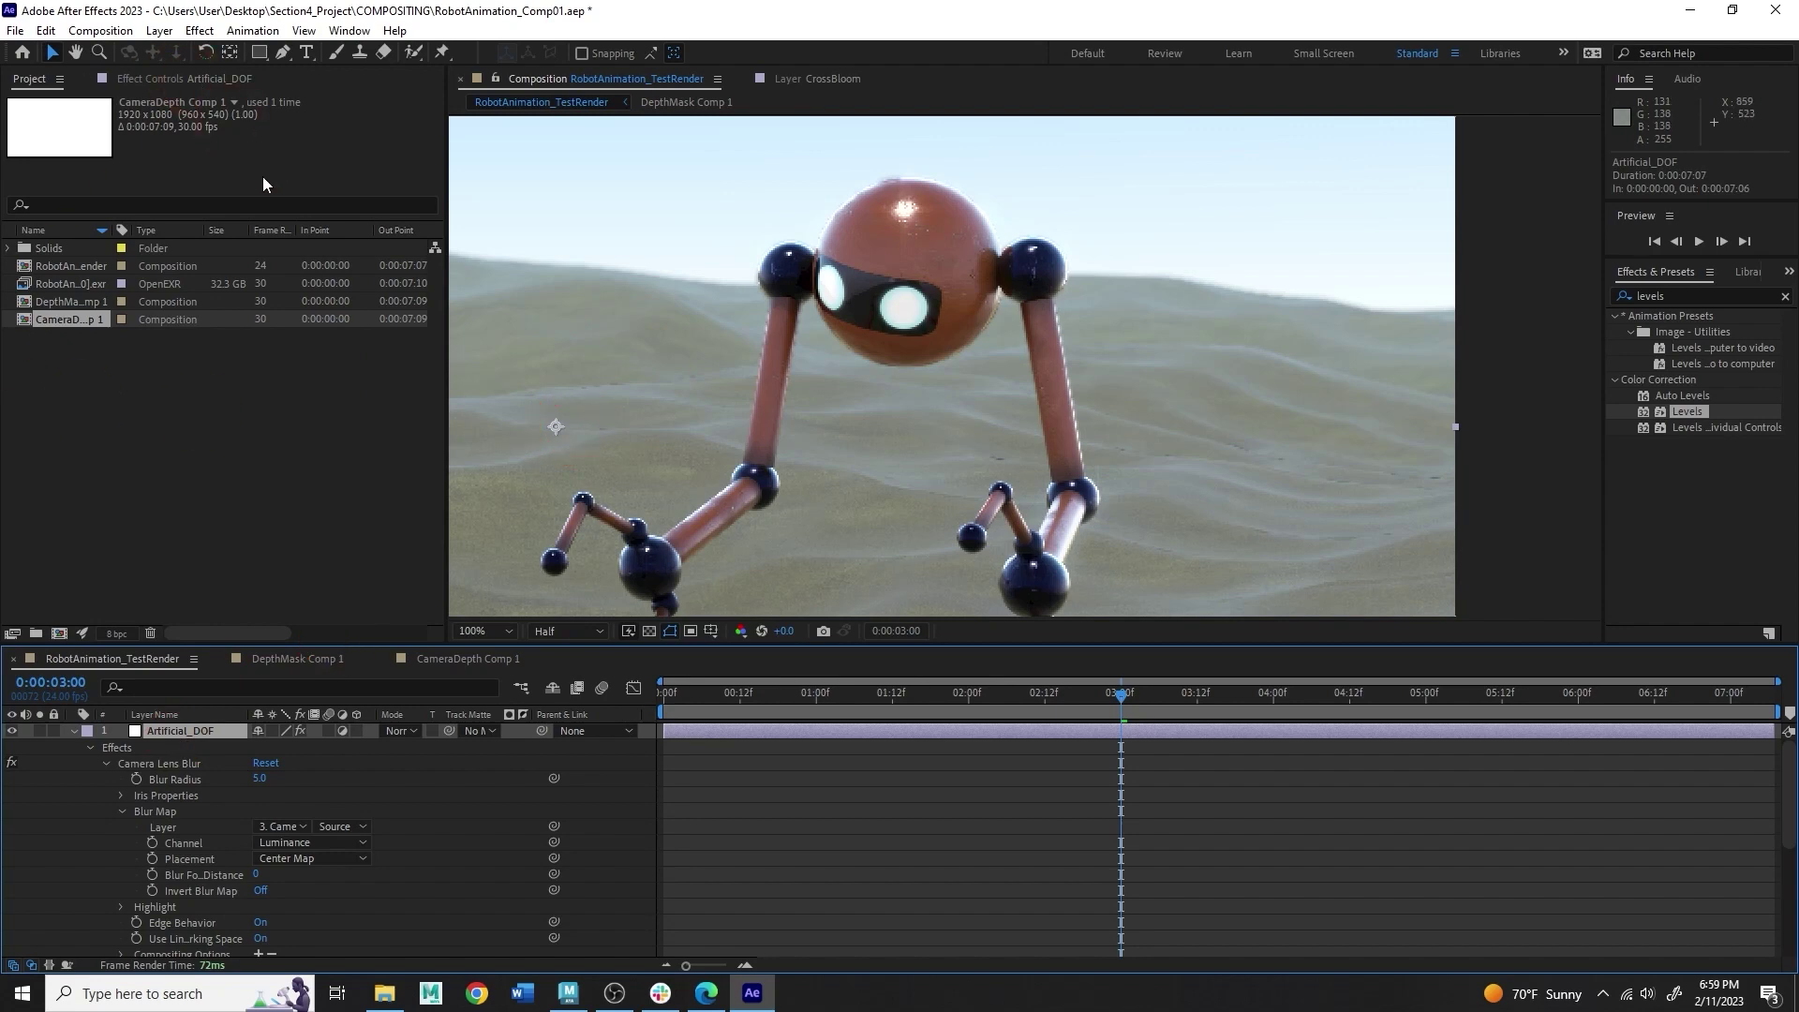
left_click(185, 83)
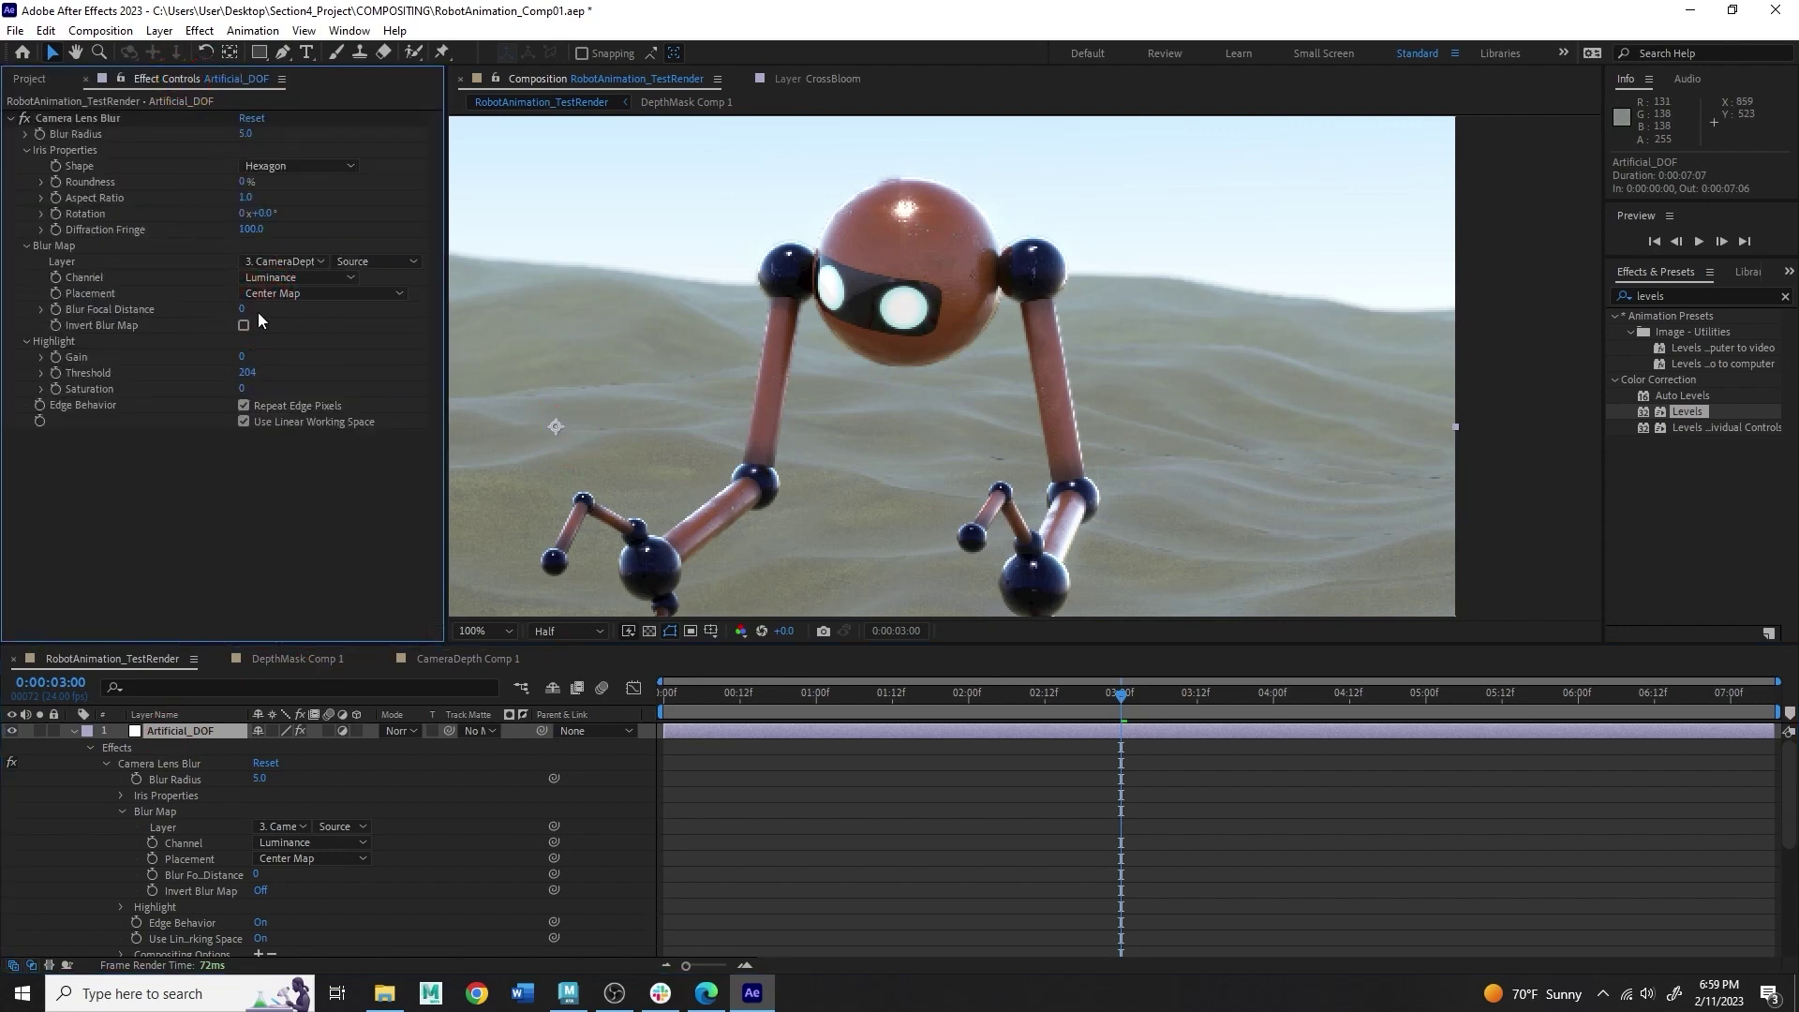
scroll(942, 275, "up", 3)
scroll(969, 386, "up", 2)
left_click(12, 729)
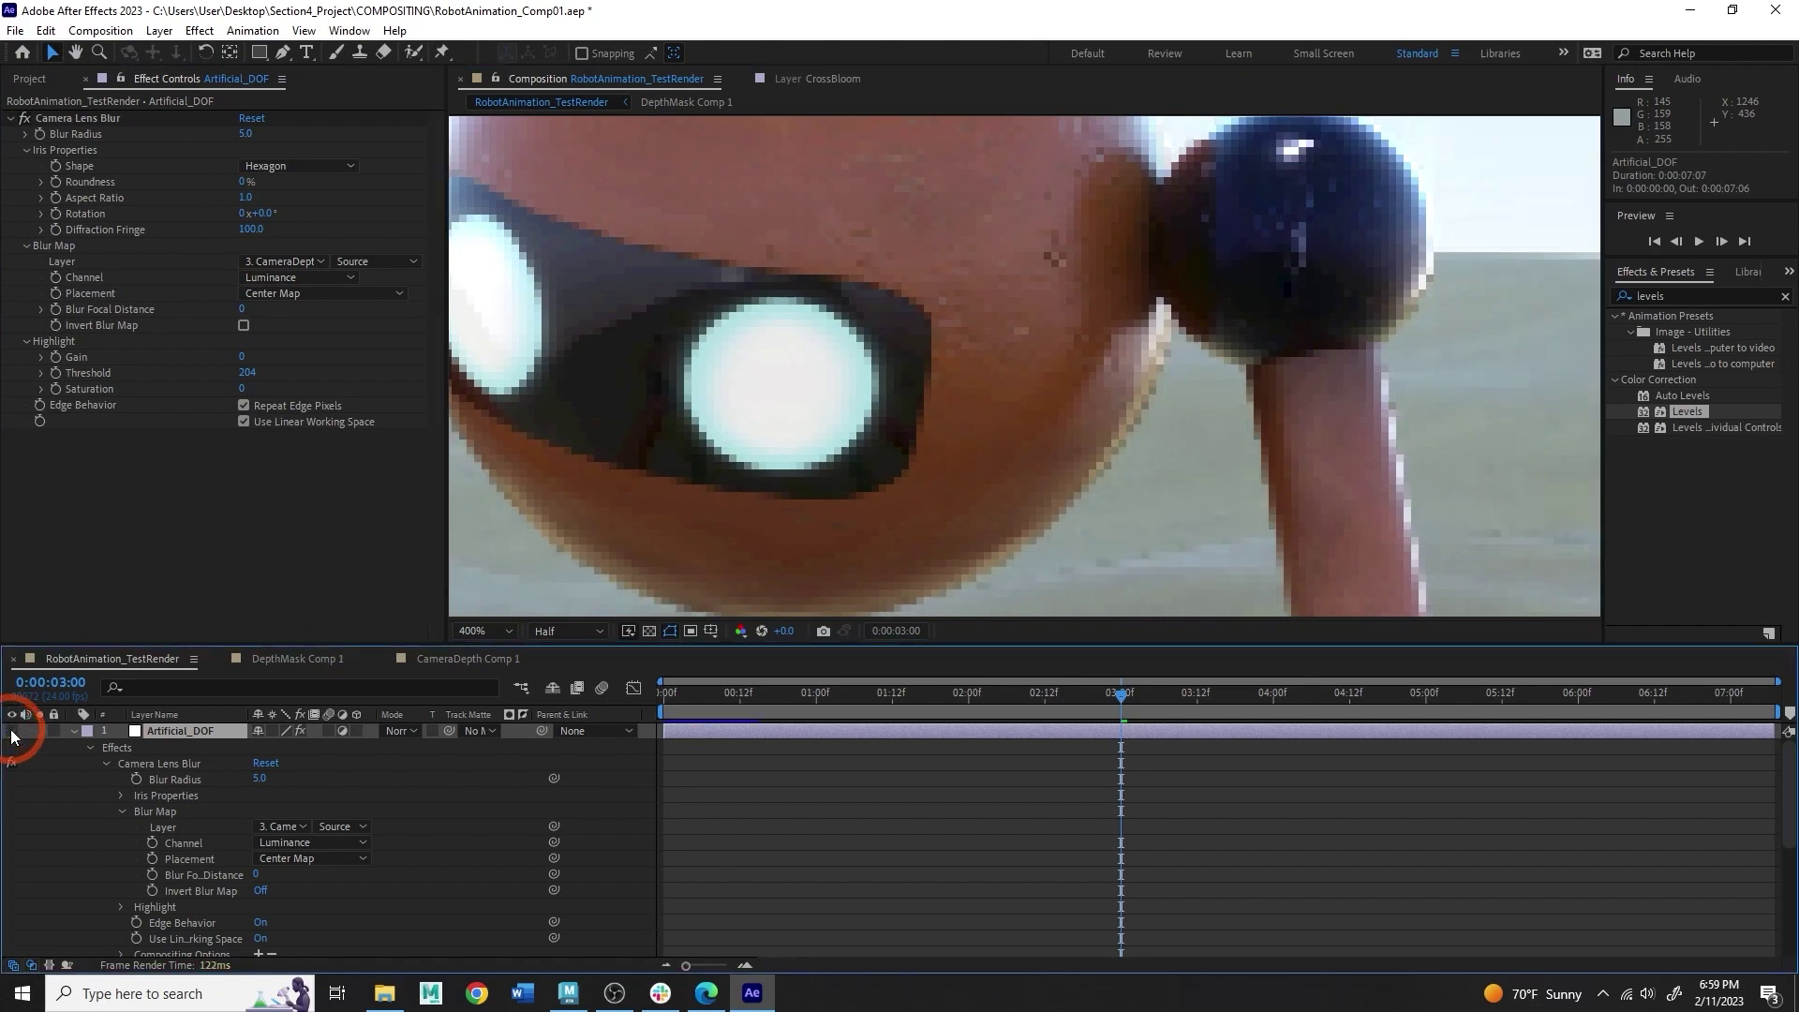
left_click(13, 730)
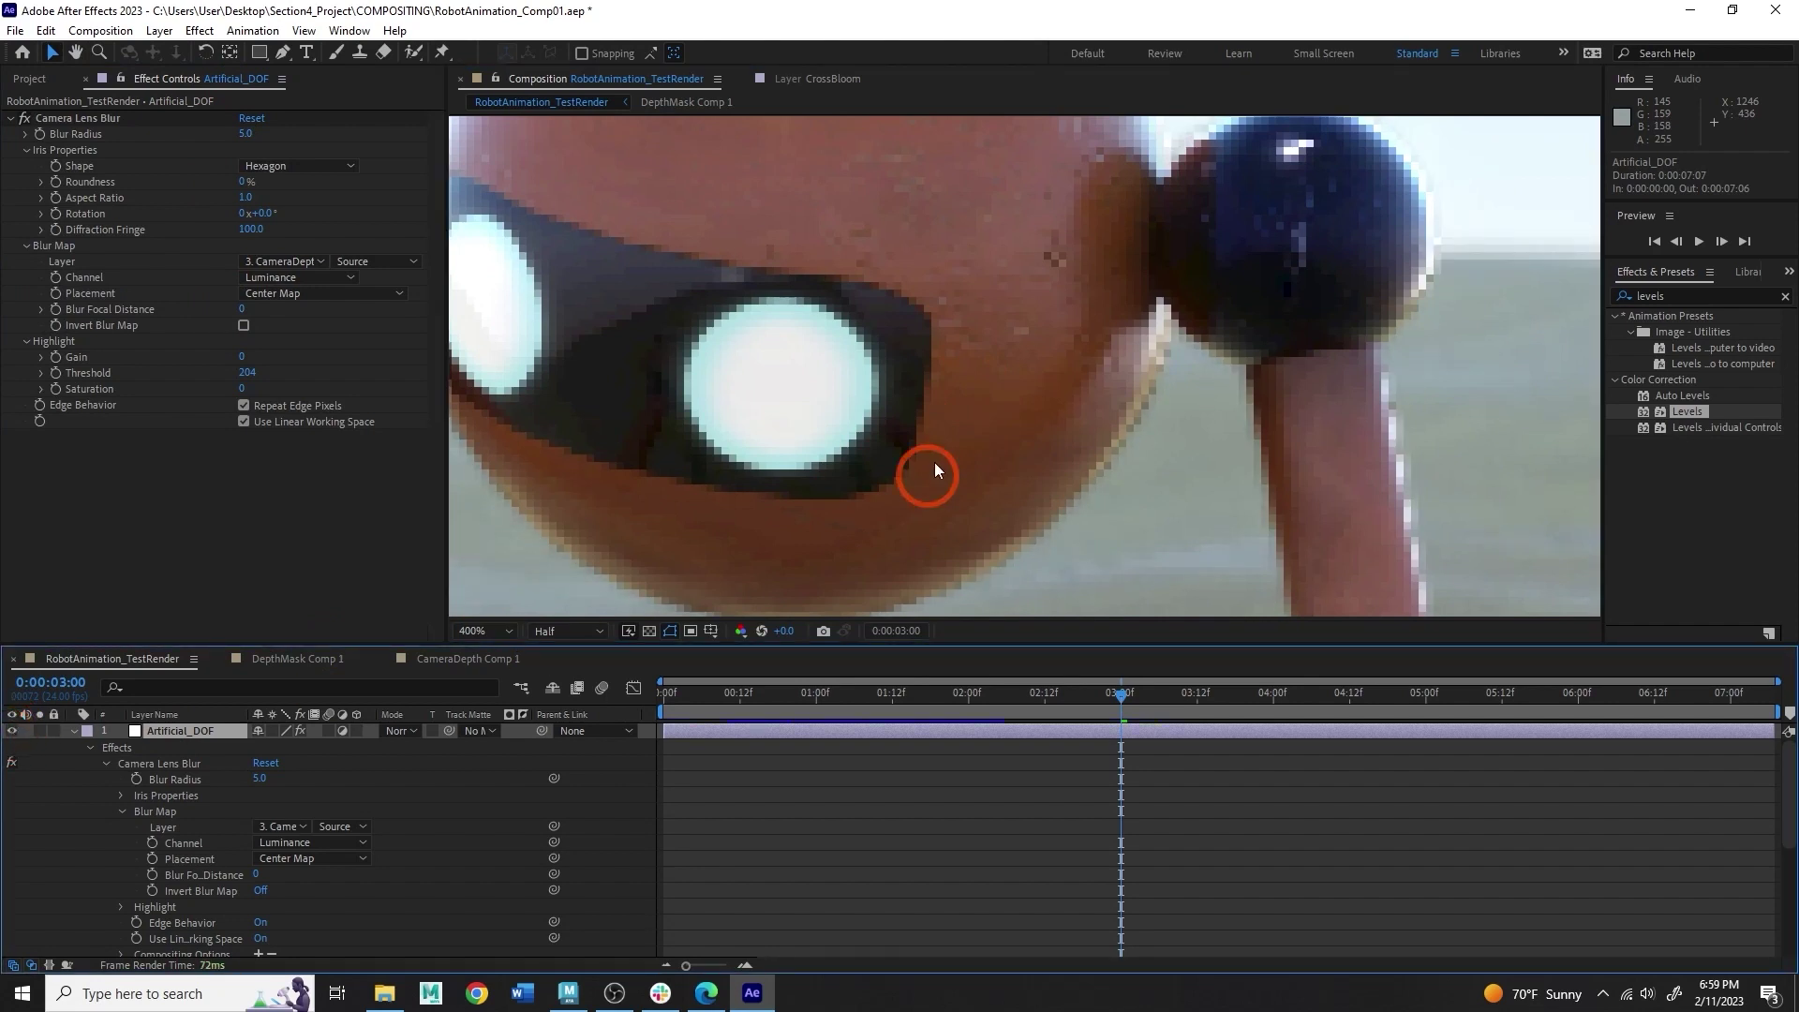
scroll(928, 441, "down", 2)
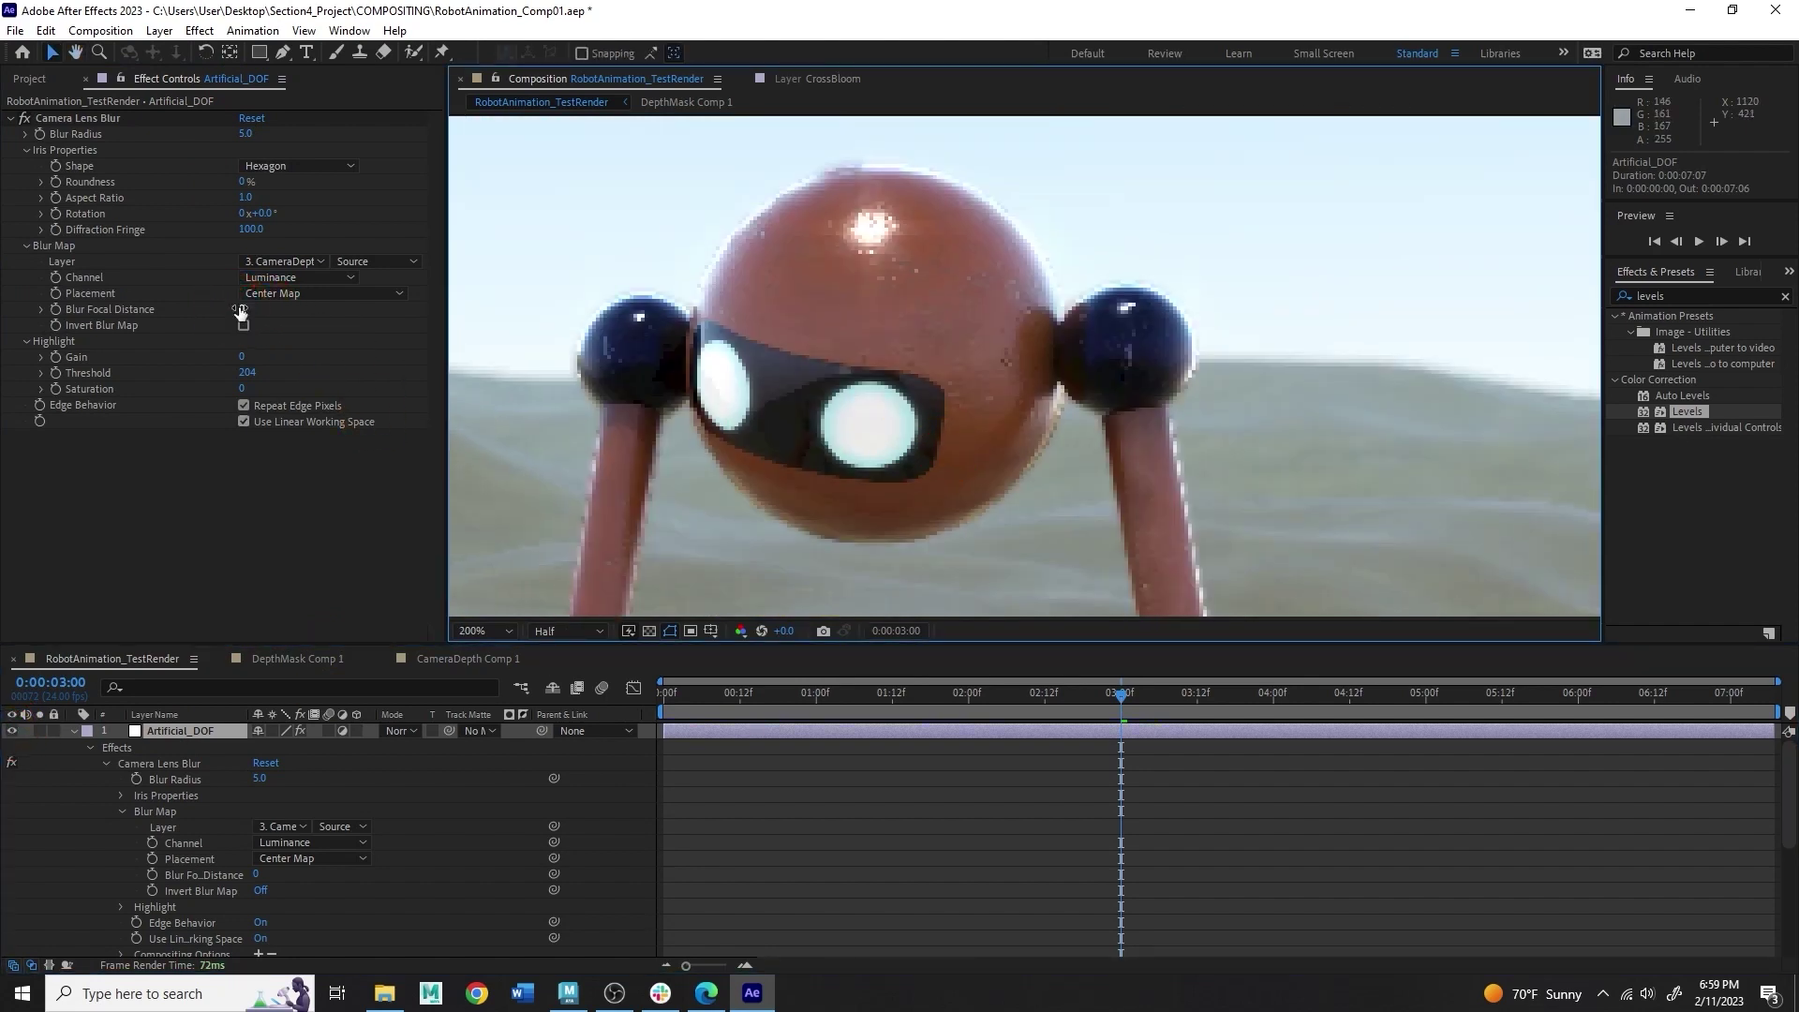
mouse_move(247, 311)
left_mouse_down()
mouse_move(288, 321)
mouse_move(200, 298)
mouse_move(269, 319)
left_mouse_up()
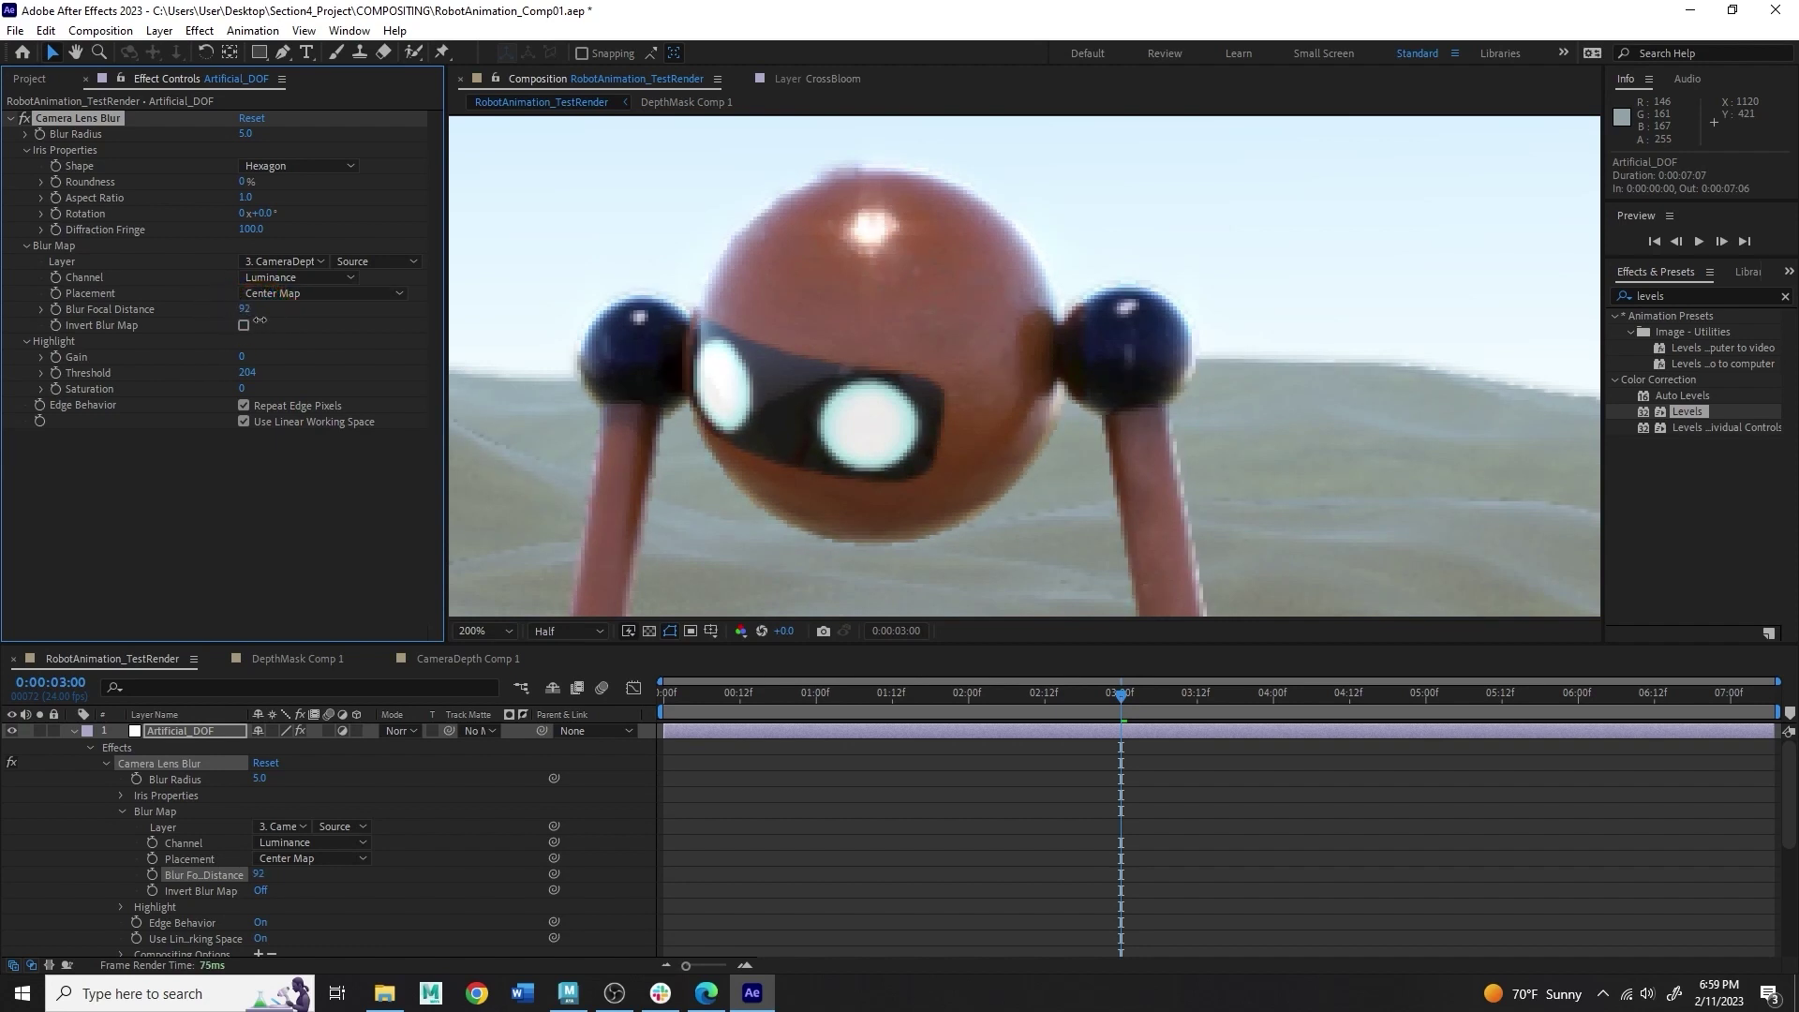
left_click_drag(263, 317, 140, 310)
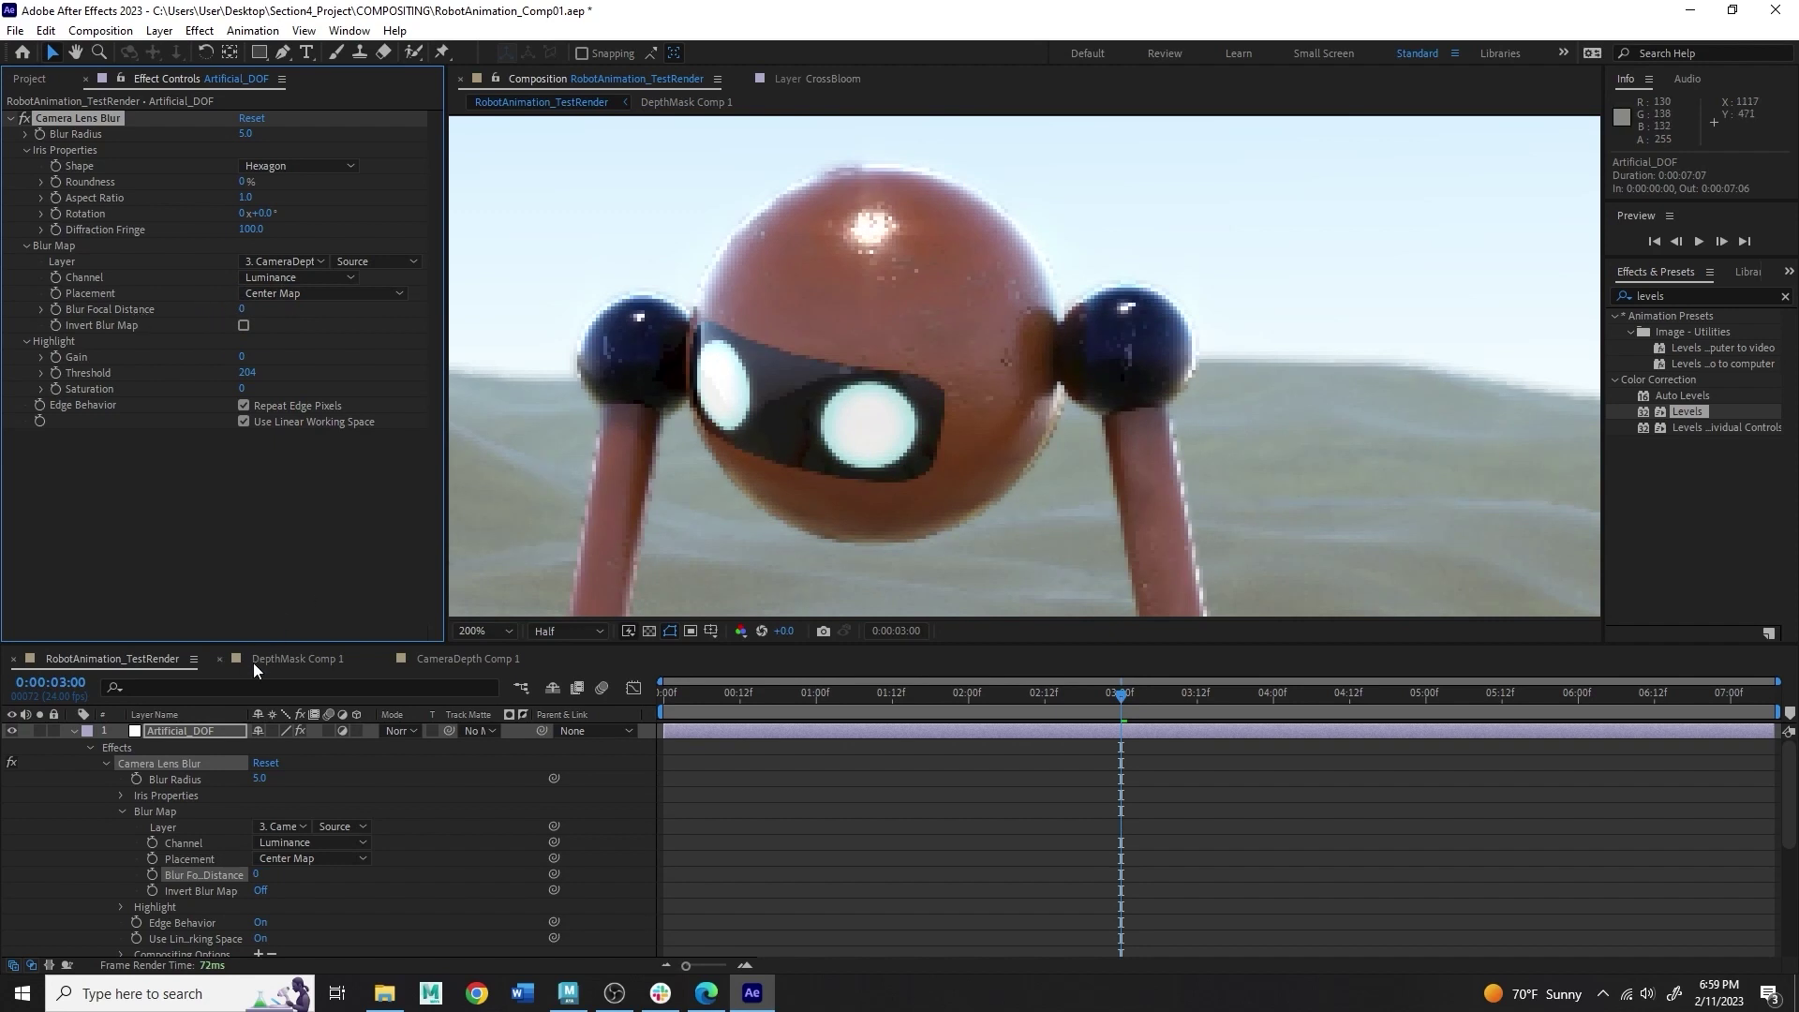
left_click(21, 729)
Step: Try several highlight Gain values, including 100, and undo the last change
key("slash")
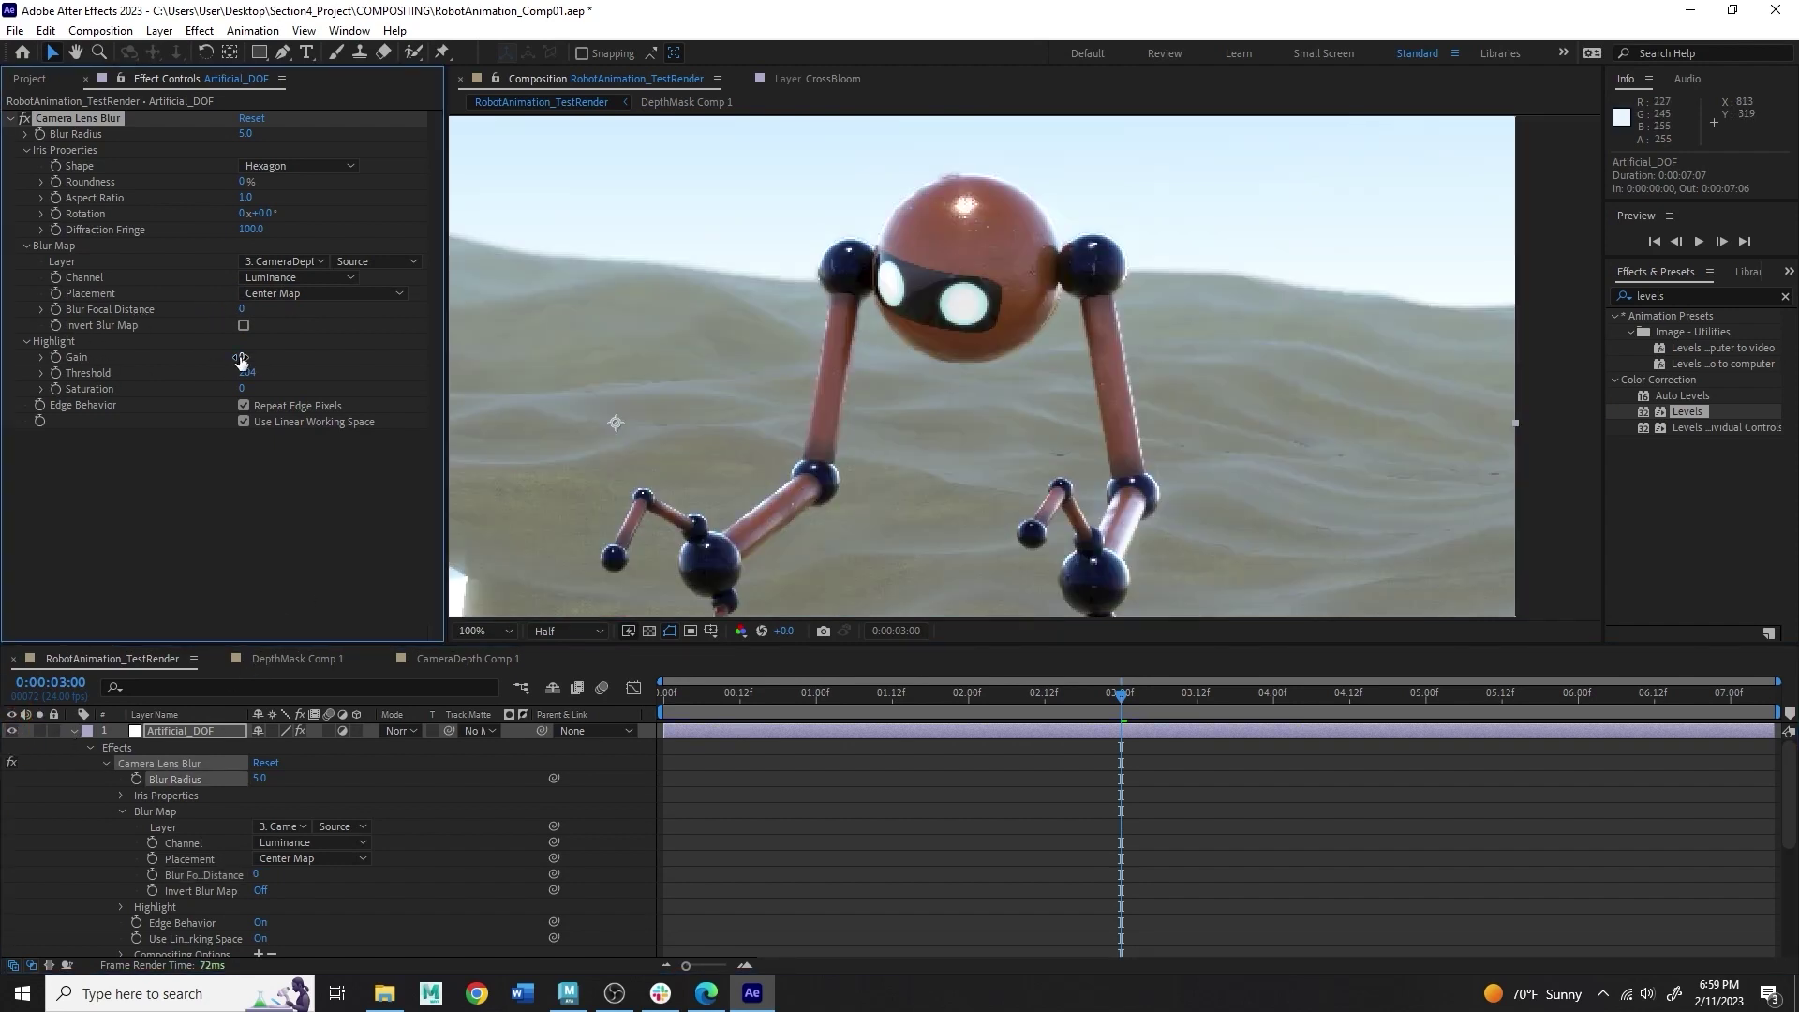
left_click_drag(240, 362, 381, 341)
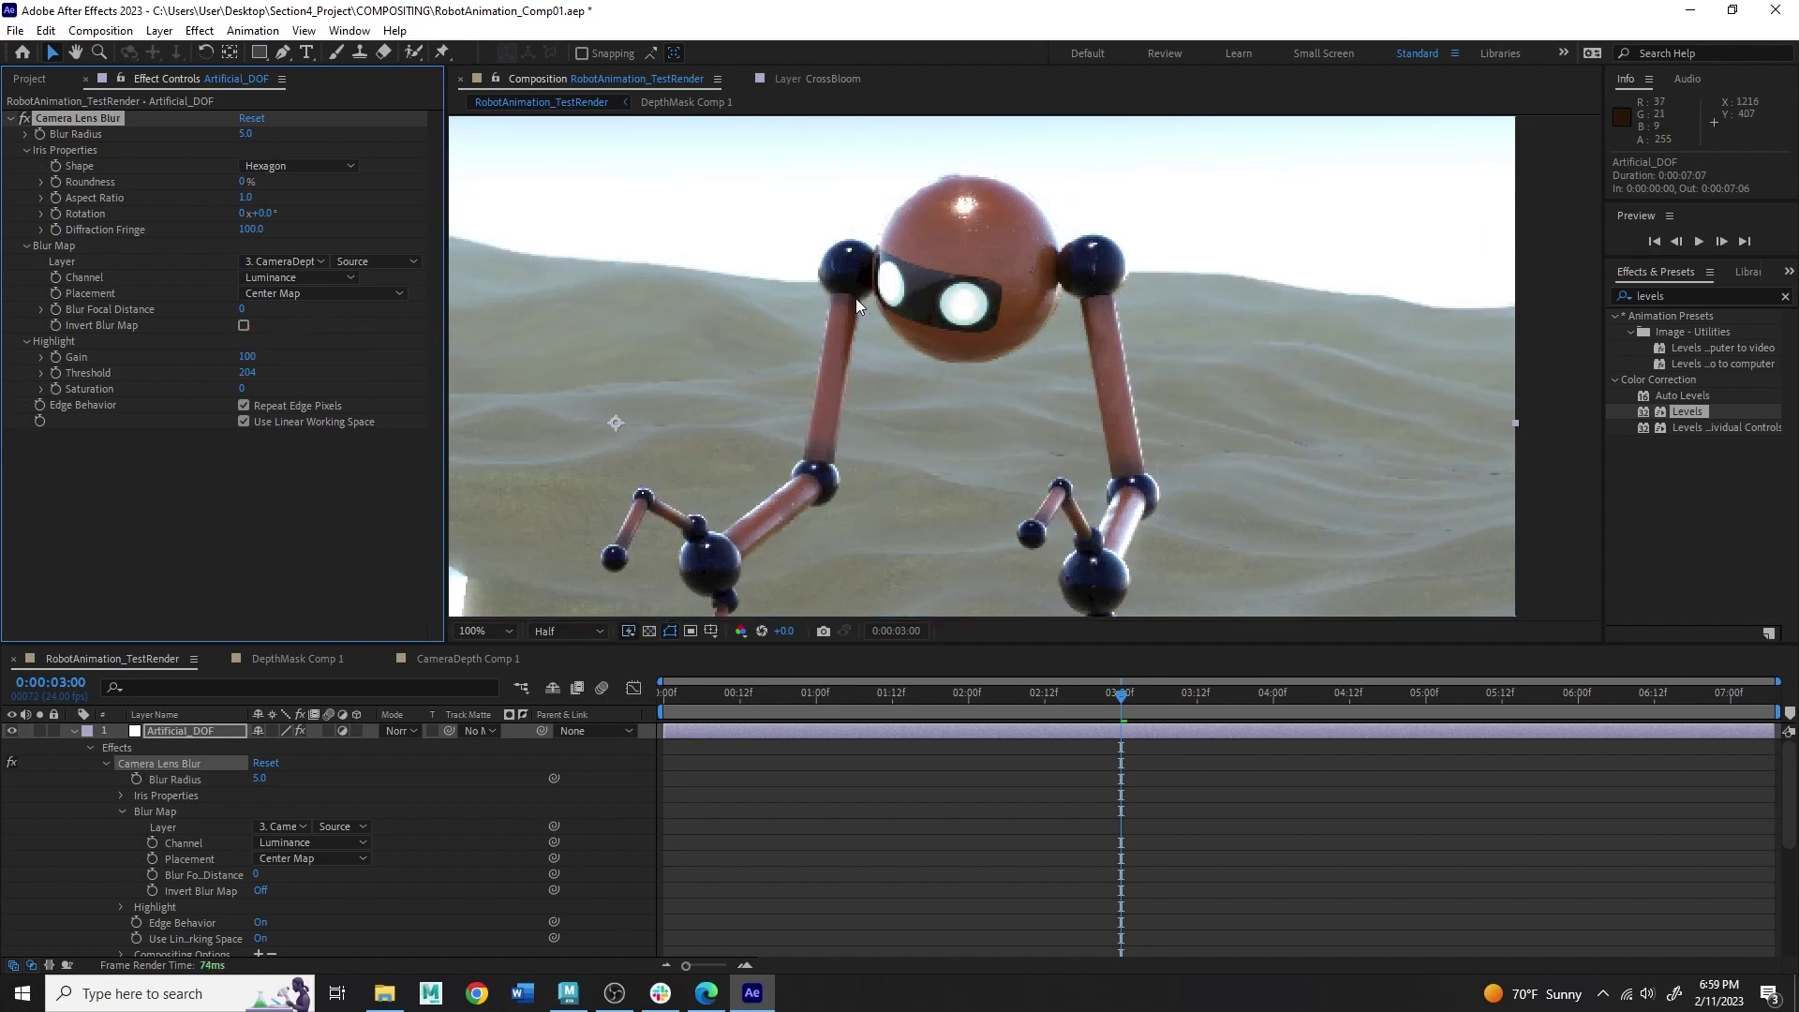
key("comma")
key("comma")
left_click_drag(249, 363, 298, 358)
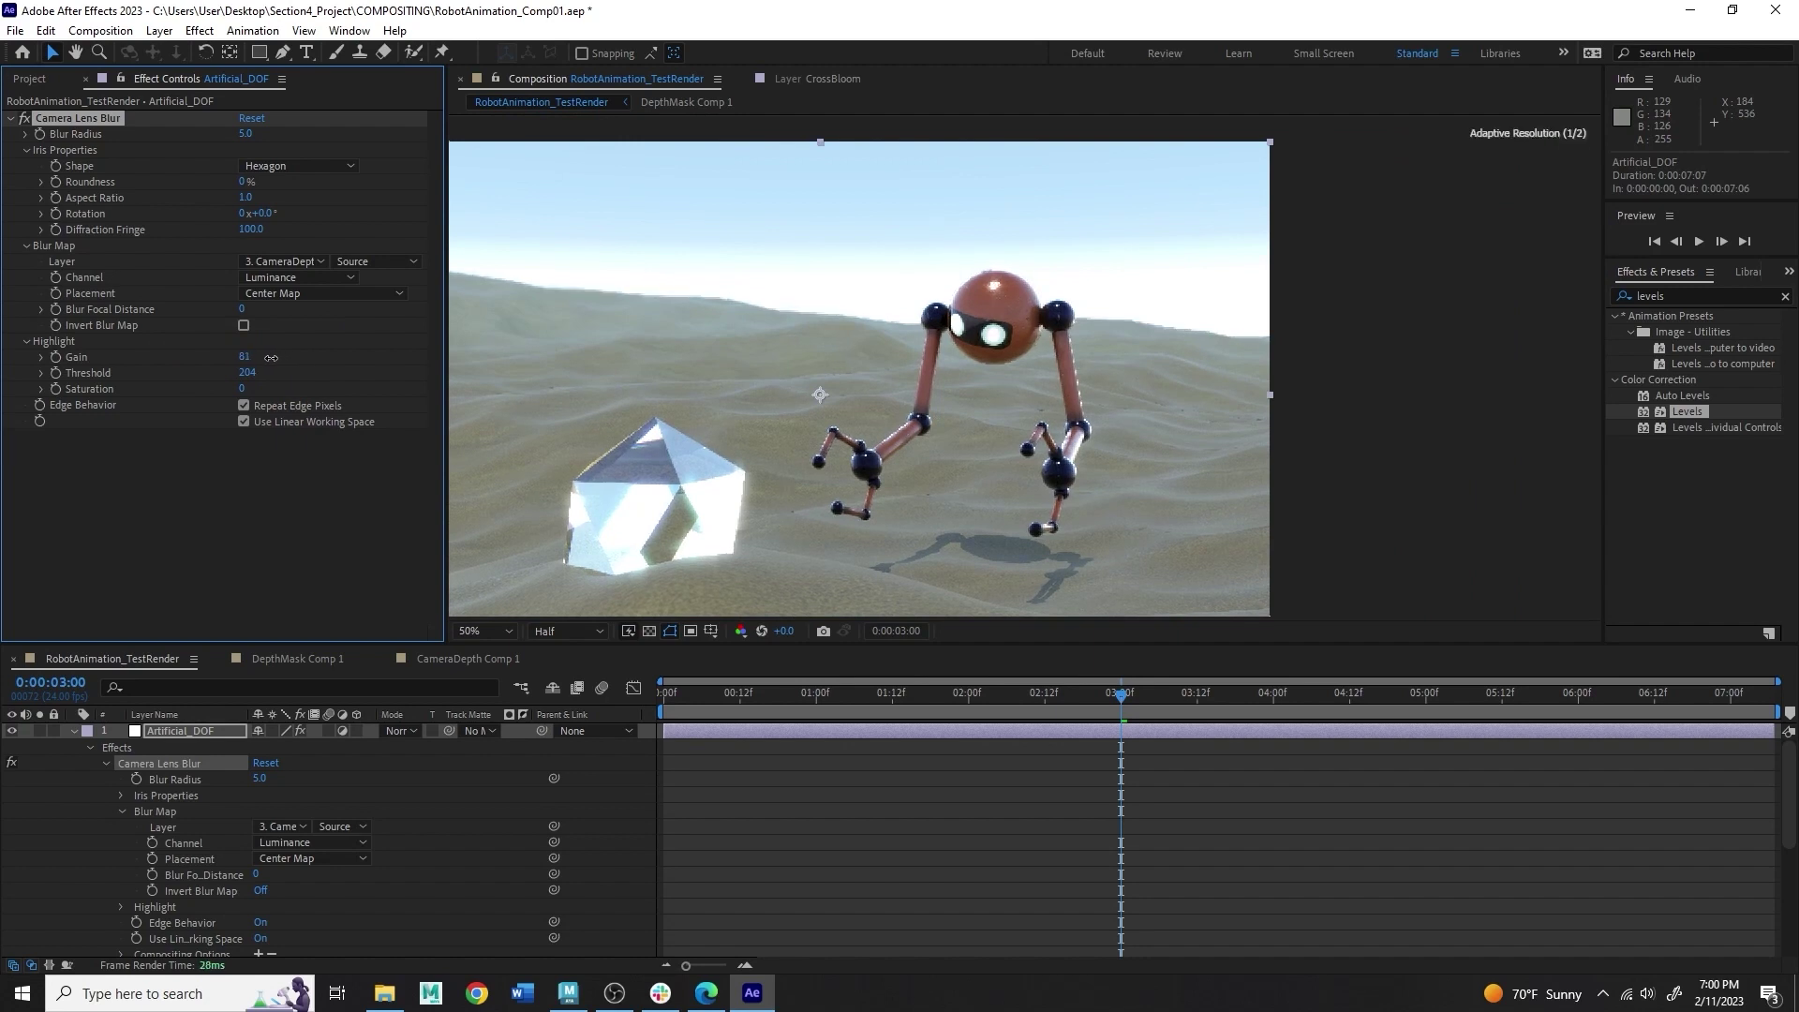
key("ctrl+z")
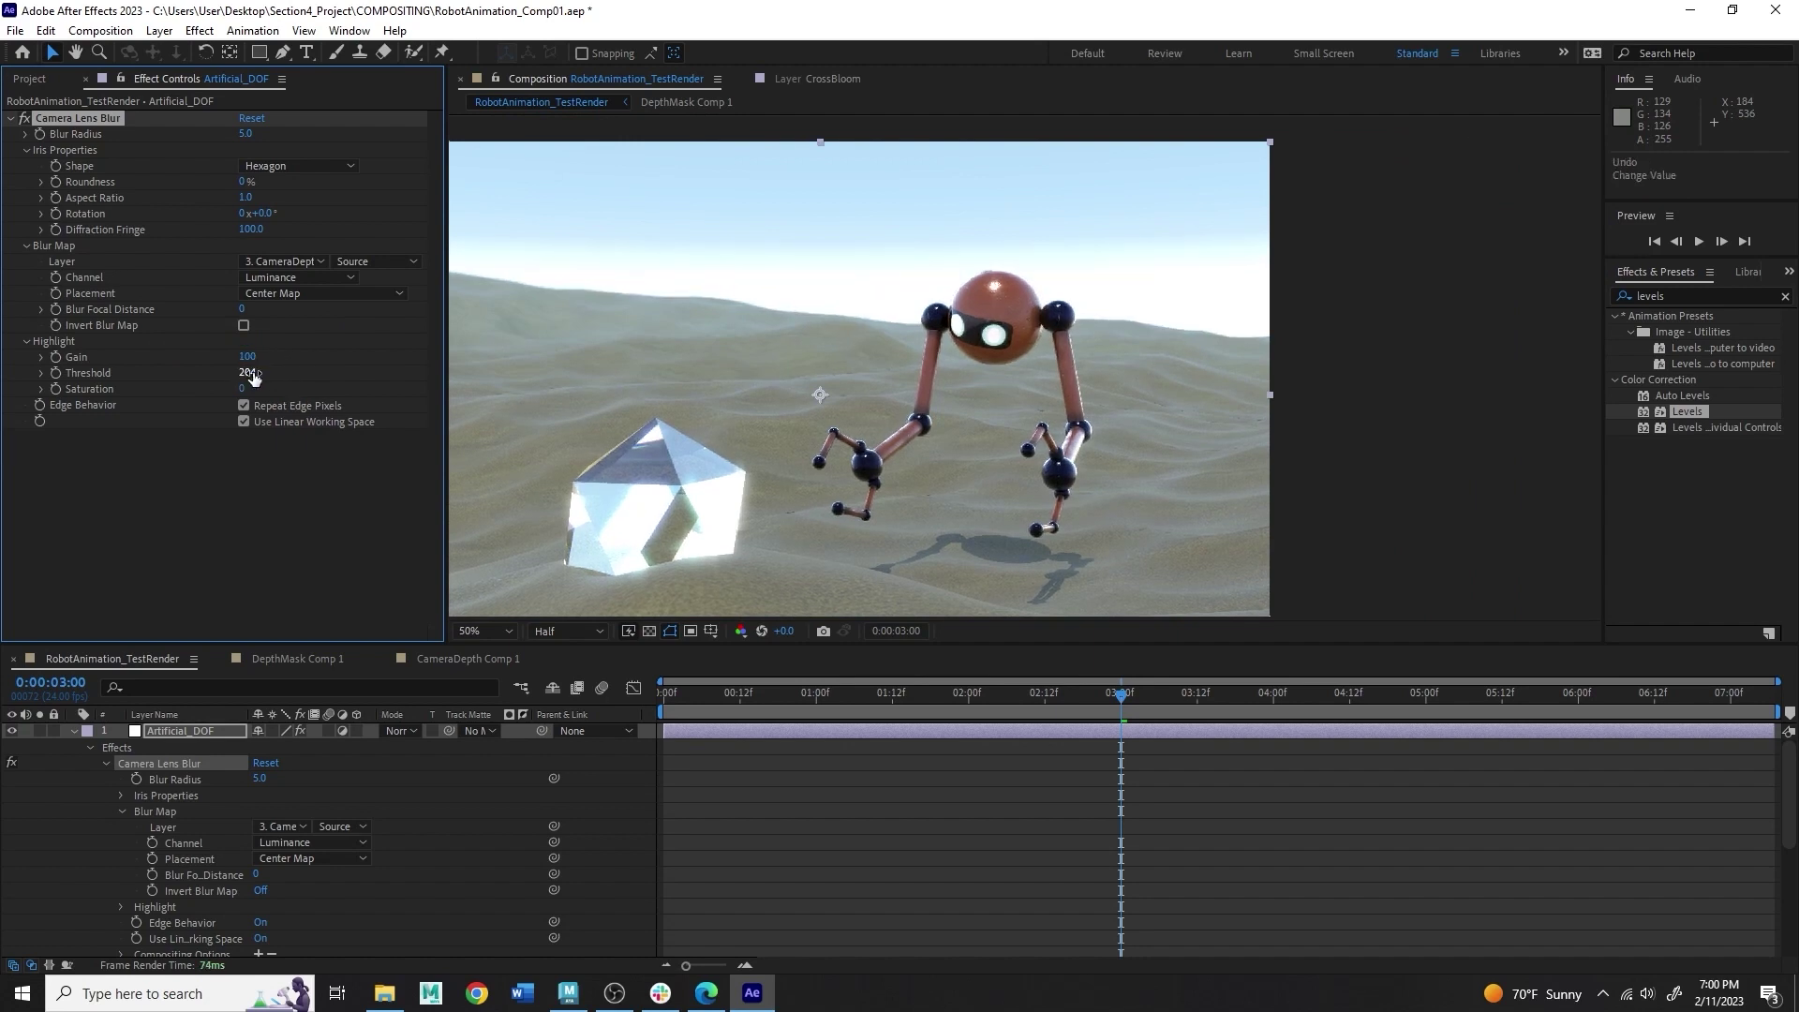
Step: Set highlight Threshold to 204 and highlight Gain to 10
mouse_move(252, 376)
left_mouse_down()
mouse_move(300, 405)
mouse_move(271, 387)
left_mouse_up()
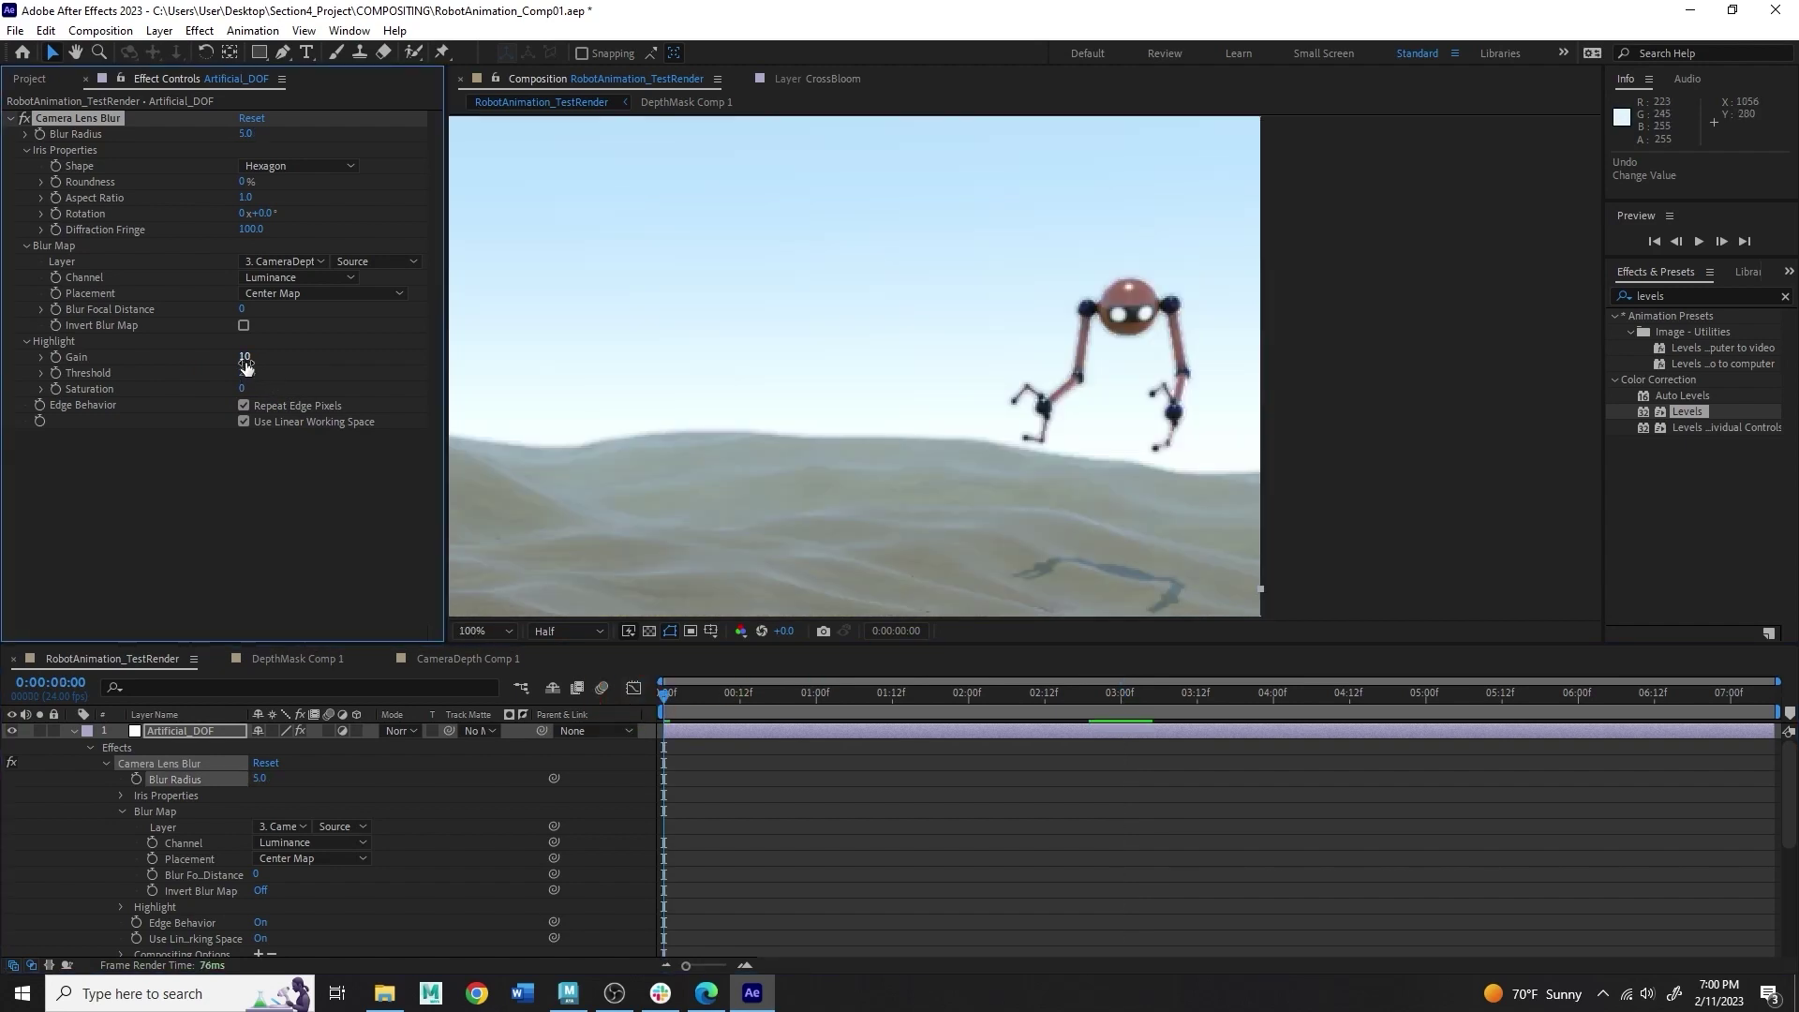
left_click_drag(247, 366, 320, 363)
key("ctrl+z")
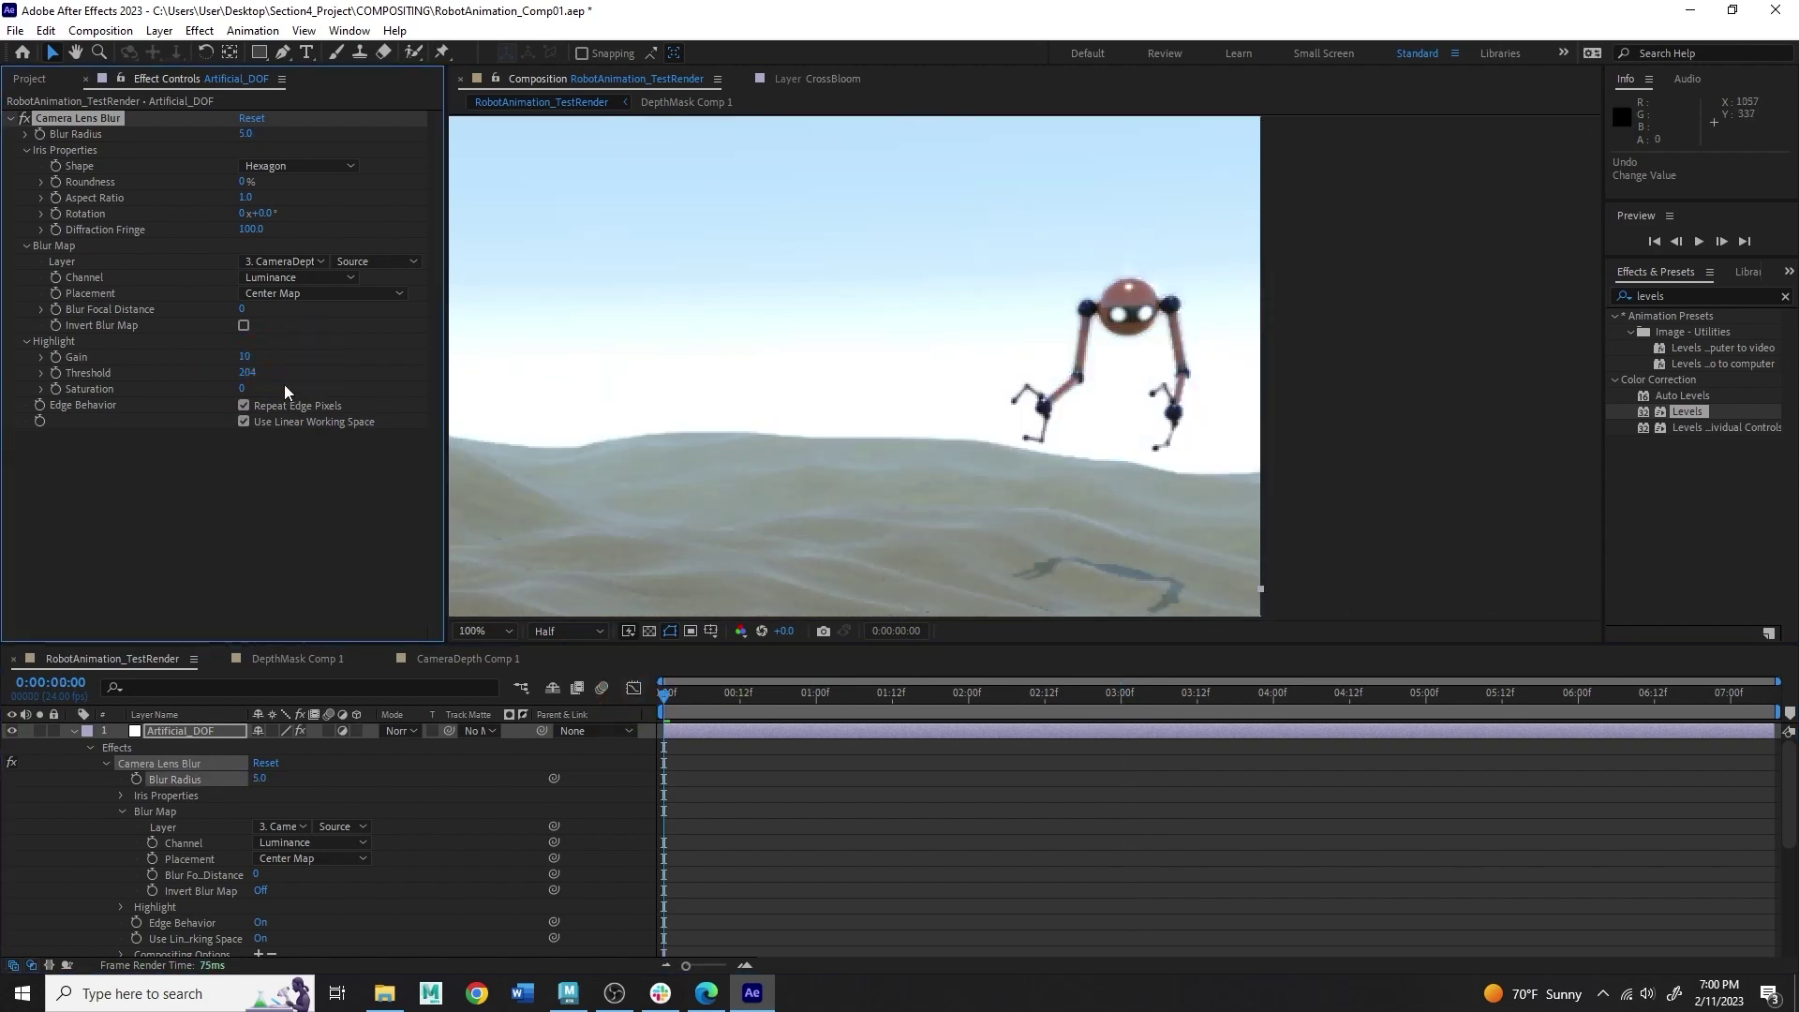
mouse_move(247, 374)
left_mouse_down()
mouse_move(221, 363)
mouse_move(301, 395)
mouse_move(281, 357)
left_mouse_up()
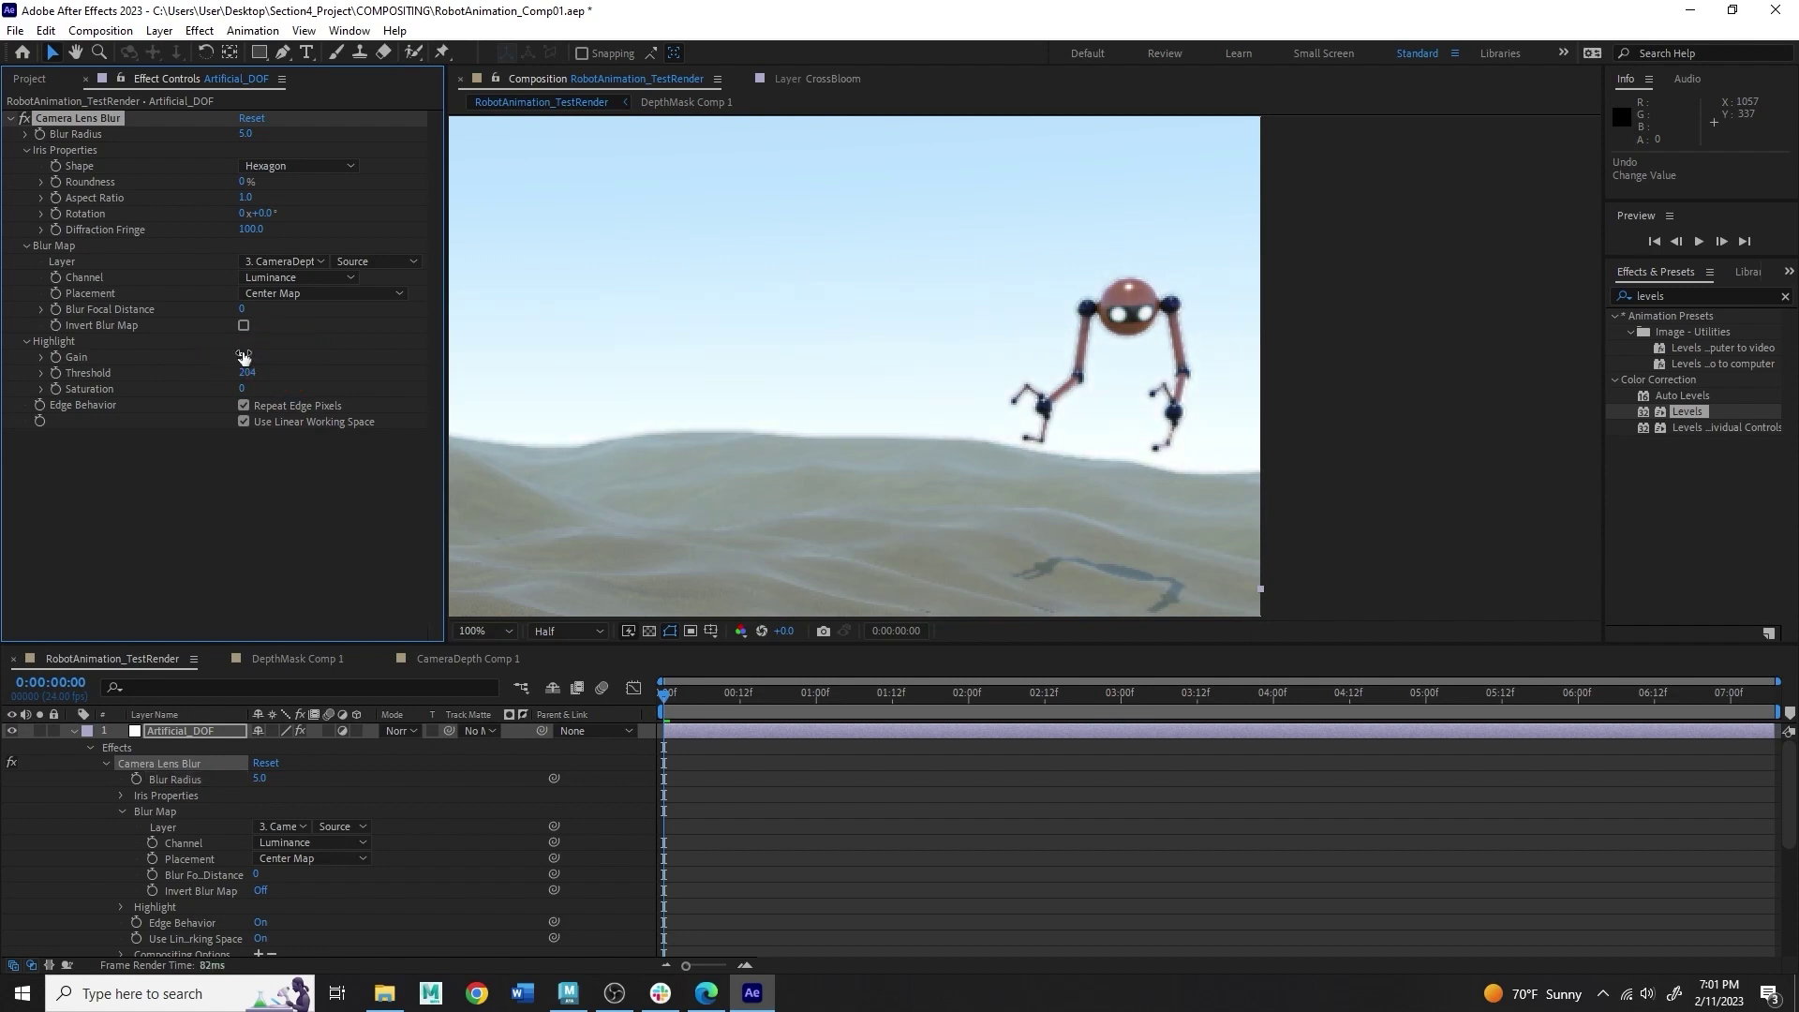
left_click(248, 364)
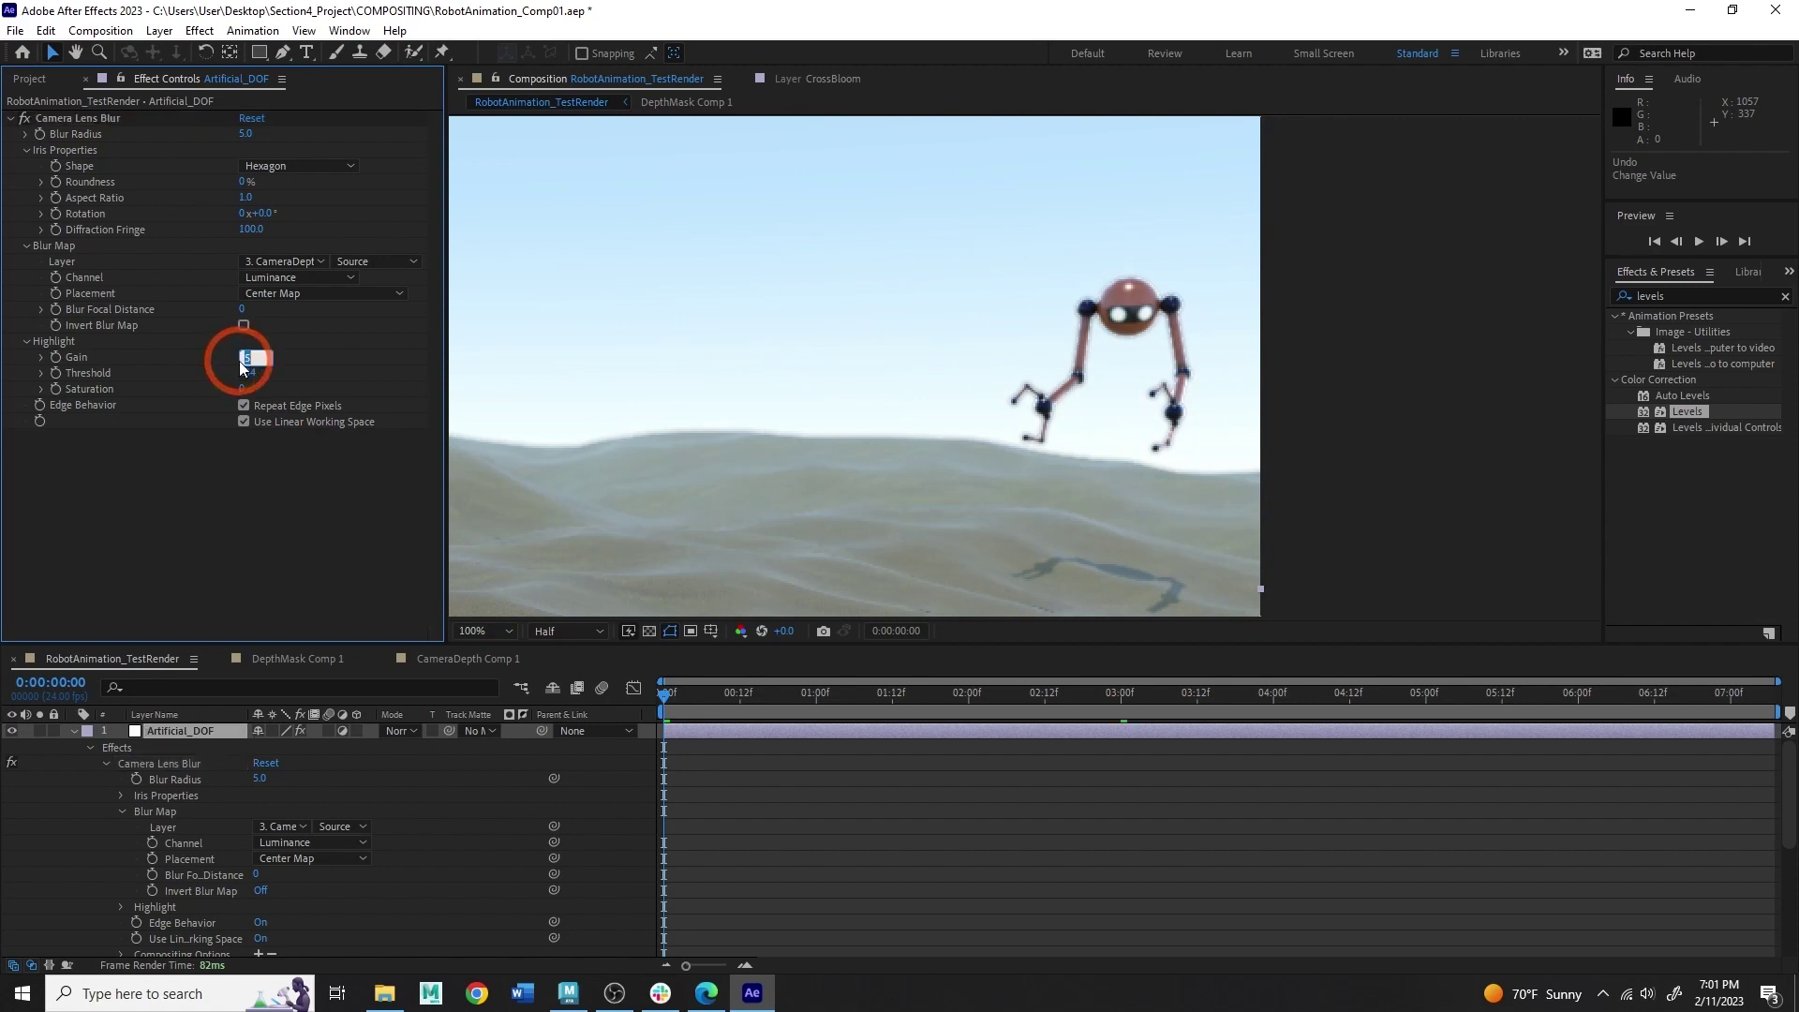
type("10")
key("Return")
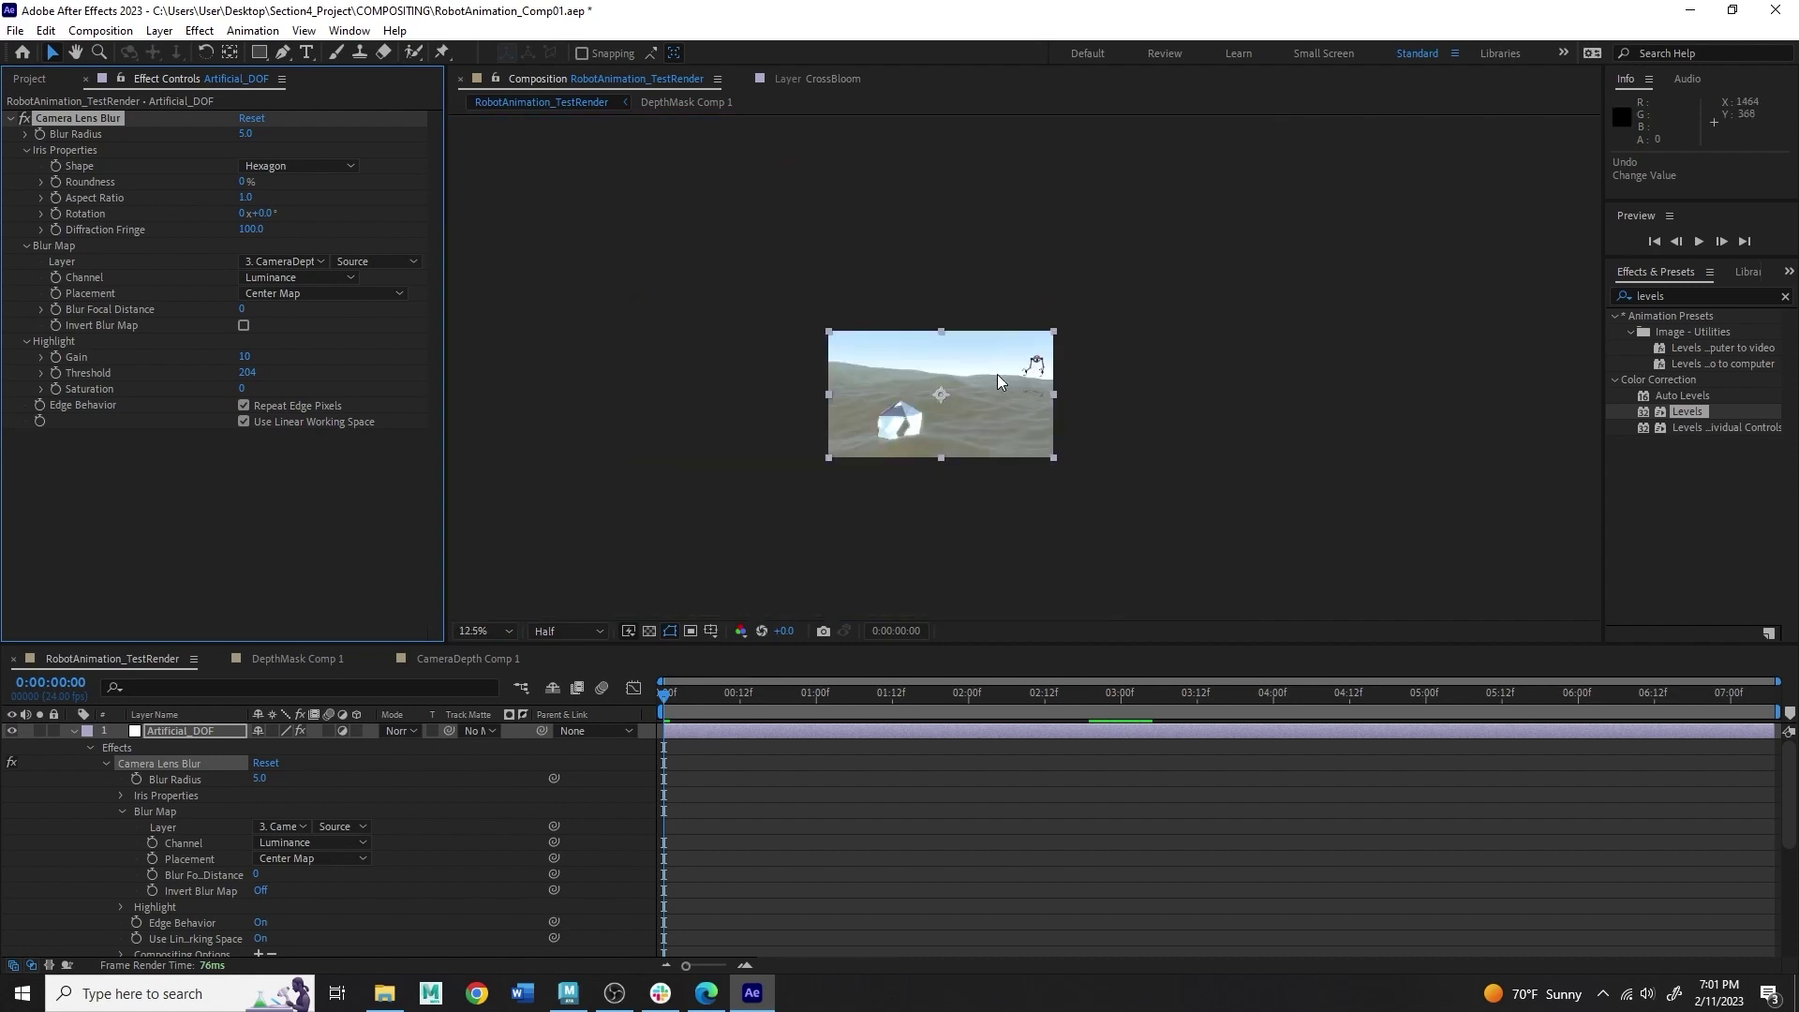
Step: Move CrossBloom and SoftBloom above Artificial_DOF, into layer positions 1 and 2
left_click(1037, 315)
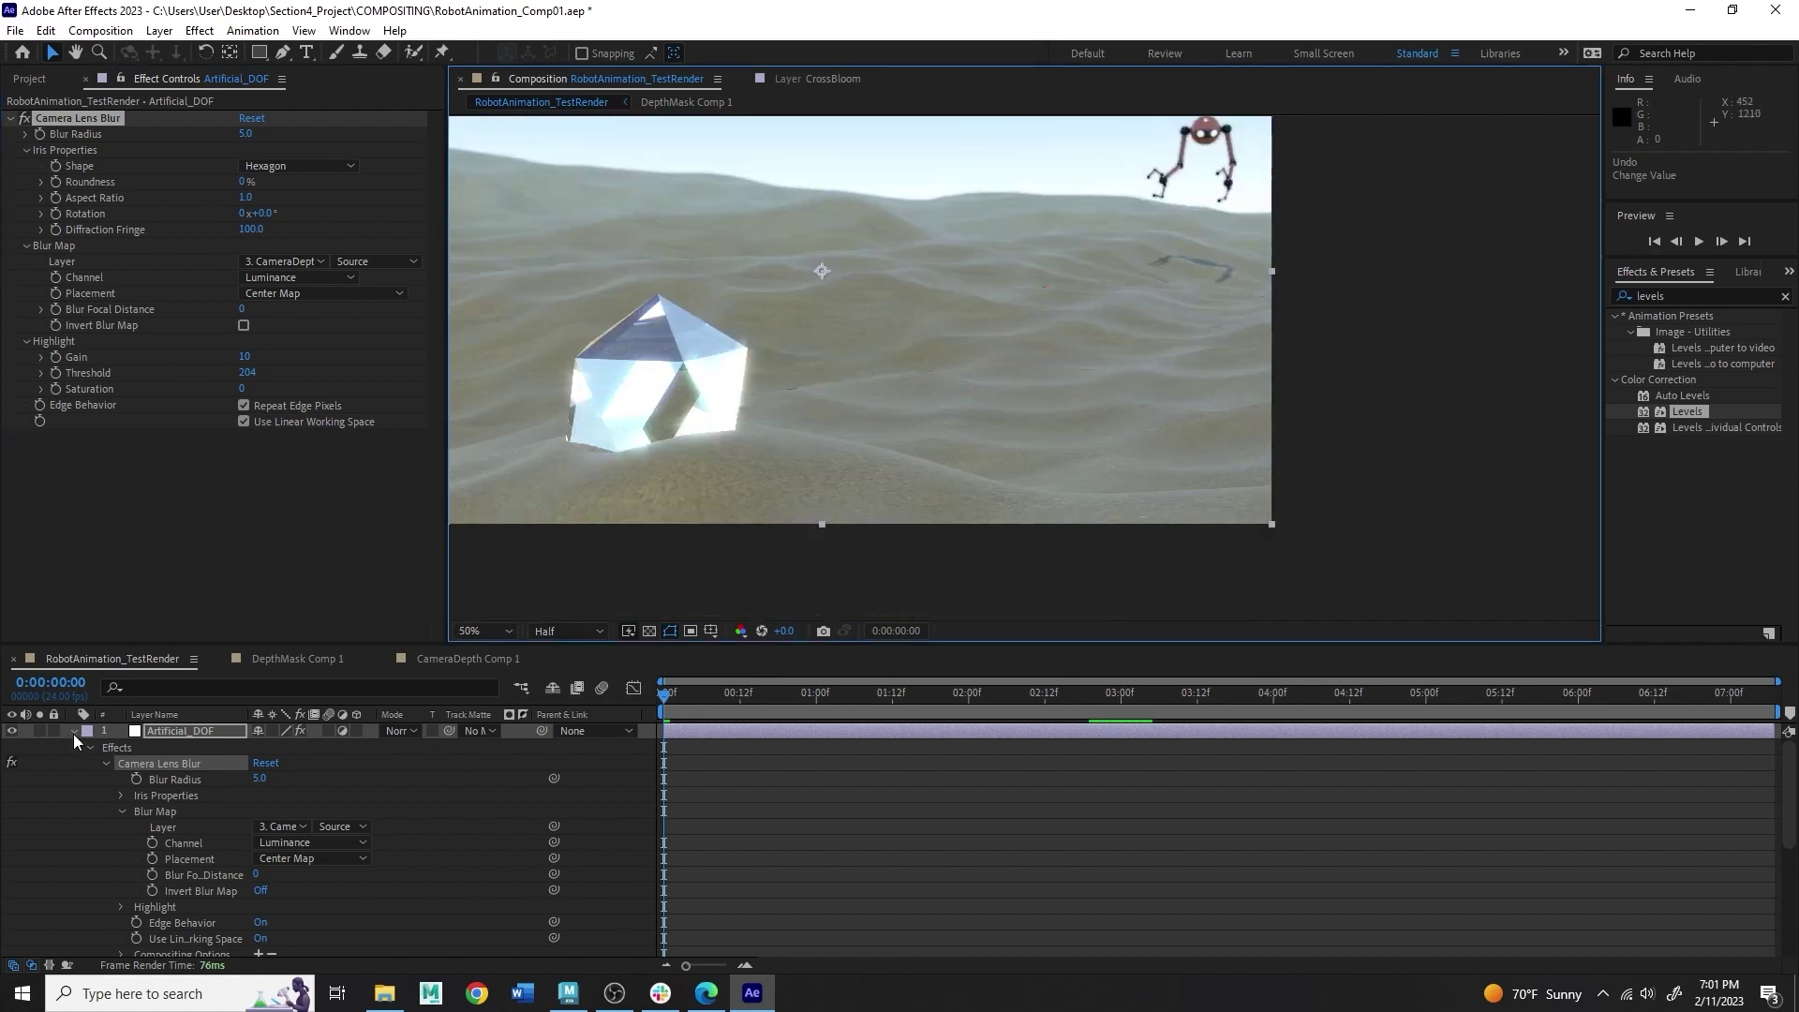
left_click(74, 732)
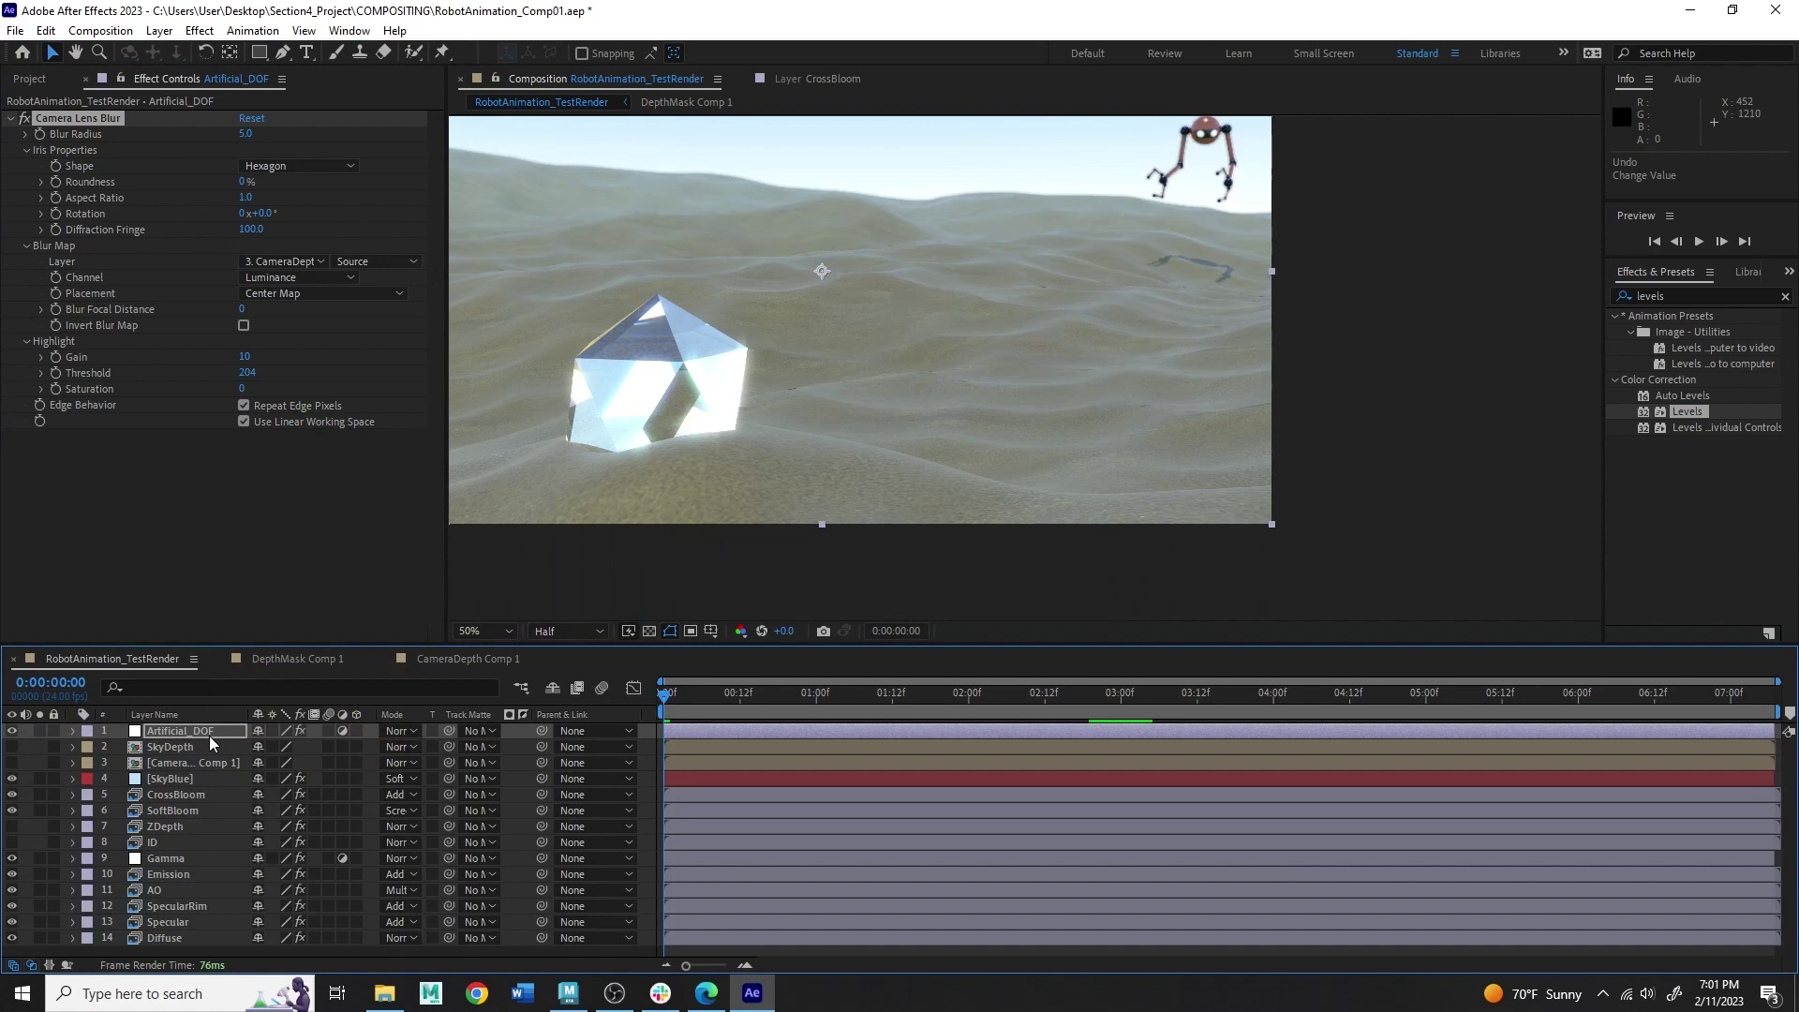
left_click(180, 798)
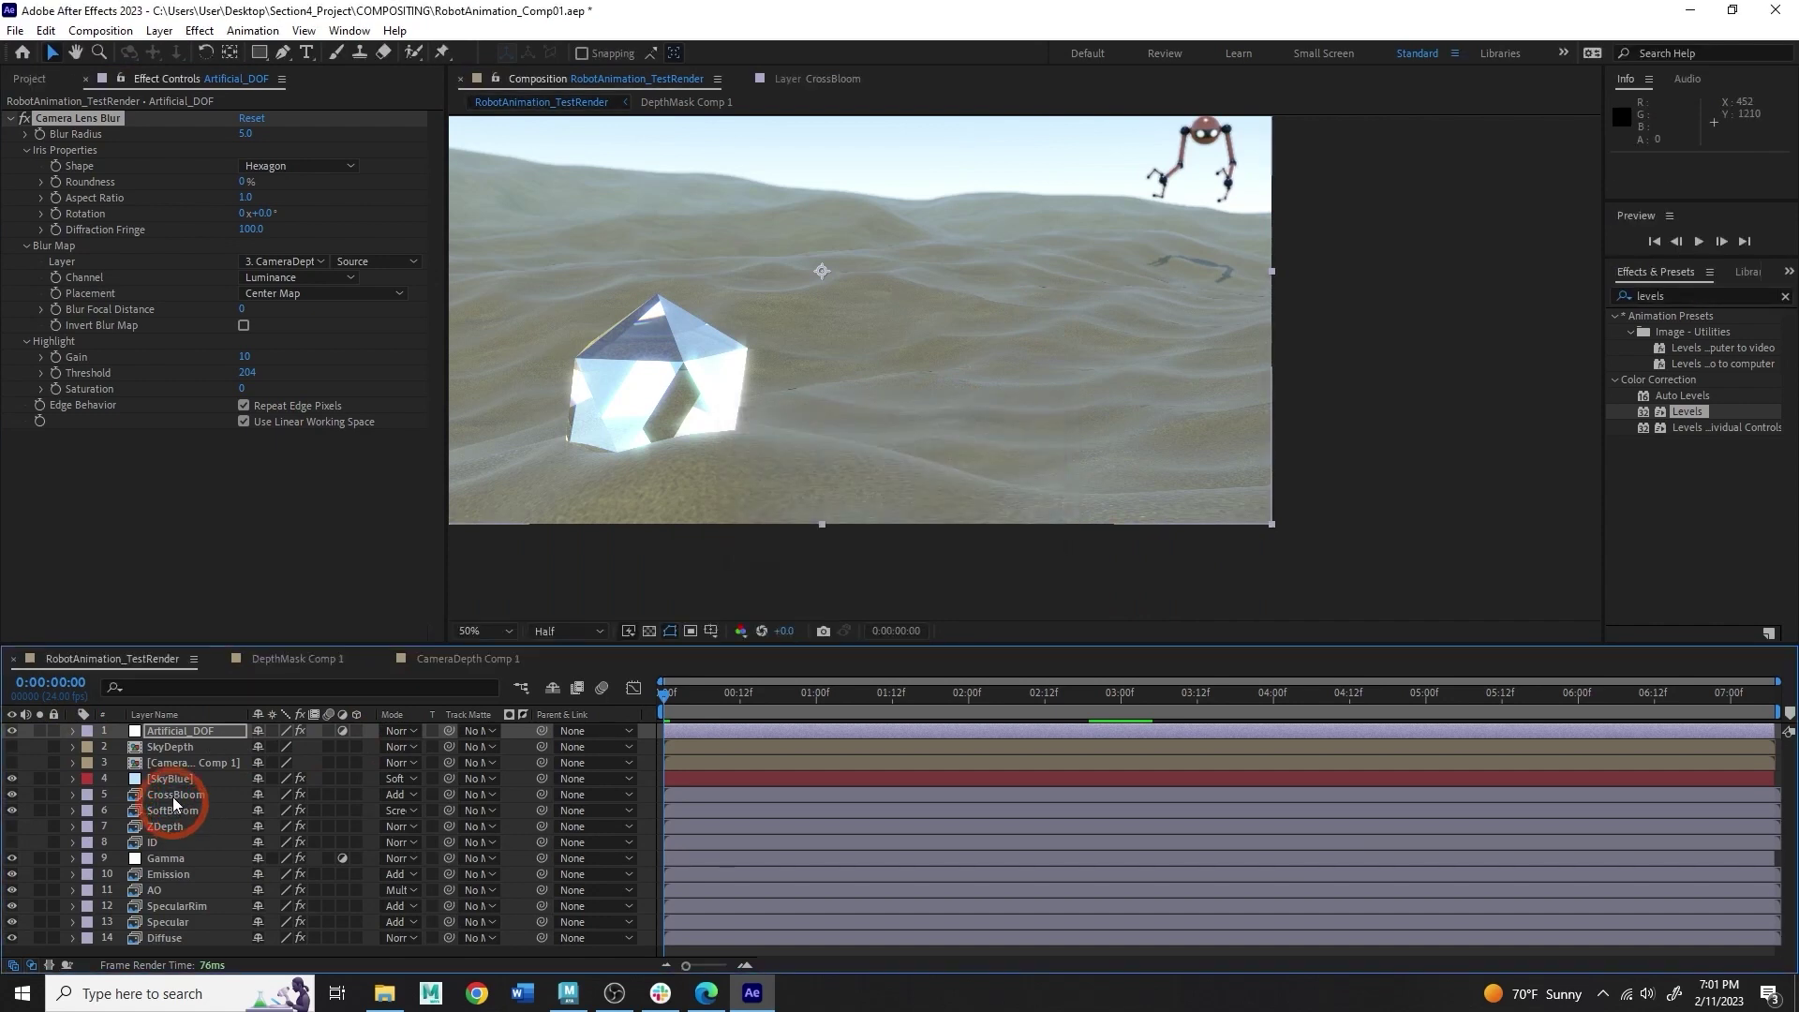
left_click(195, 815, "shift")
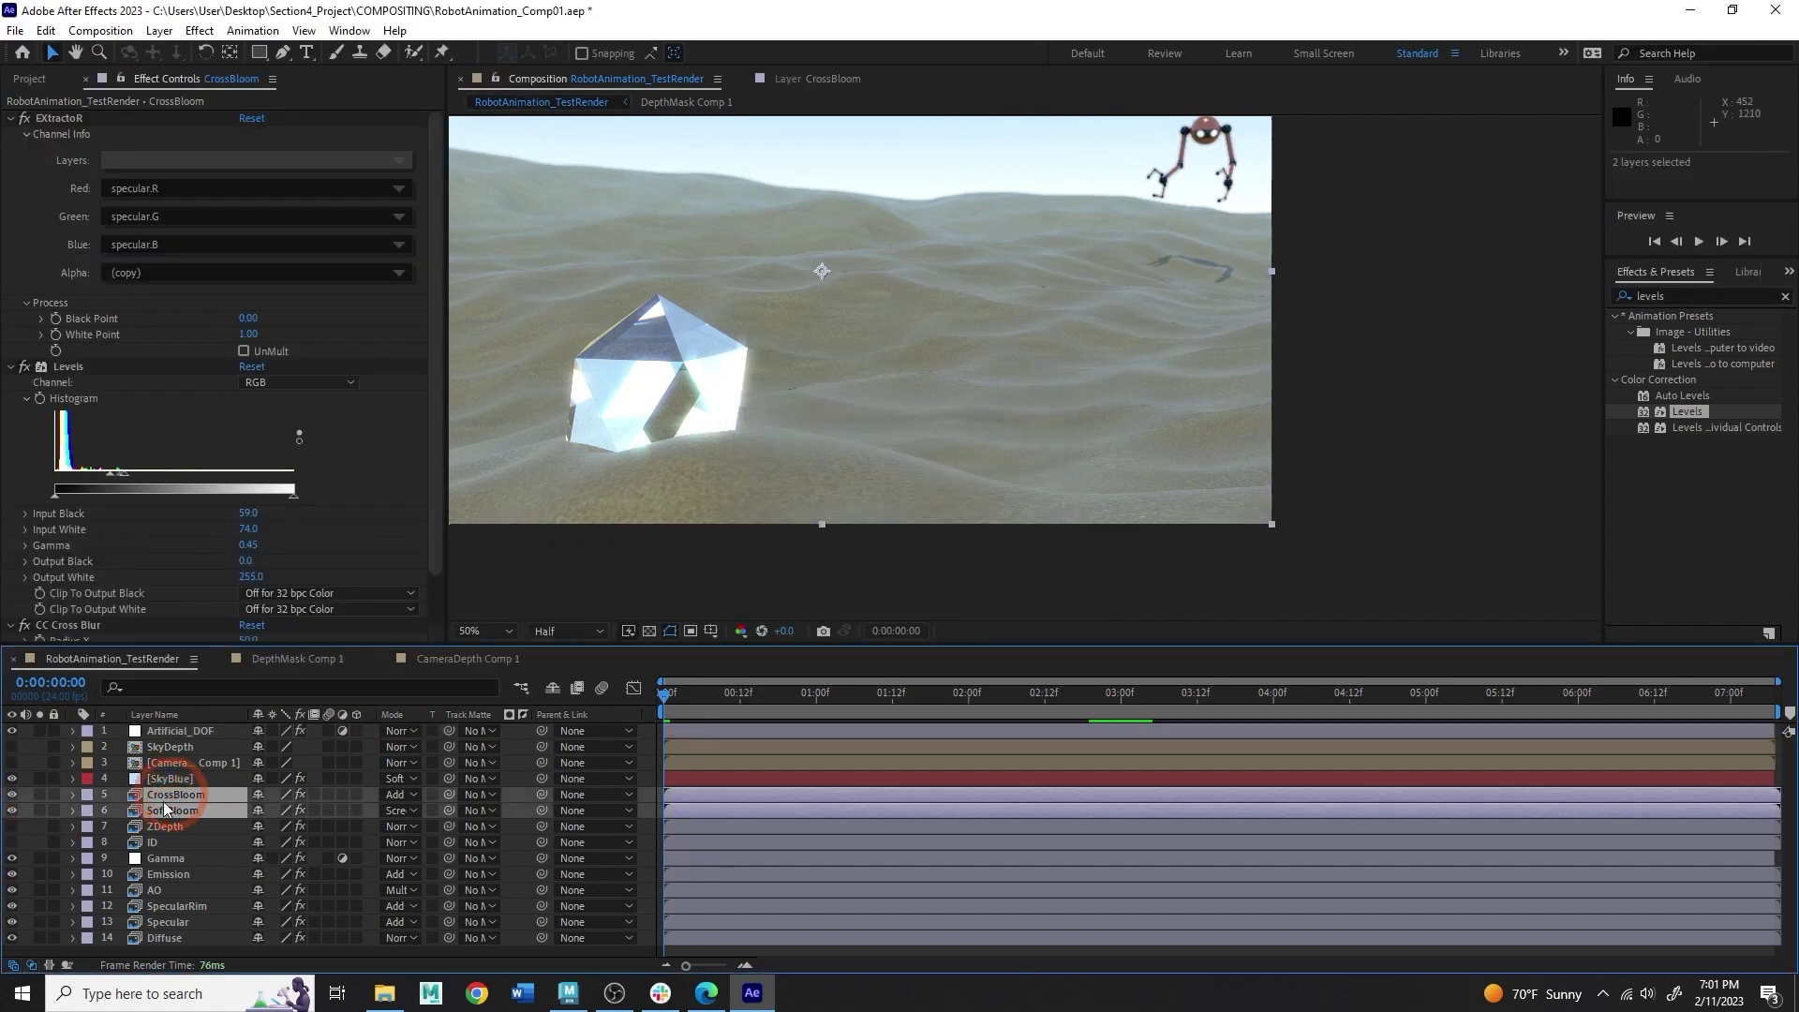
left_click_drag(183, 804, 184, 733)
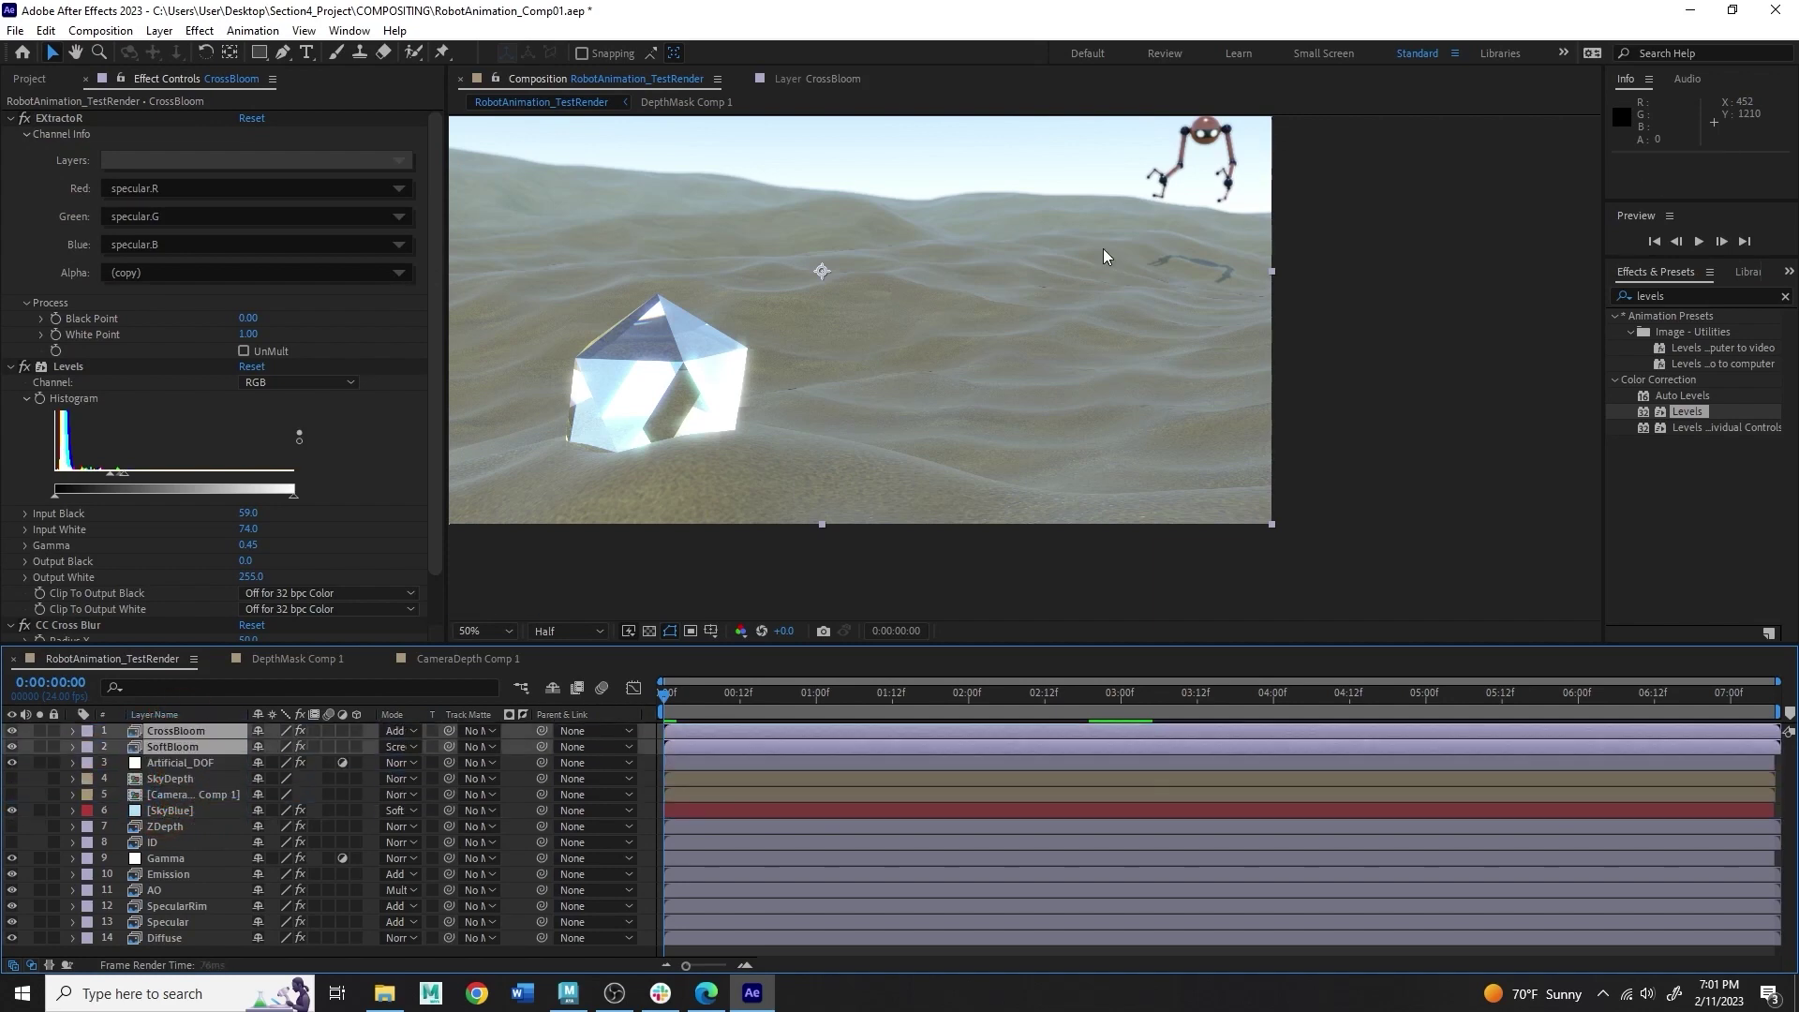
scroll(1256, 162, "up", 4)
left_click_drag(957, 221, 824, 430)
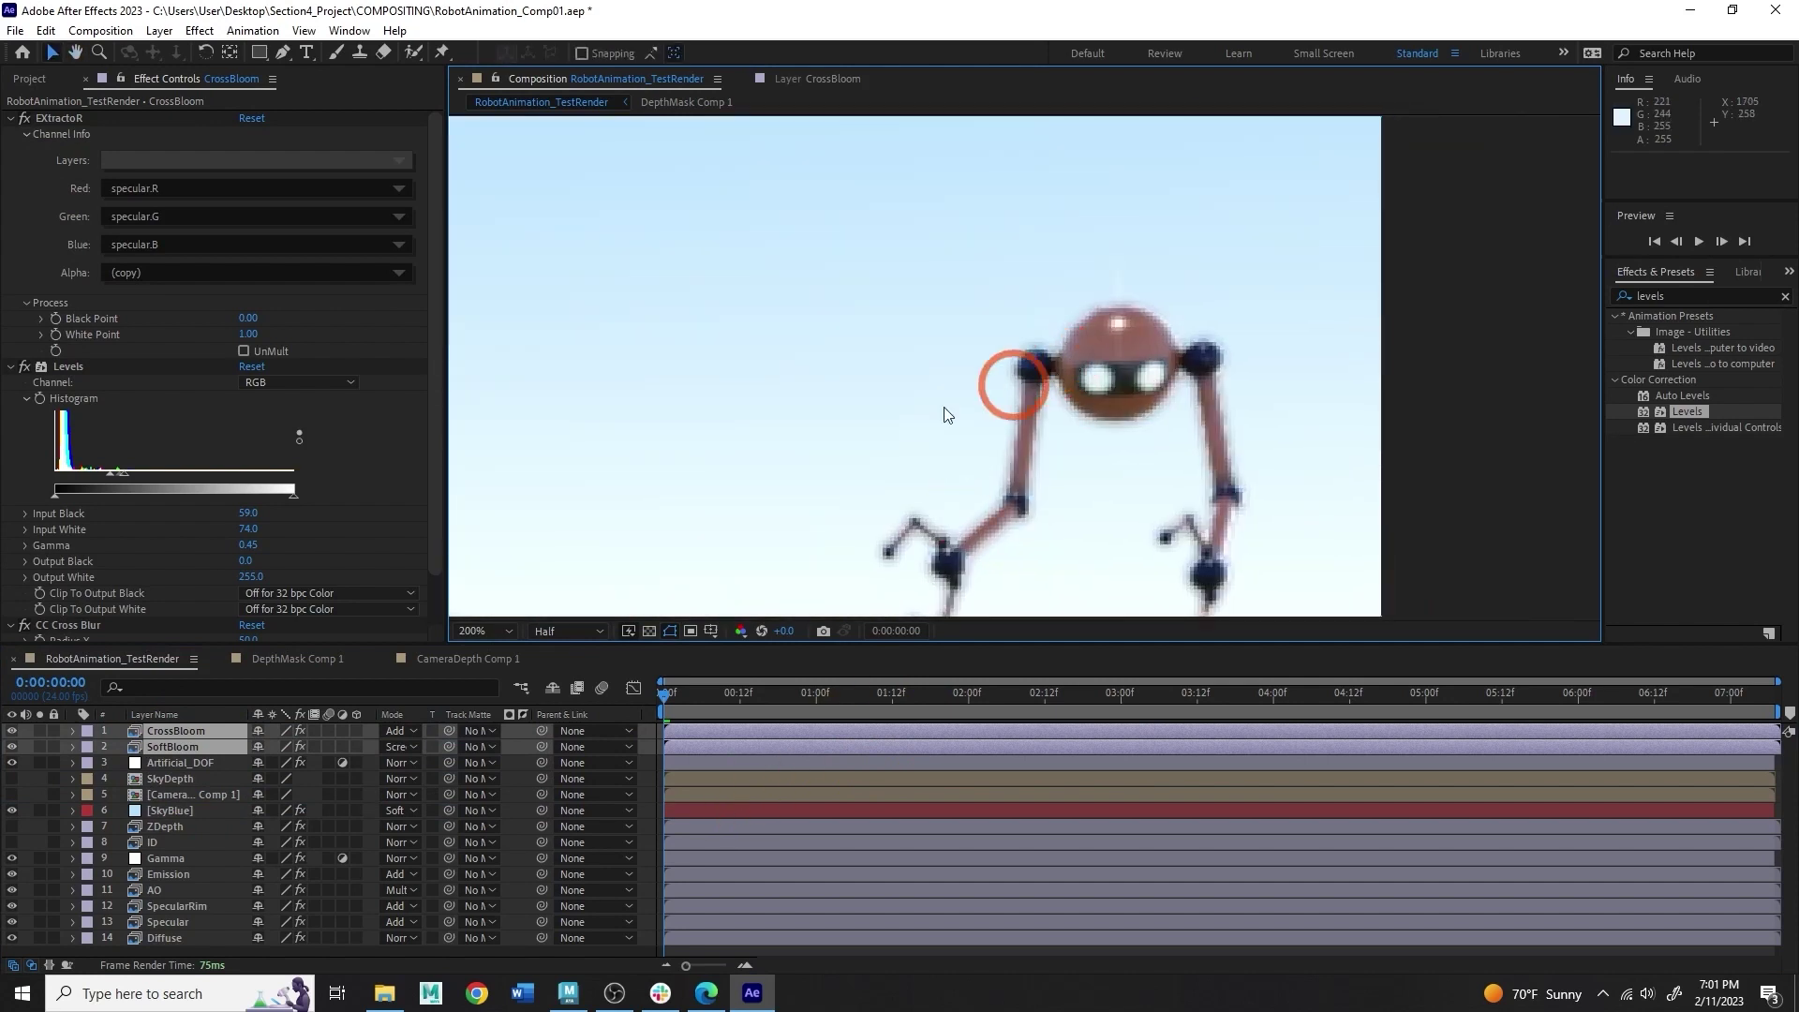
left_click(13, 746)
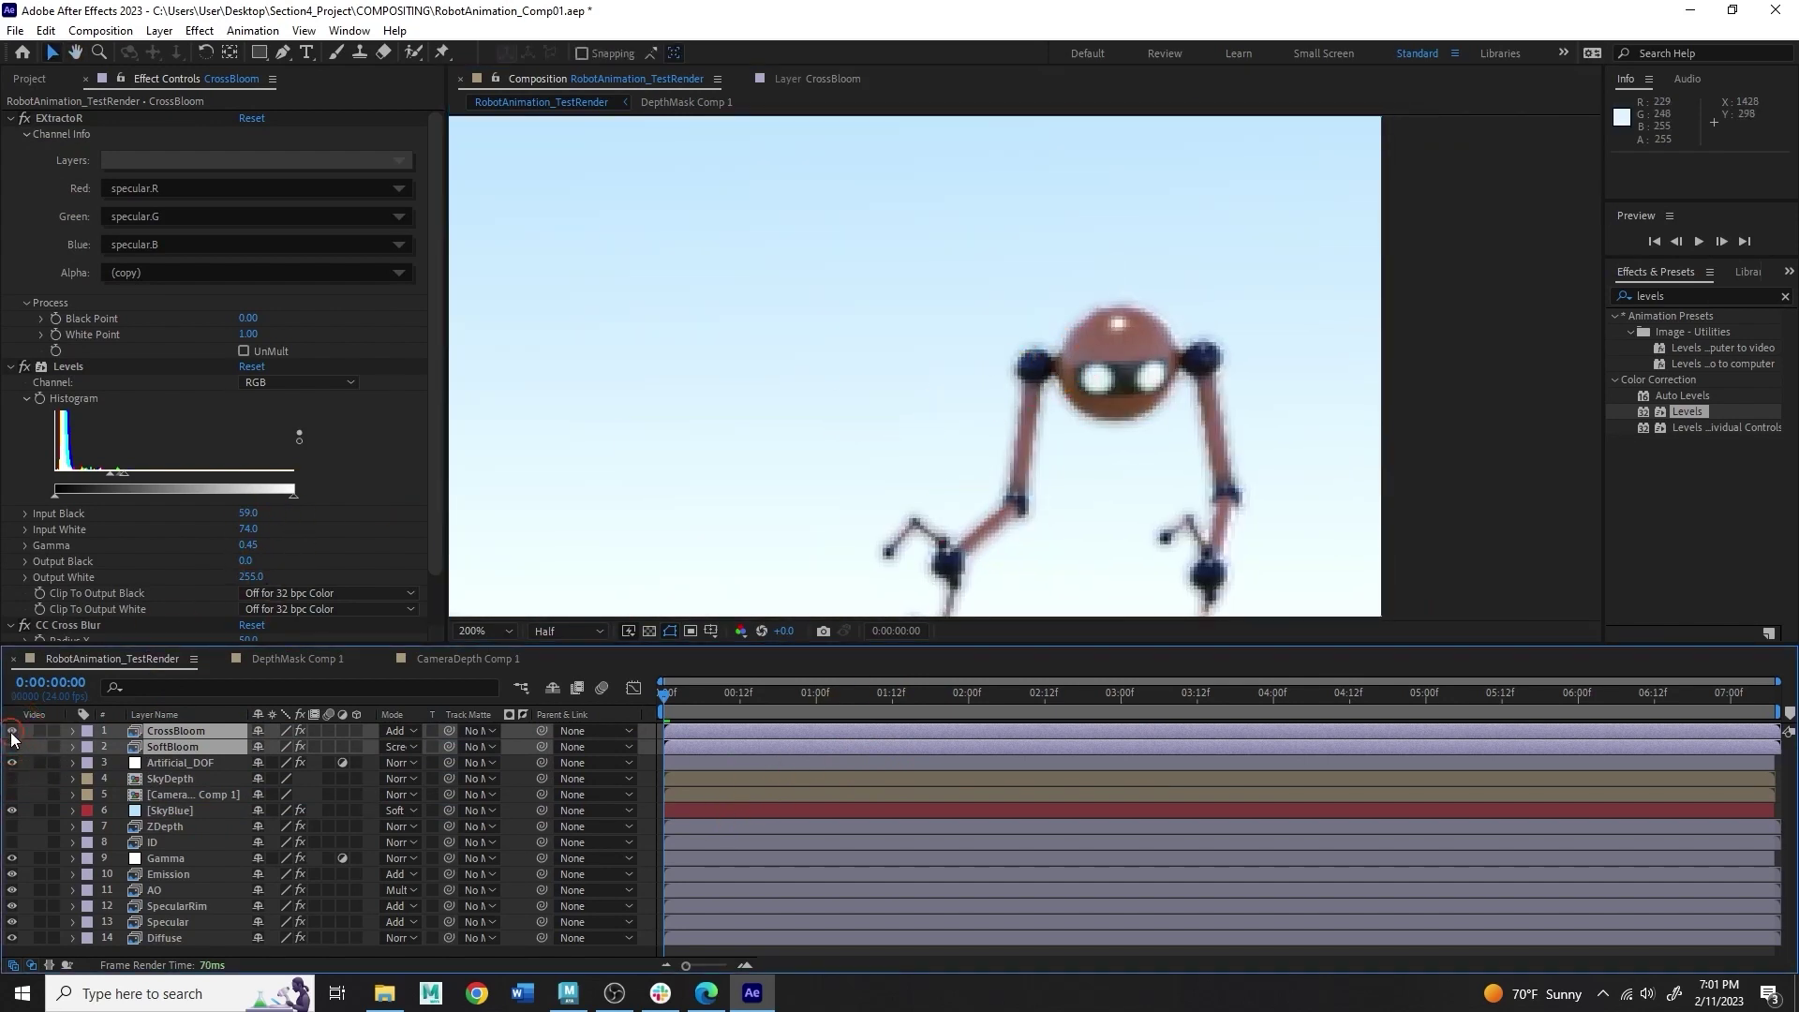
left_click(12, 732)
mouse_move(183, 751)
left_mouse_down()
mouse_move(188, 770)
mouse_move(195, 729)
left_mouse_up()
scroll(1121, 420, "down", 3)
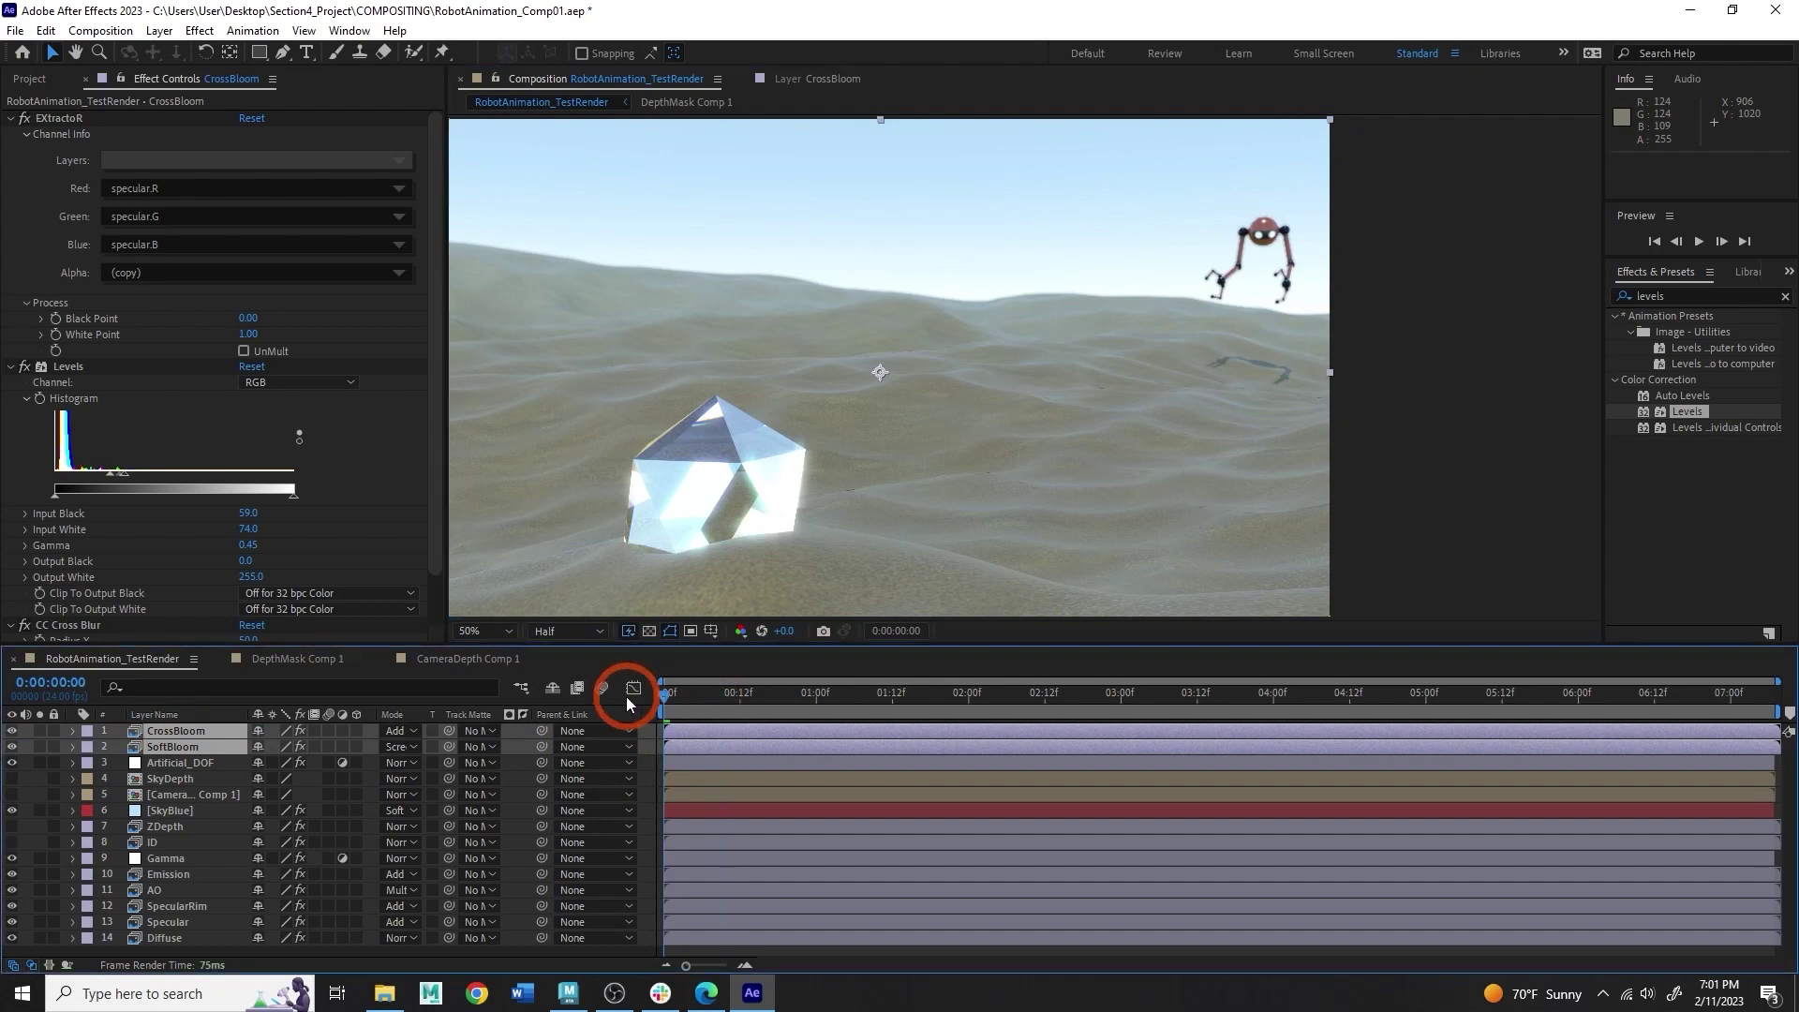
scroll(985, 422, "down", 1)
scroll(1157, 415, "up", 1)
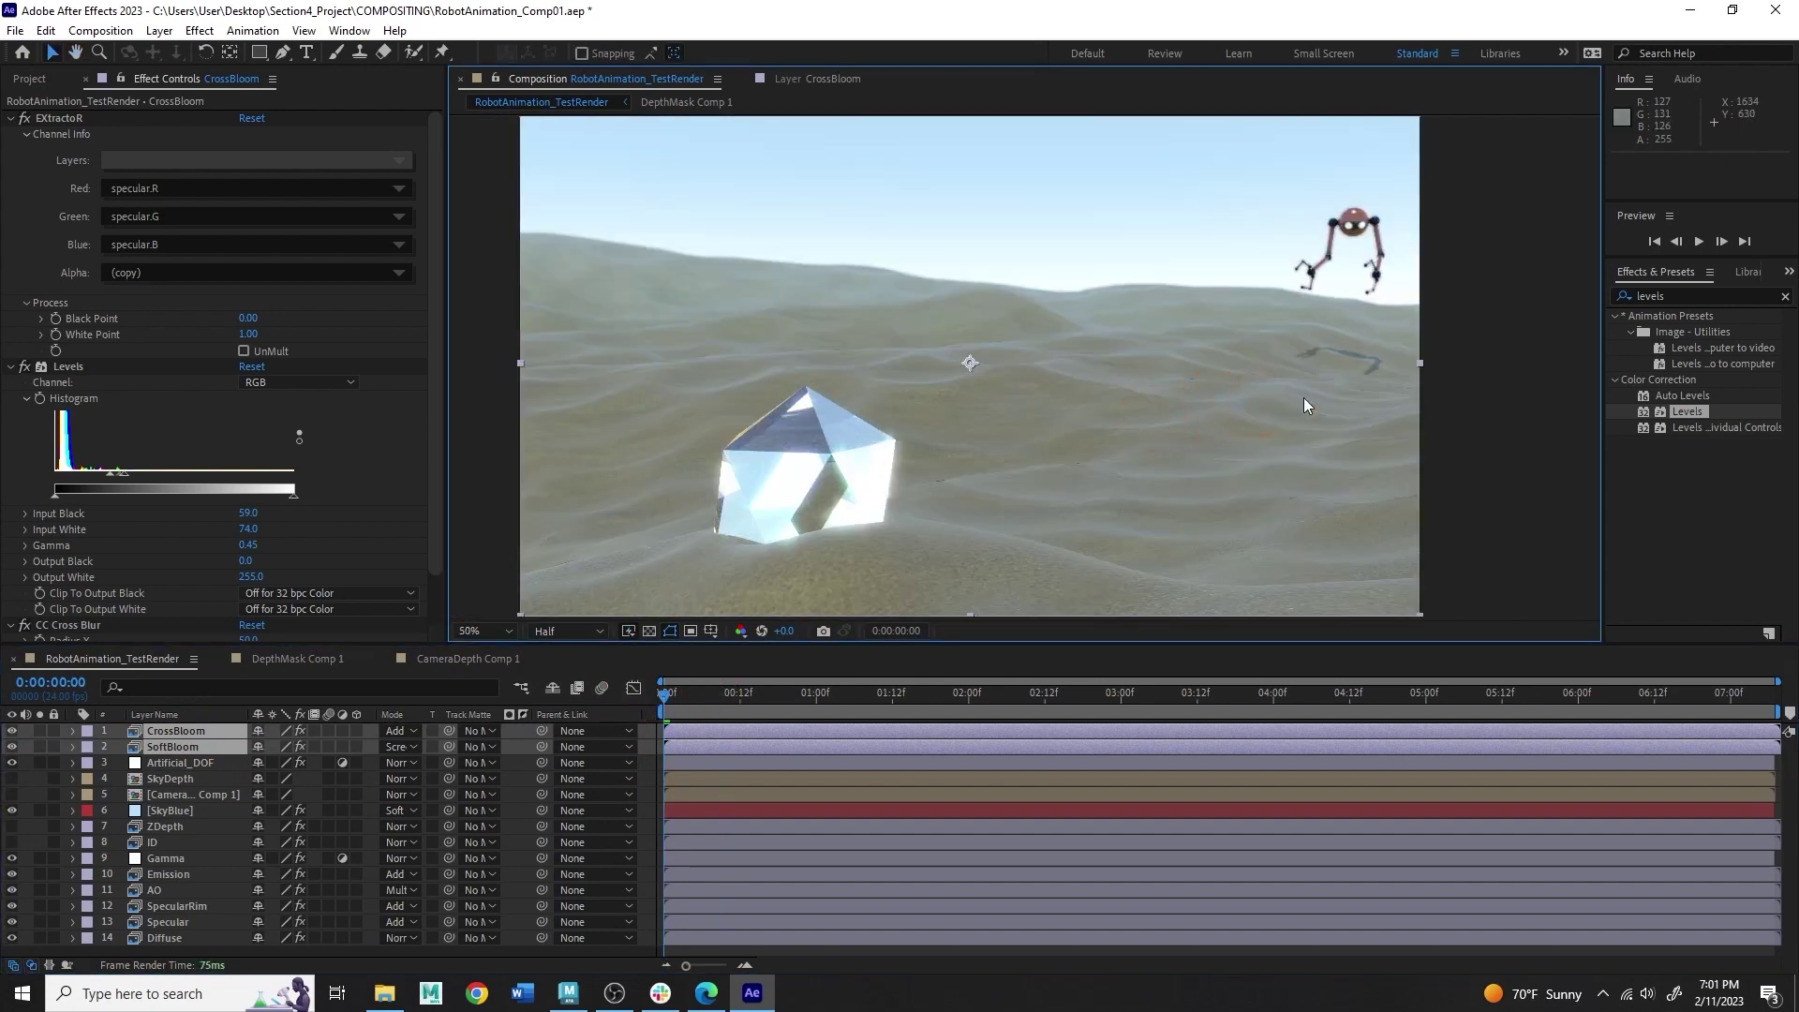
scroll(1354, 217, "up", 3)
scroll(1354, 216, "up", 2)
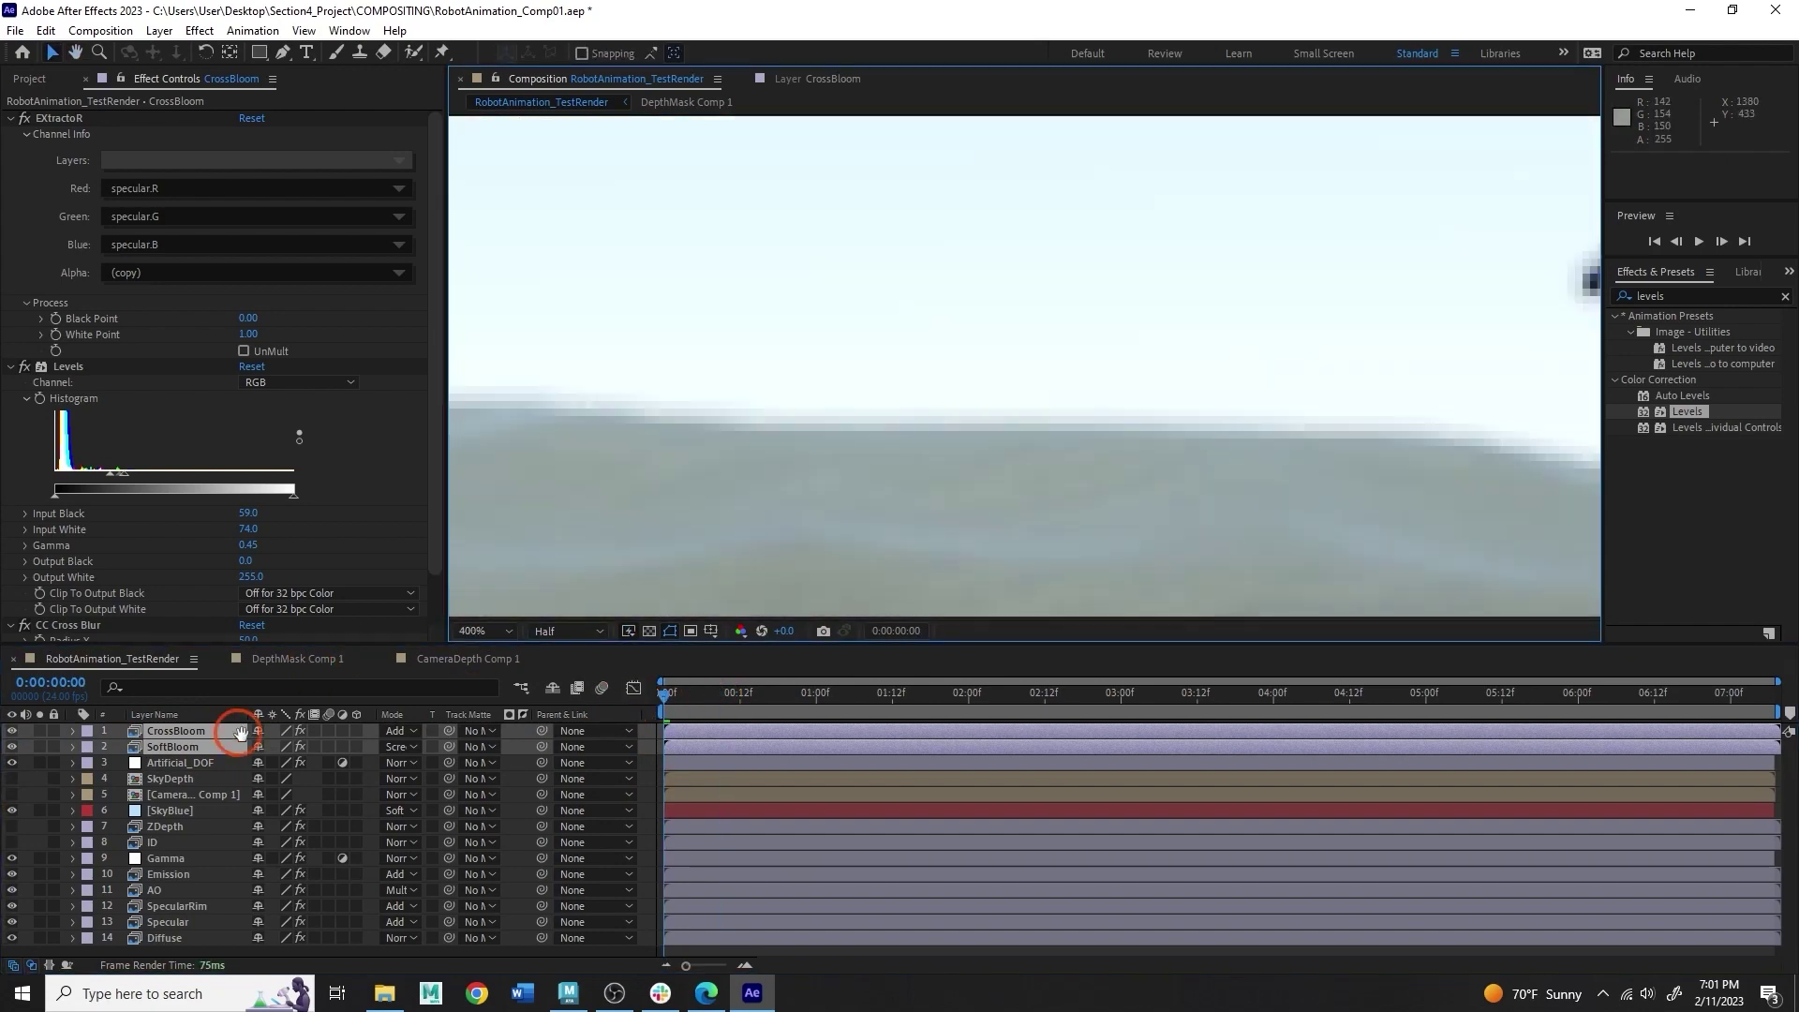
scroll(1009, 484, "up", 5)
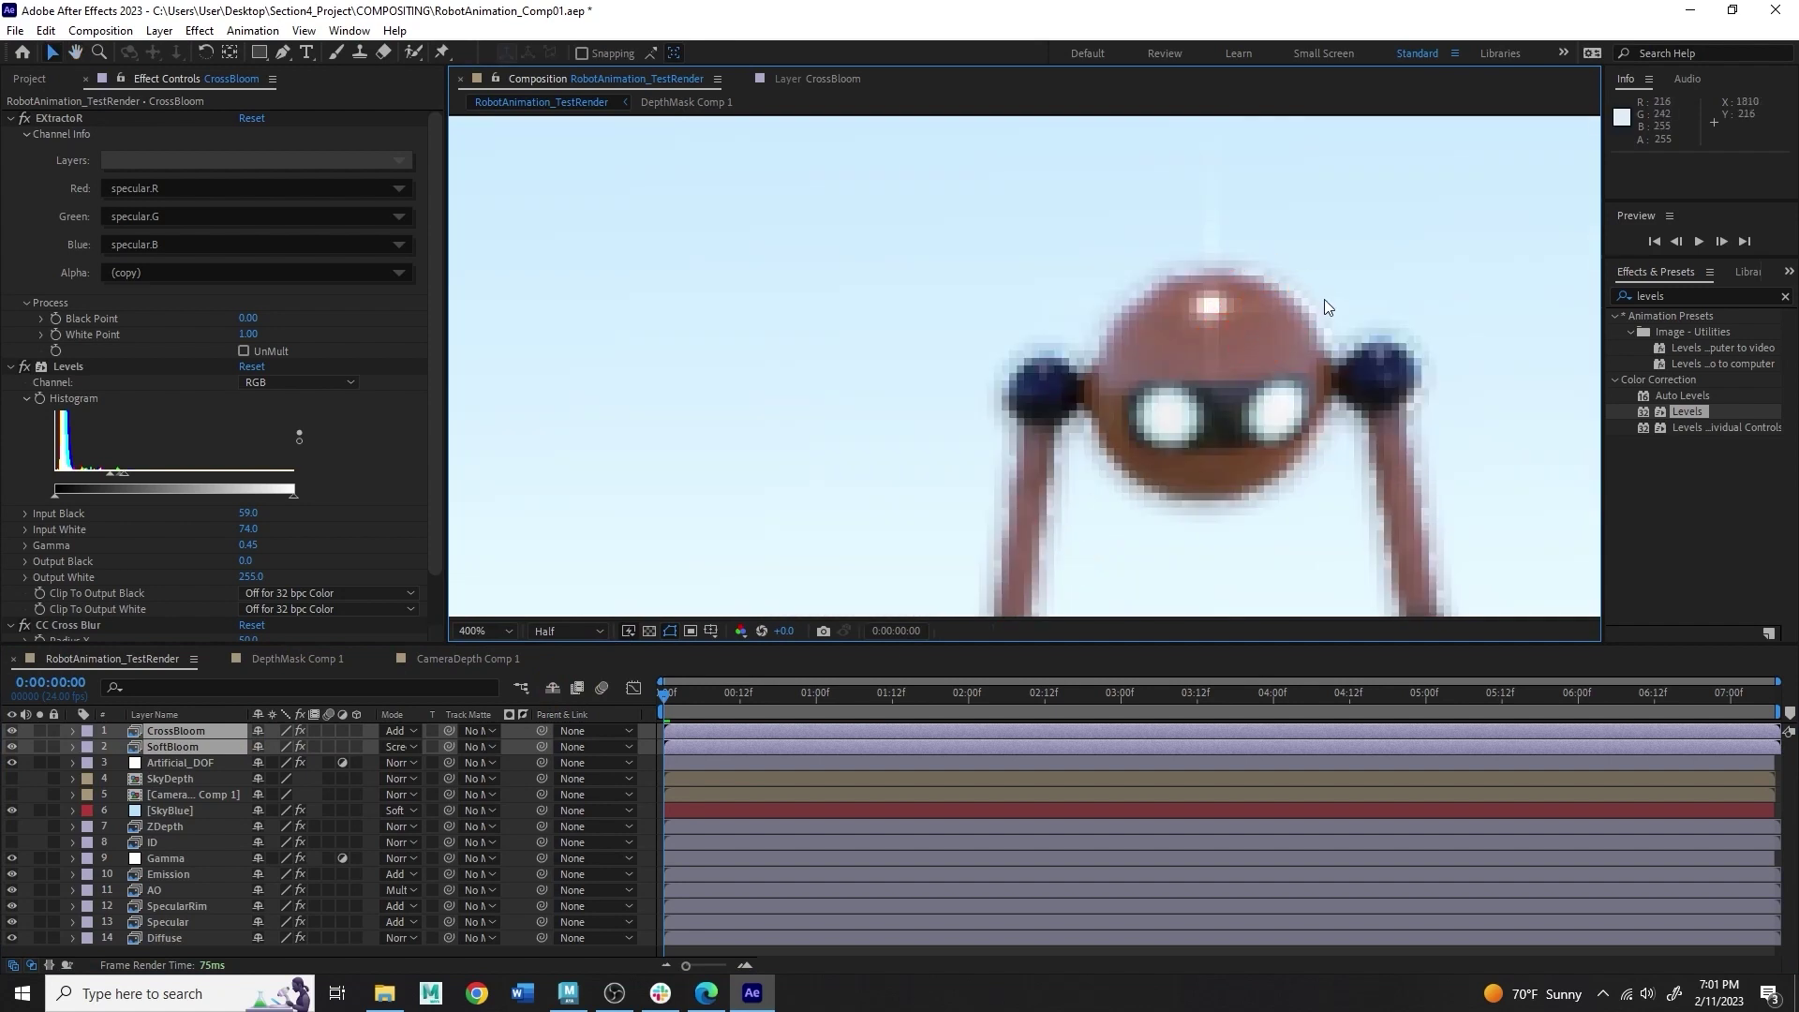
scroll(1324, 300, "down", 3)
scroll(1329, 302, "down", 3)
scroll(1121, 339, "down", 2)
scroll(1121, 339, "up", 1)
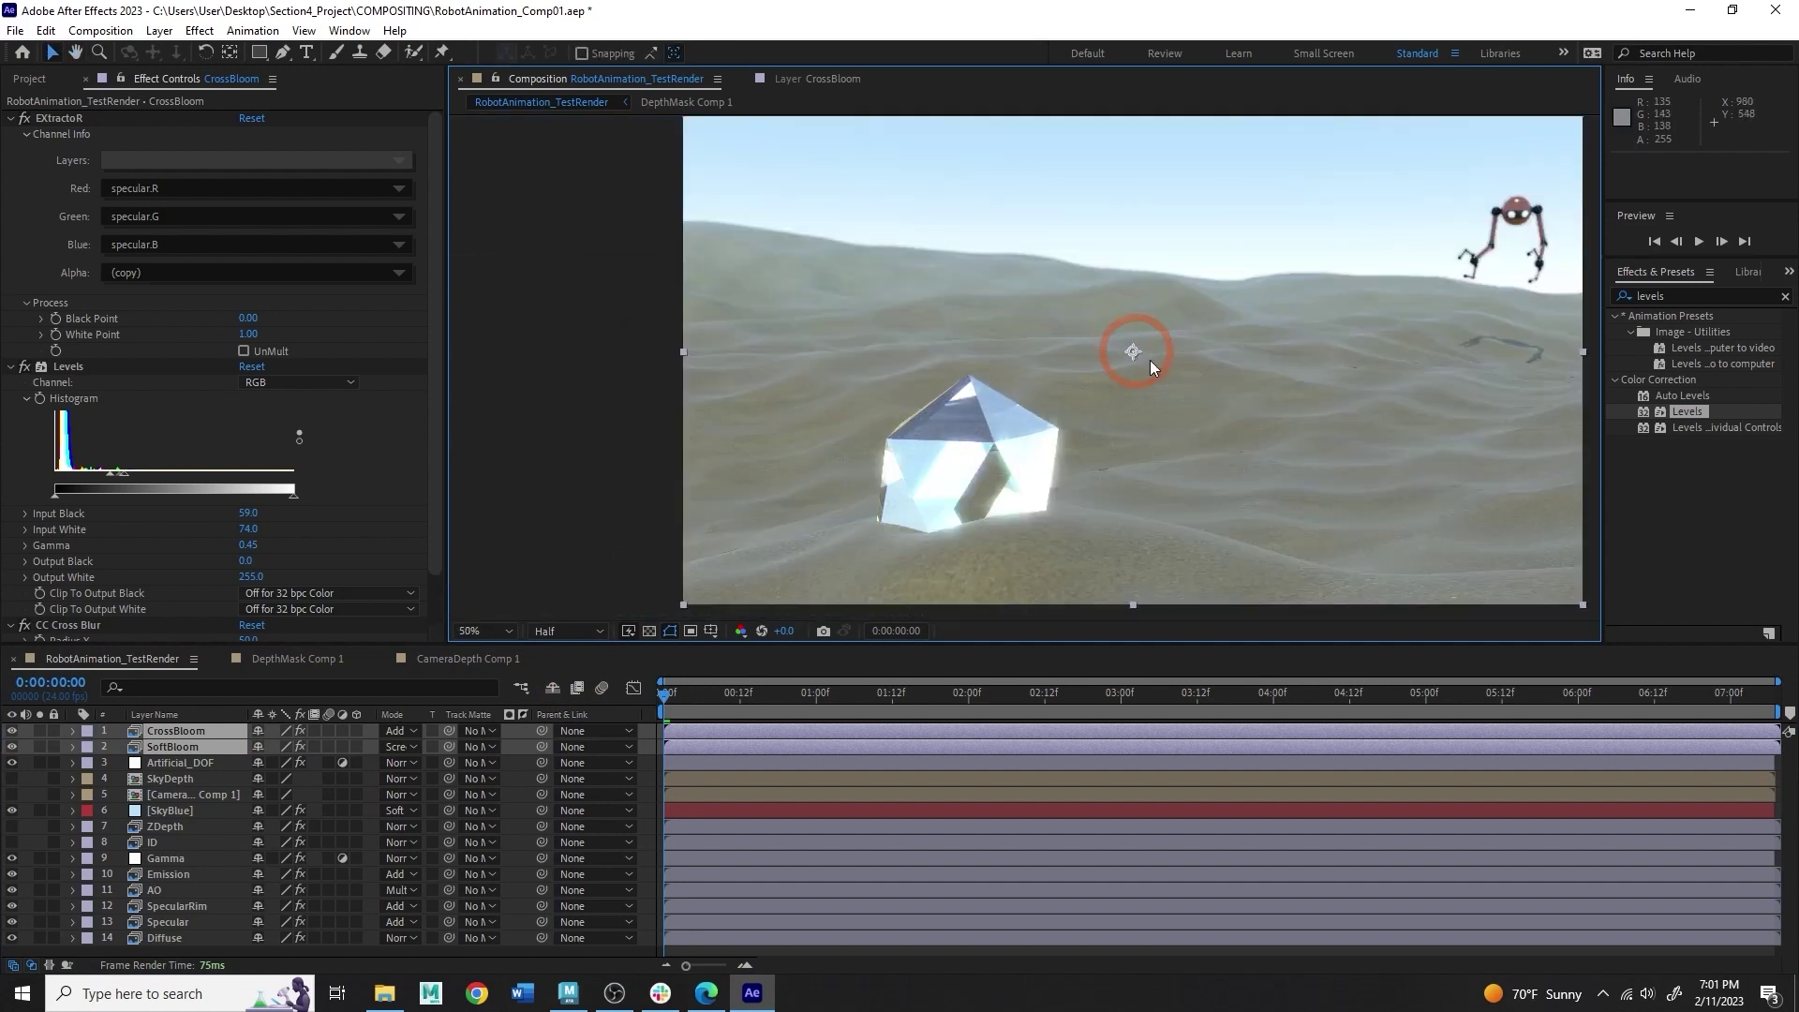
scroll(1168, 363, "up", 1)
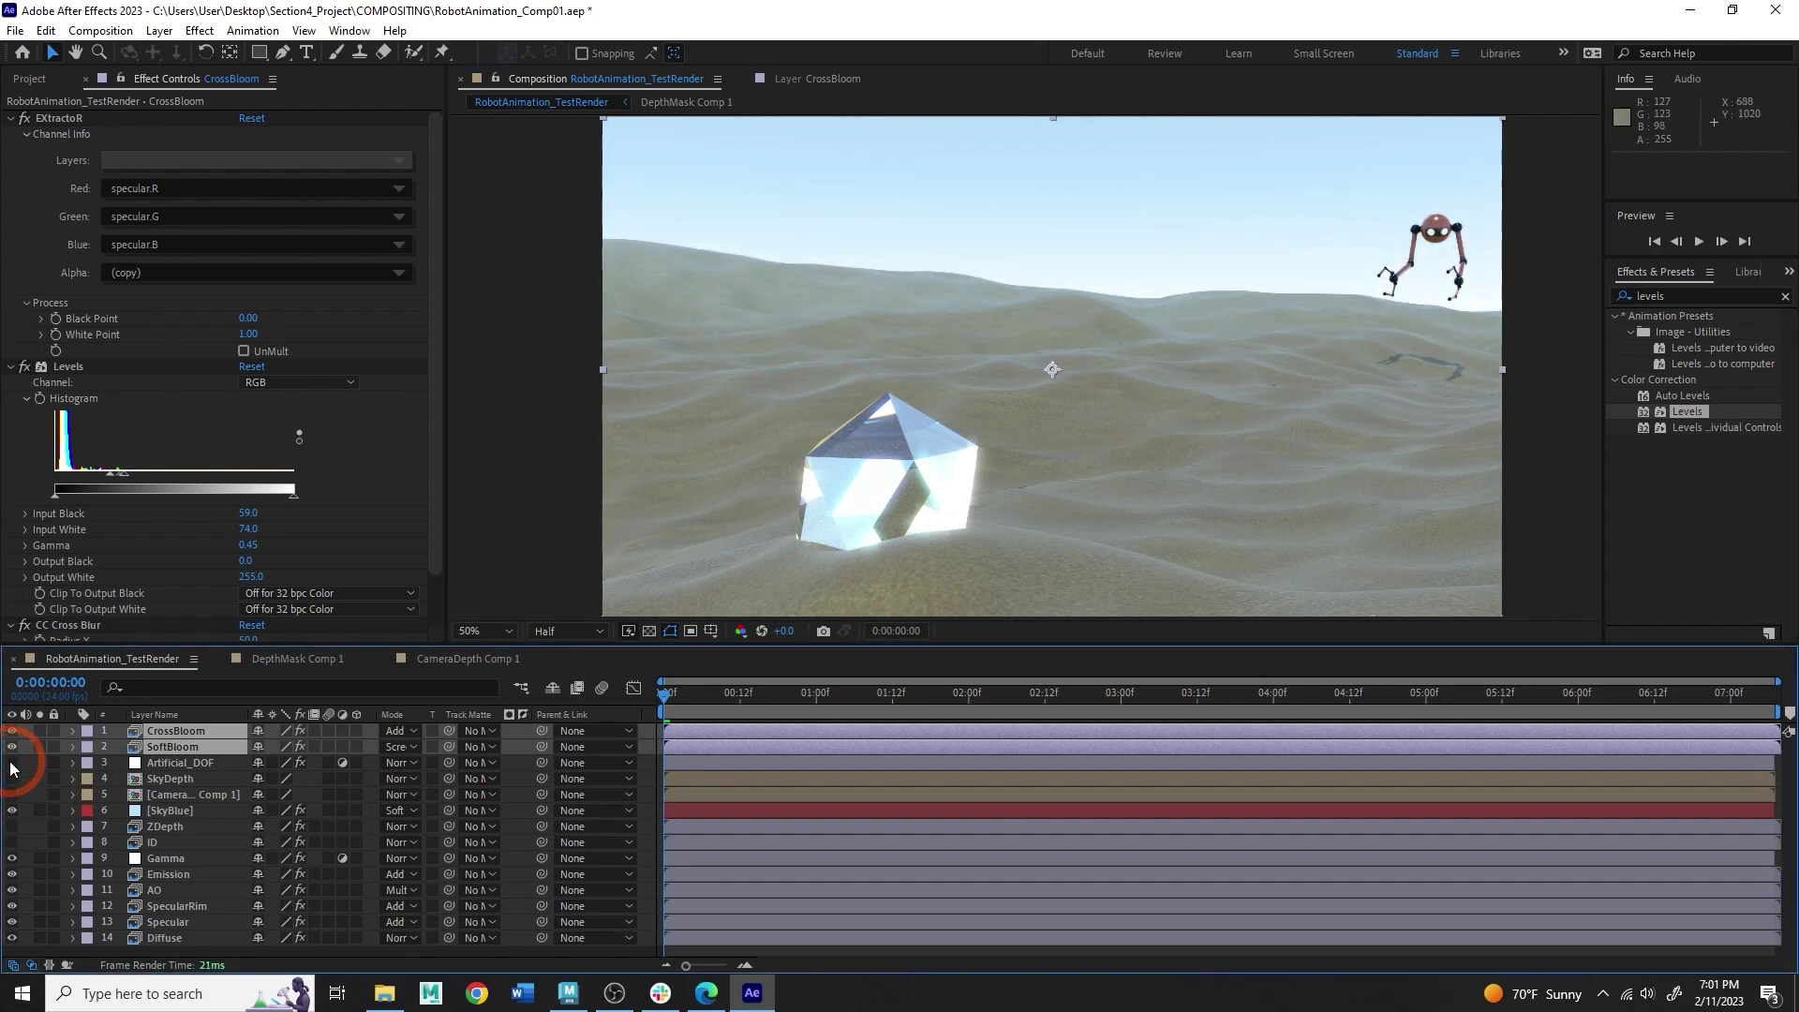
scroll(1037, 299, "up", 2)
scroll(993, 361, "up", 1)
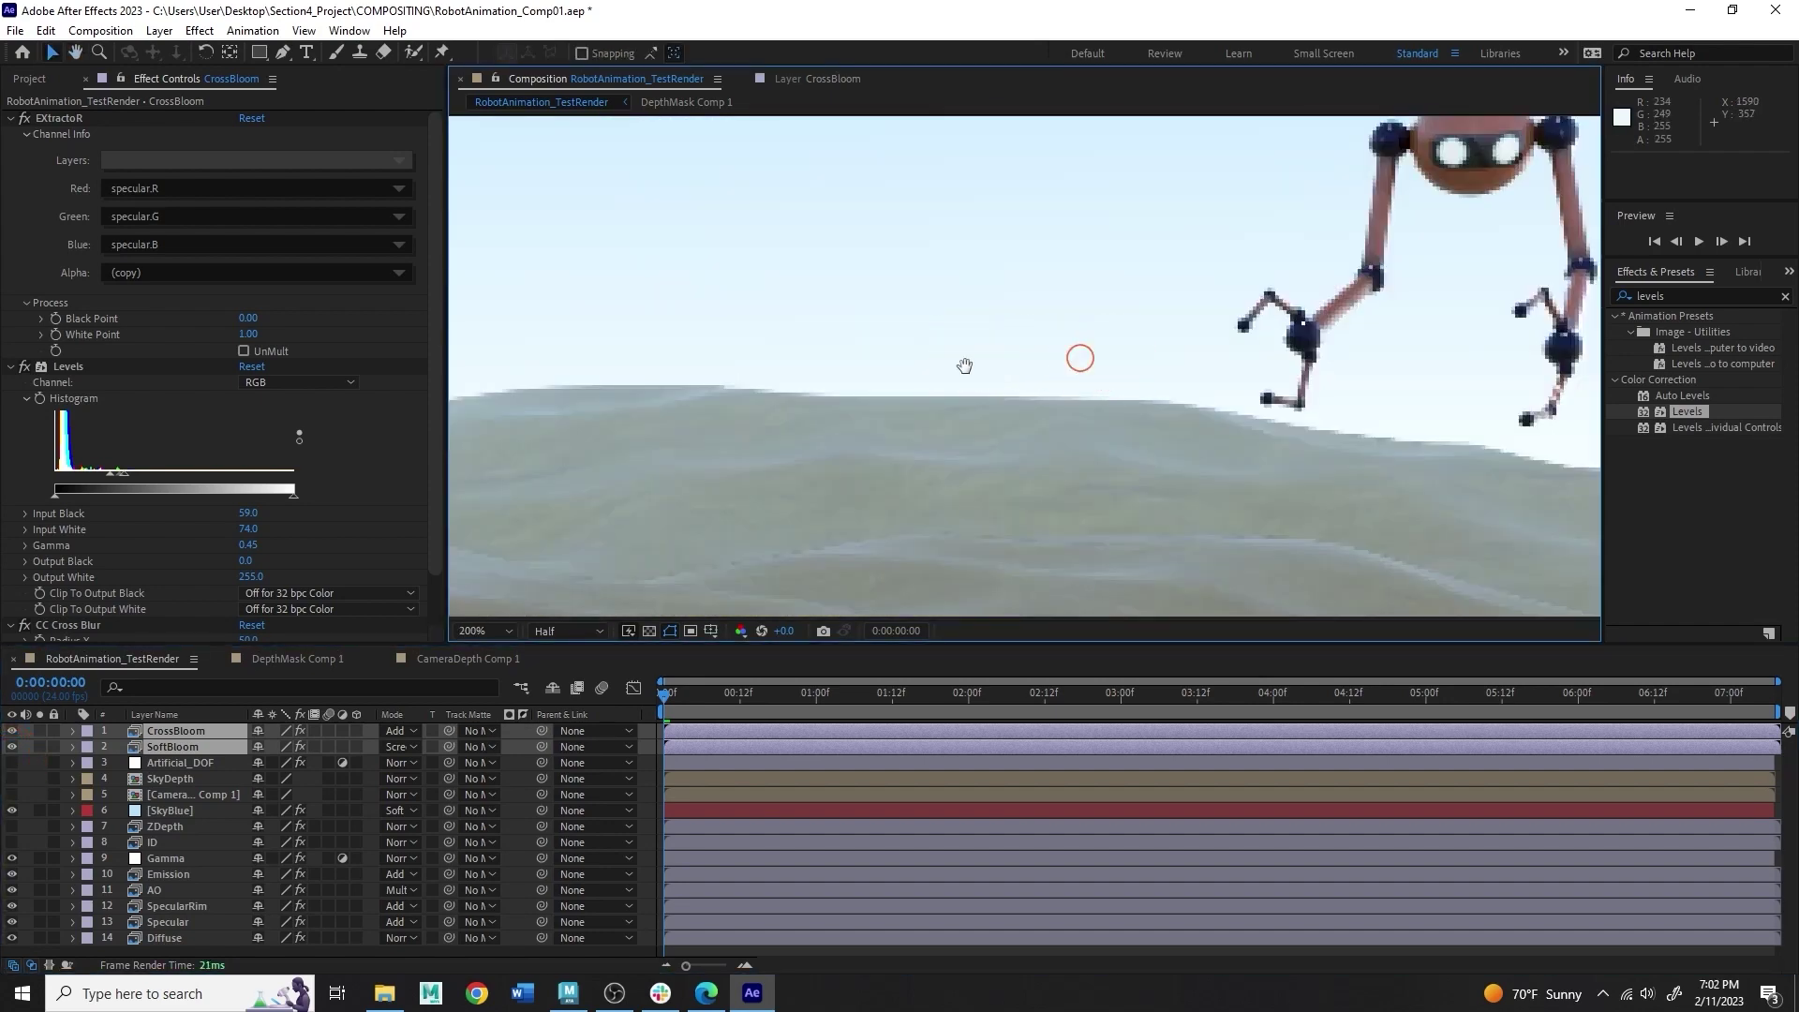
scroll(885, 409, "up", 1)
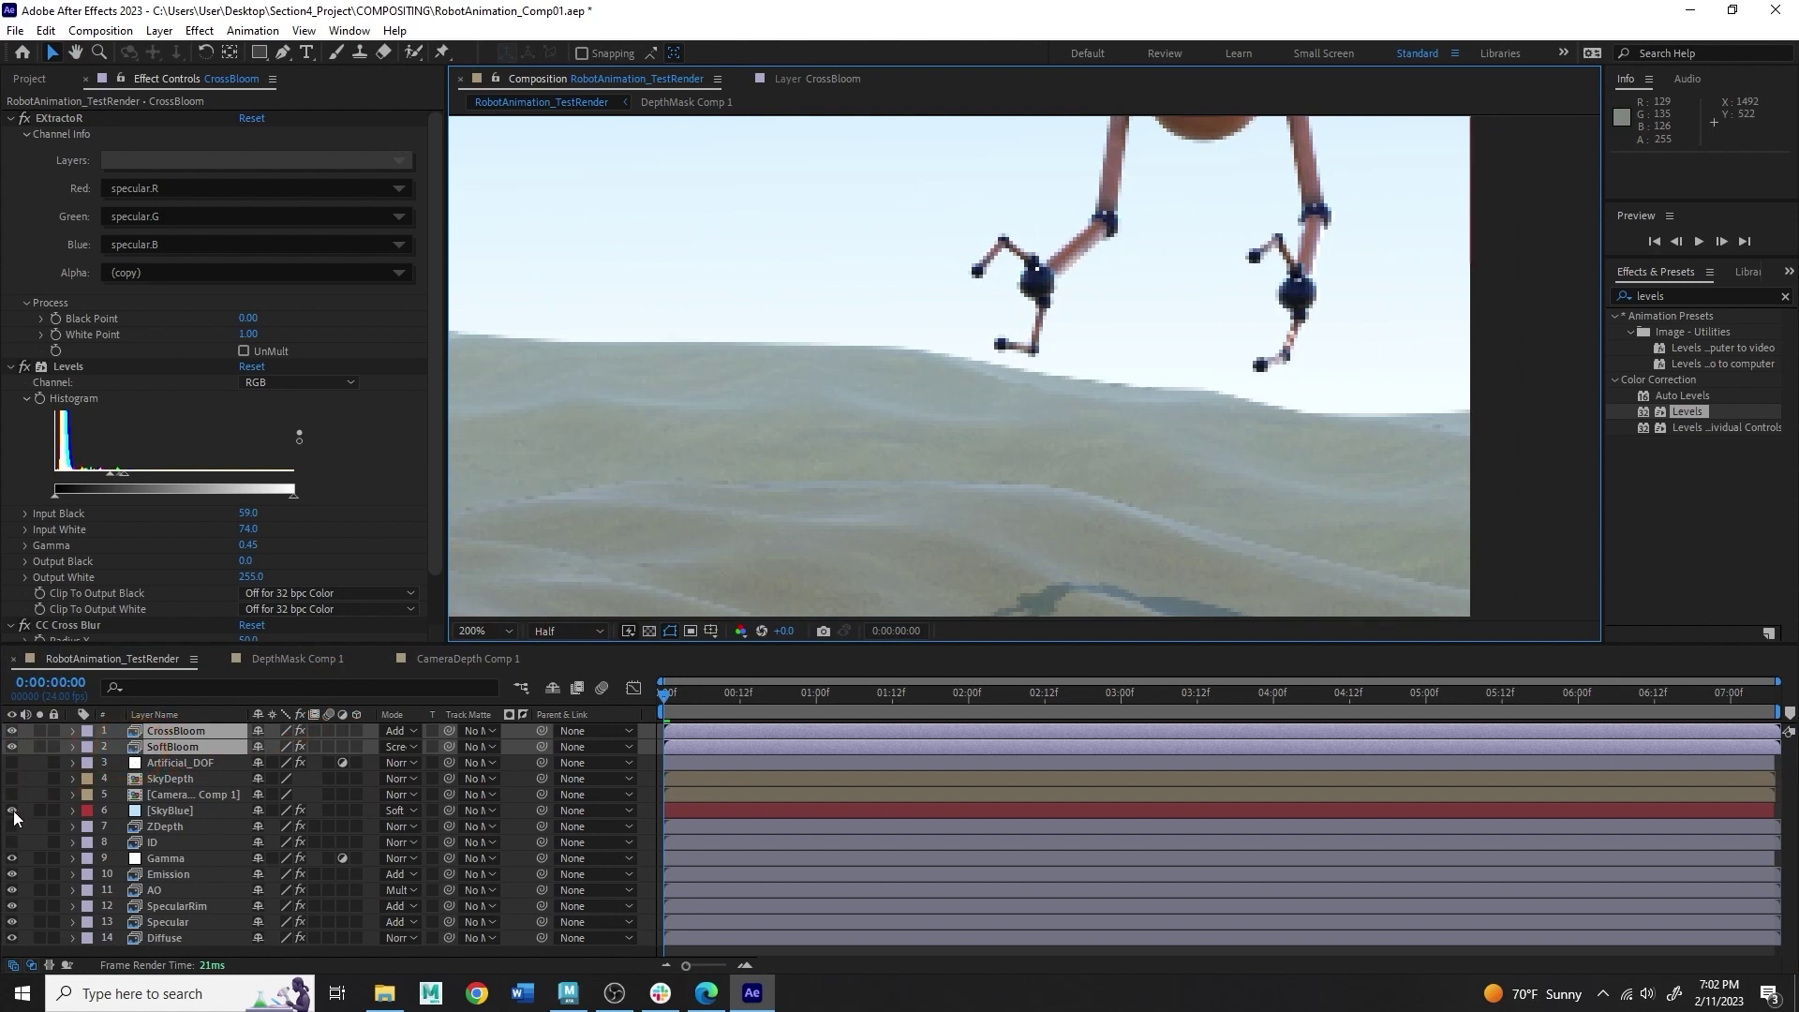
left_click(13, 762)
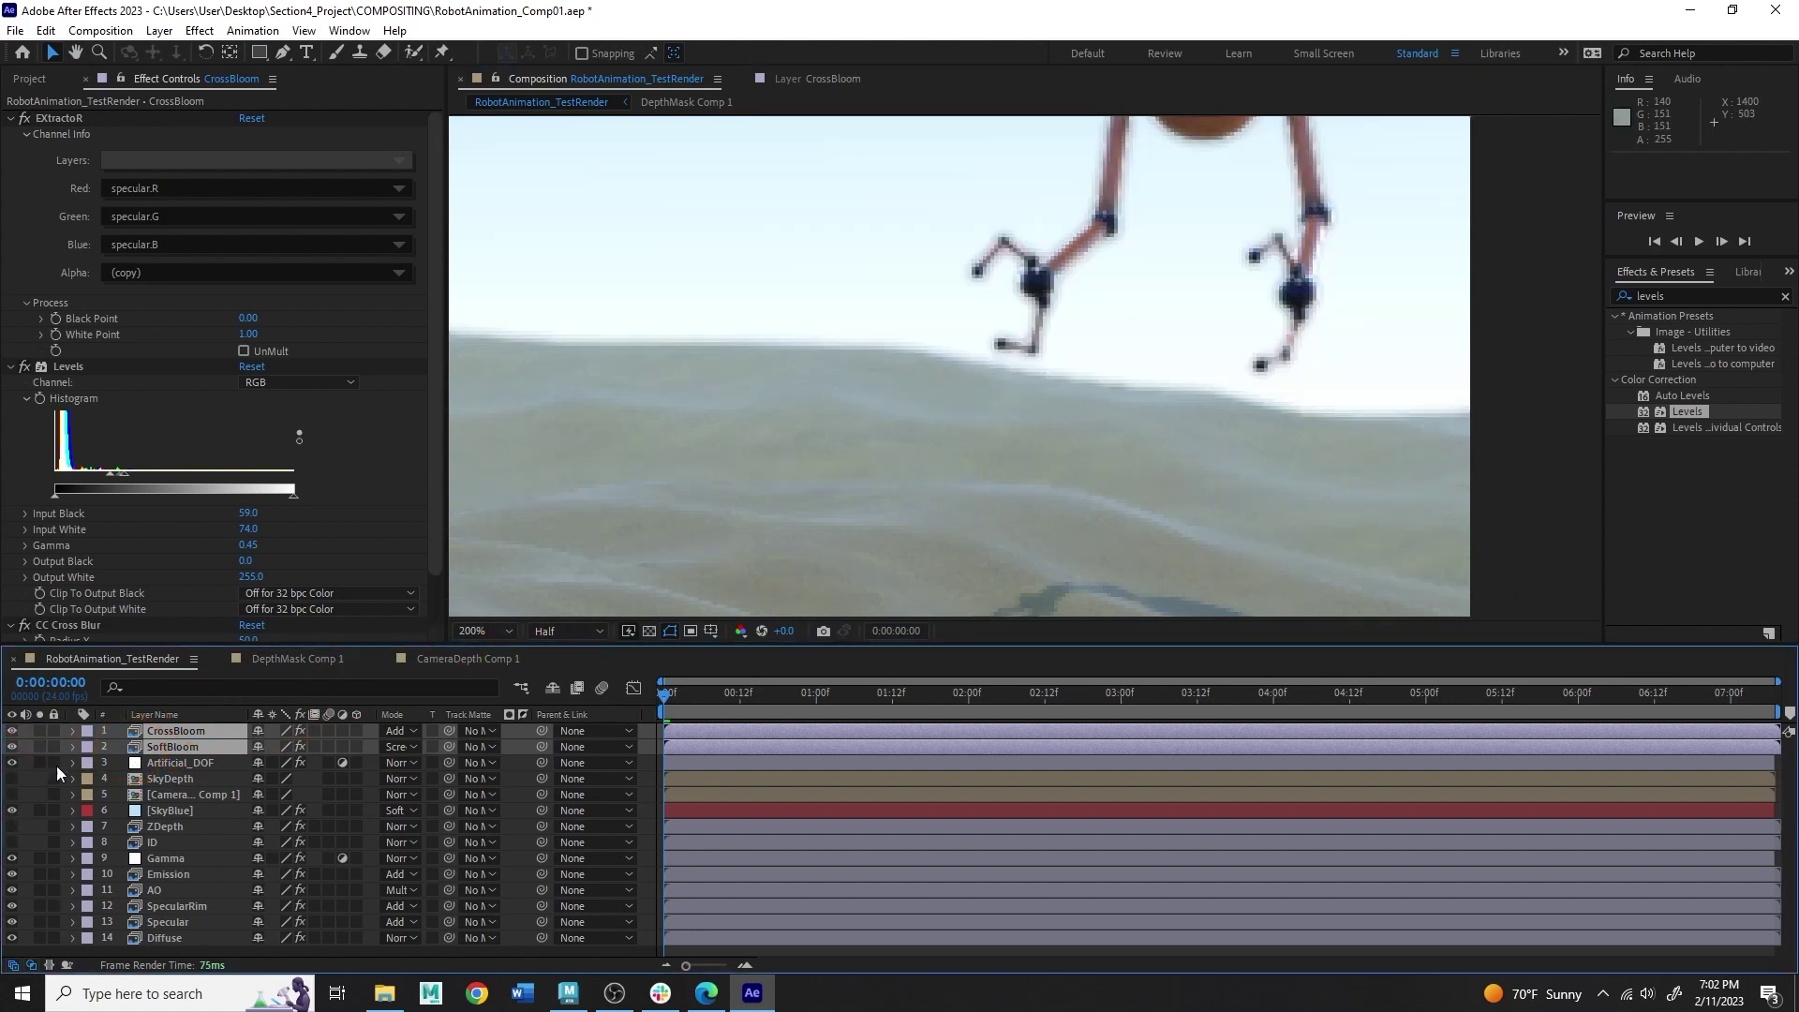
left_click(12, 763)
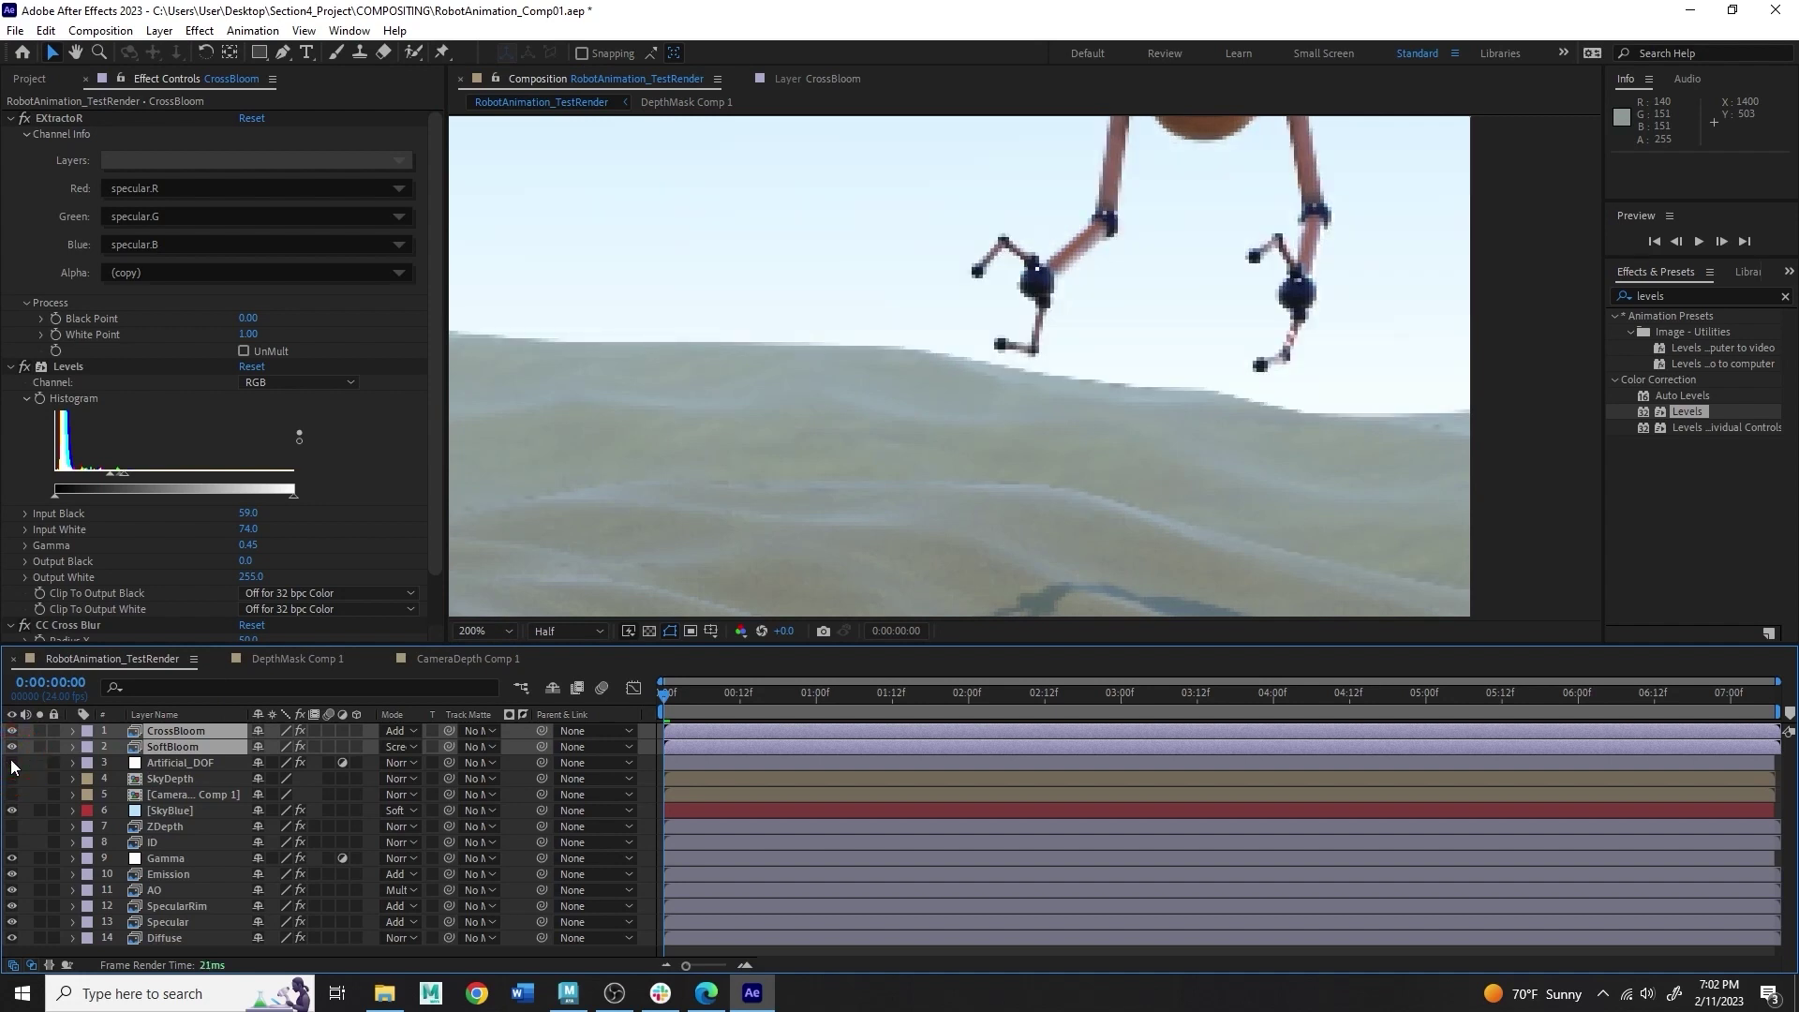
left_click(12, 762)
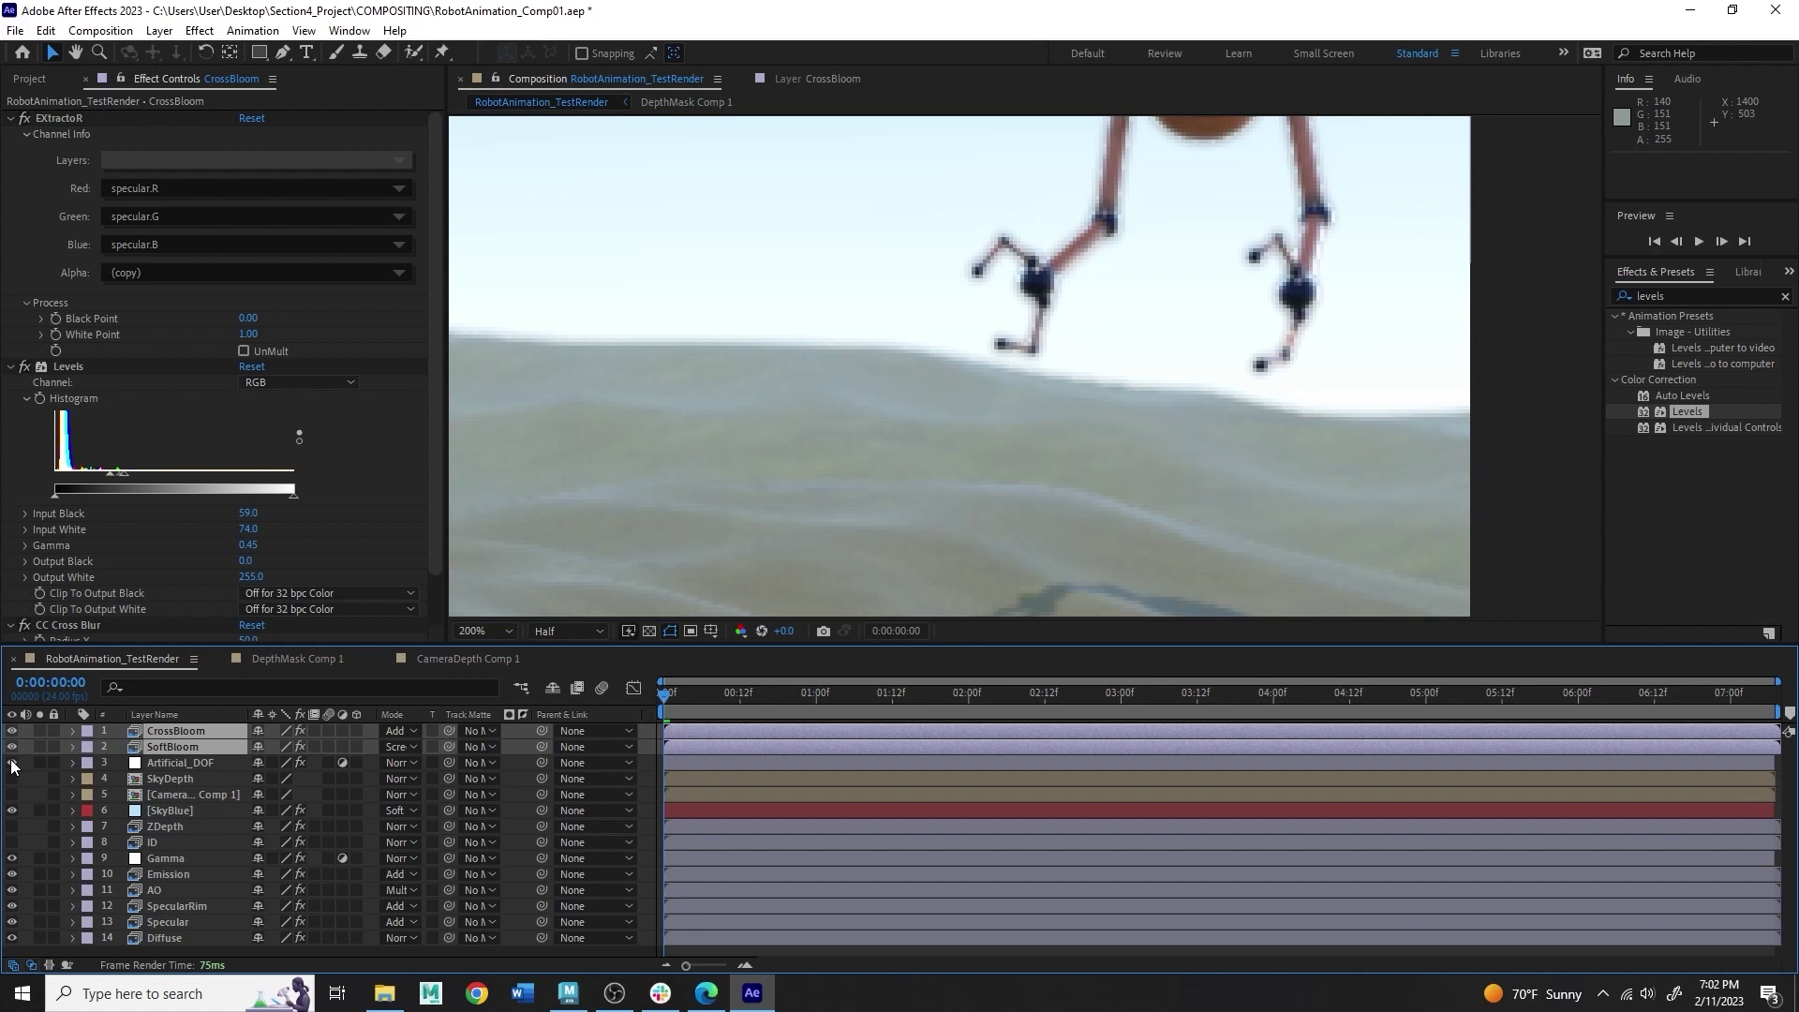
left_click(11, 764)
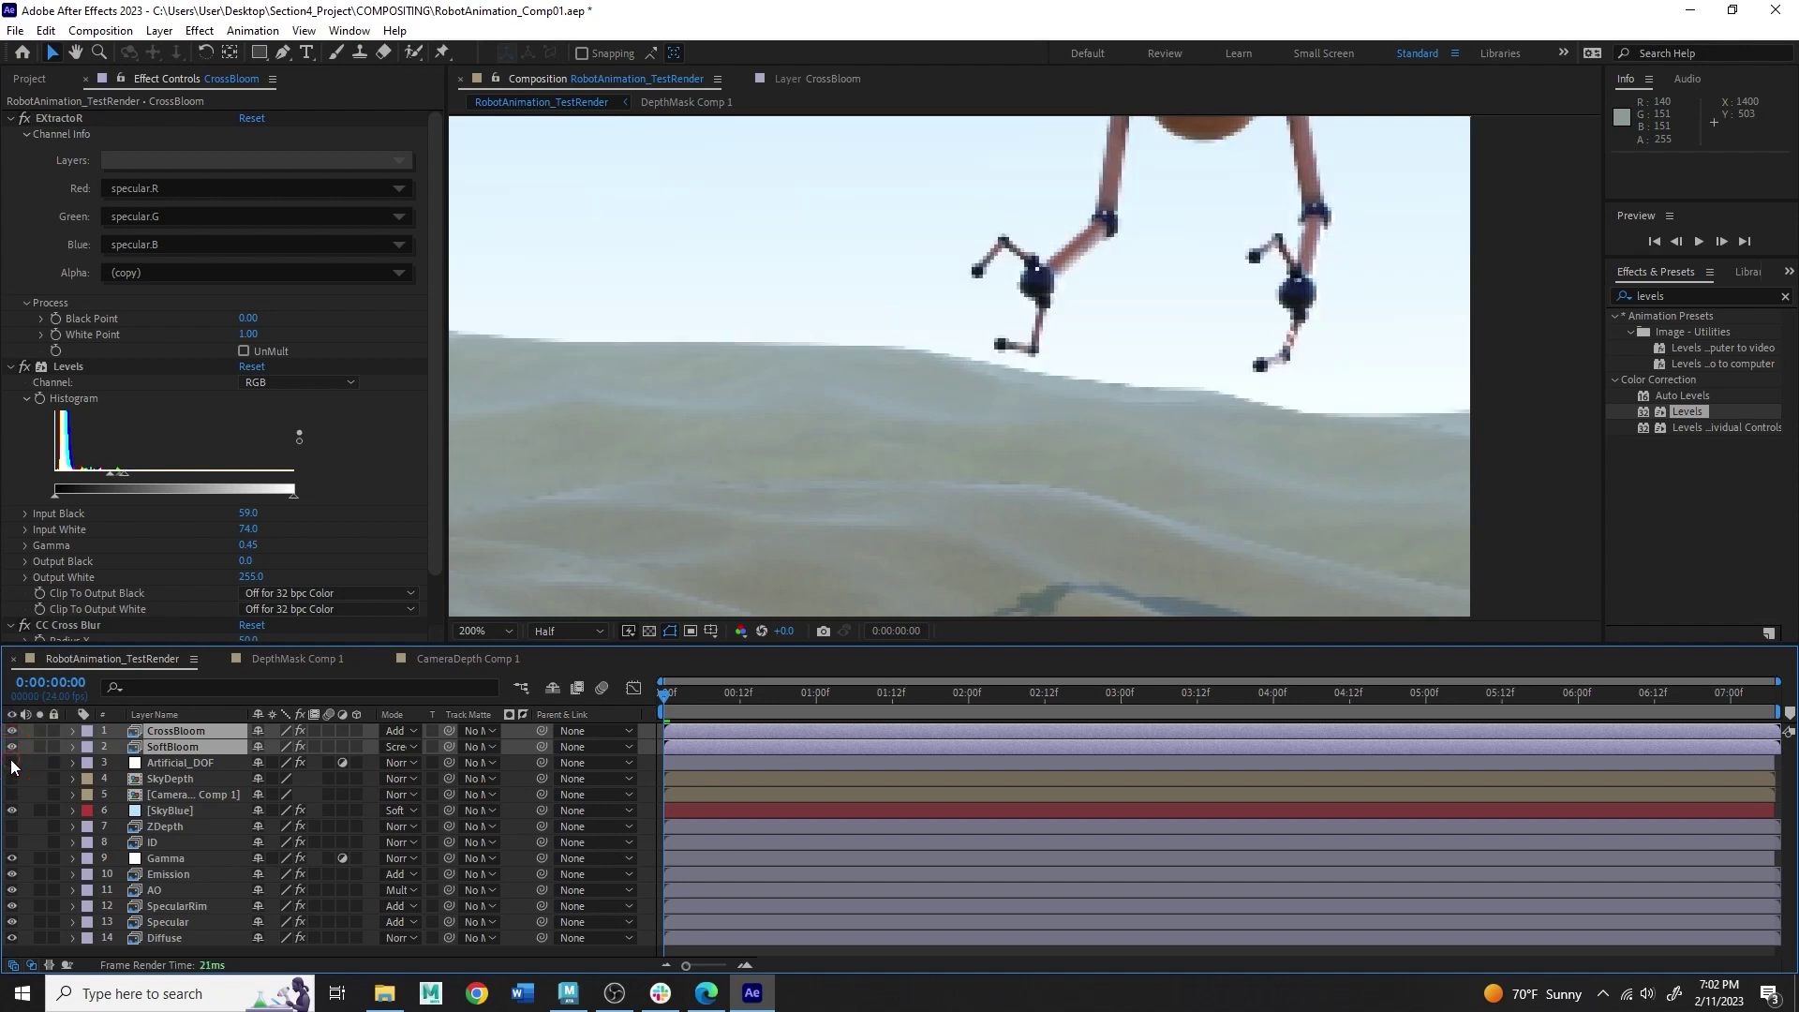
left_click(11, 764)
left_click_drag(1177, 341, 1044, 562)
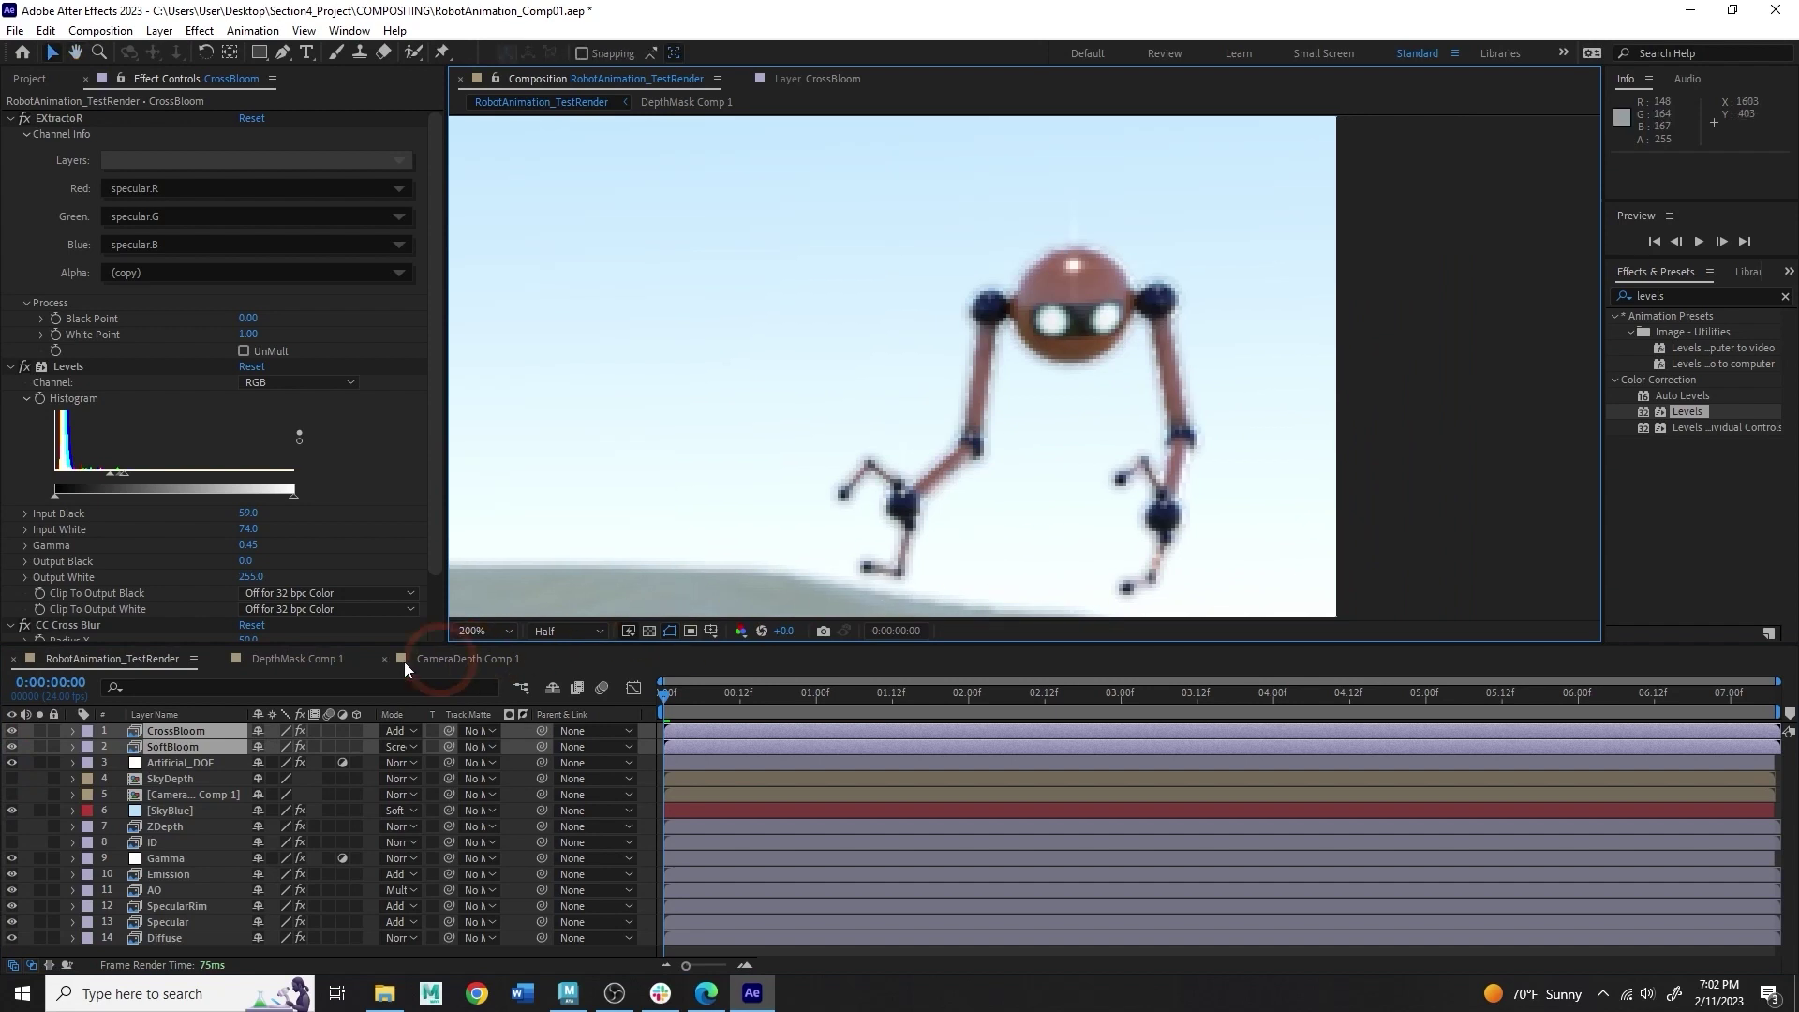
left_click(12, 764)
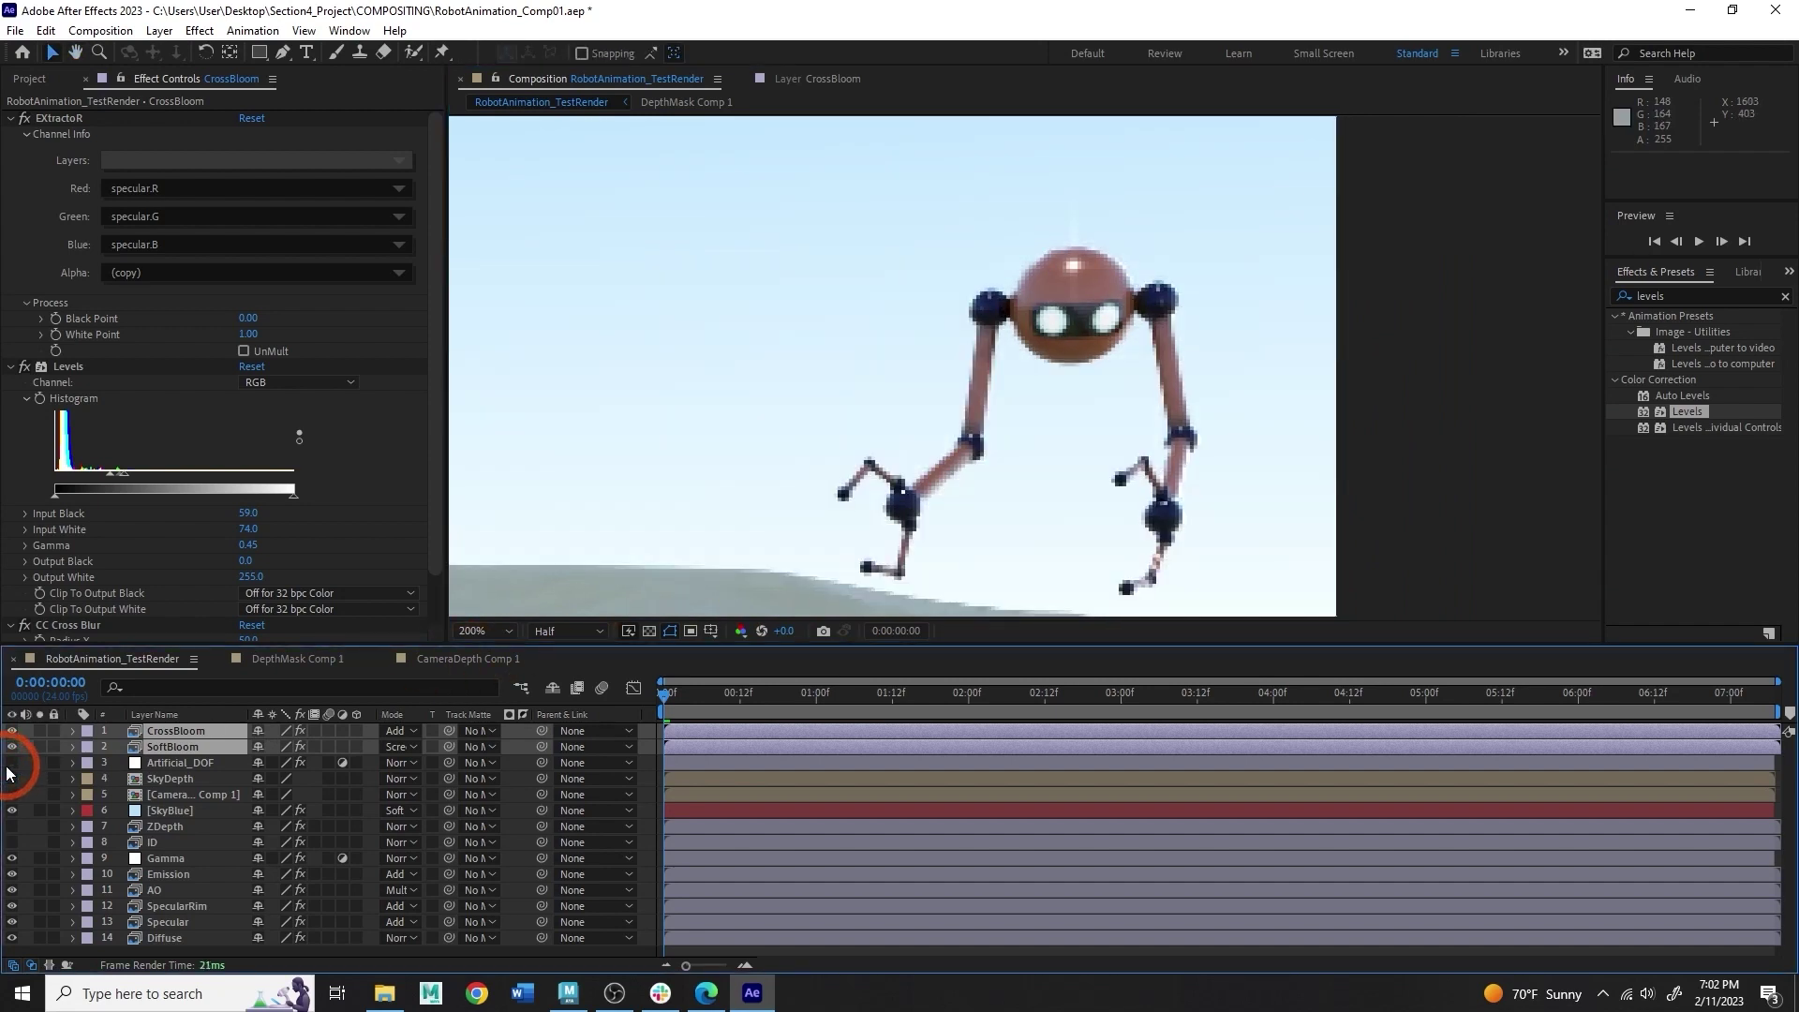
left_click(13, 763)
scroll(969, 398, "down", 3)
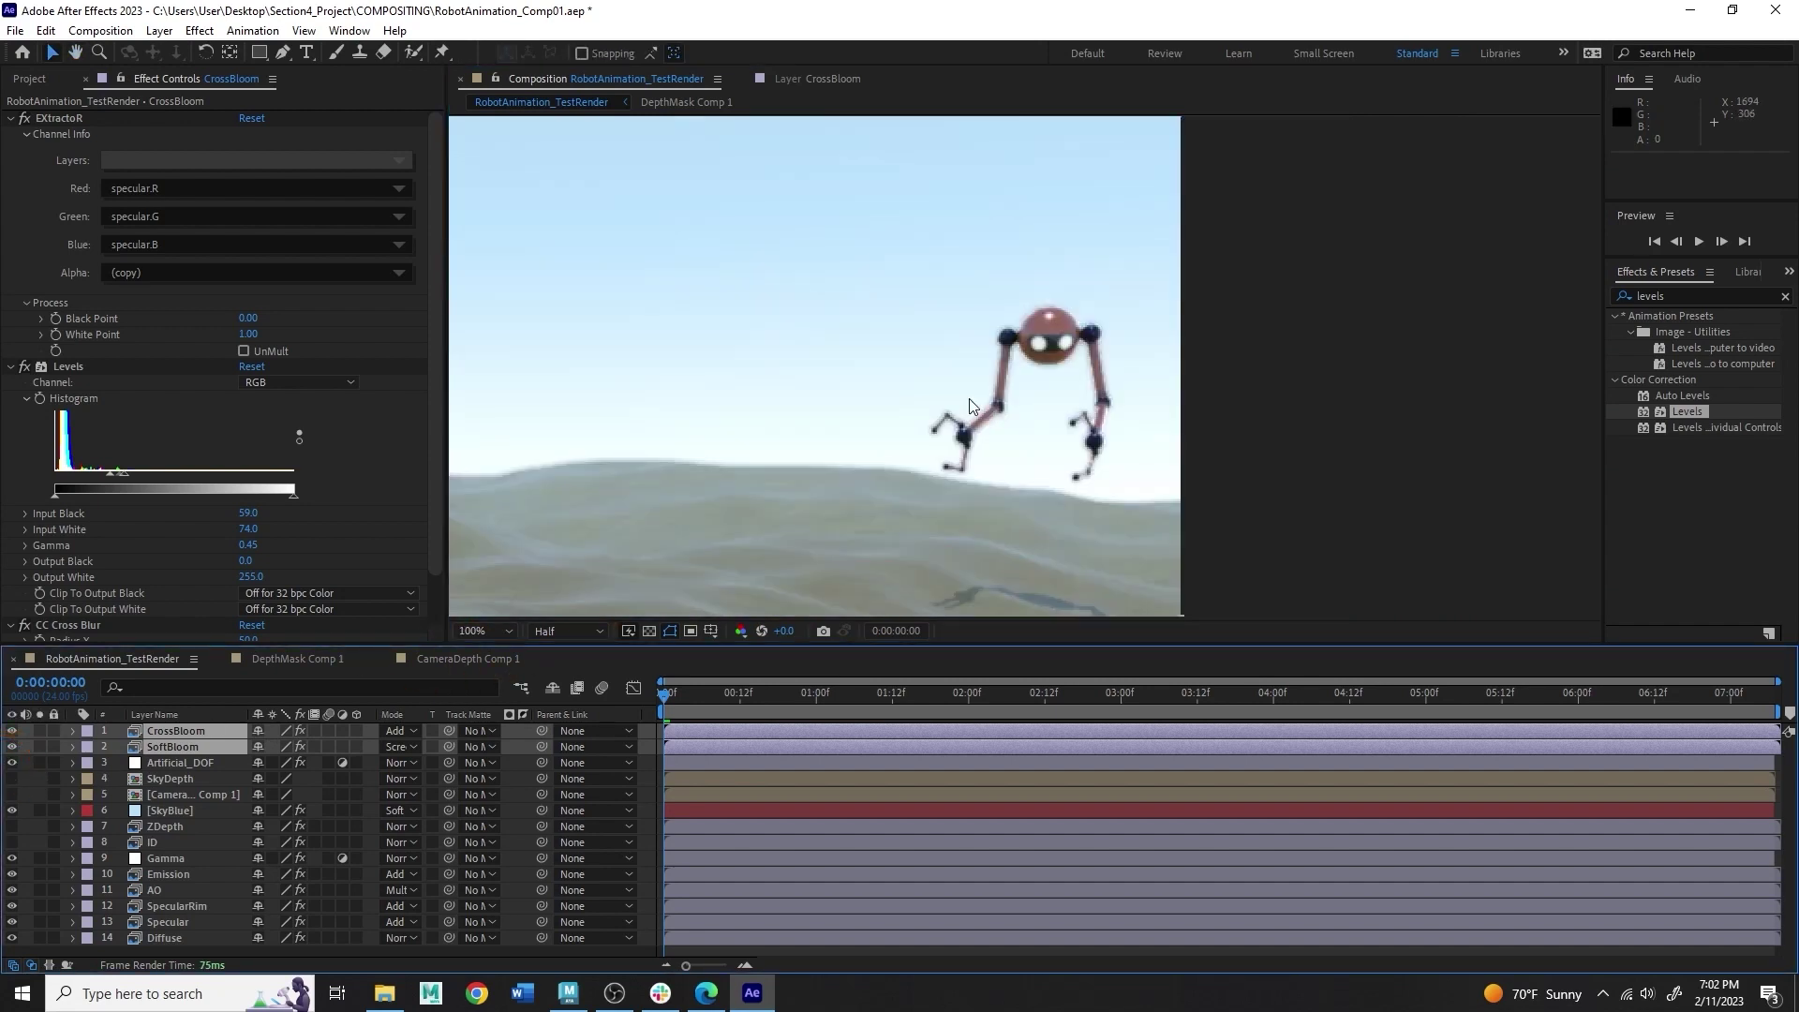
scroll(970, 398, "down", 3)
scroll(1138, 329, "up", 2)
left_click_drag(1166, 345, 1201, 461)
left_click(575, 711)
Step: Start, then restart, the RAM preview of the desert scene with the walking robot
key("space")
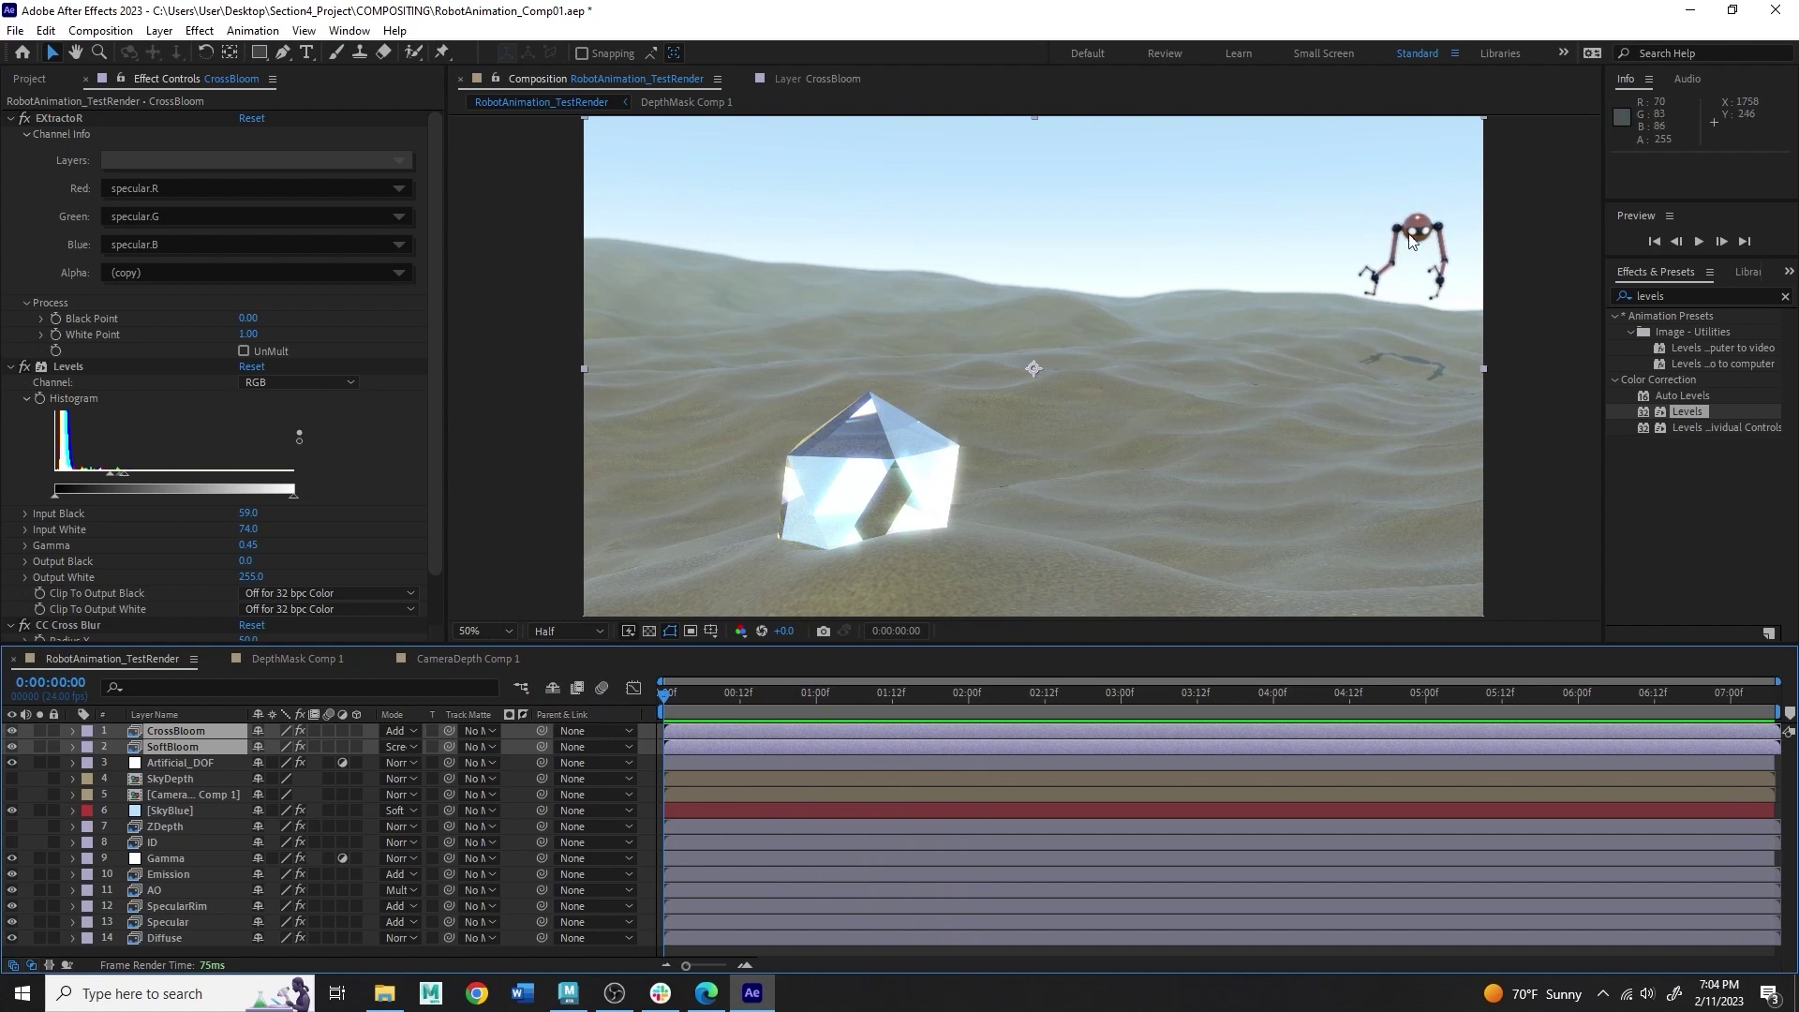
key("space")
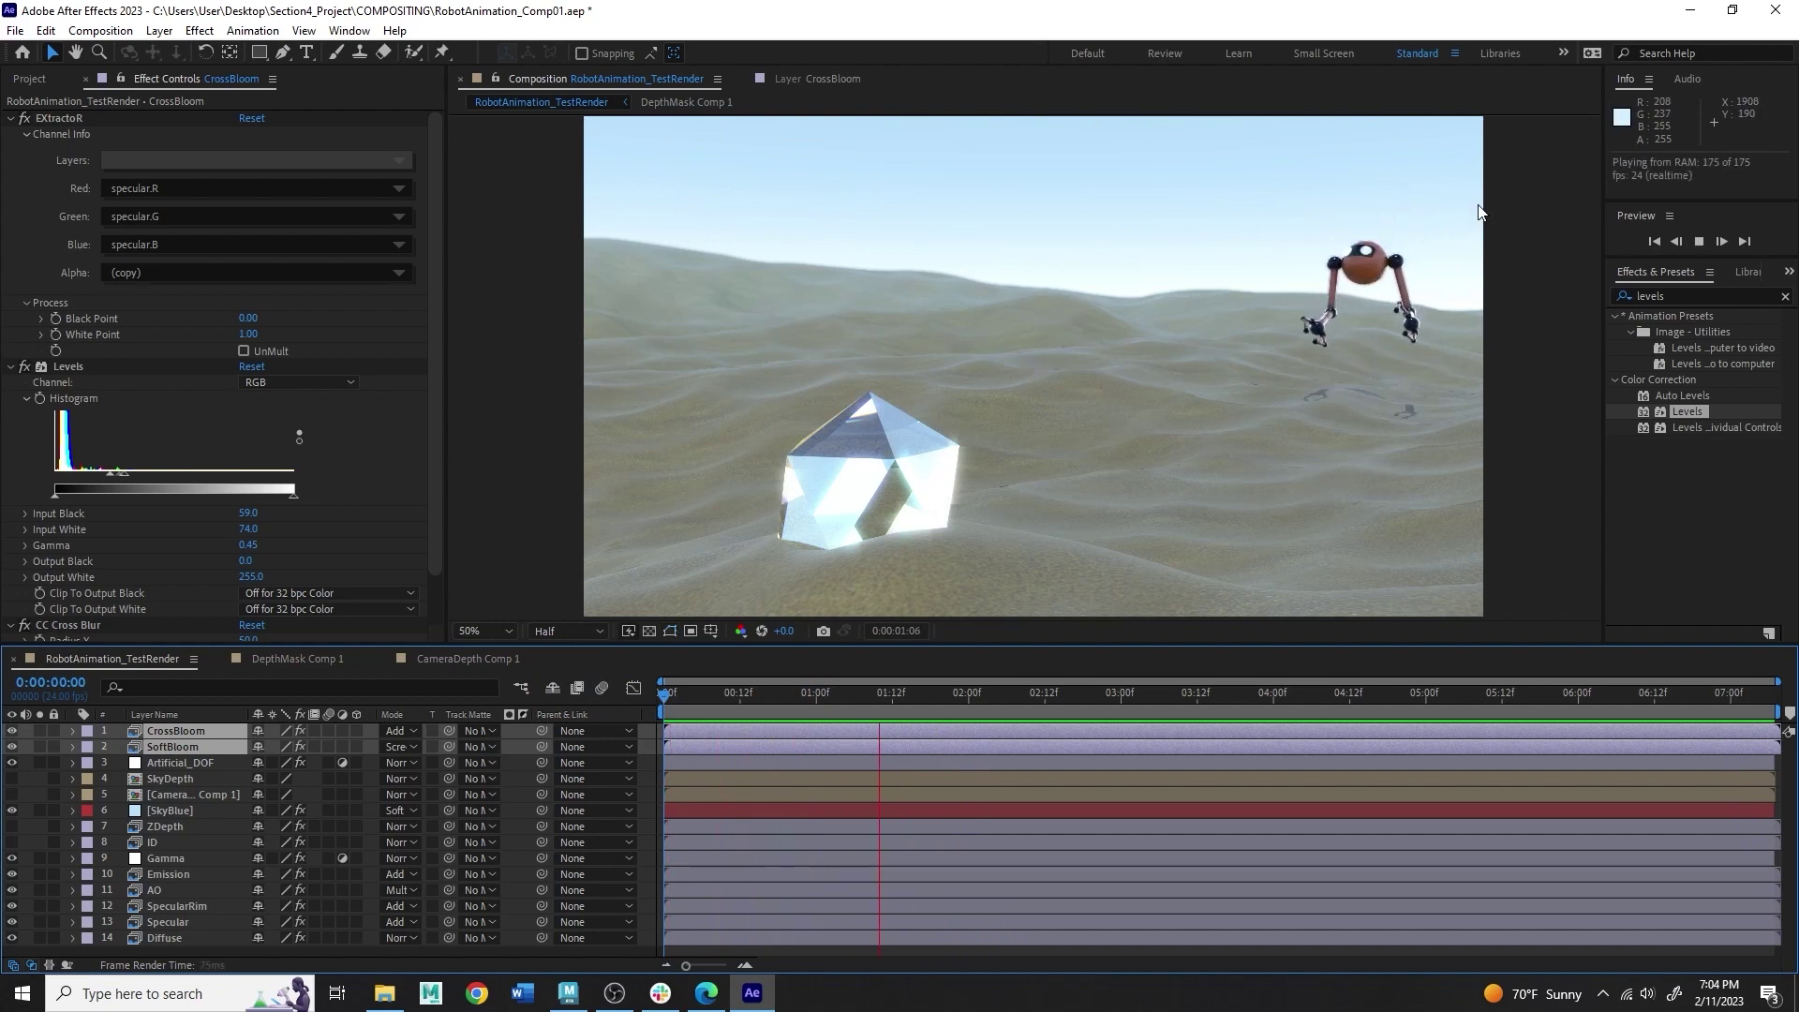